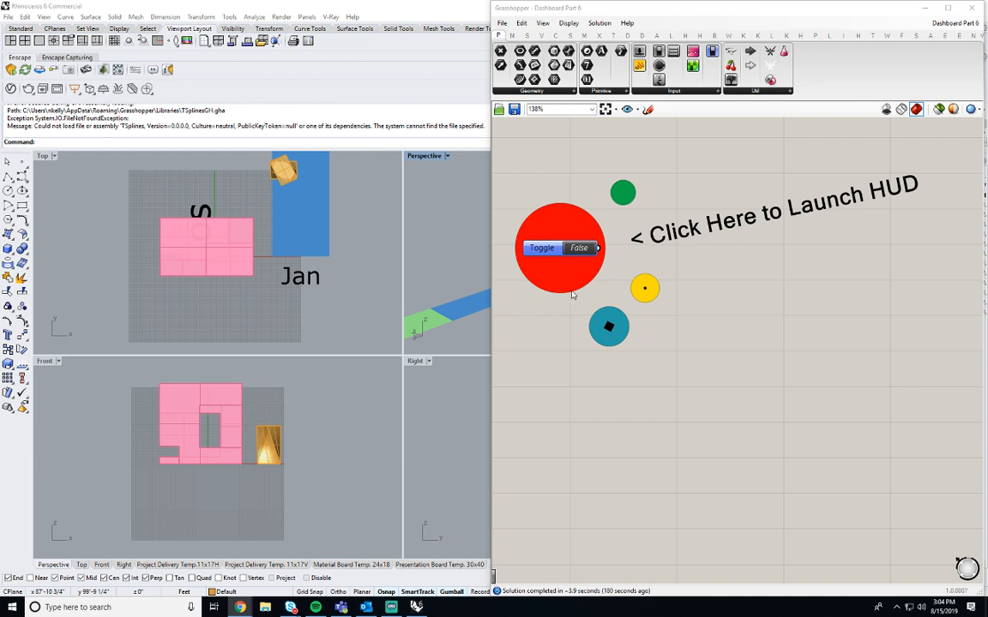
Examine the overall layout of the dashboard definition, from the HUD launch toggle and legend to the connected component groups.
scroll(719, 323, "down", 5)
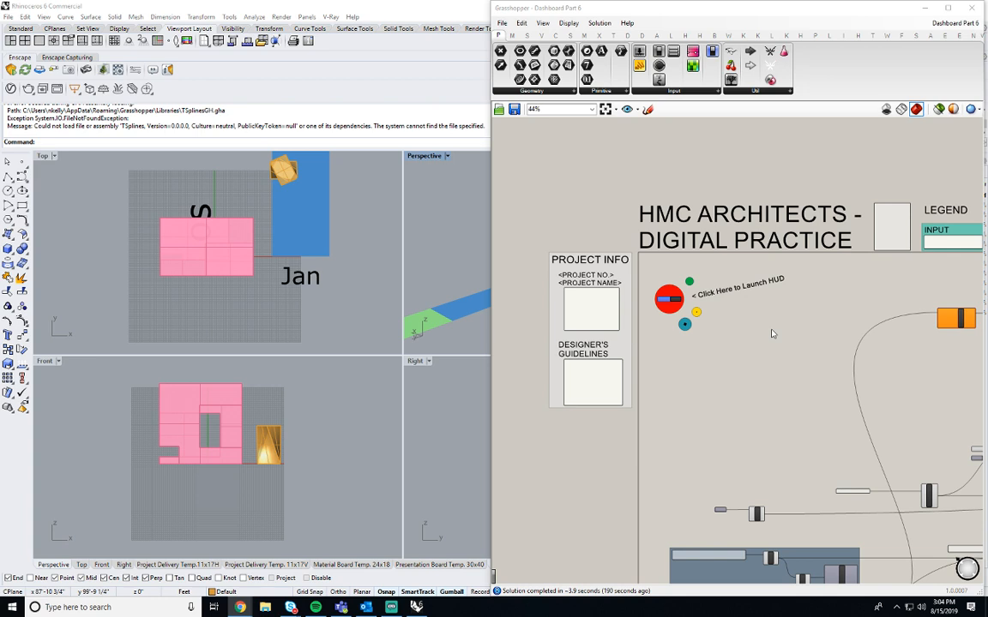
right_click_drag(789, 342, 681, 282)
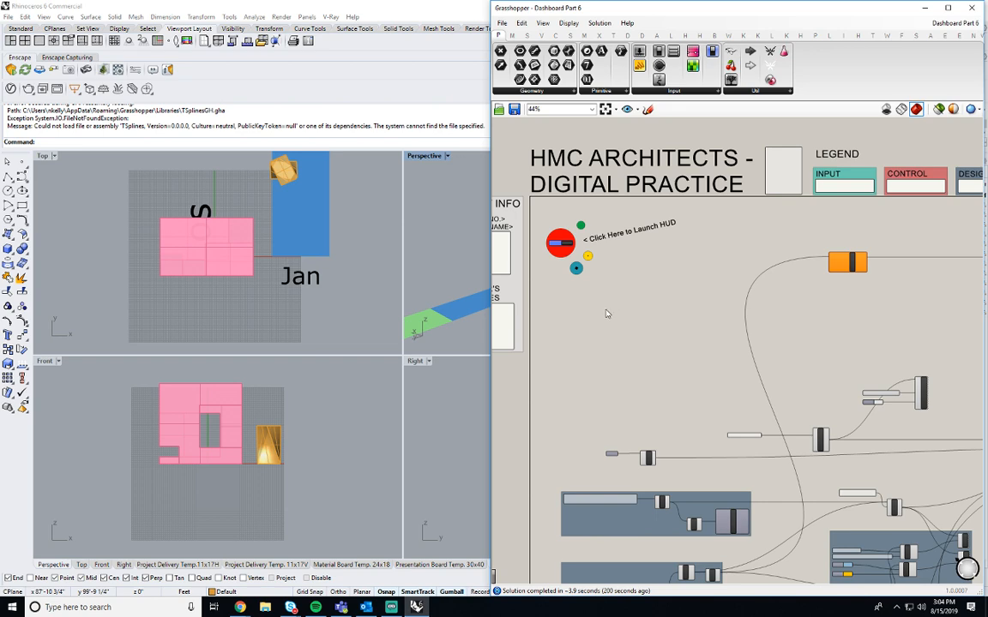
right_click_drag(666, 319, 631, 251)
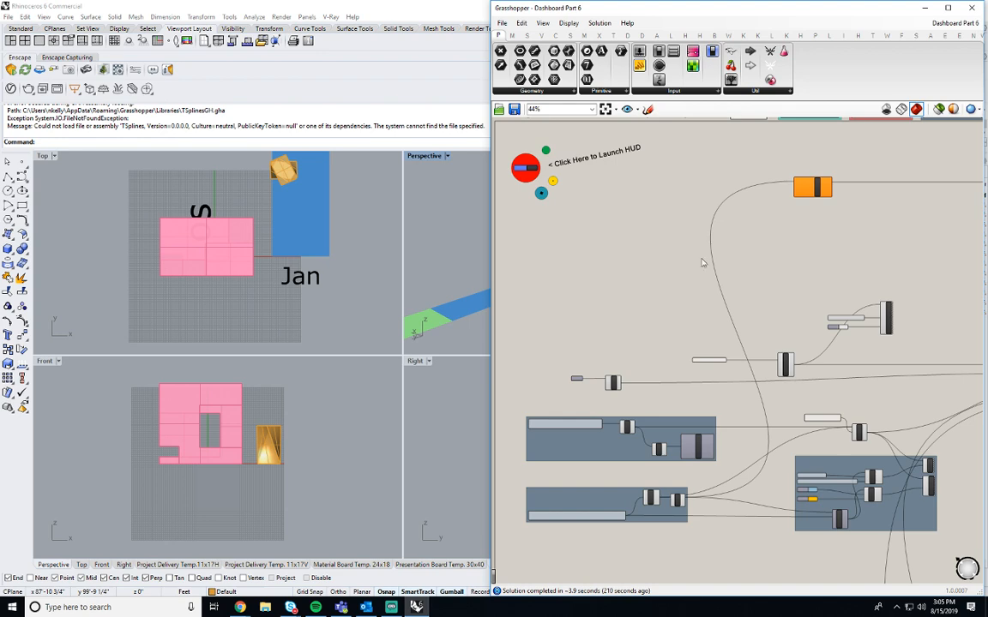
scroll(849, 257, "down", 6)
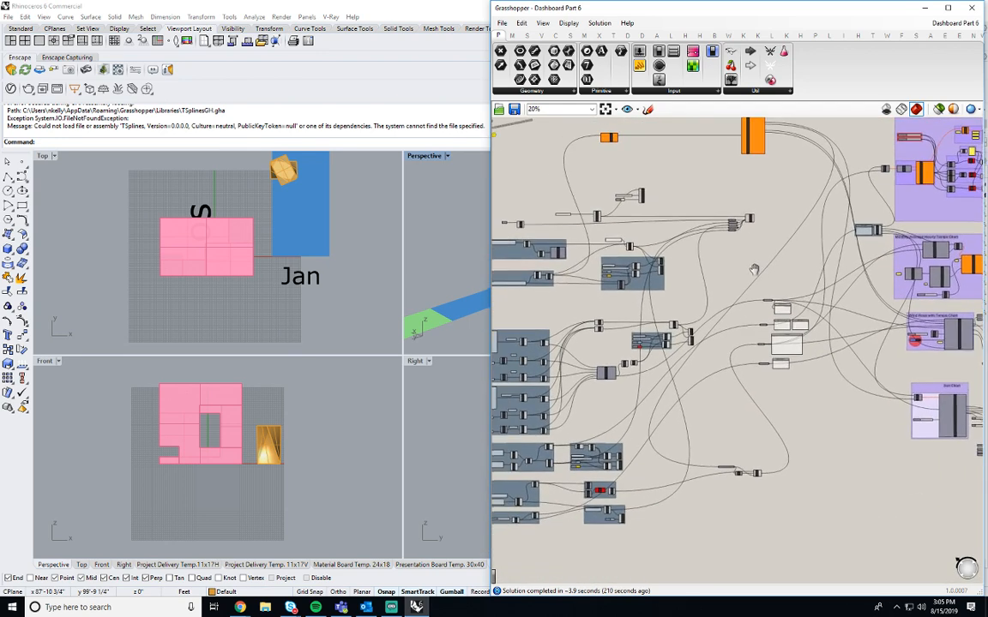
scroll(751, 272, "down", 2)
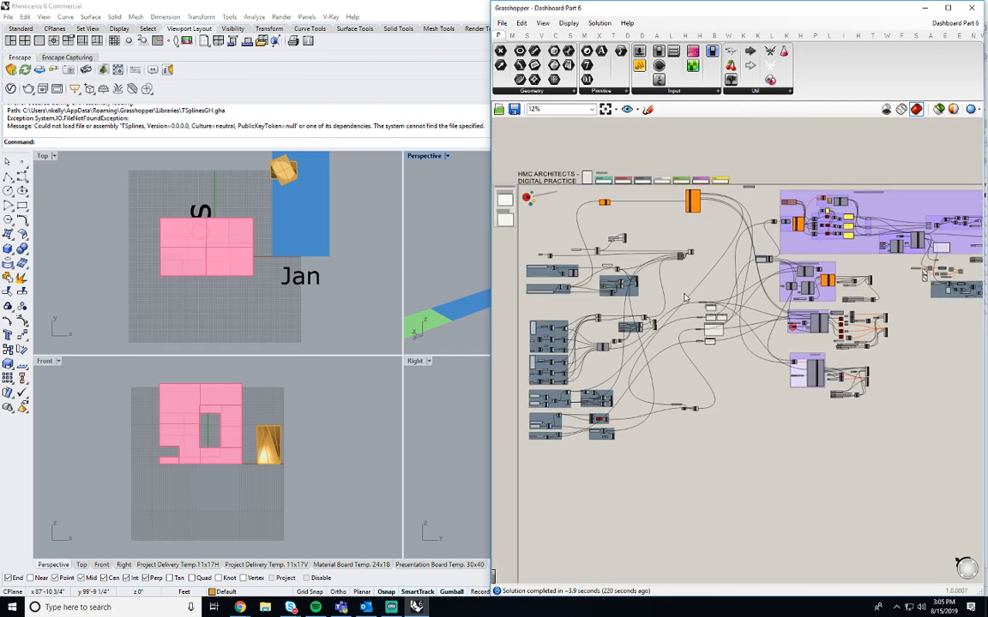
mouse_move(676, 283)
right_mouse_down()
mouse_move(650, 284)
mouse_move(674, 278)
right_mouse_up()
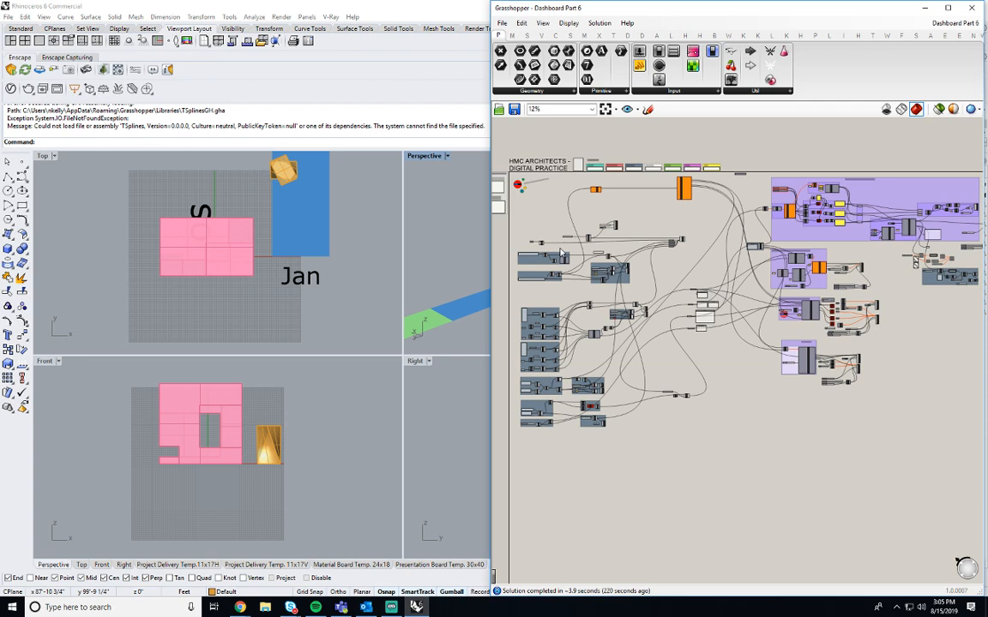
scroll(558, 248, "up", 3)
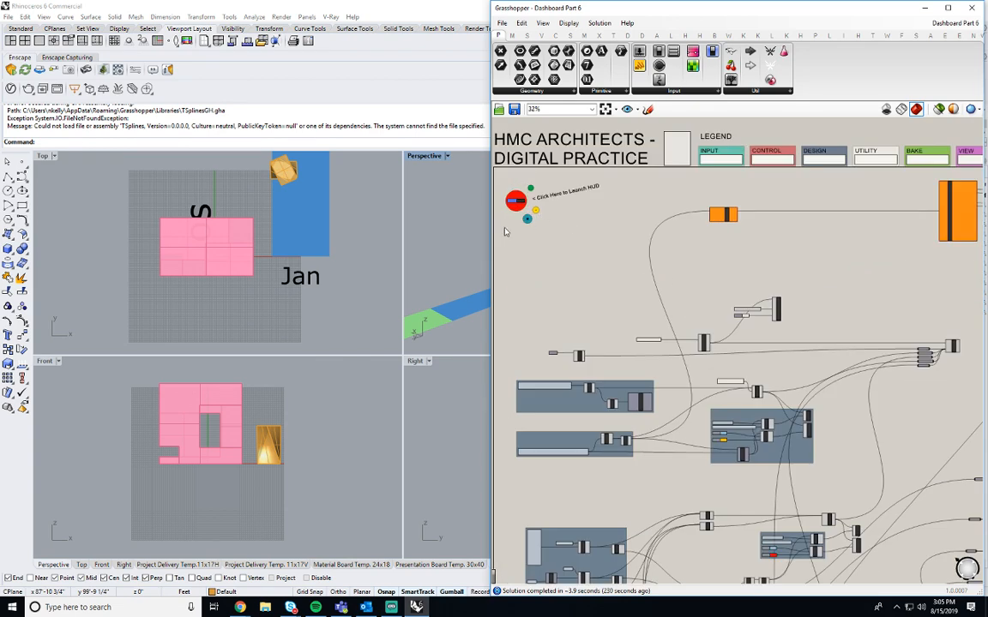
scroll(541, 229, "up", 4)
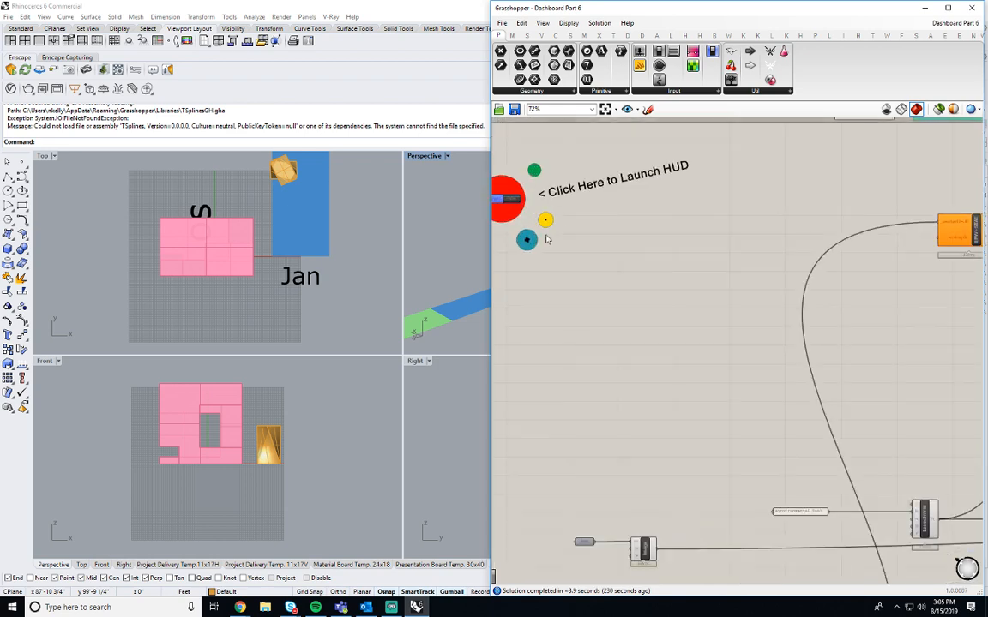
right_click_drag(668, 284, 623, 249)
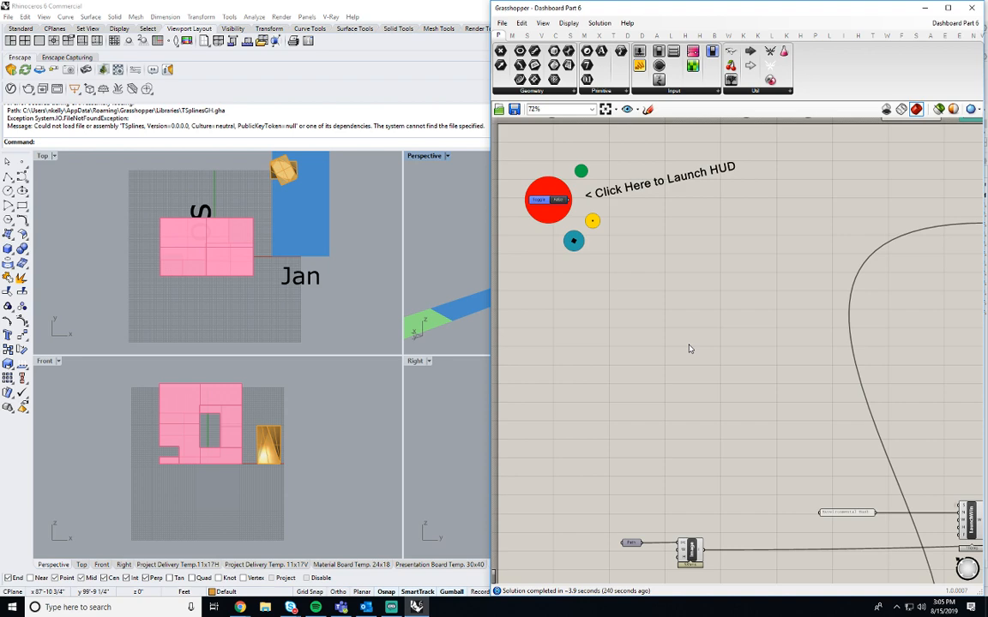
right_click_drag(795, 326, 749, 316)
scroll(748, 316, "down", 5)
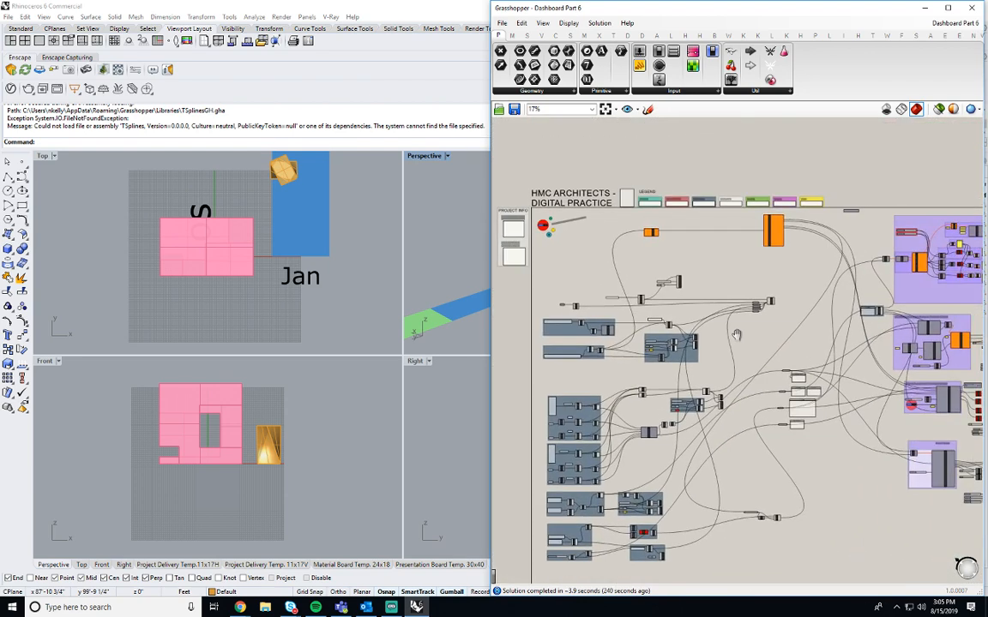
right_click_drag(845, 340, 710, 325)
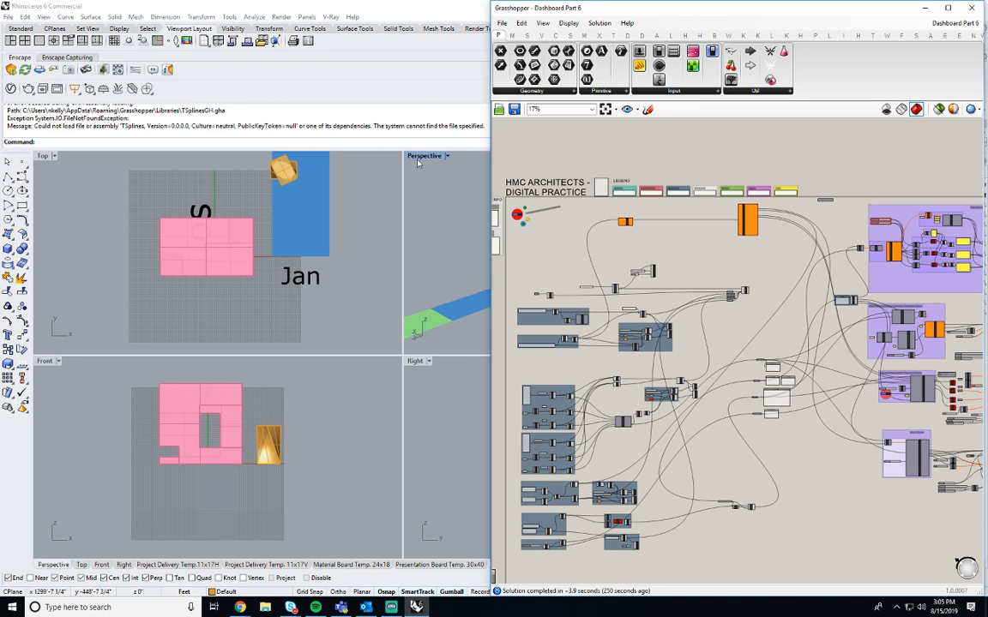
Launch the HUD by setting its toggle to True, and reposition the Environmental Dash window over the Rhino viewports.
scroll(509, 227, "up", 8)
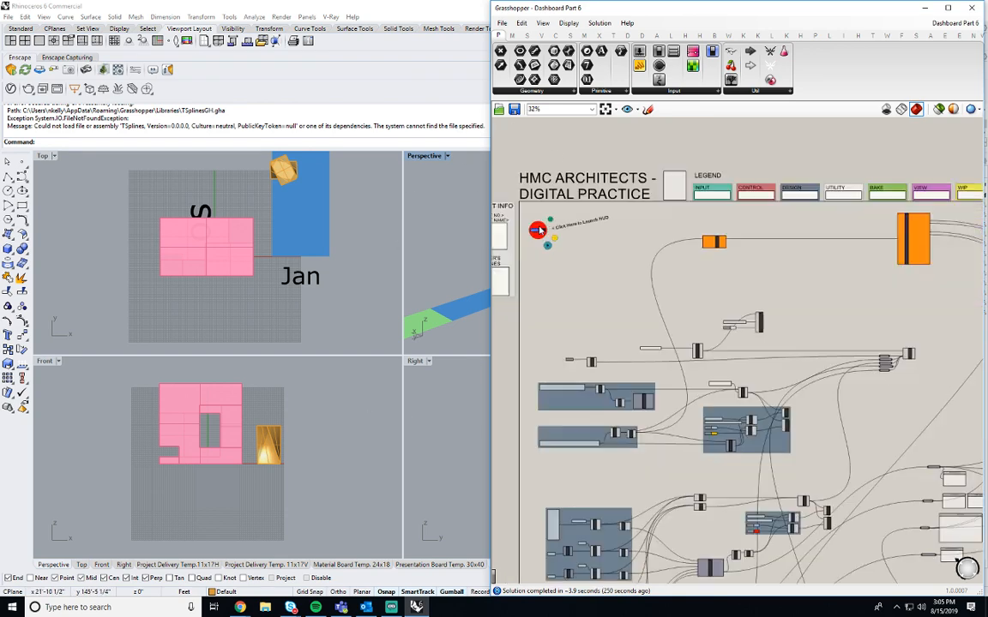
right_click_drag(541, 204, 606, 247)
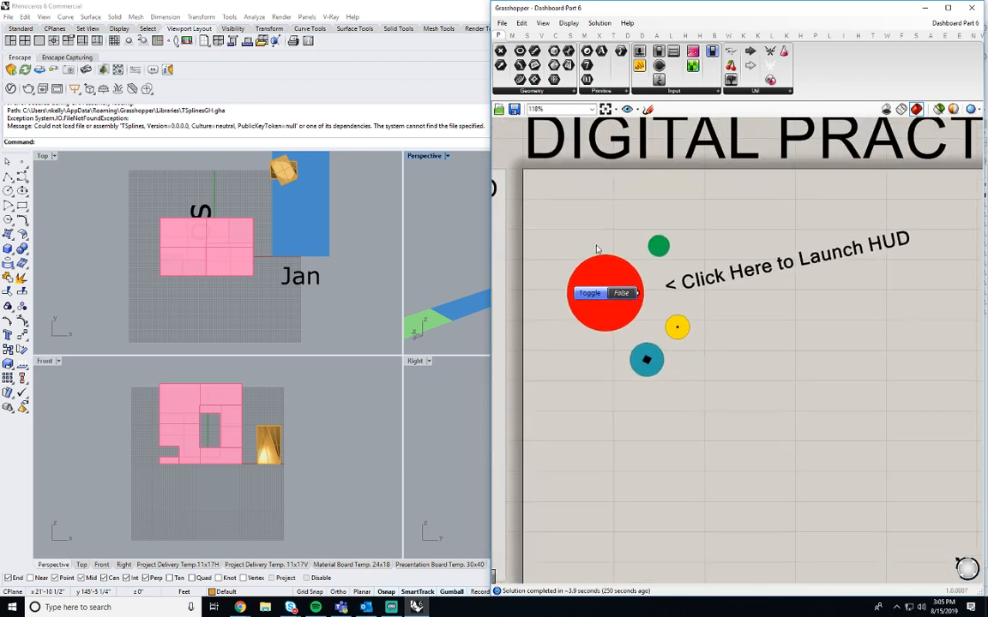
double_click(622, 294)
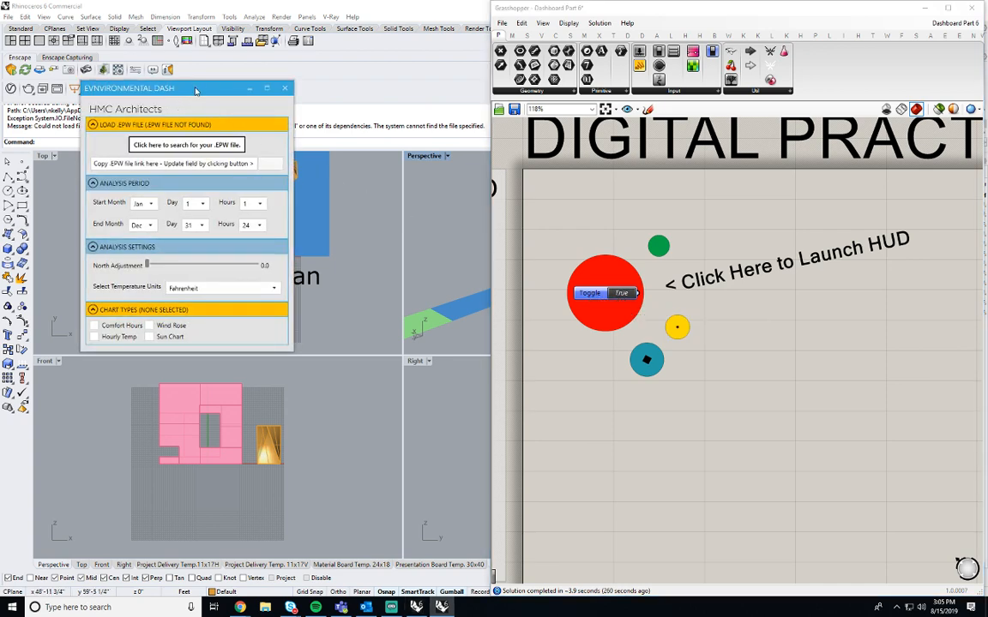
left_click_drag(195, 91, 370, 76)
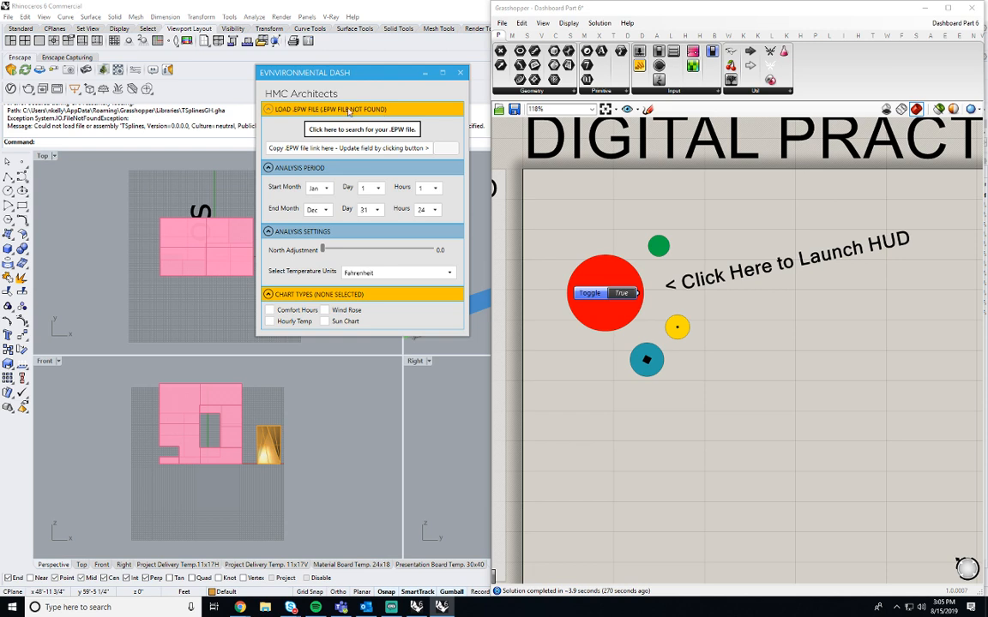
left_click(394, 110)
left_click(391, 109)
left_click_drag(365, 77, 351, 21)
Examine the TMatch component in the .EPW Error Reporting group and trace its text and pattern inputs back to the .EPW Text Field group.
scroll(710, 317, "down", 7)
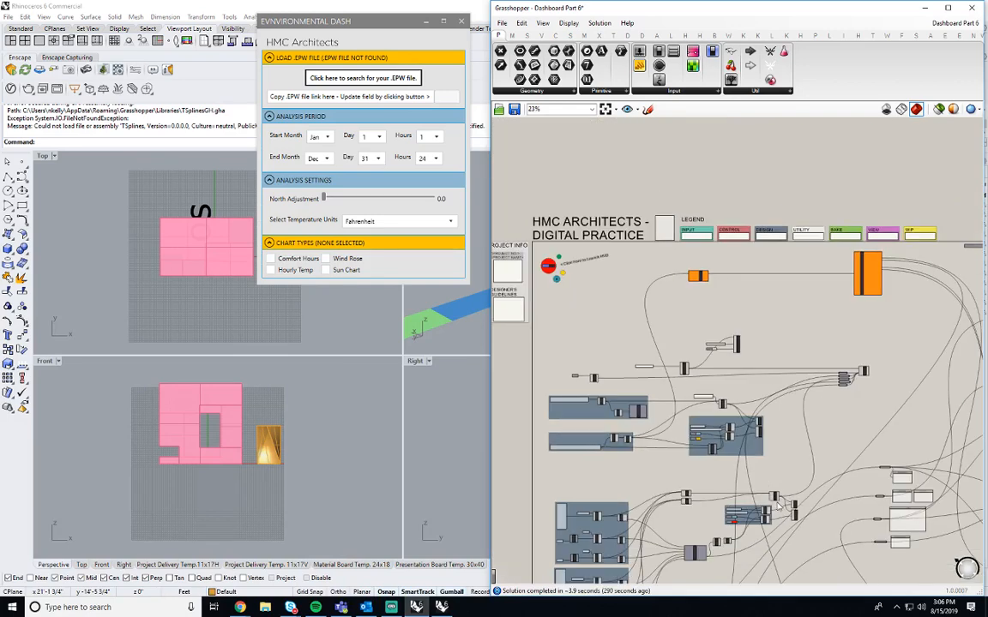
scroll(710, 316, "up", 7)
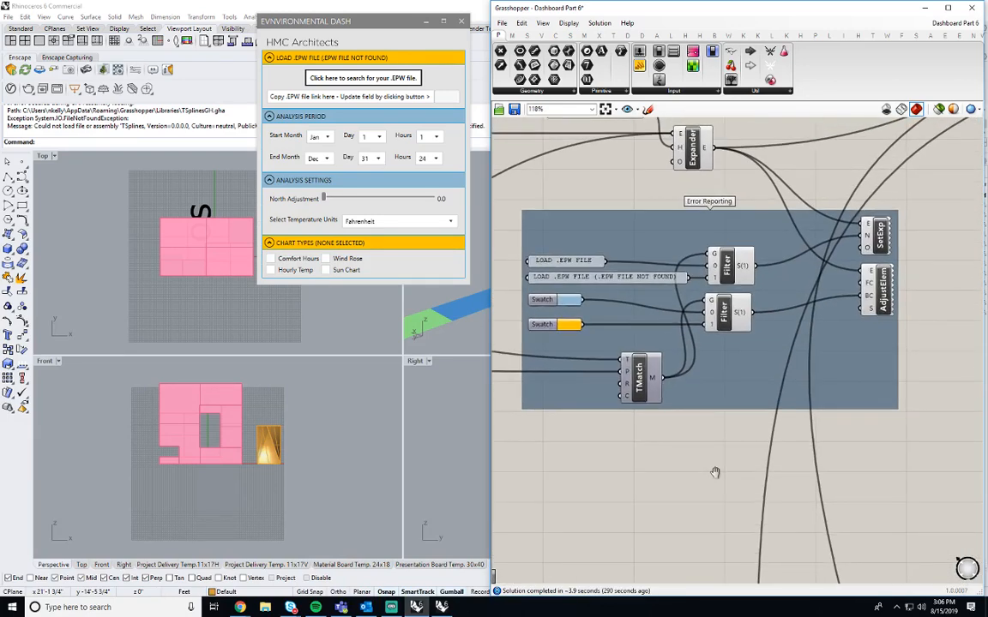
right_click_drag(715, 471, 725, 440)
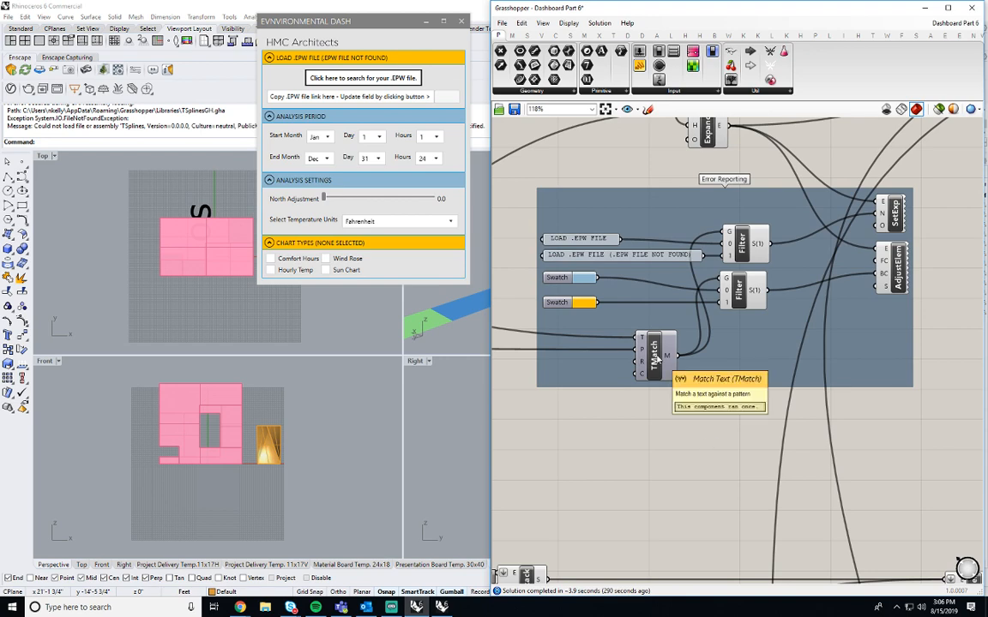
right_click_drag(643, 430, 776, 422)
scroll(776, 422, "down", 3)
right_click_drag(673, 418, 761, 383)
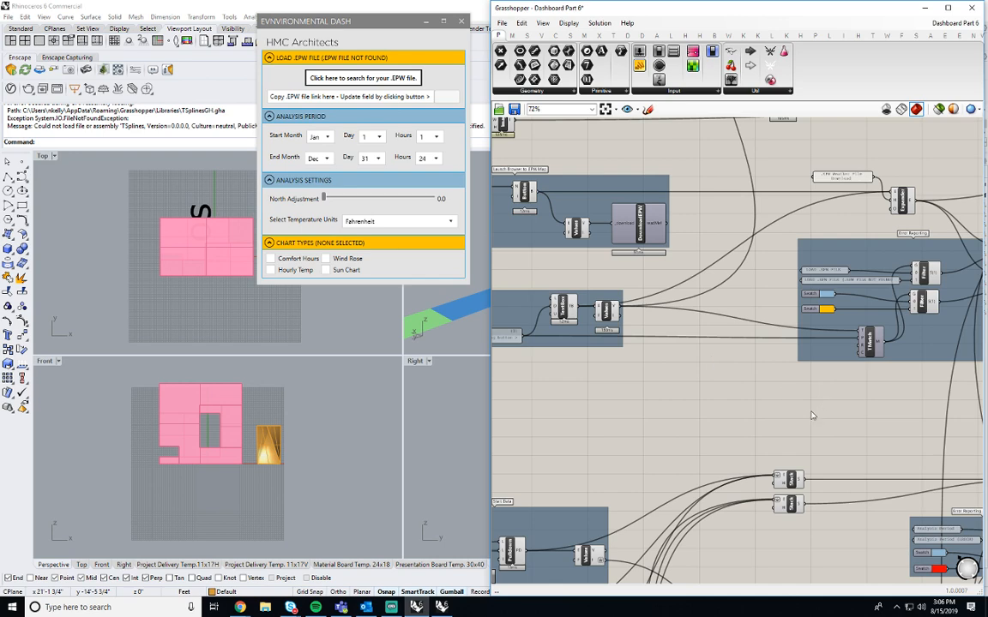
right_click_drag(813, 415, 804, 367)
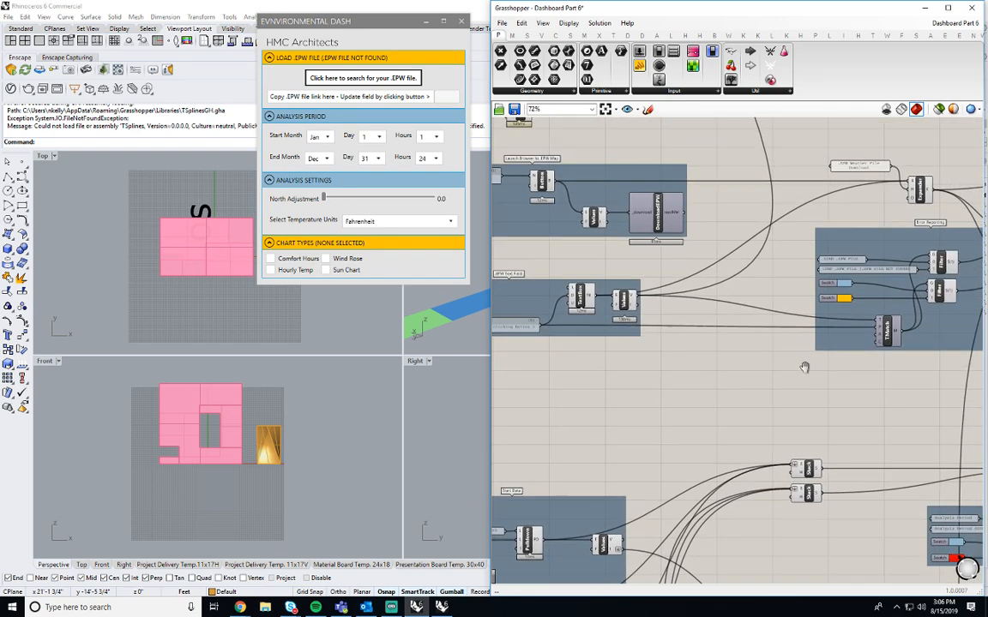
right_click_drag(736, 378, 750, 369)
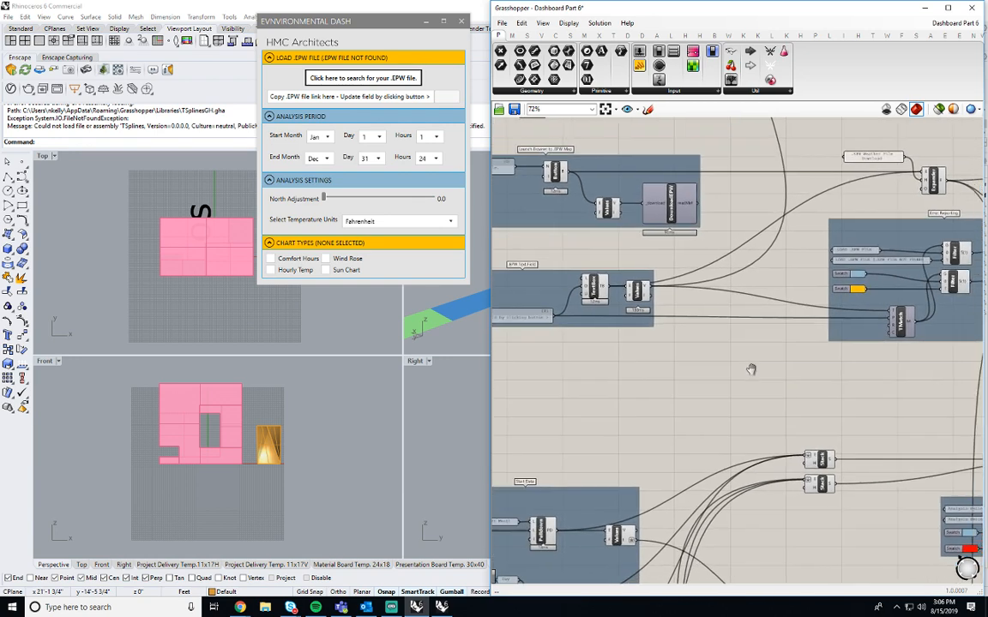
mouse_move(842, 361)
right_mouse_down()
mouse_move(679, 375)
mouse_move(832, 372)
right_mouse_up()
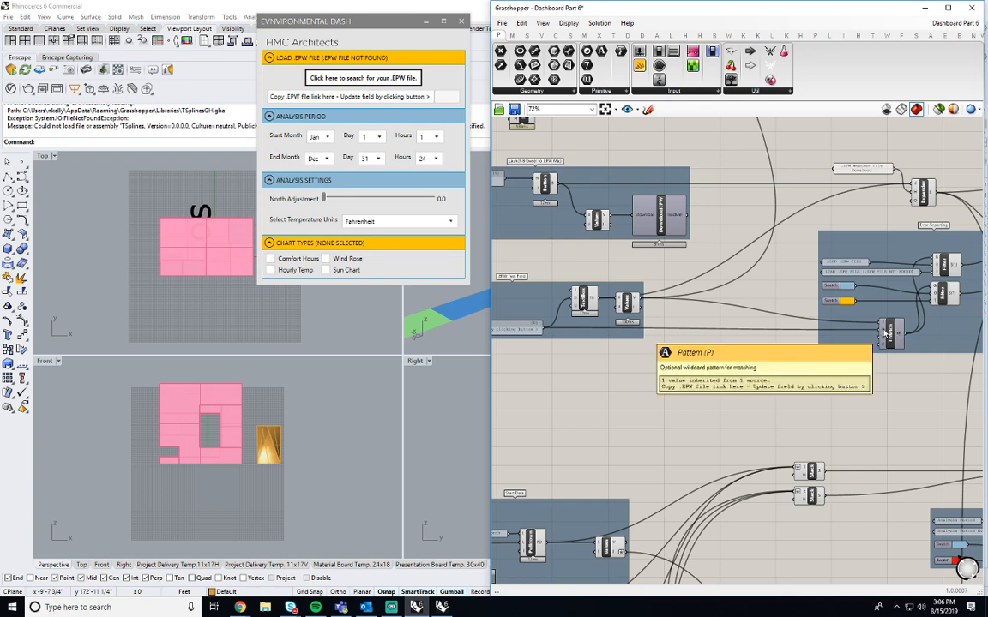
right_click_drag(791, 411, 864, 406)
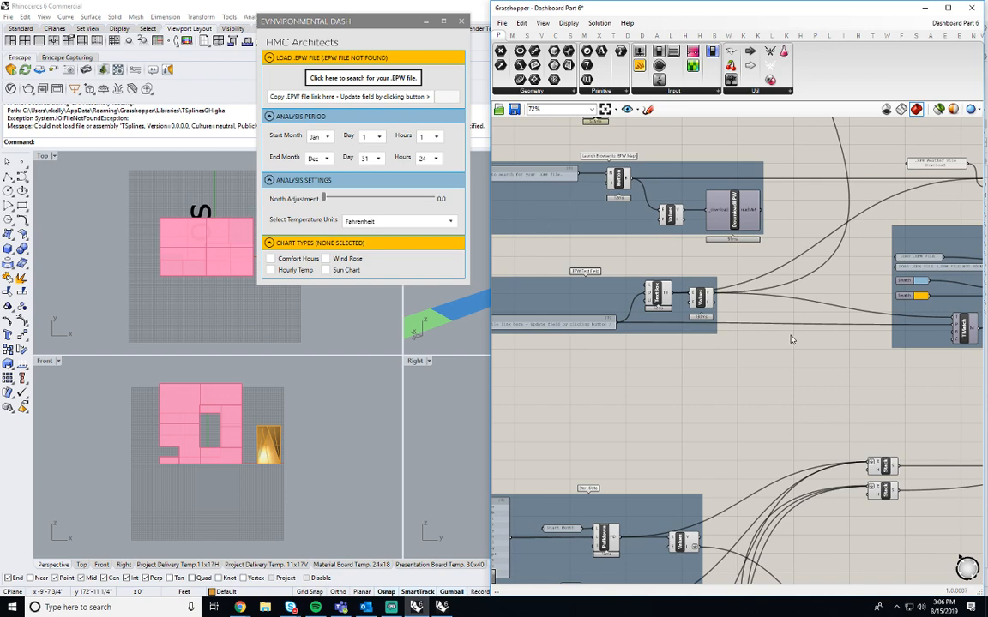
Examine how the match result drives the two Filter components and how they feed SetExp and AdjustElem in the .EPW Error Reporting group.
right_click_drag(799, 335, 676, 338)
right_click_drag(828, 341, 659, 359)
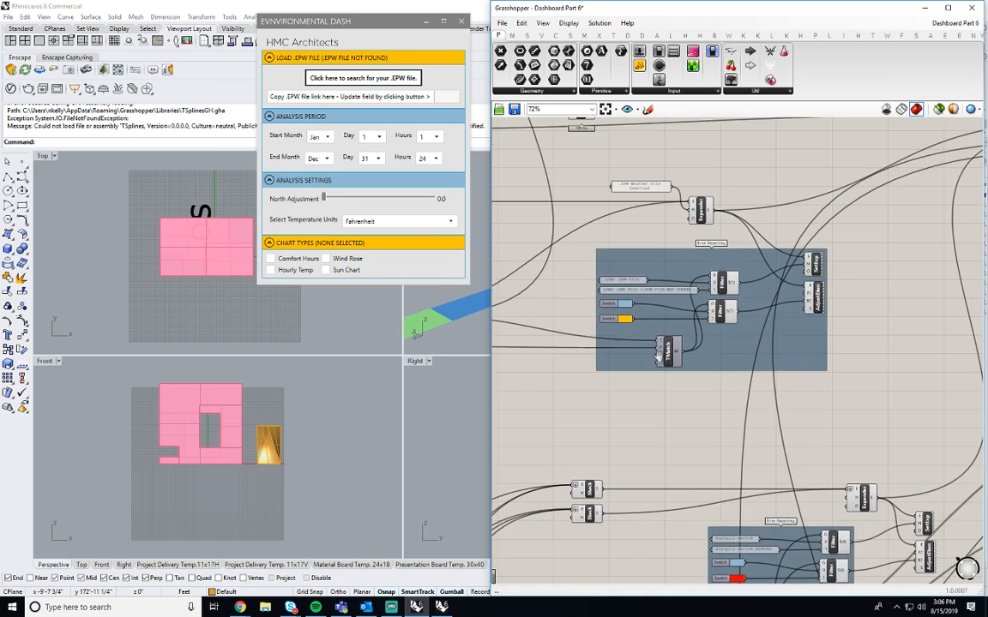
scroll(728, 283, "up", 4)
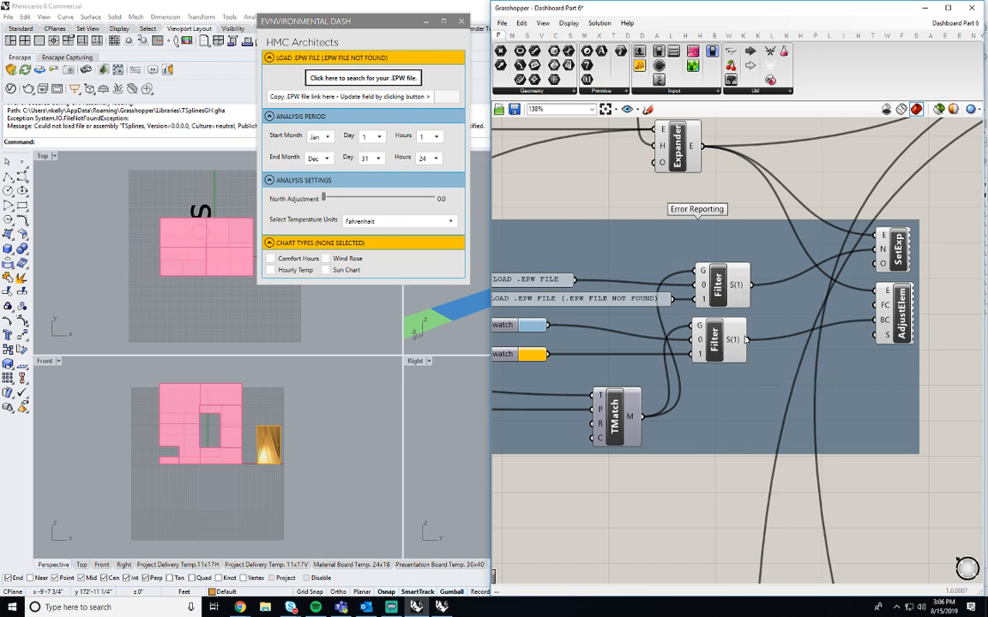
scroll(744, 343, "down", 3)
right_click_drag(717, 391, 750, 385)
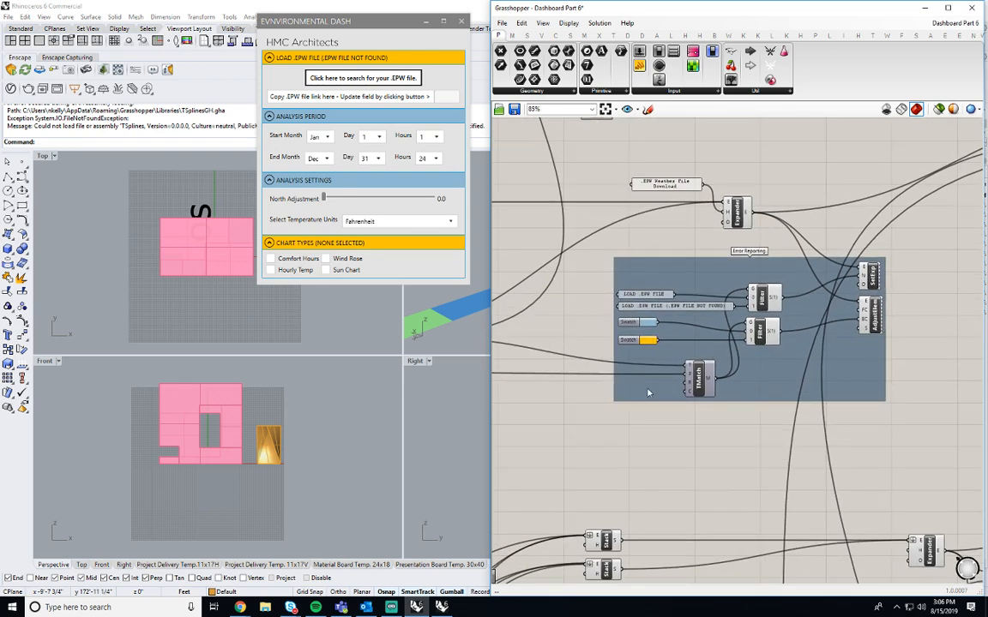
right_click_drag(626, 399, 784, 388)
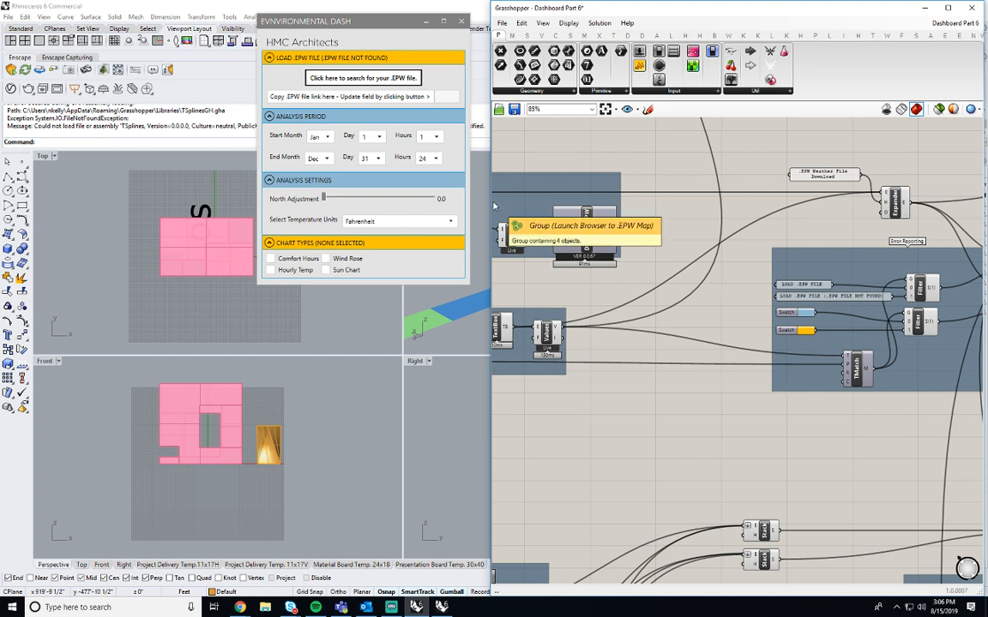
Clear the .EPW file link field in the Environmental Dash window and update the dashboard with the empty value.
double_click(415, 96)
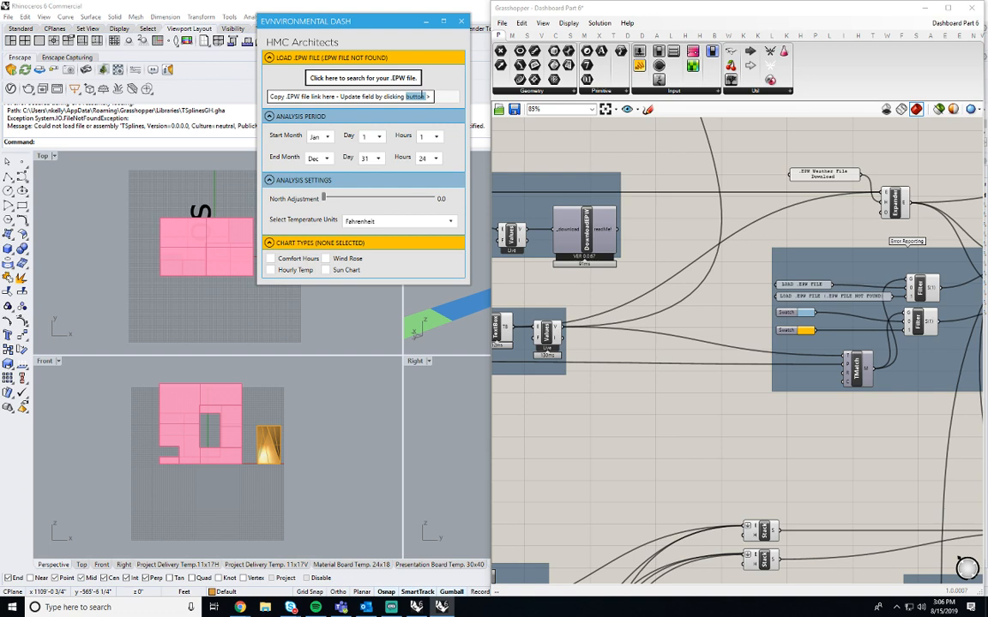
triple_click(421, 96)
key("BackSpace")
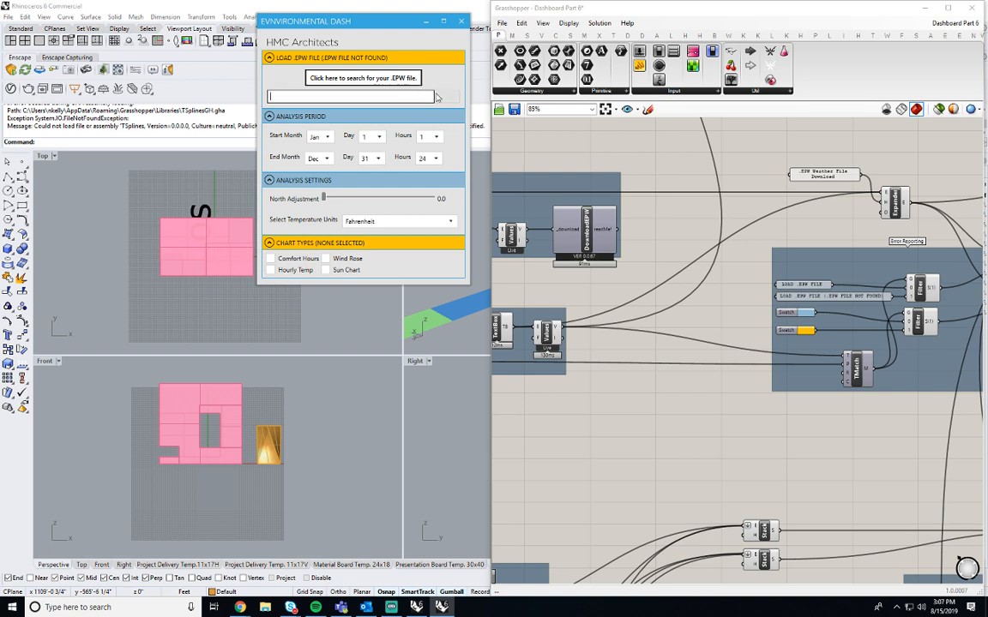
left_click(441, 100)
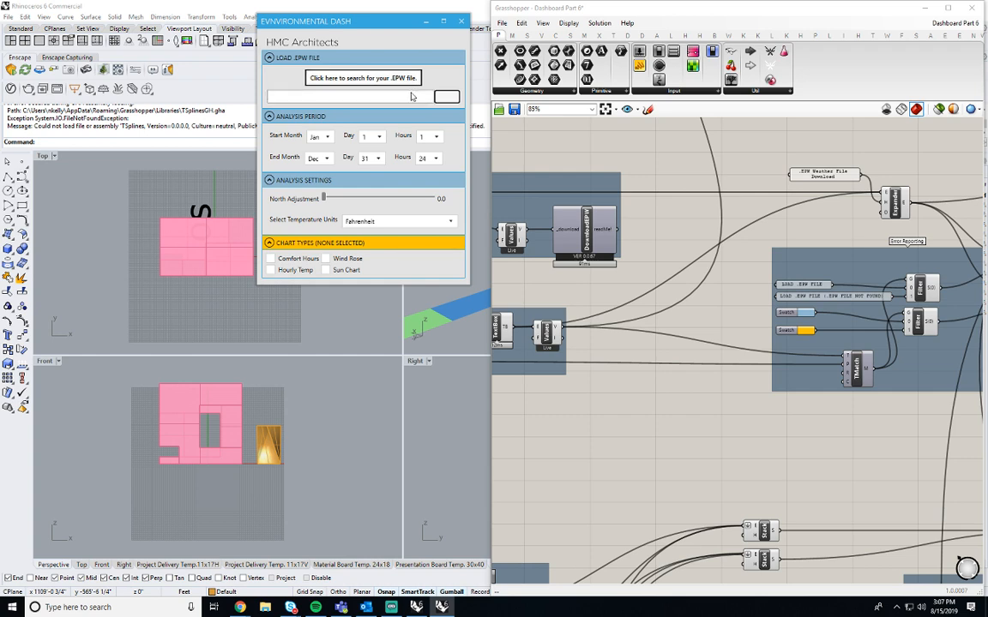
left_click(381, 94)
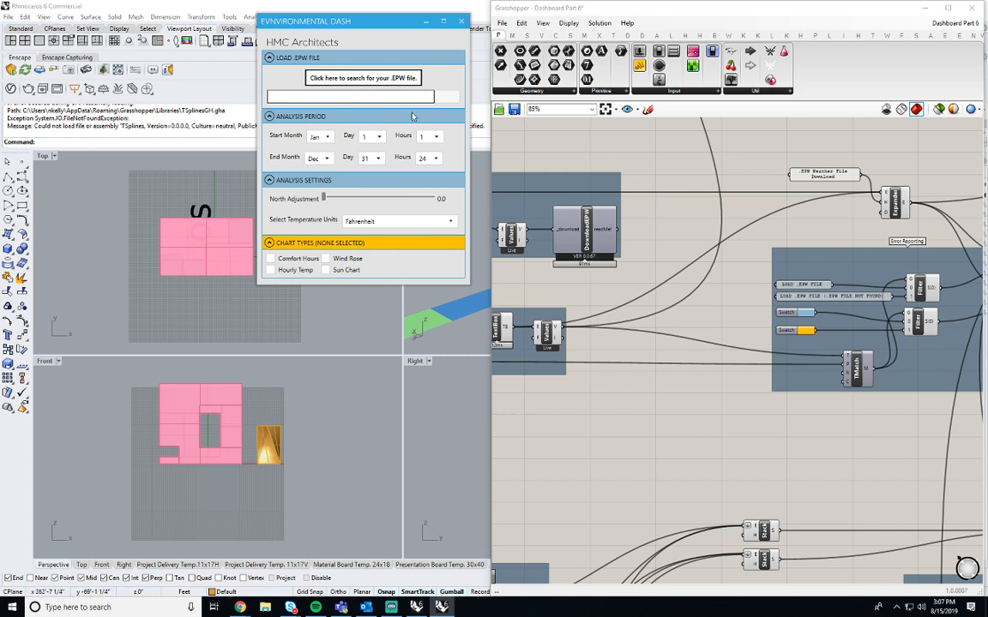
Examine the .EPW Text Field group, tracing the default text through the TextBox and Values components to the Error Reporting group.
left_click(596, 306)
right_click_drag(596, 305, 728, 281)
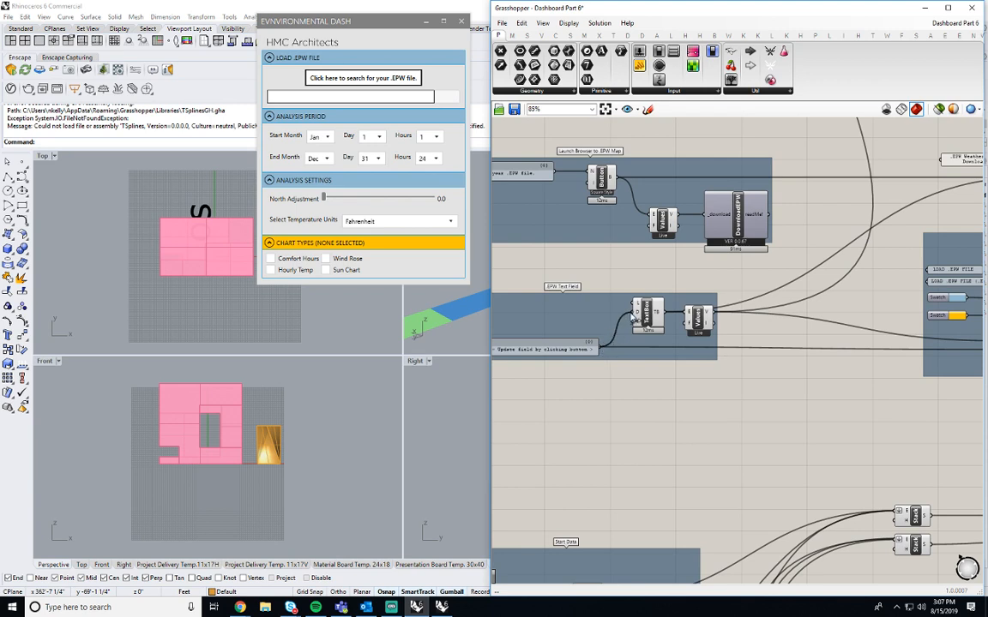
right_click_drag(740, 403, 648, 393)
mouse_move(634, 383)
right_mouse_down()
mouse_move(589, 385)
mouse_move(623, 383)
right_mouse_up()
scroll(625, 387, "down", 2)
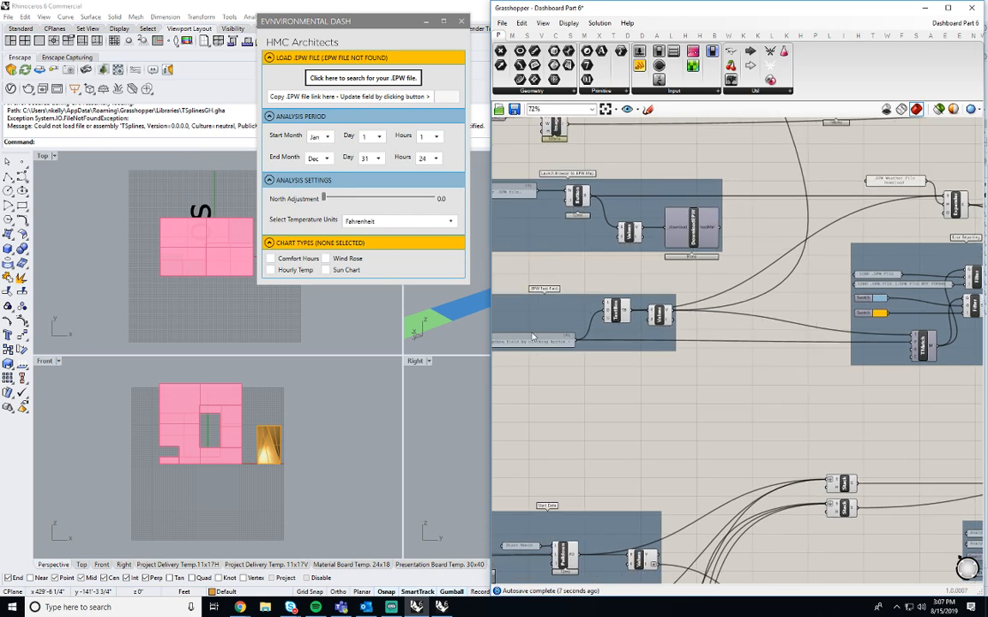
scroll(555, 360, "up", 3)
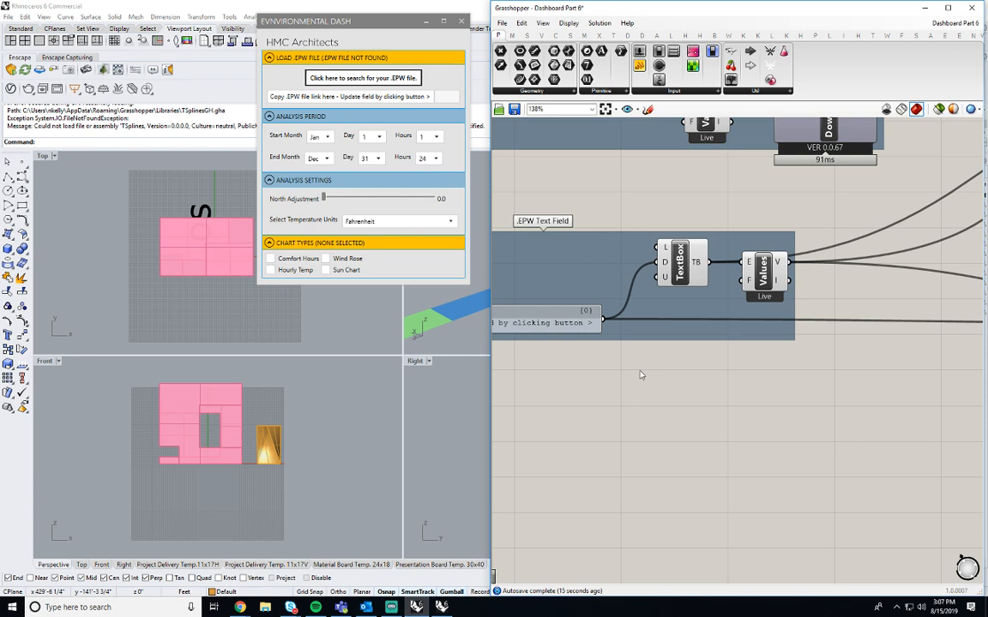
right_click_drag(869, 356, 824, 349)
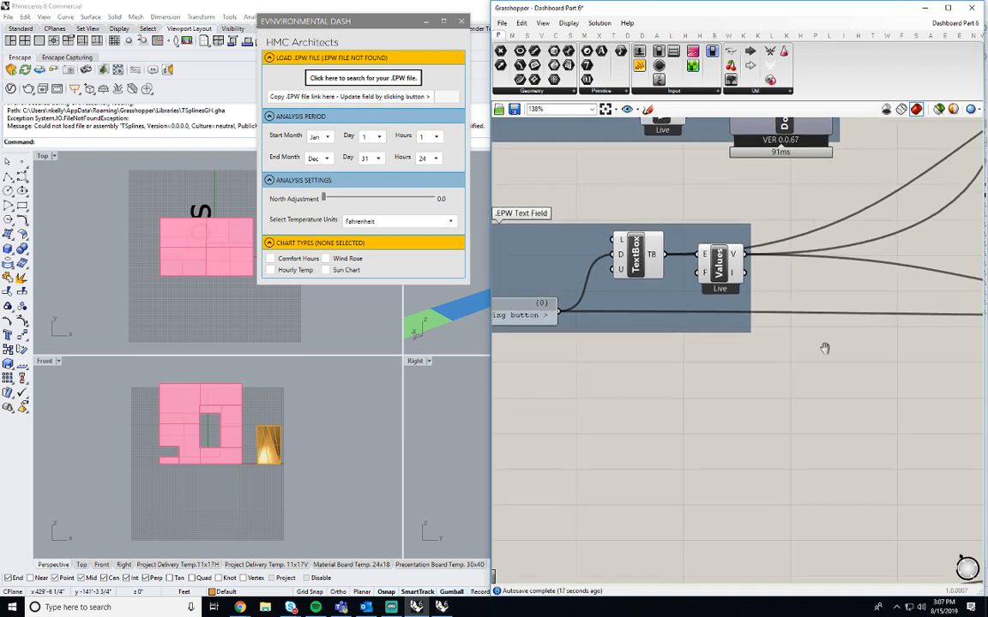
Survey the definition from the .EPW Text Field group past the analysis period groups and their error reporting to the List Sorting group.
scroll(806, 350, "down", 3)
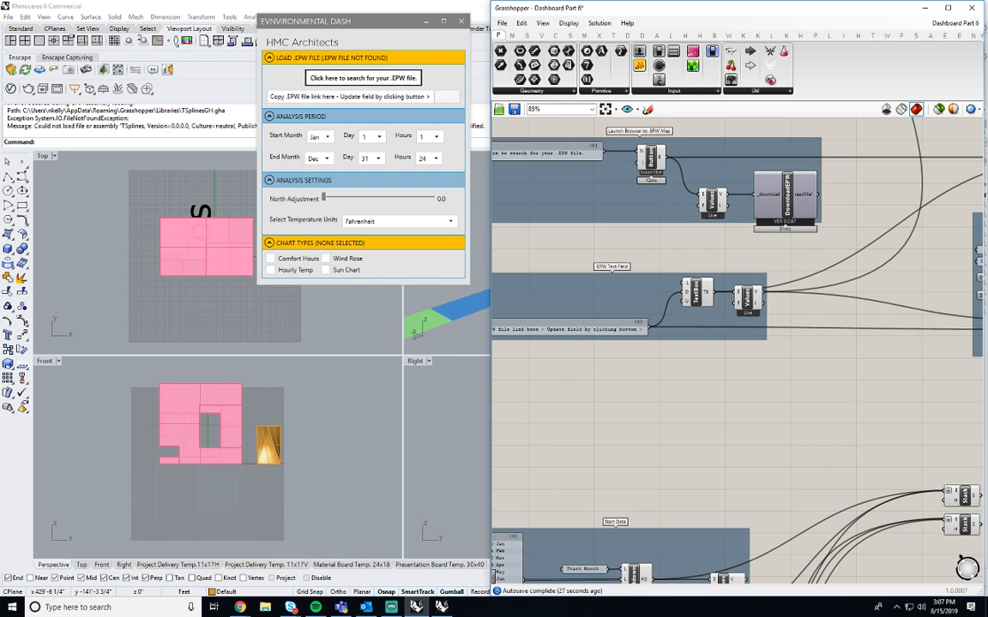
scroll(765, 349, "down", 5)
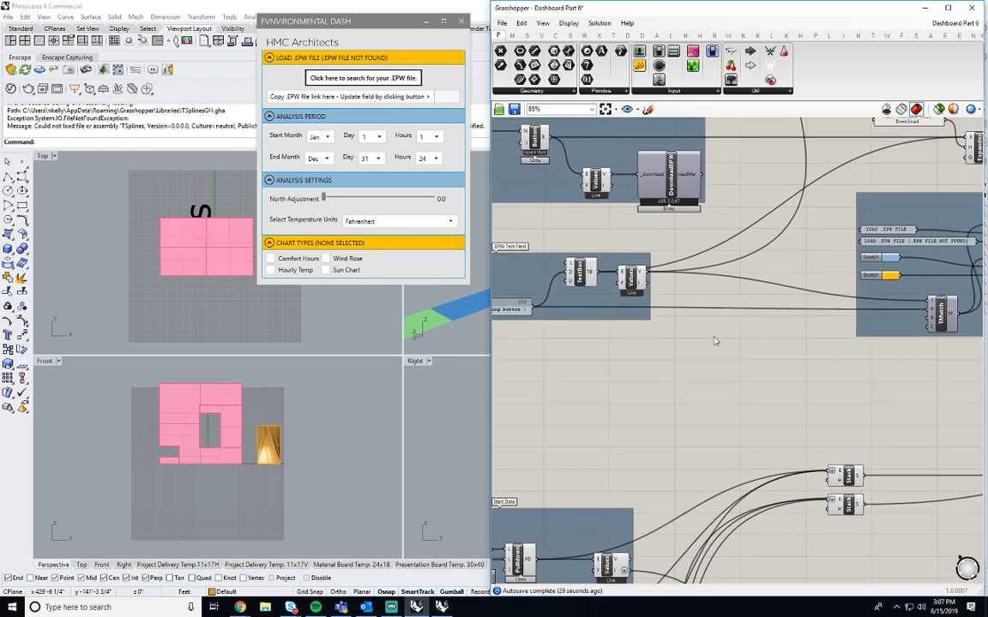
right_click_drag(776, 341, 771, 316)
scroll(785, 323, "down", 4)
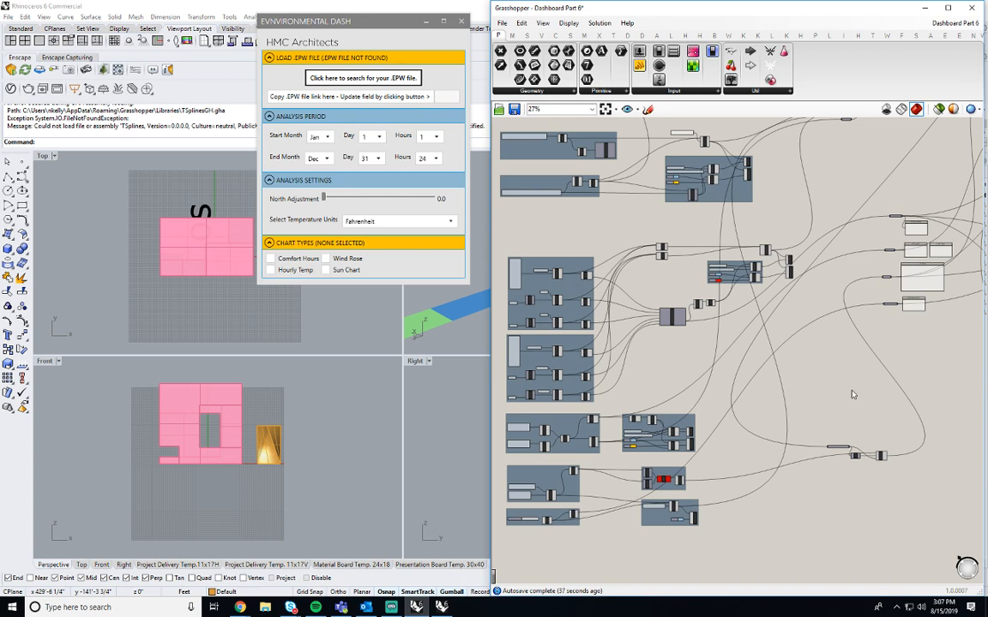
right_click_drag(834, 391, 881, 322)
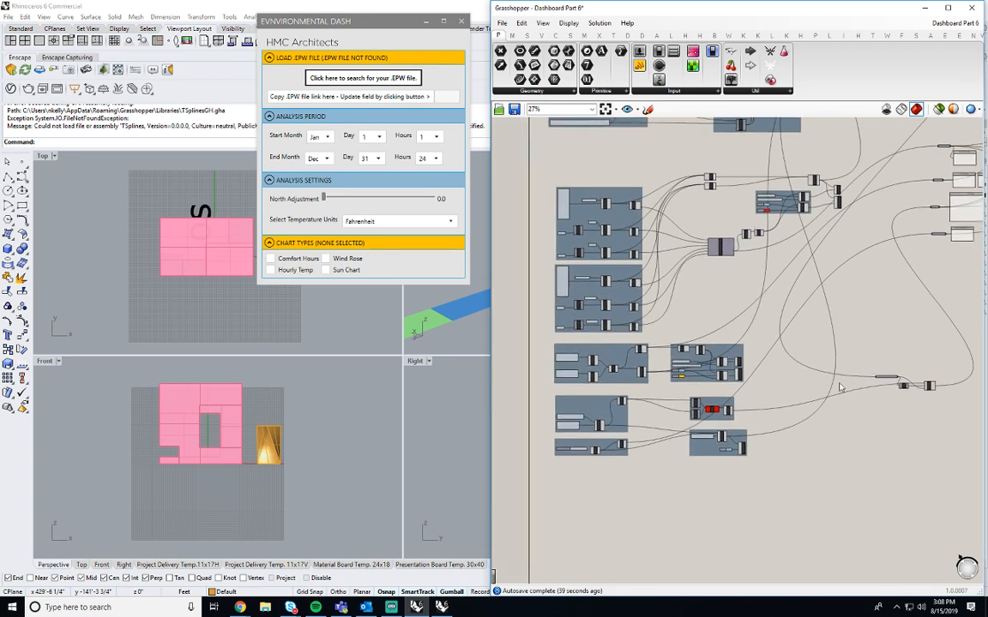
scroll(712, 159, "up", 2)
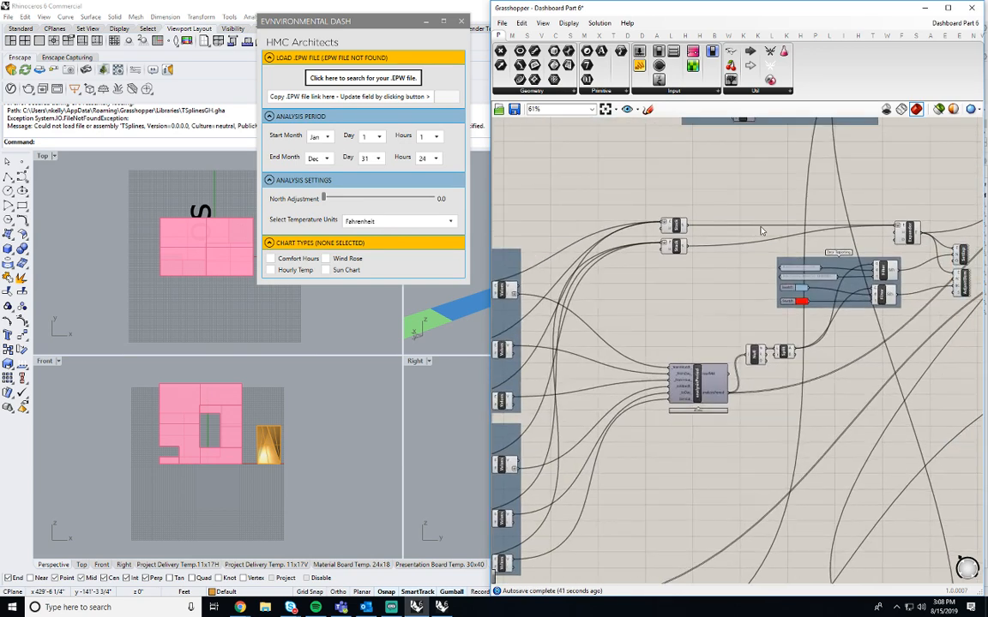
right_click_drag(813, 457, 855, 255)
scroll(756, 367, "up", 6)
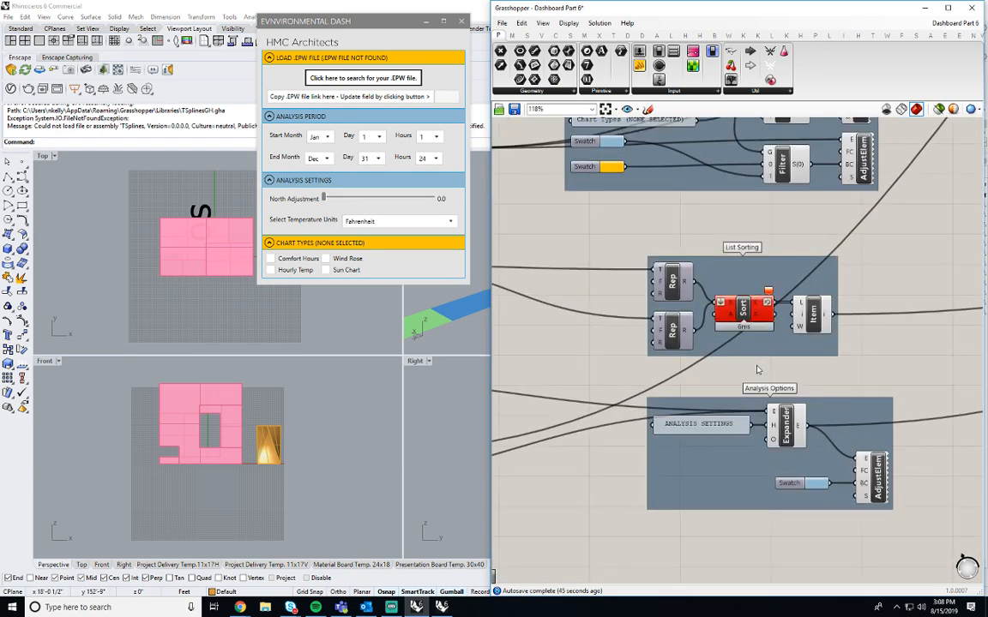
Examine the Warning Indication group, from the chart type Values feeding its Sort and Item components to its two Filters, texts and swatches.
scroll(758, 369, "down", 4)
right_click_drag(736, 234, 753, 290)
scroll(753, 290, "up", 4)
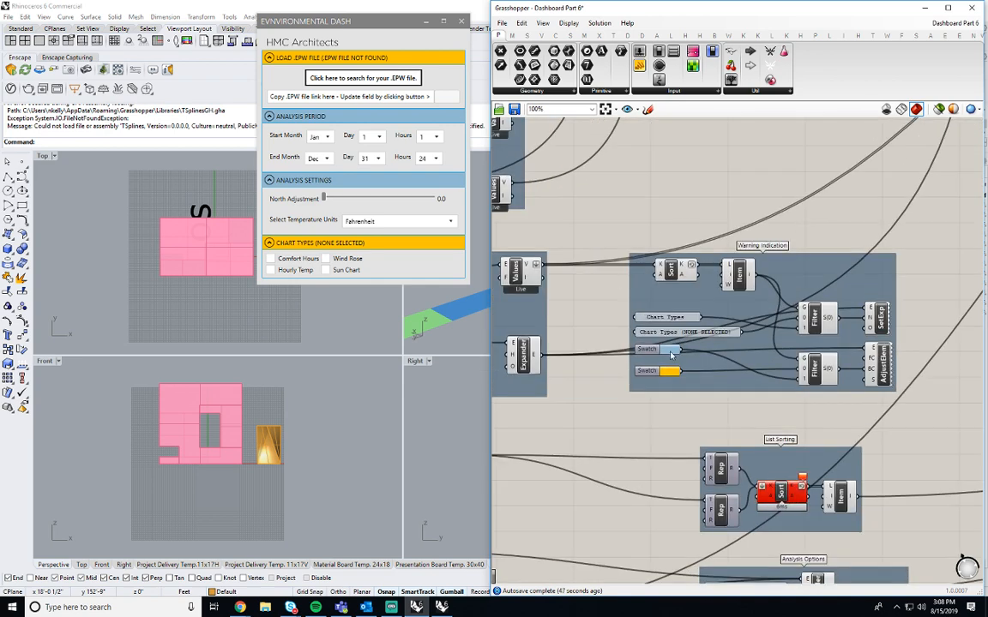
right_click_drag(729, 376, 751, 373)
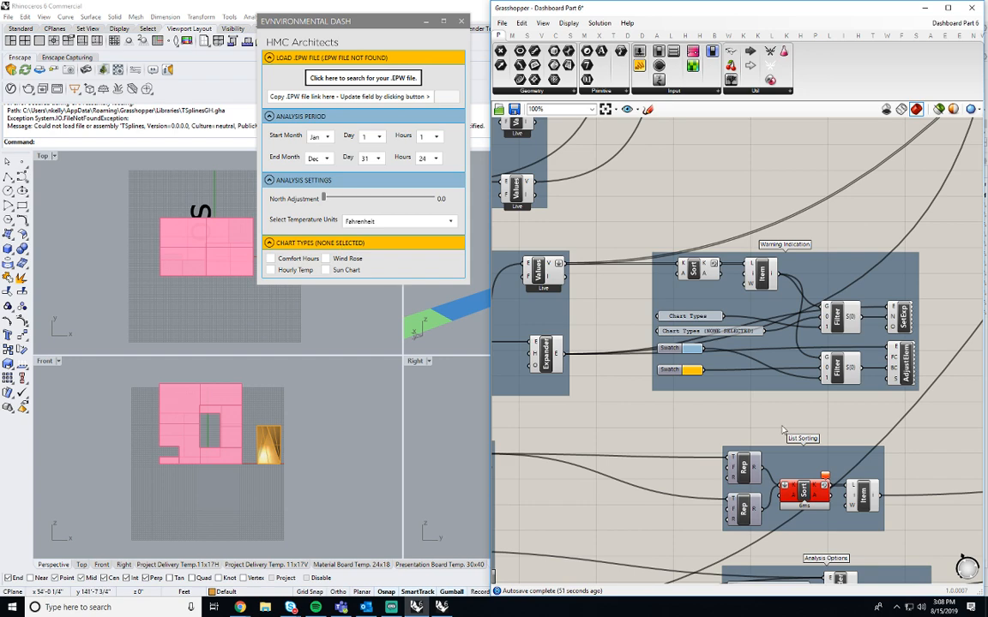
right_click_drag(699, 412, 725, 410)
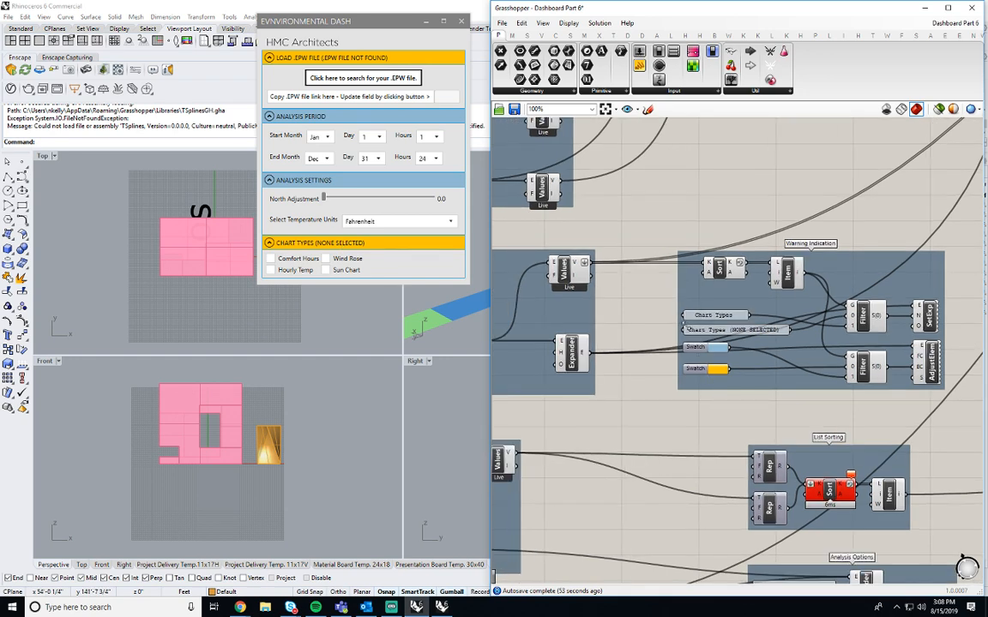
Add a Panel above the Warning Indication group and connect the chart types' Values output to it.
right_click_drag(767, 239, 737, 206)
double_click(704, 204)
type("pa")
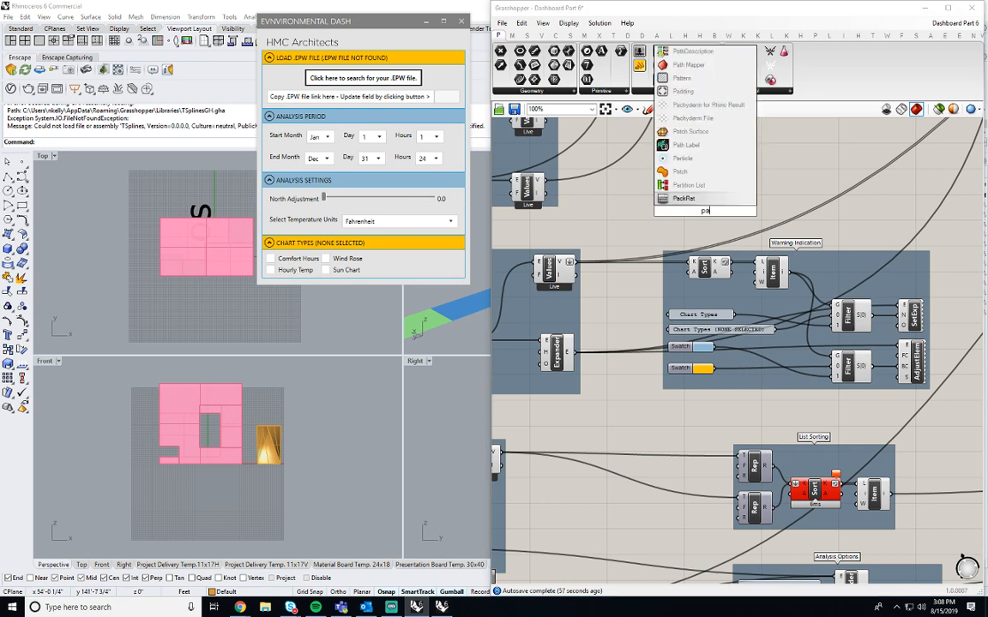
type("nel")
key("Return")
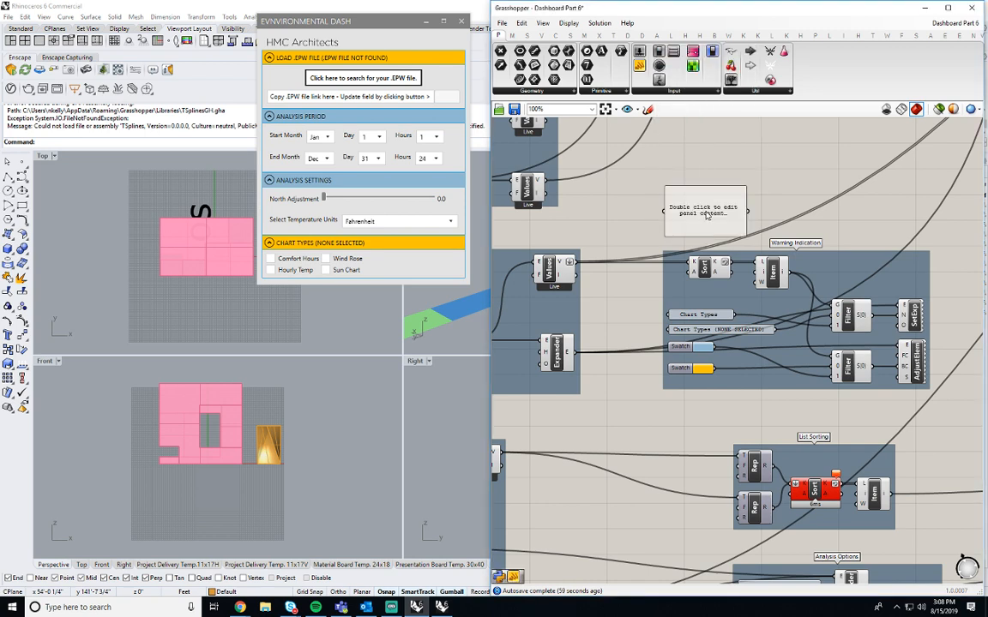
left_click_drag(576, 263, 710, 171)
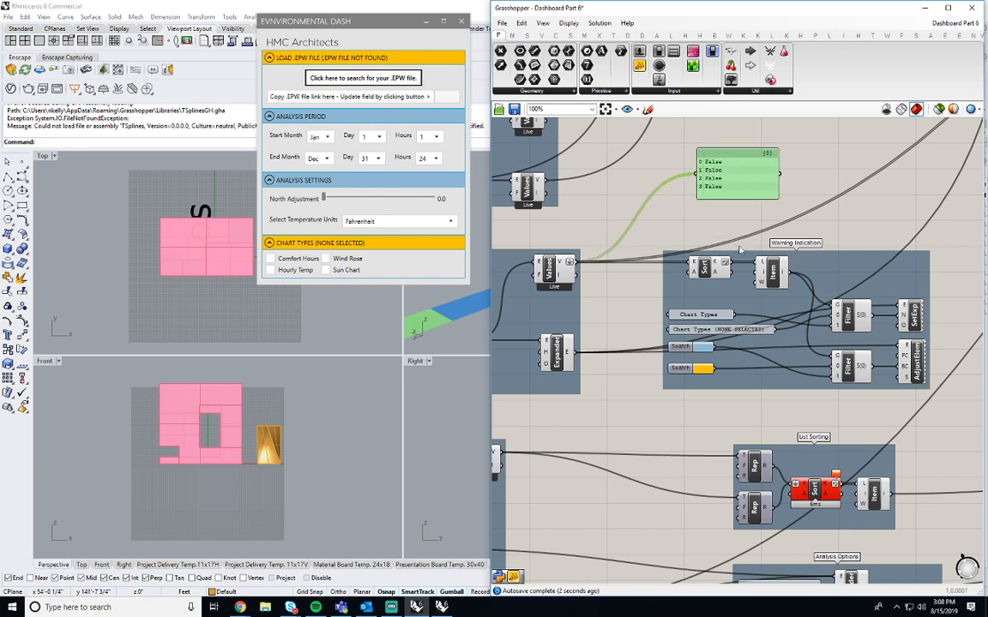
right_click_drag(741, 230, 721, 226)
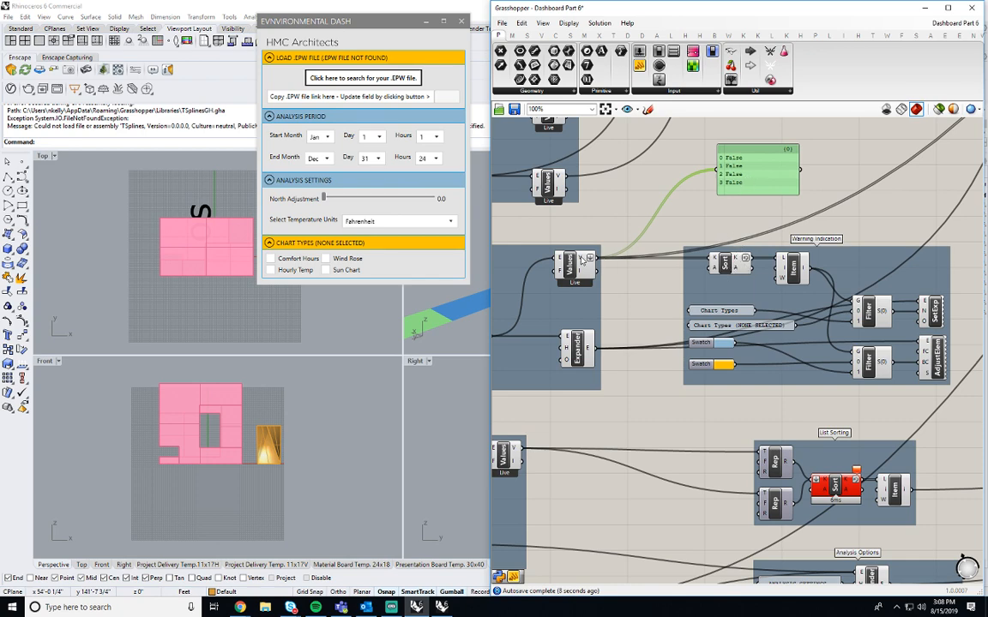
Rewire the panel to read the sorted keys output of the Sort component in the Warning Indication group.
mouse_move(581, 259)
right_click_drag(582, 260, 503, 273)
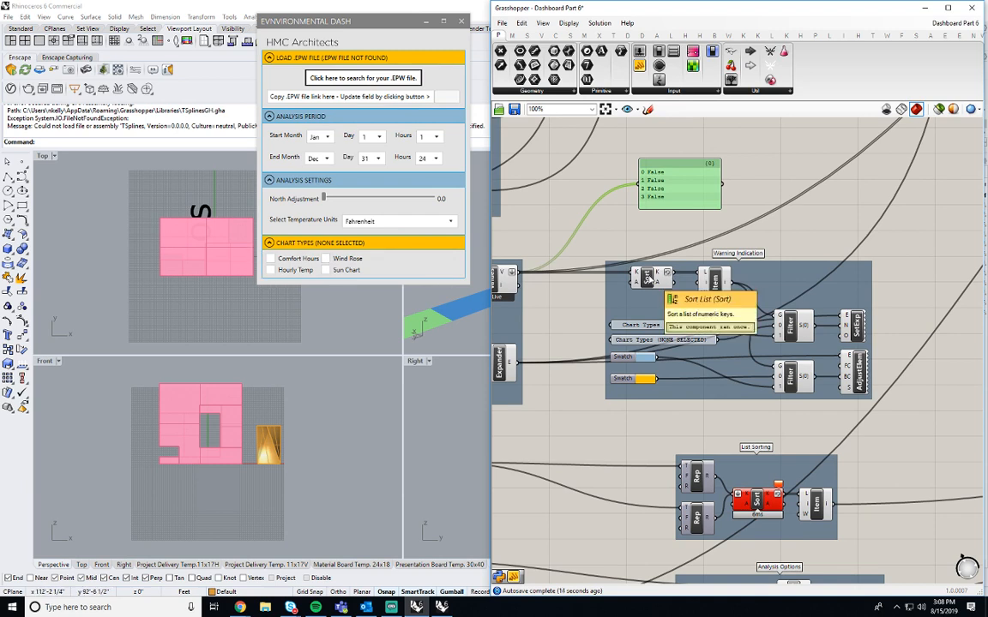
left_click_drag(673, 273, 704, 192)
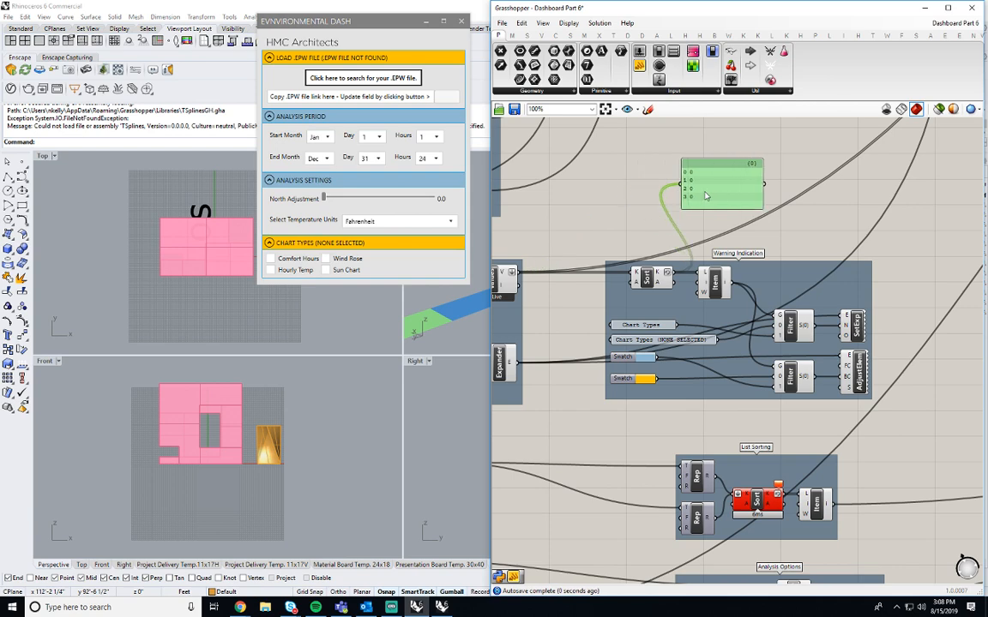
right_click_drag(709, 215, 673, 214)
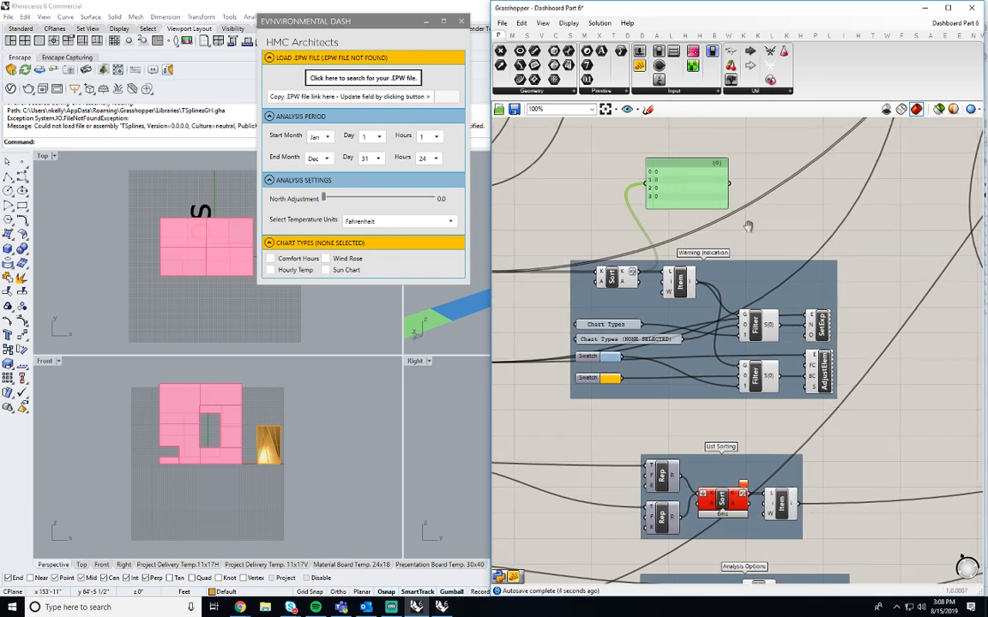
Examine how the Item component drives the two Filters that choose the Chart Types header text and swatch colour for SetExp and AdjustElem.
right_click_drag(747, 227, 697, 225)
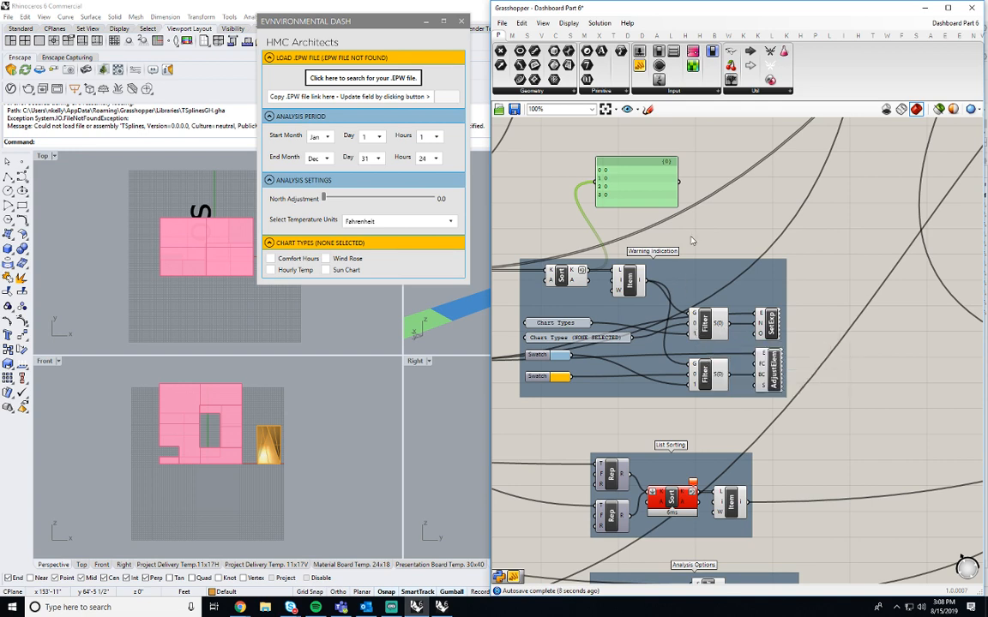
right_click_drag(693, 241, 738, 244)
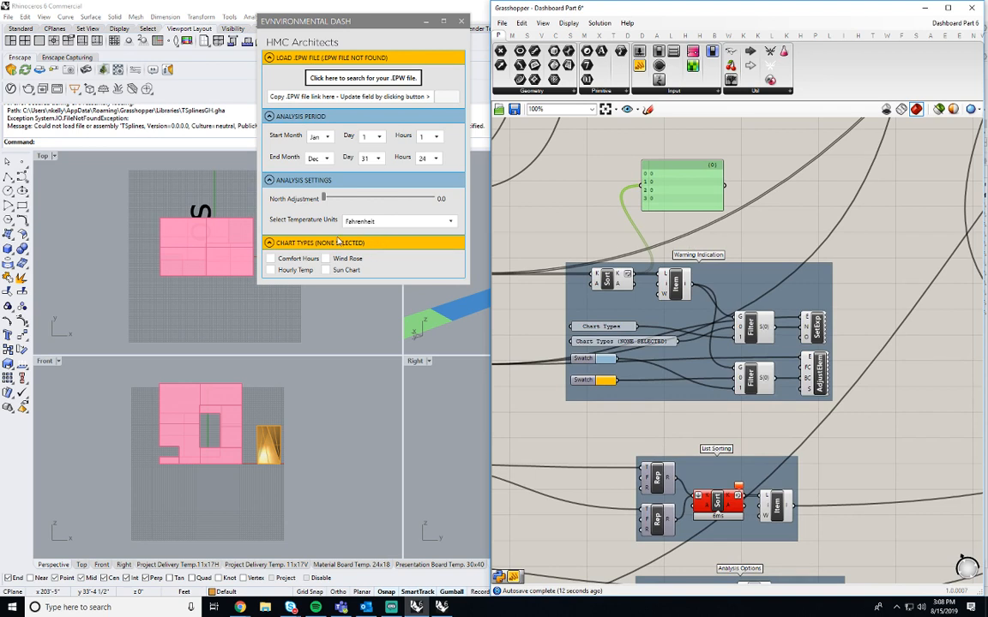
right_click_drag(775, 246, 760, 247)
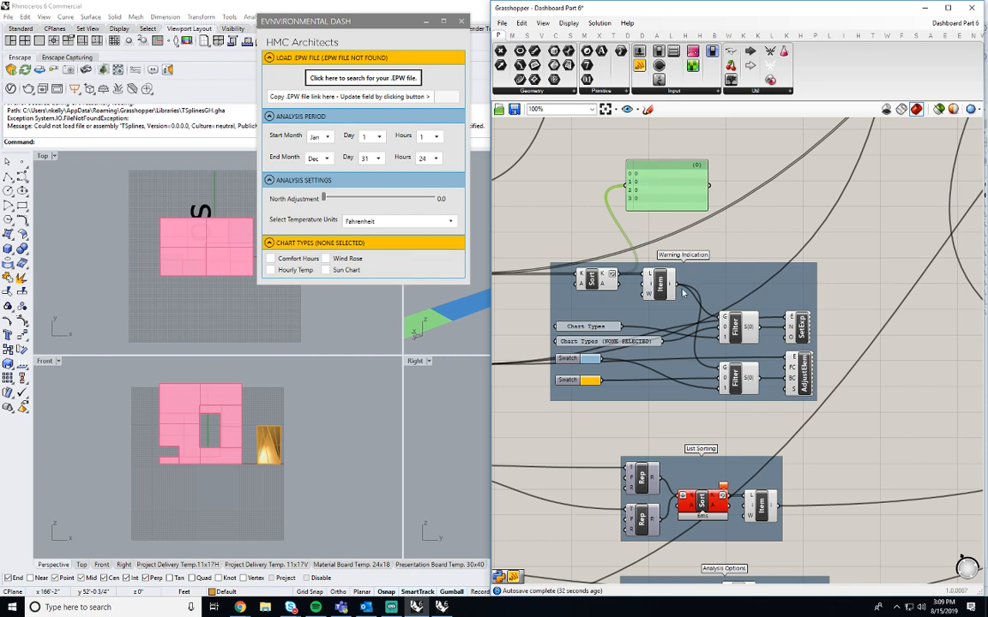
right_click_drag(722, 257, 746, 232)
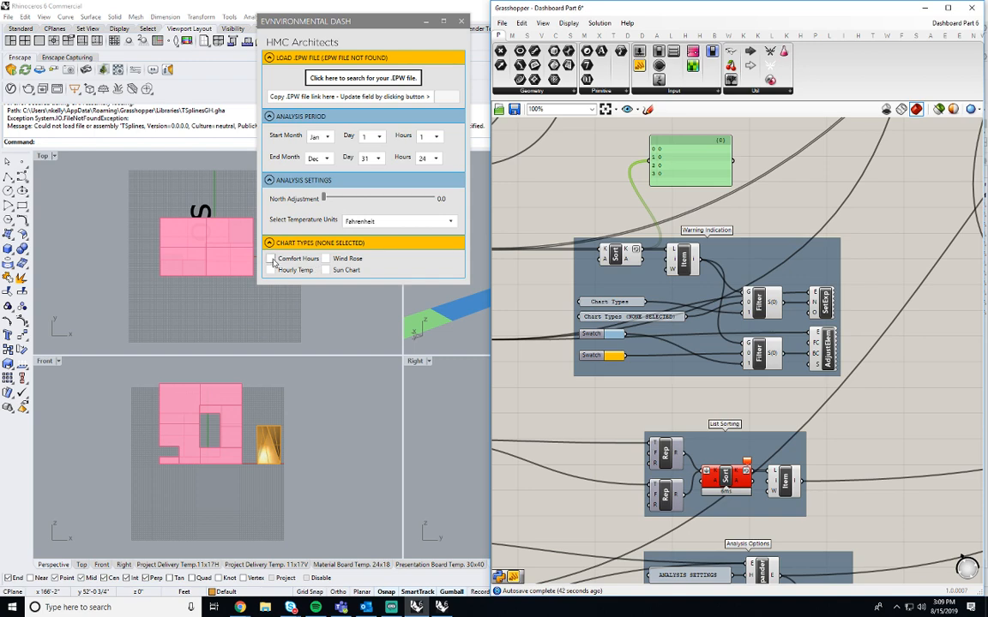
Examine the Select Temperature Units and North Adjustment groups and their connections to the List Sorting and Analysis Options groups.
scroll(613, 350, "down", 3)
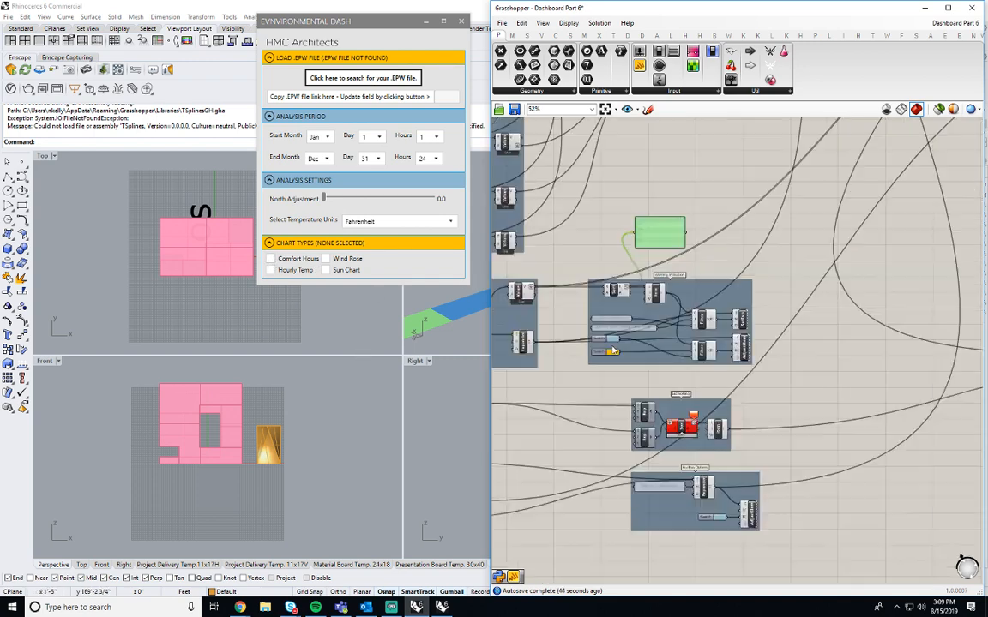
scroll(611, 343, "down", 2)
scroll(542, 387, "up", 4)
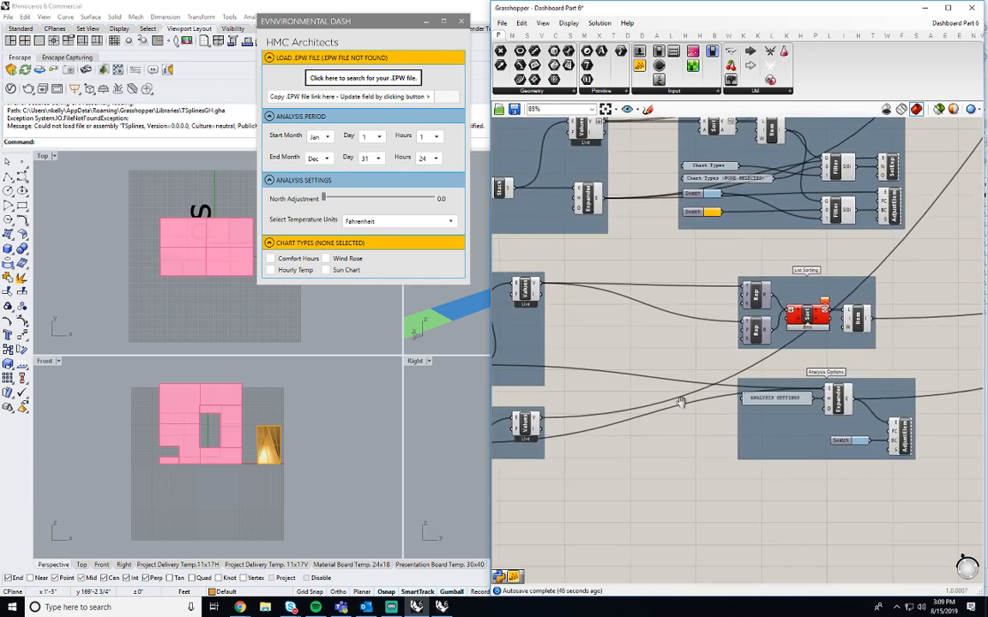
scroll(680, 403, "down", 3)
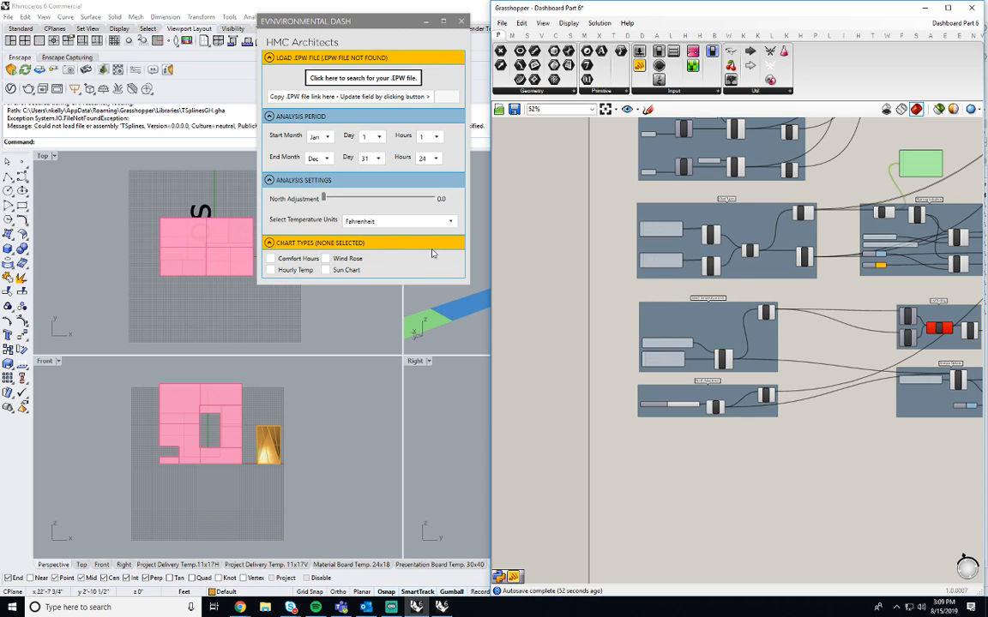
right_click_drag(835, 391, 841, 449)
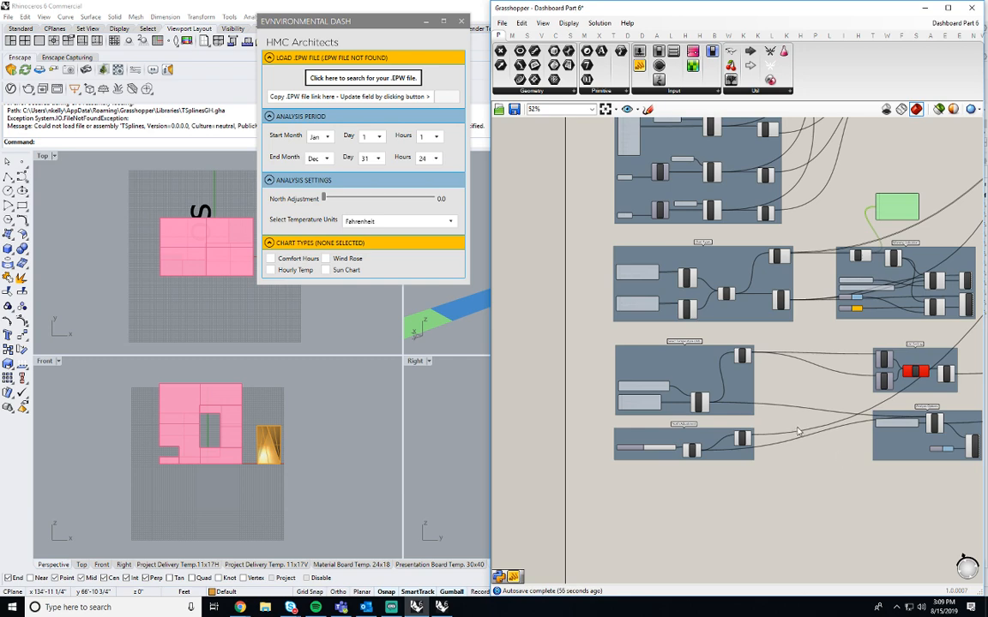
scroll(748, 443, "up", 3)
scroll(749, 444, "up", 2)
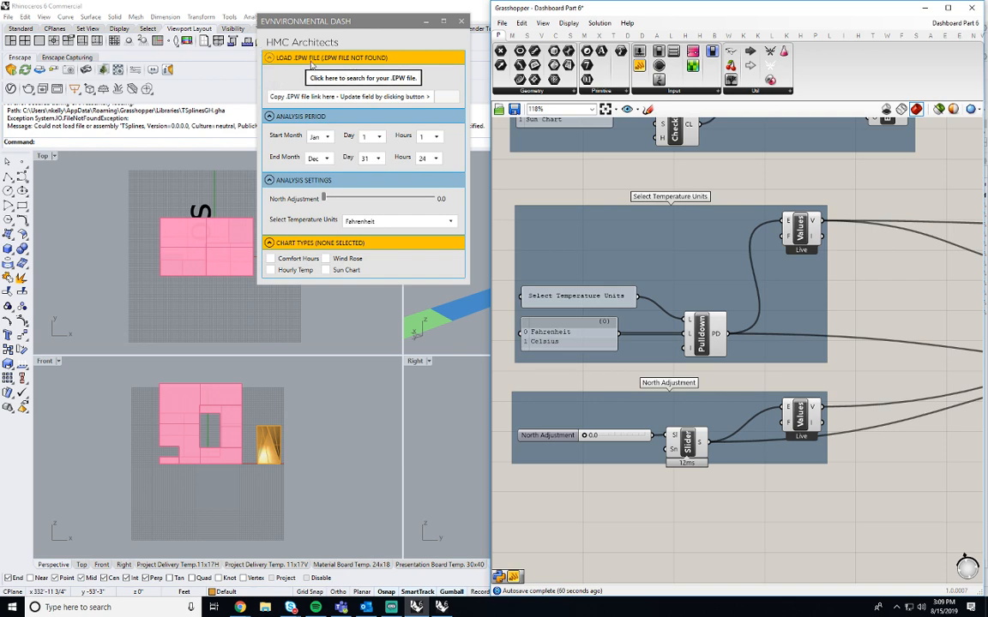
Examine the Launch Browser to .EPW Map group, with its Button, Values and DownloadEPW components, above the .EPW Text Field group.
scroll(723, 497, "down", 5)
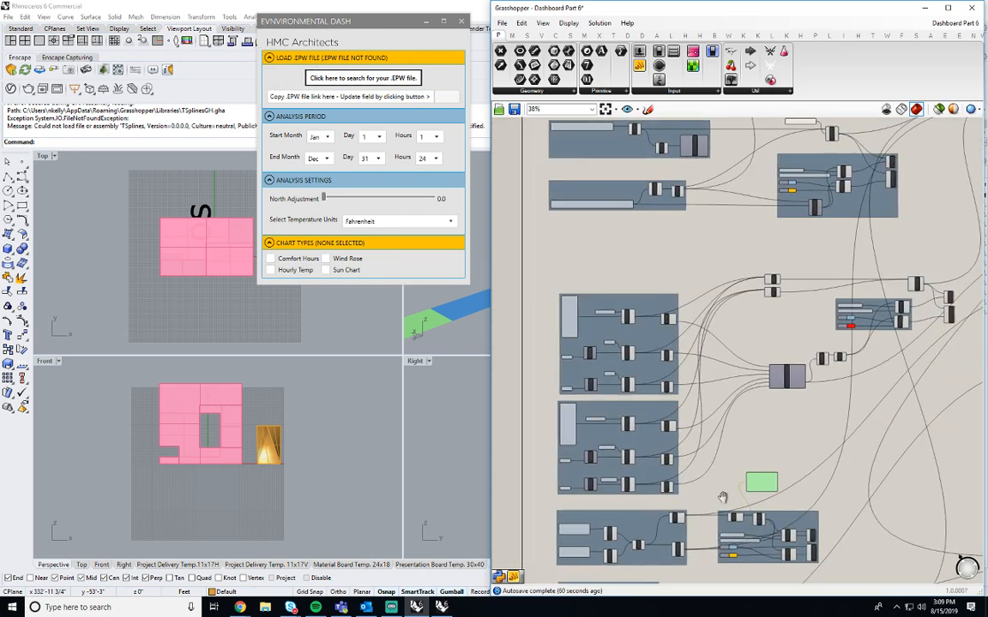
right_click_drag(751, 165, 721, 365)
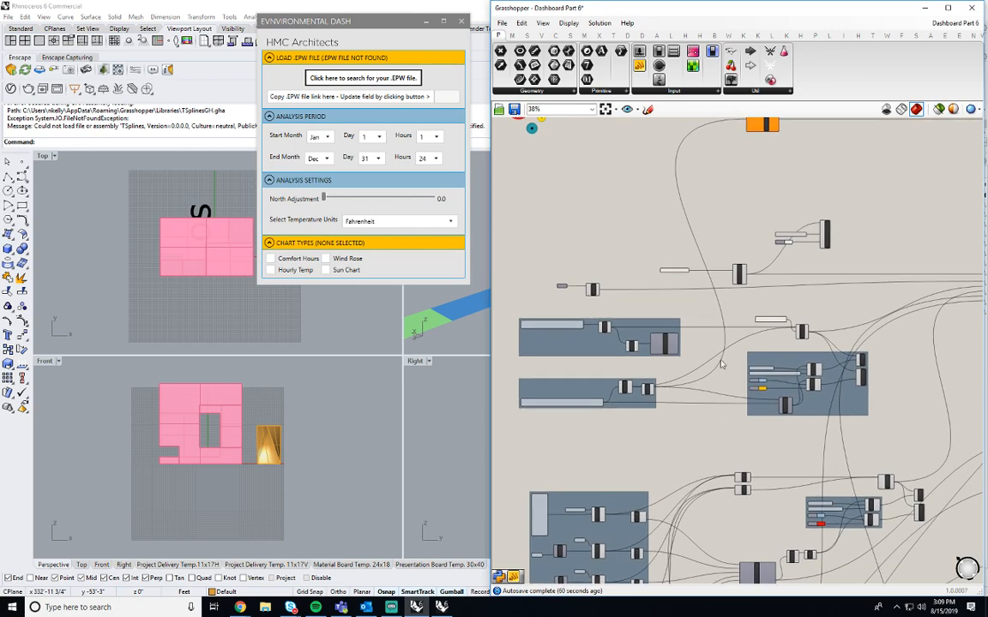
scroll(721, 364, "up", 4)
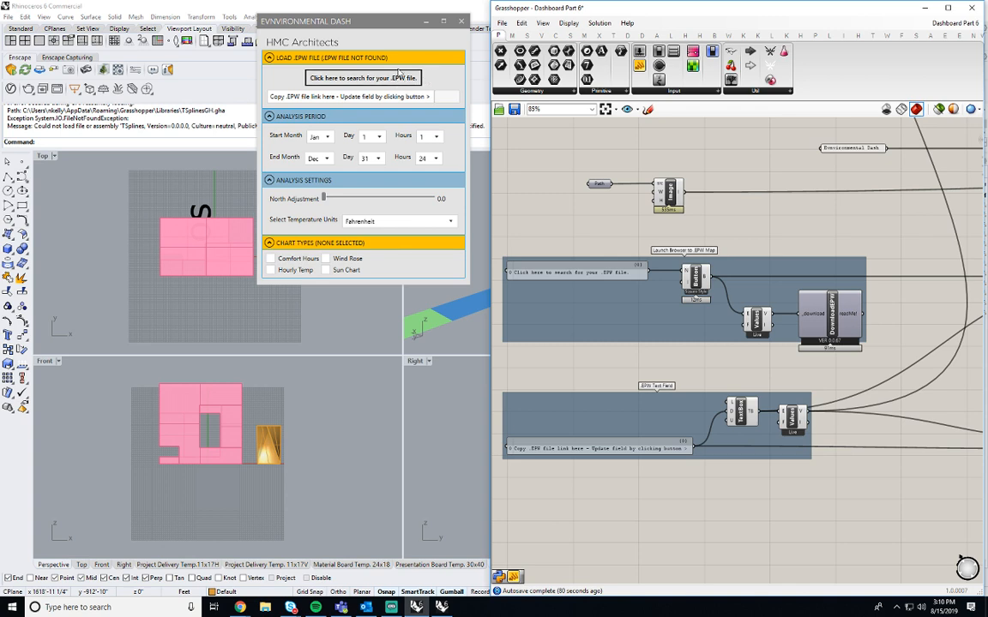
Reposition the Environmental Dash window over the Rhino viewports and launch the .EPW file search from it.
left_click_drag(407, 24, 914, 59)
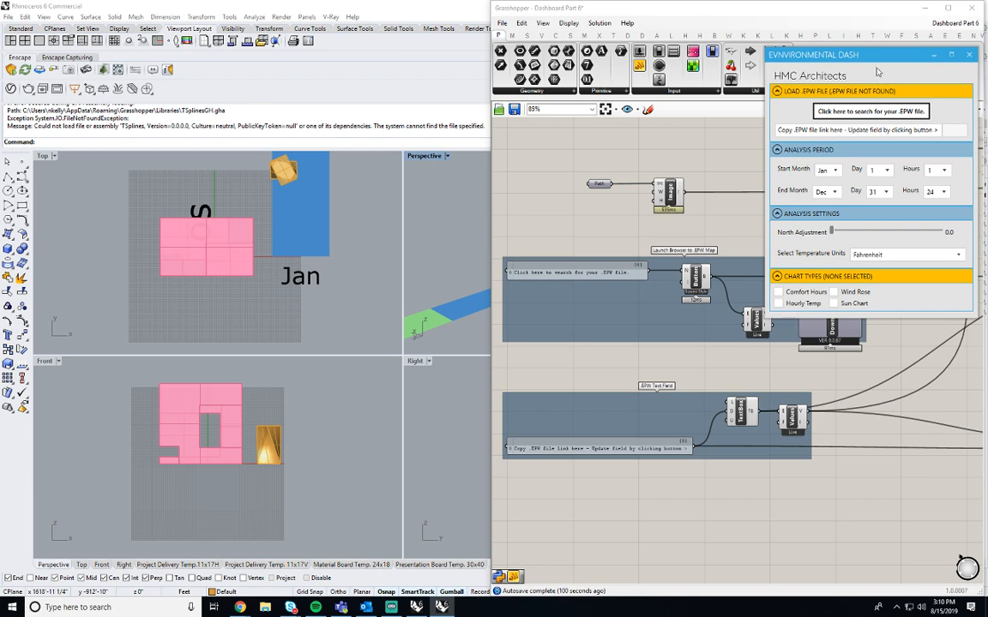
left_click_drag(880, 57, 313, 68)
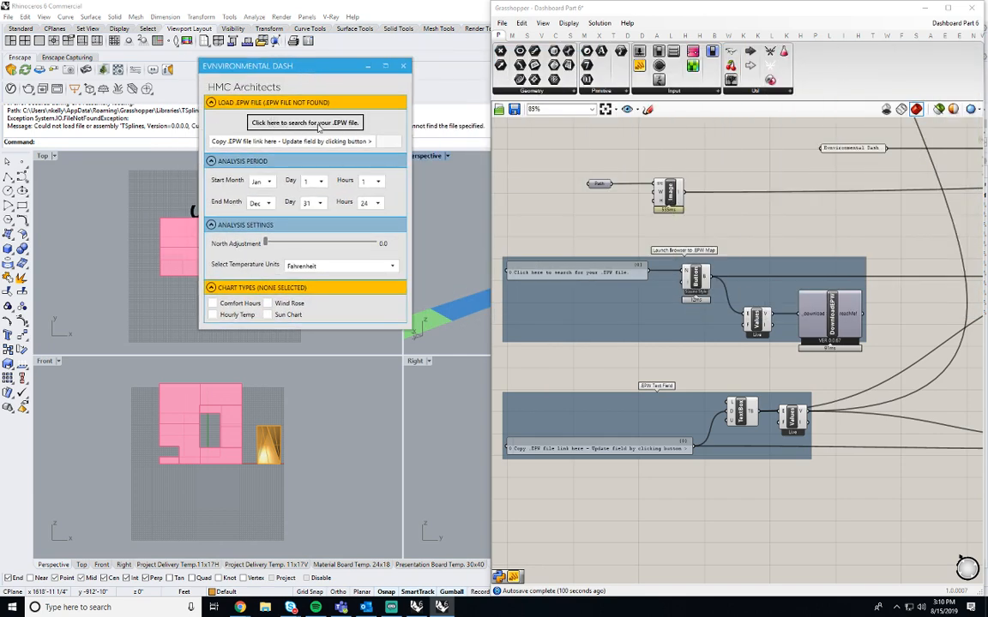
left_click(319, 126)
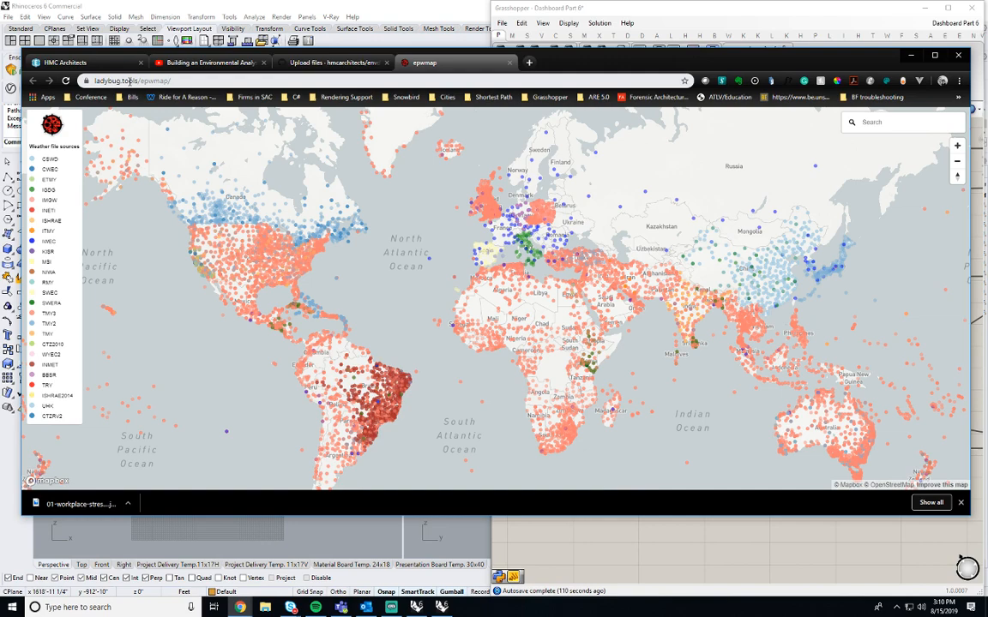
Zoom the epwmap into Northern California and bring up the file links for the Sacramento Mather Field TMY weather station.
left_click_drag(227, 279, 410, 280)
scroll(410, 281, "up", 10)
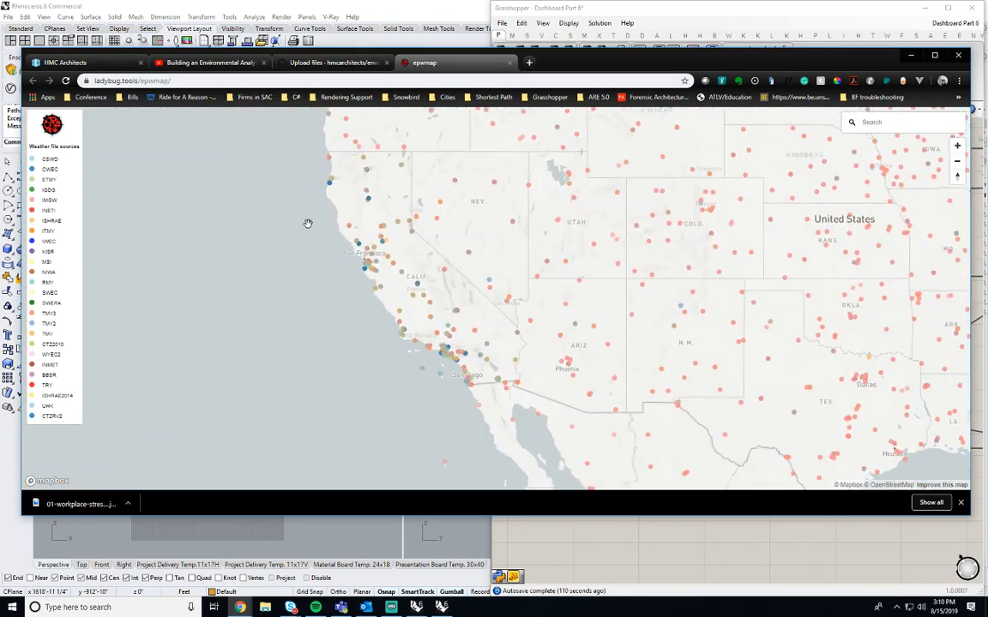
mouse_move(431, 254)
left_mouse_down()
mouse_move(411, 200)
mouse_move(442, 255)
left_mouse_up()
scroll(442, 256, "up", 5)
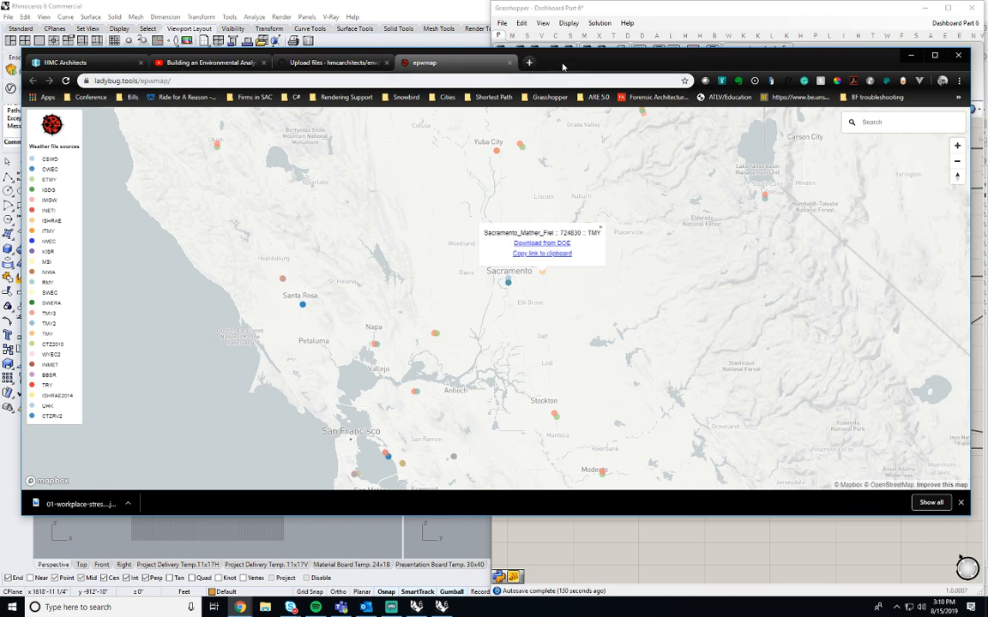
Paste the copied Sacramento TMY weather file link into the dashboard's .EPW file link field and update the field.
left_click(910, 55)
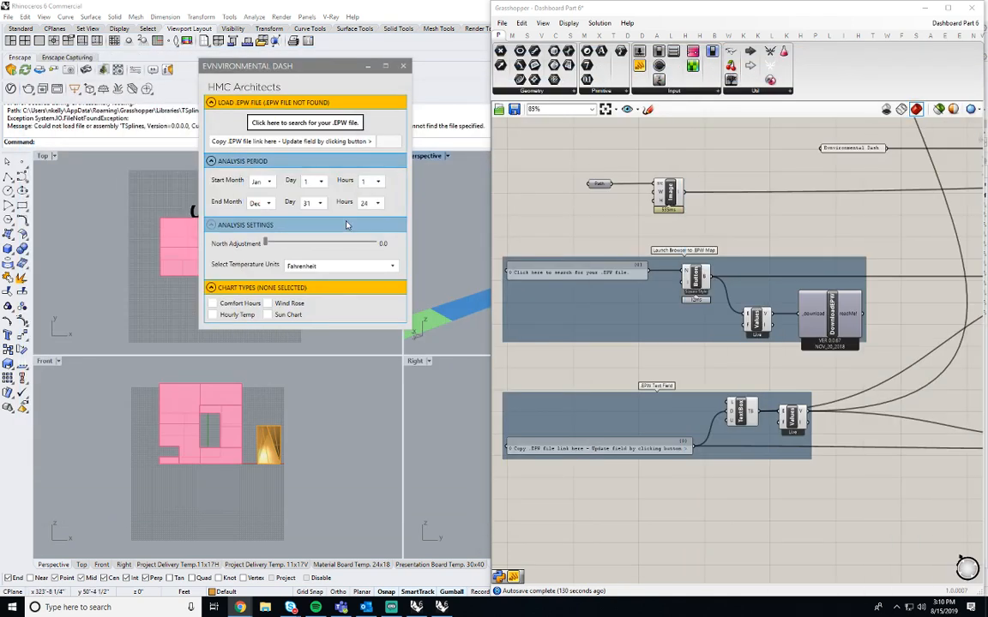
left_click(314, 141)
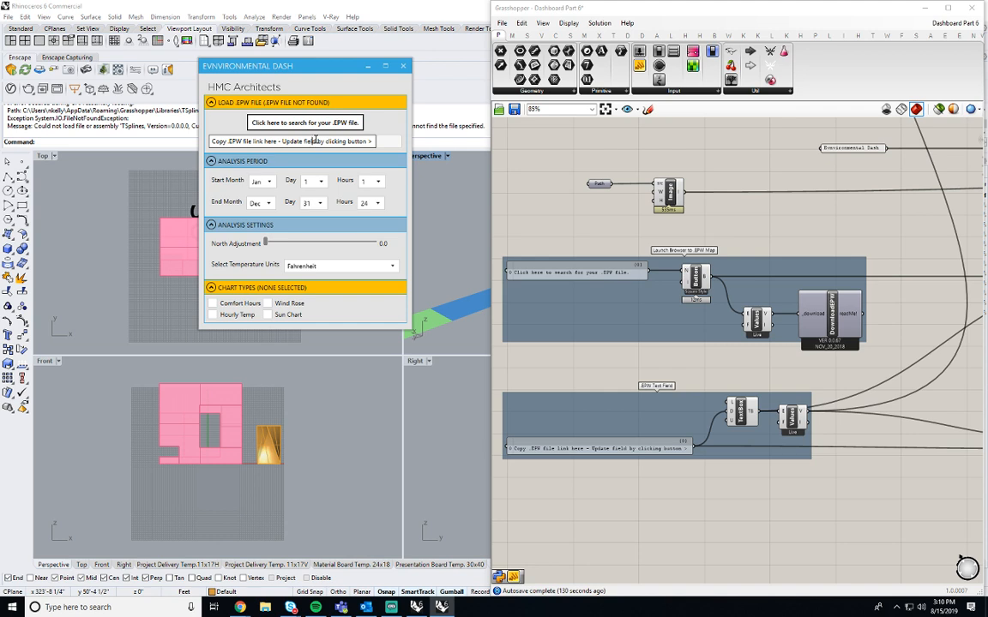
key("ctrl+a")
right_click(315, 141)
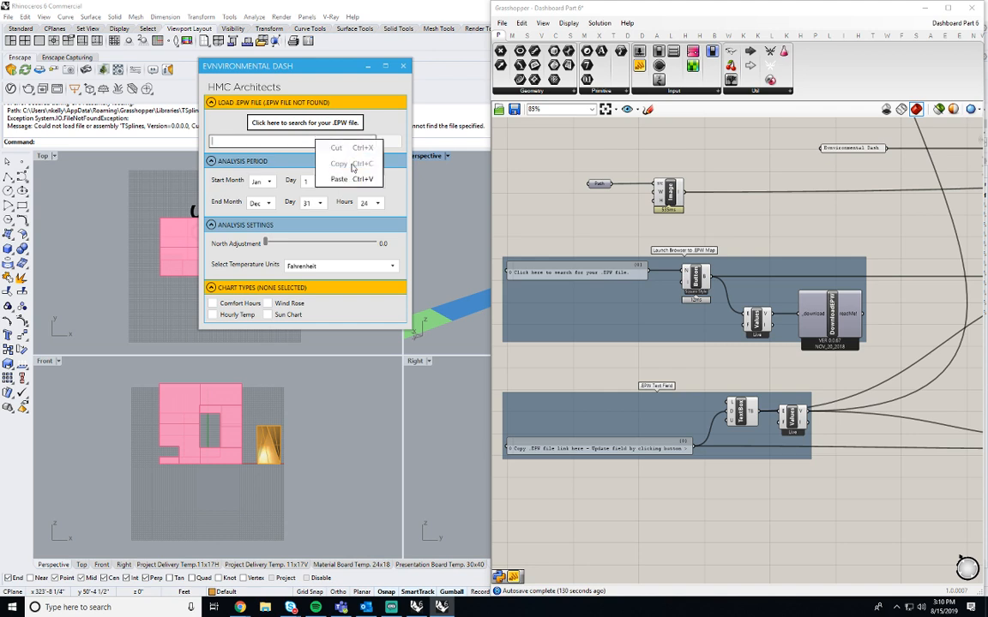
left_click(316, 168)
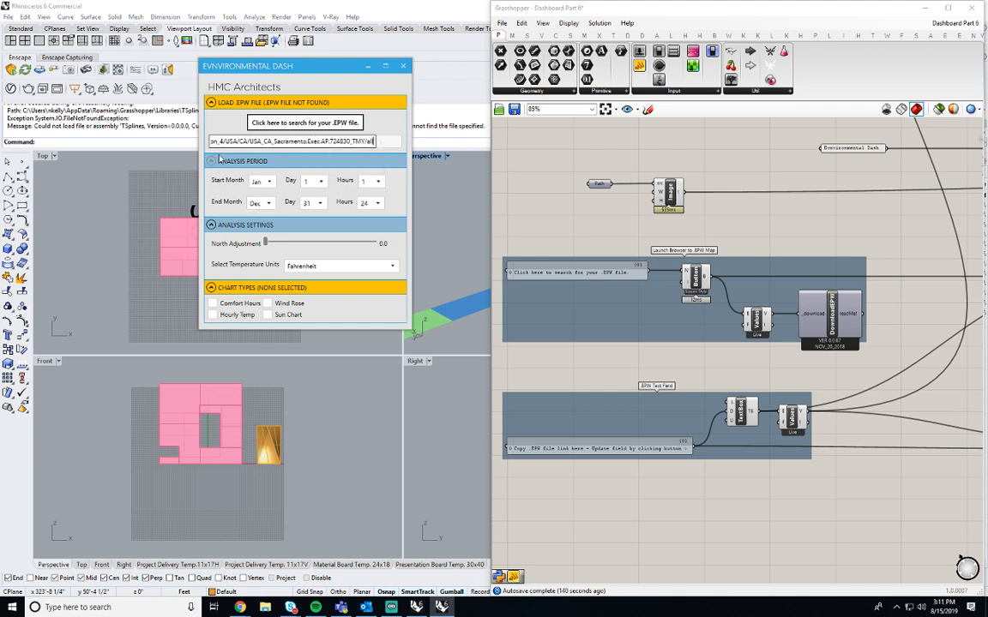
left_click(388, 142)
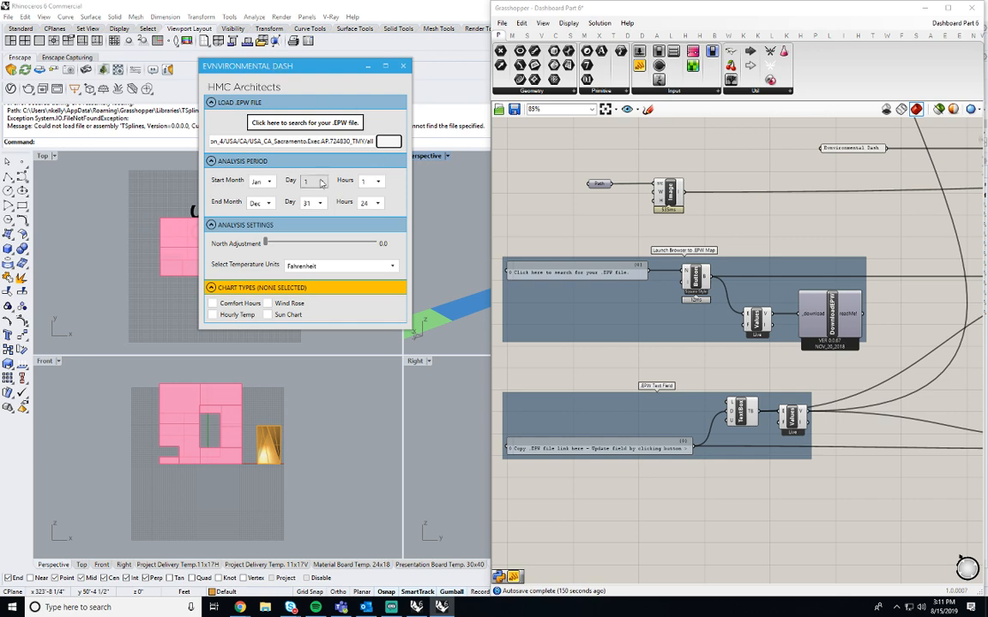
Shift the dashboard window aside and examine the overall Grasshopper definition, from the input groups across to the purple chart groups.
left_click_drag(310, 71, 360, 89)
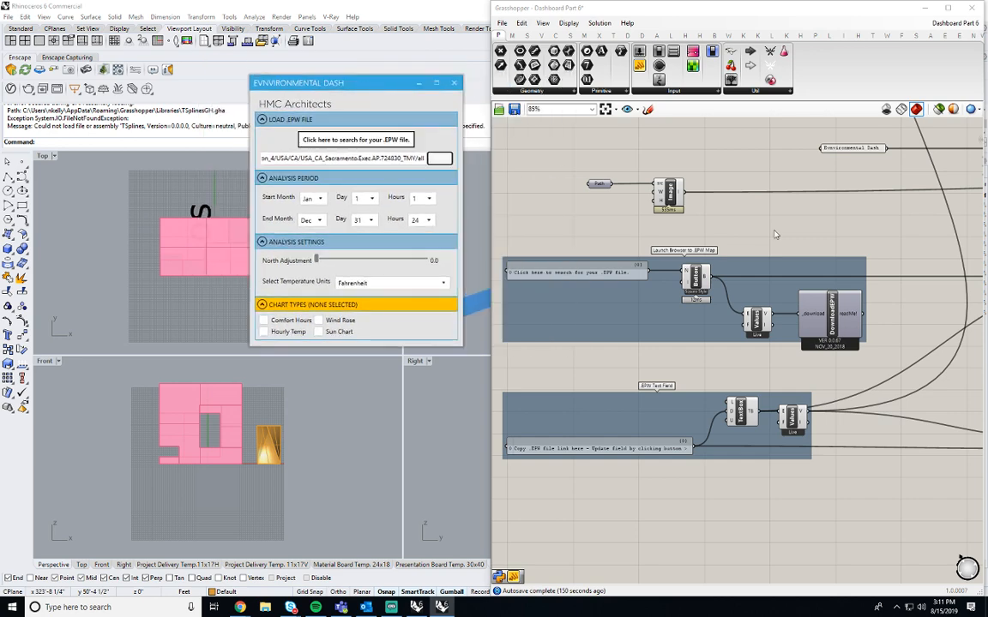
scroll(752, 278, "down", 5)
scroll(752, 278, "down", 4)
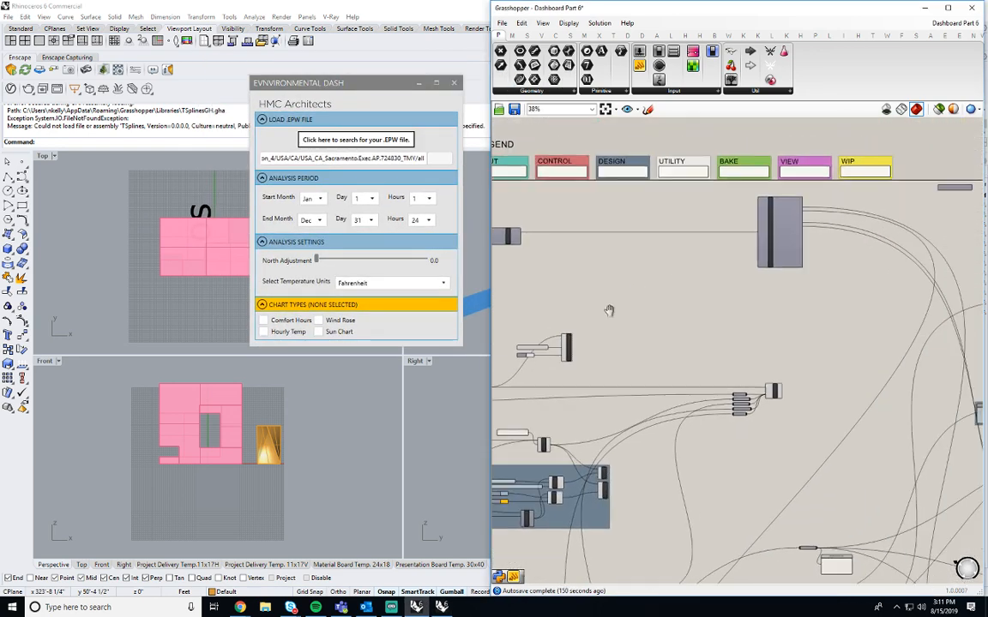
right_click_drag(683, 252, 782, 222)
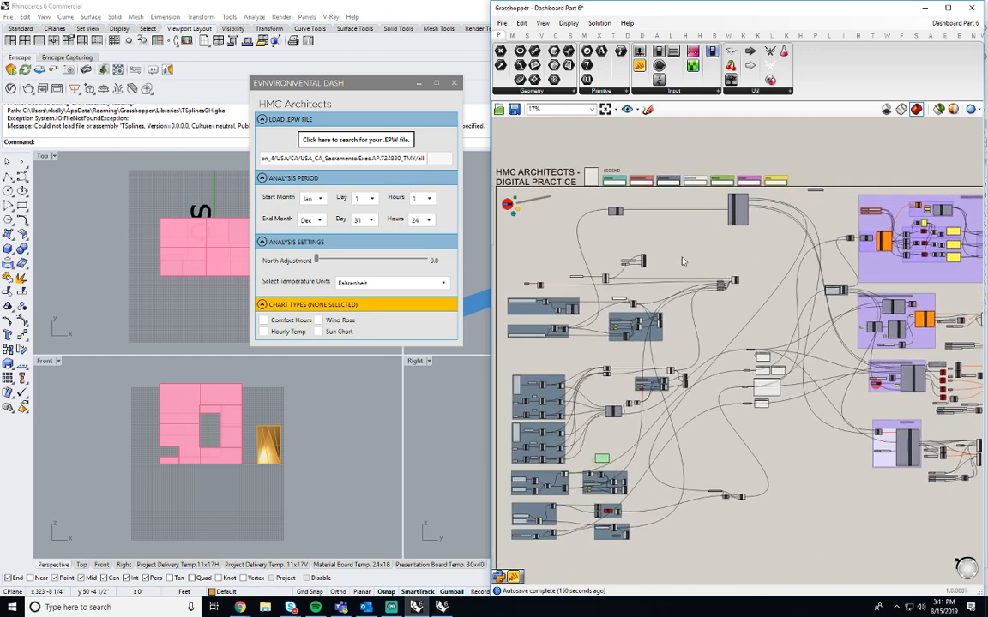
right_click_drag(799, 260, 571, 261)
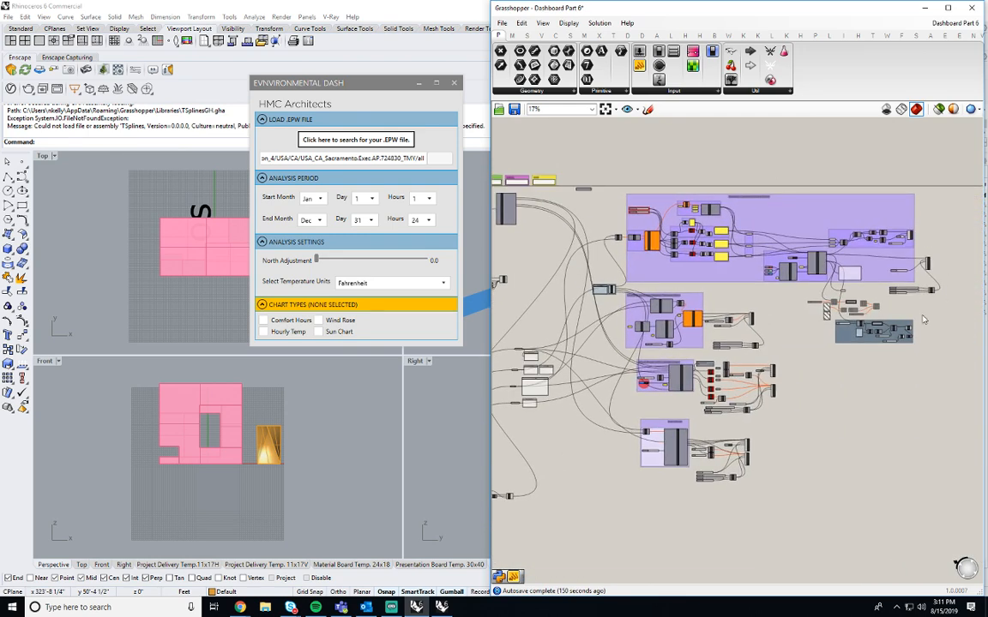
right_click_drag(603, 220, 700, 208)
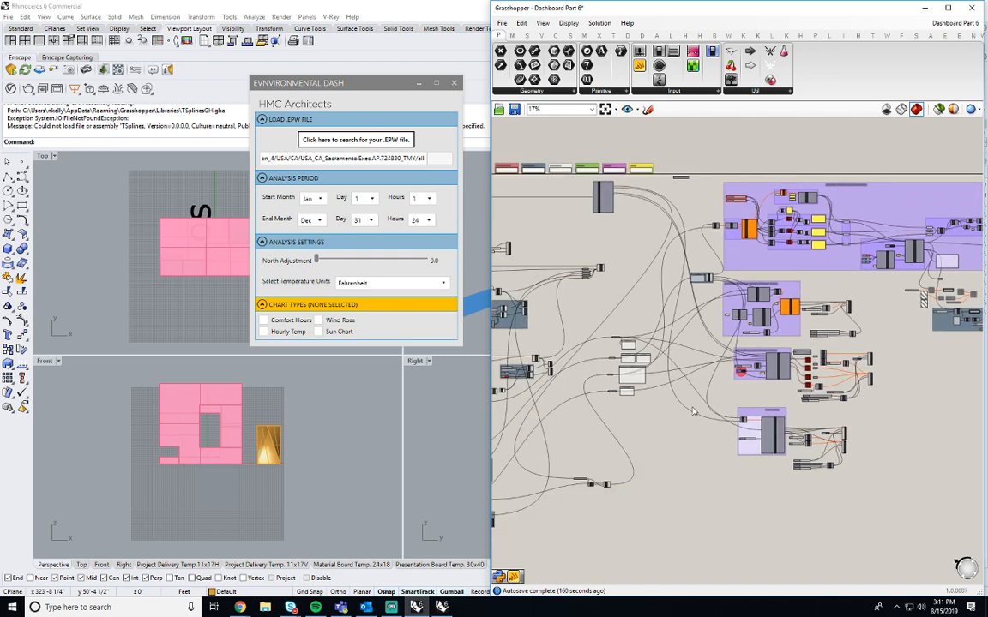
Move the dashboard window over the Grasshopper canvas and compare it with the Select Temperature Units and North Adjustment groups.
left_click_drag(359, 89, 987, 227)
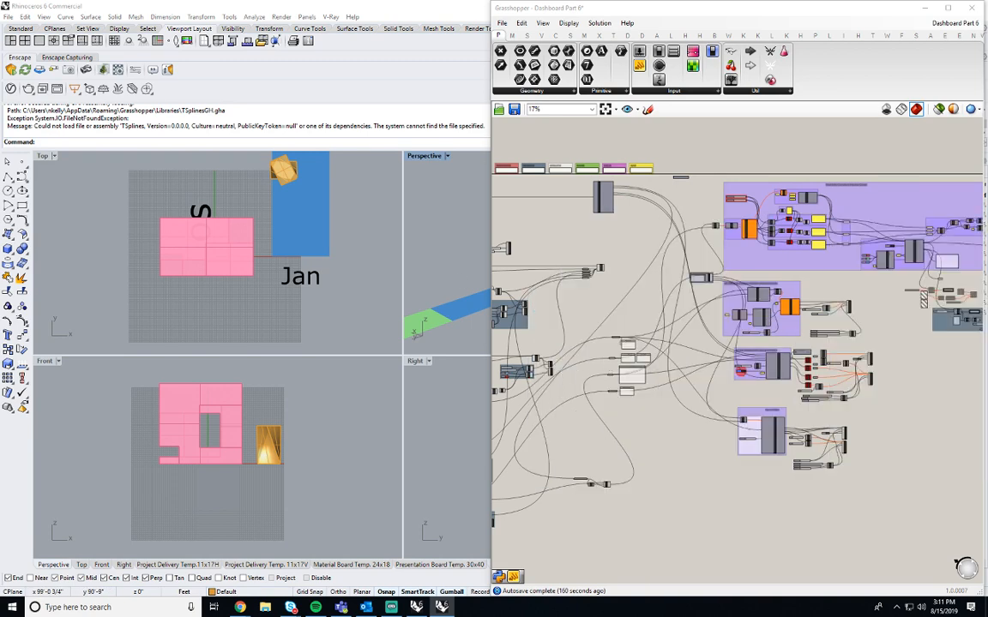
left_click_drag(987, 185, 798, 127)
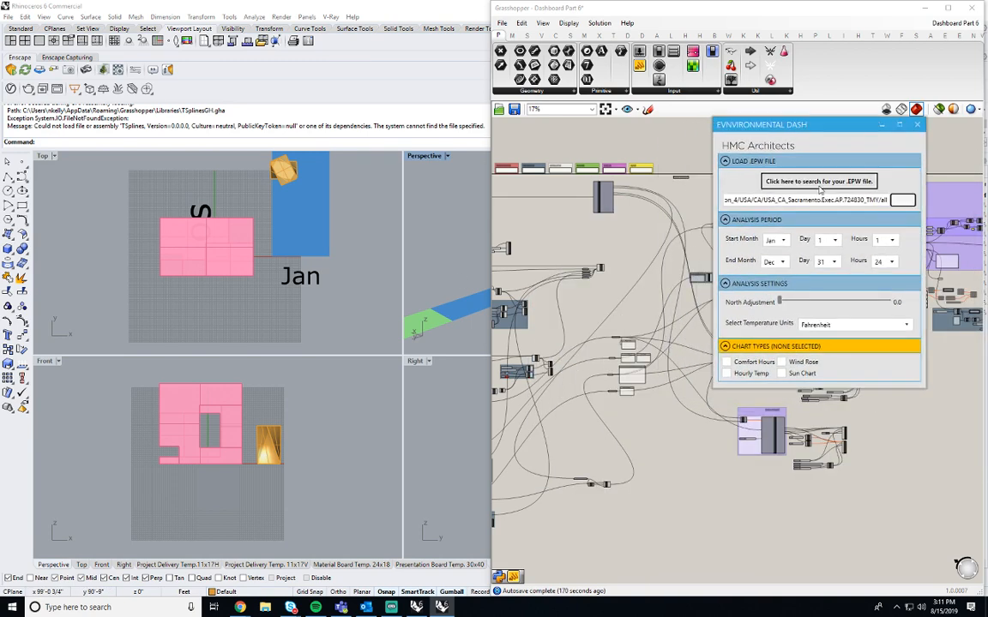
right_click_drag(559, 248, 725, 231)
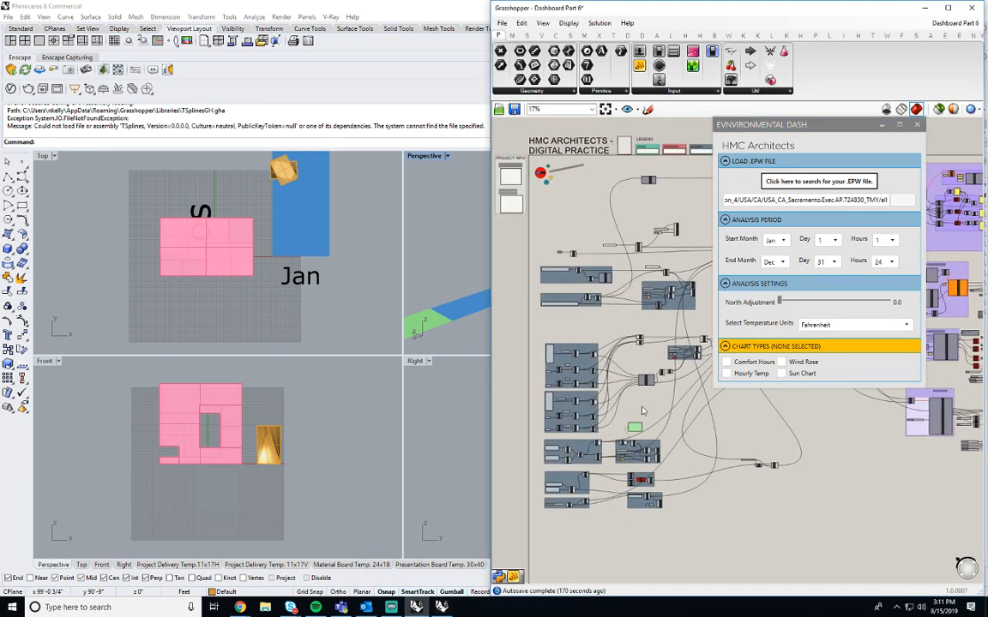
scroll(608, 482, "up", 8)
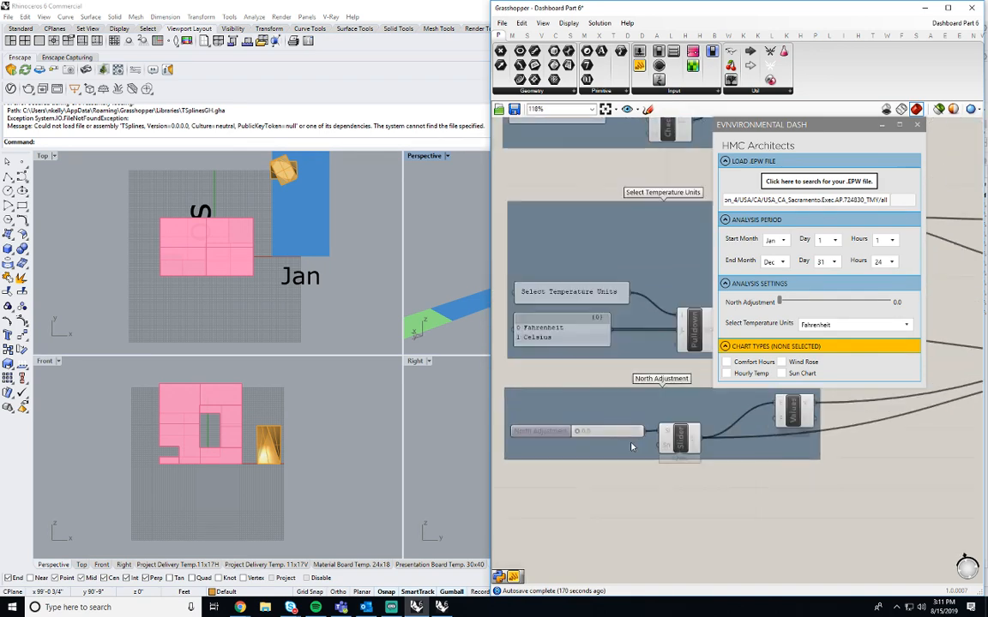
right_click_drag(575, 432, 627, 432)
mouse_move(637, 366)
right_mouse_down()
mouse_move(614, 505)
mouse_move(659, 427)
mouse_move(644, 373)
right_mouse_up()
scroll(652, 433, "down", 3)
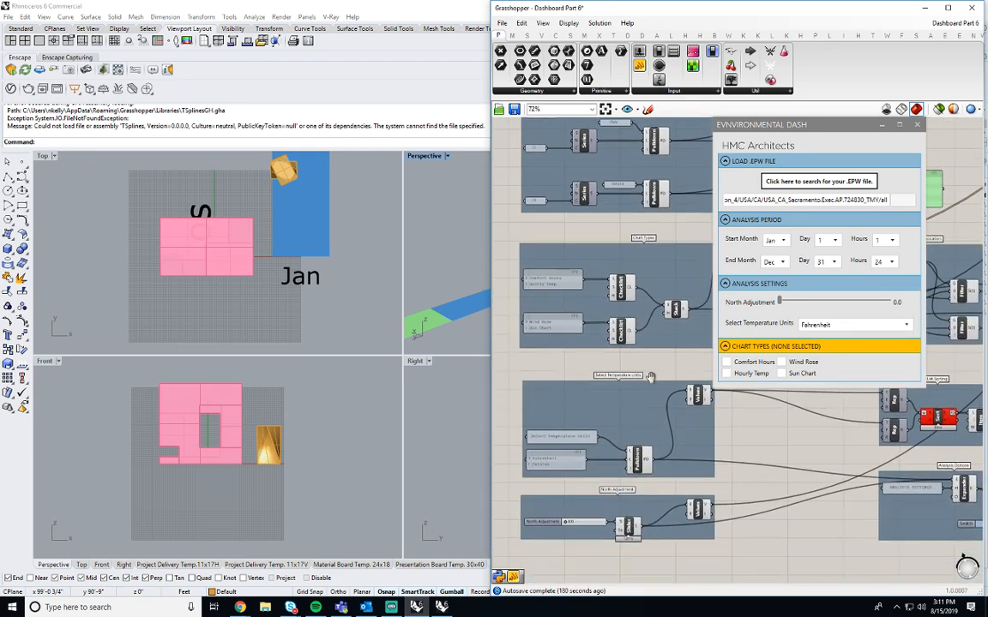
Move the dashboard window back over the Rhino viewports and examine the Chart Types group with its Checklist and Stack components.
left_click_drag(812, 126, 338, 133)
scroll(641, 315, "up", 2)
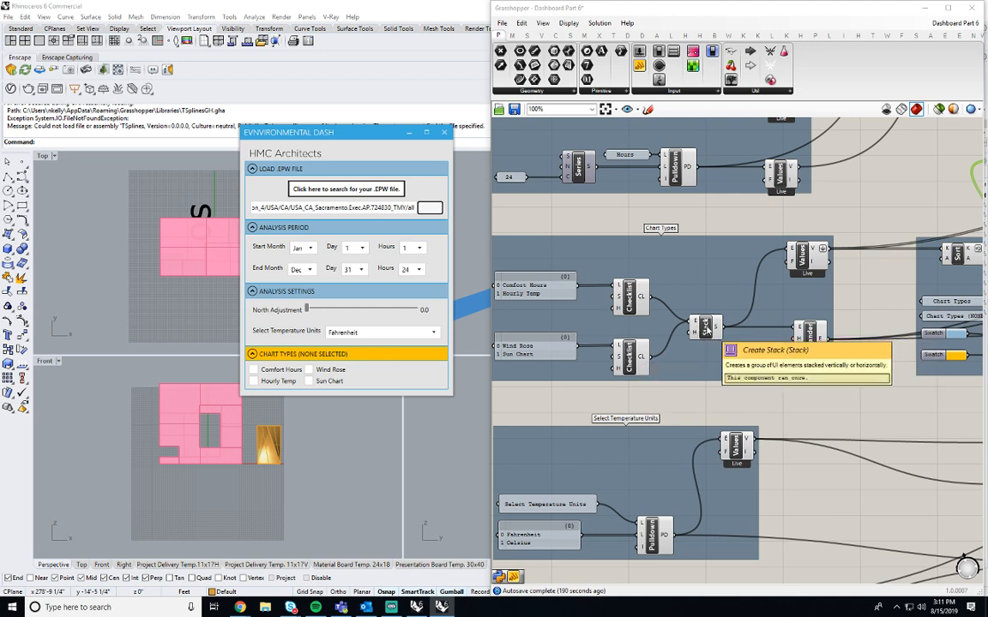
right_click_drag(712, 380, 766, 383)
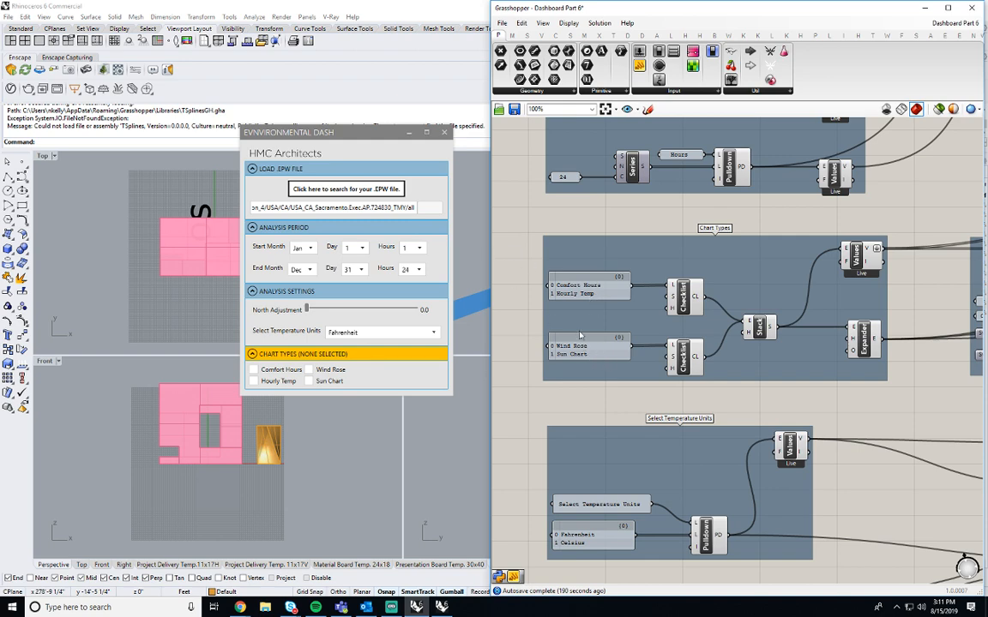
Examine the chart Warning Indication group and the Chart Types List Item wired to the Filter ahead of Parse into Monthly Data.
scroll(751, 324, "down", 4)
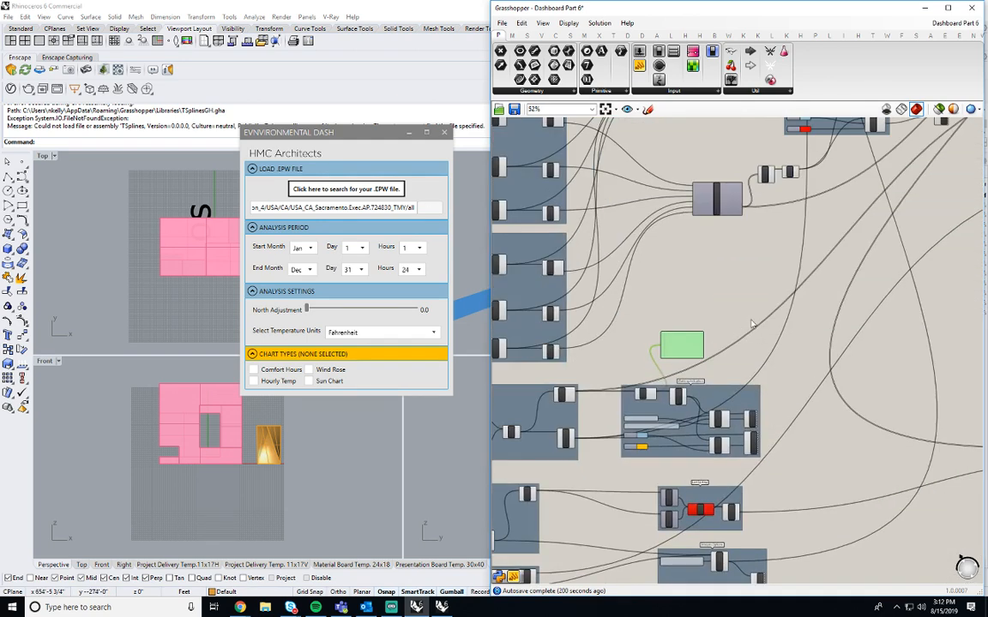
scroll(636, 430, "up", 5)
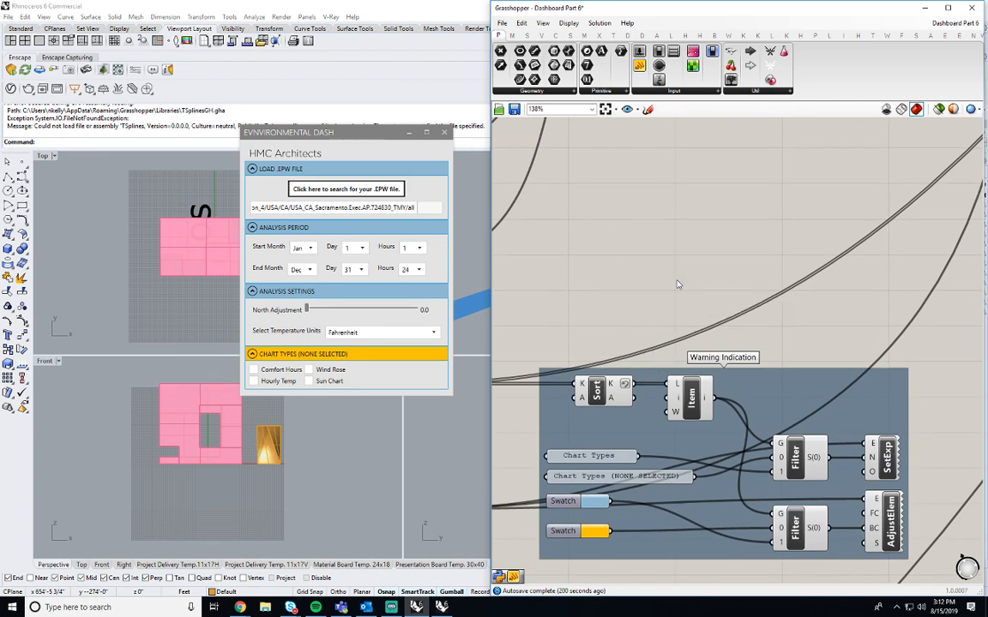
scroll(677, 284, "down", 6)
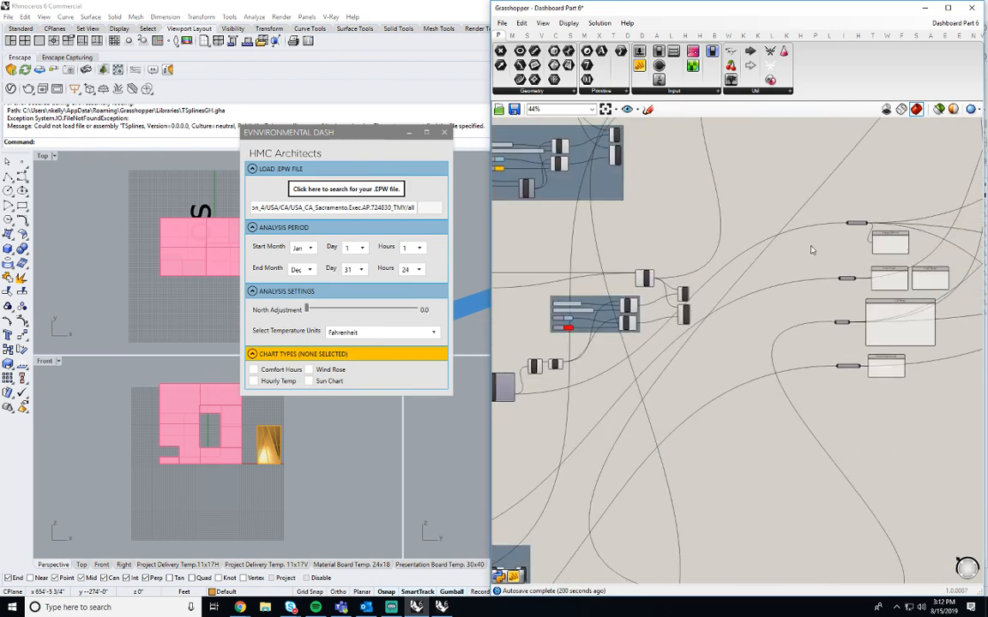
scroll(682, 326, "up", 4)
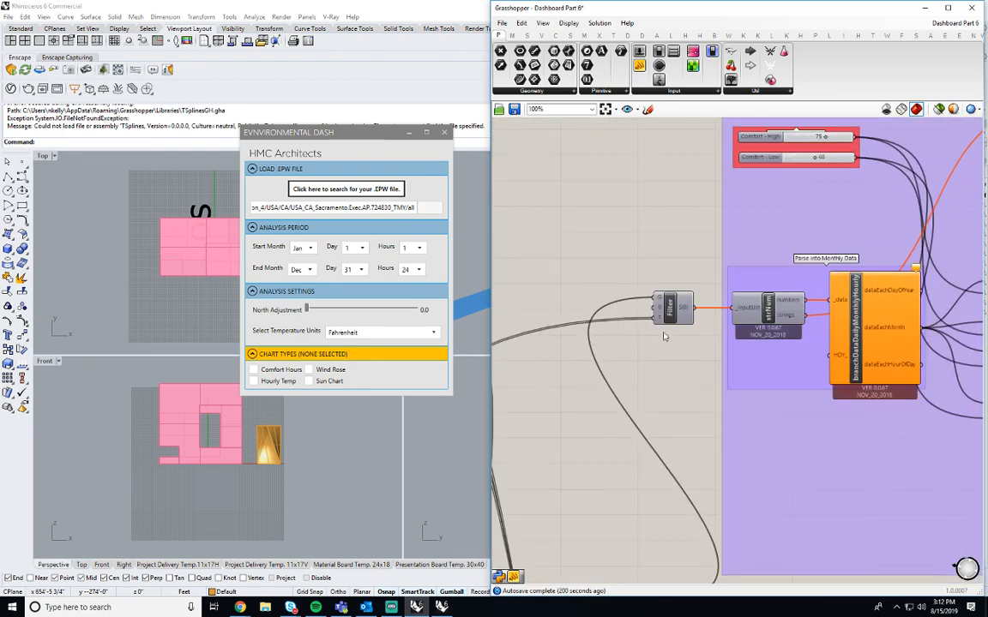
right_click_drag(681, 390, 799, 246)
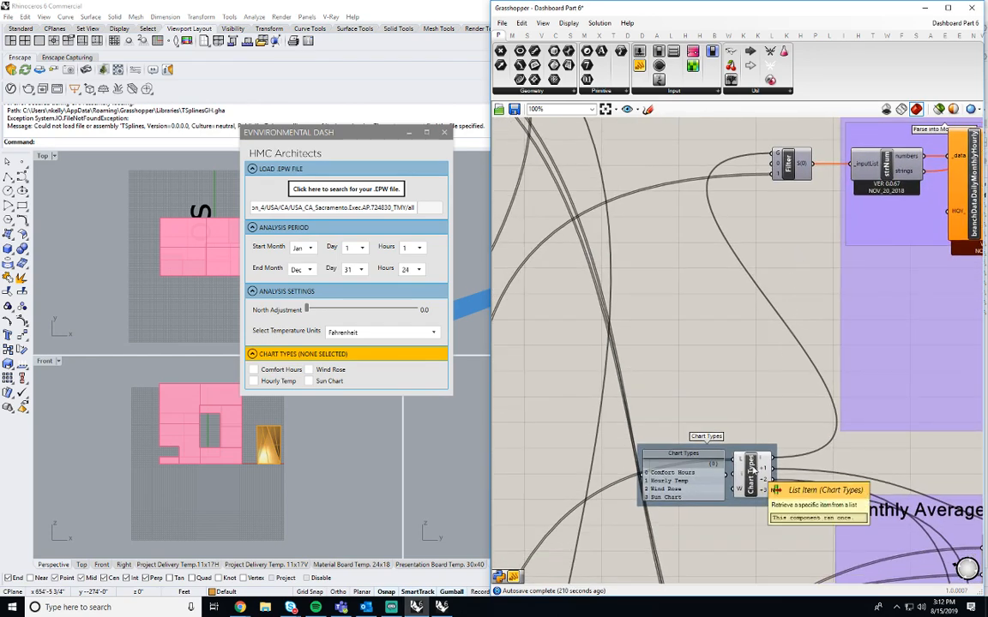
scroll(760, 464, "down", 3)
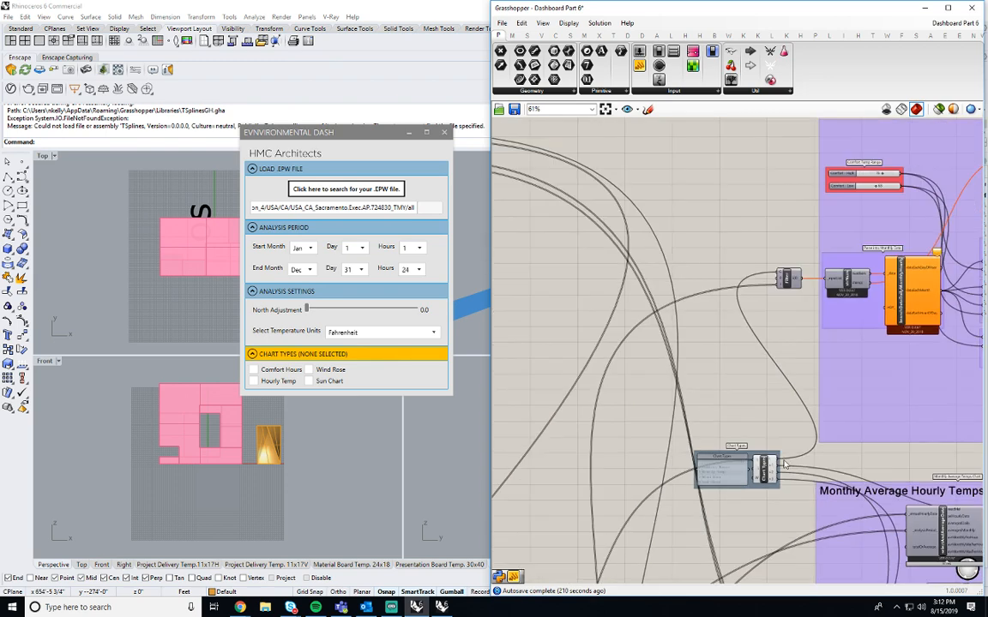
Reposition the dashboard window and examine the Launch Browser to .EPW Map and .EPW Text Field groups with their outgoing connections.
left_click_drag(333, 133, 826, 143)
right_click_drag(579, 254, 695, 308)
scroll(657, 244, "down", 4)
right_click_drag(566, 328, 727, 295)
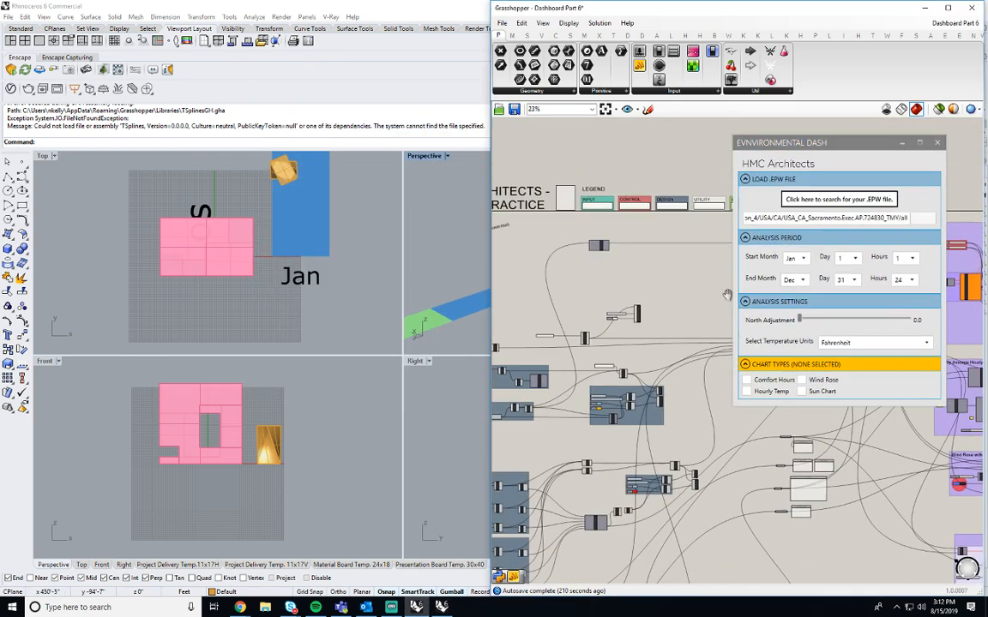
scroll(549, 330, "up", 3)
right_click_drag(543, 313, 758, 270)
scroll(680, 245, "up", 4)
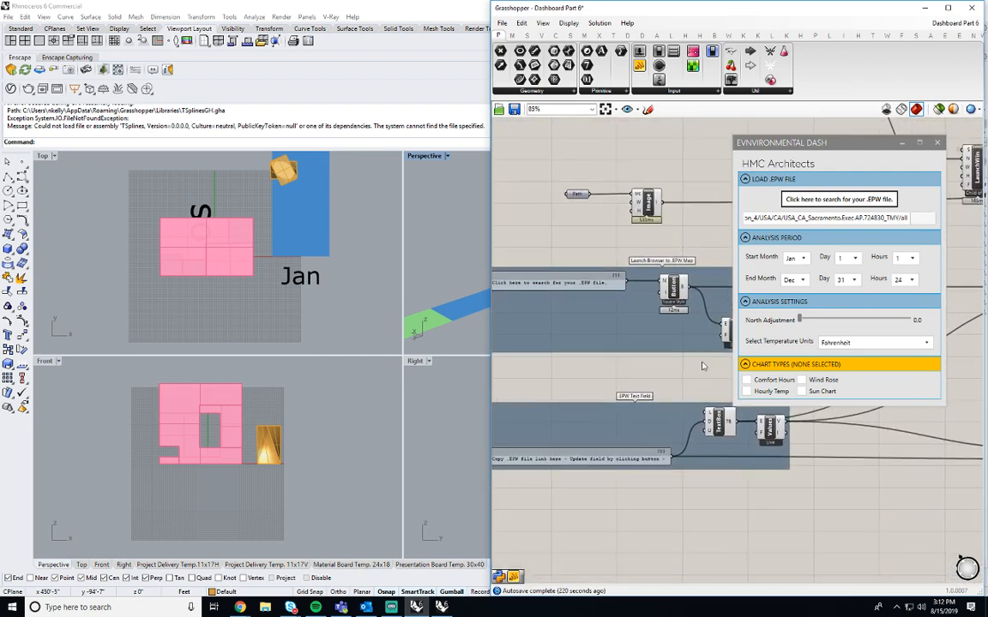
scroll(702, 366, "down", 2)
right_click_drag(702, 366, 767, 532)
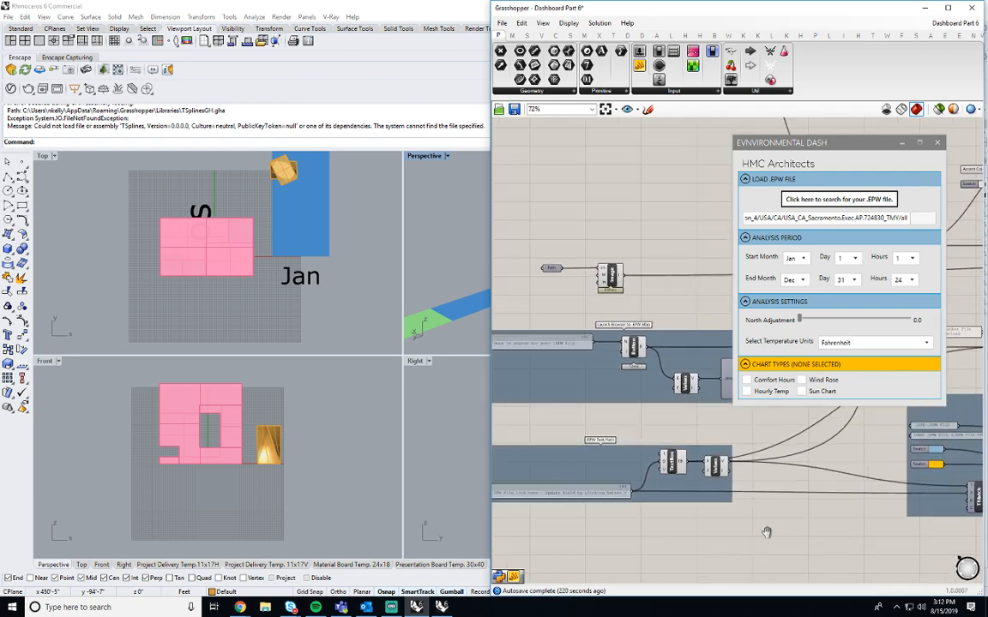
left_click_drag(755, 142, 232, 212)
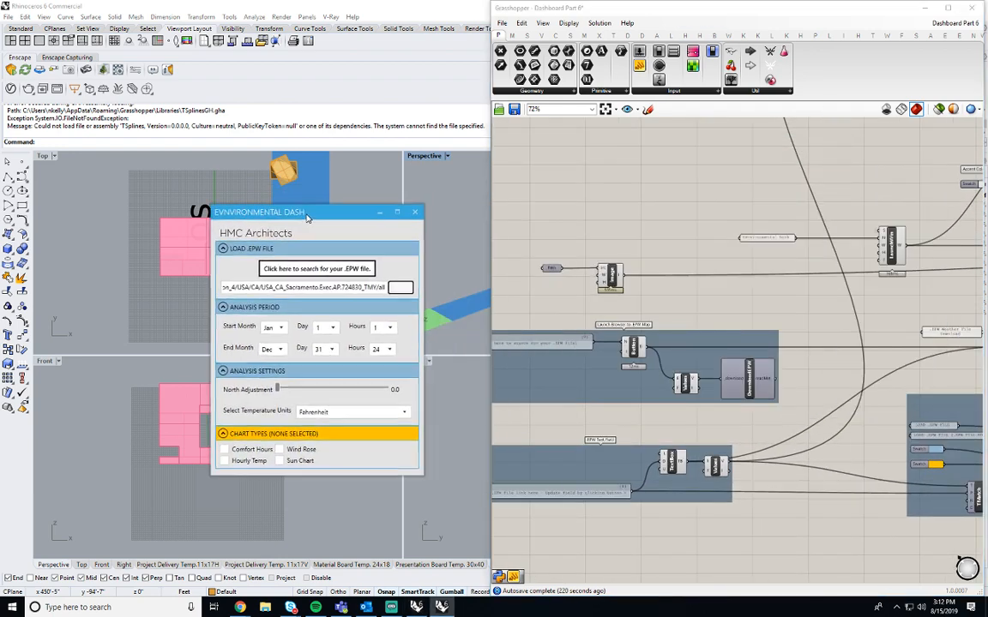
right_click_drag(734, 508, 762, 389)
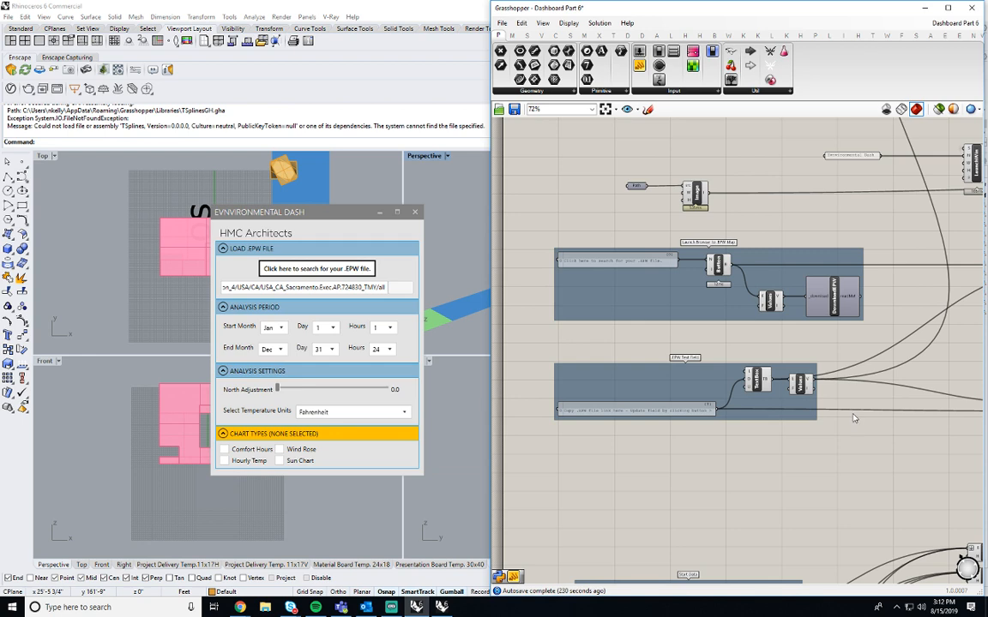
Bring the dashboard window onto the Grasshopper canvas and inspect its Chart Types section.
left_click_drag(327, 214, 628, 137)
right_click_drag(767, 166, 770, 505)
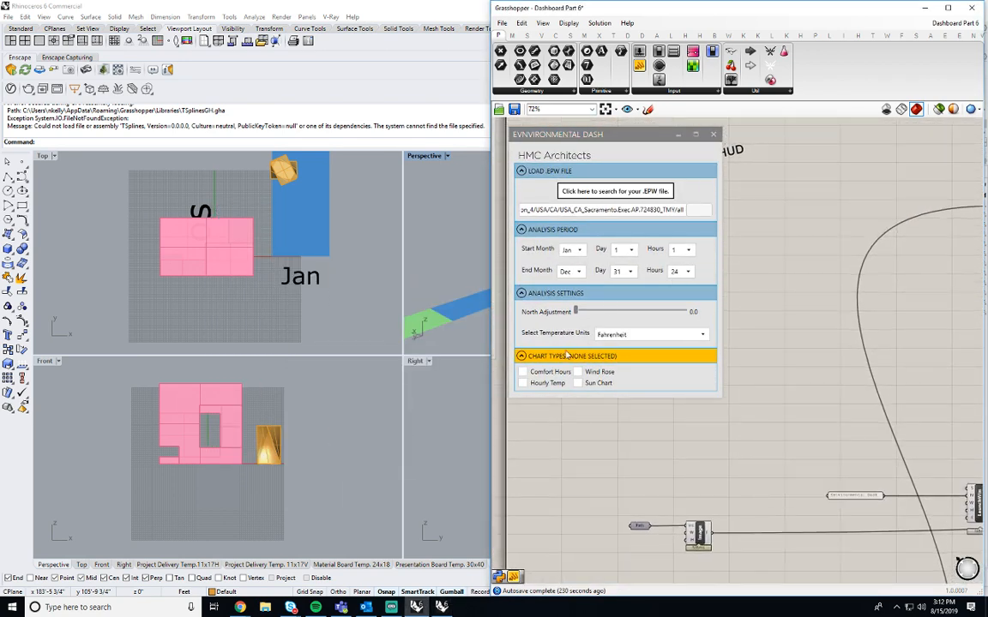
left_click(531, 357)
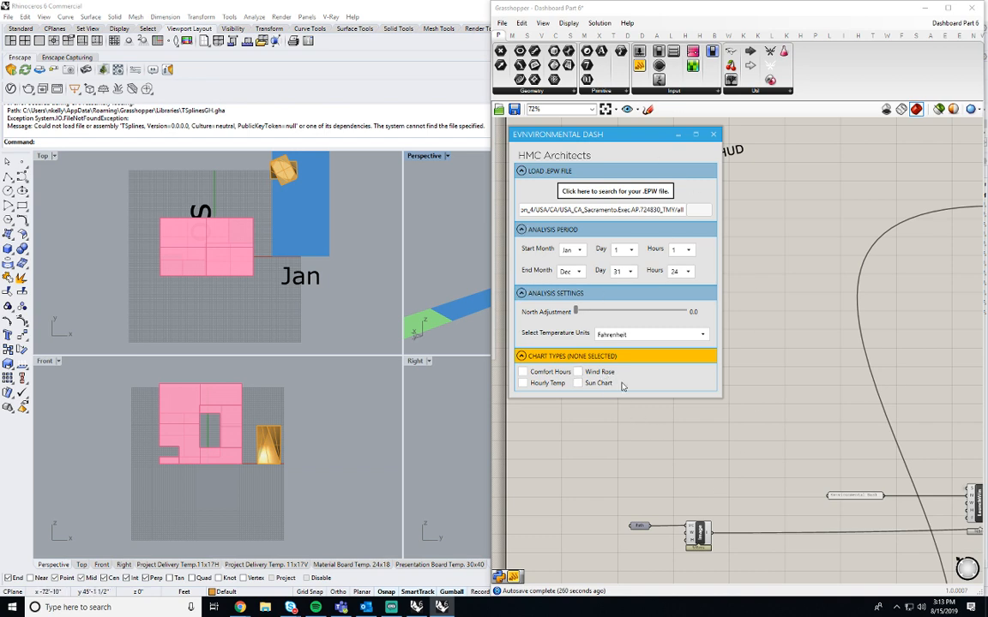
Place the dashboard window over the Rhino viewports and examine the Launch HUD toggle and the surrounding input groups.
left_click_drag(625, 136, 391, 164)
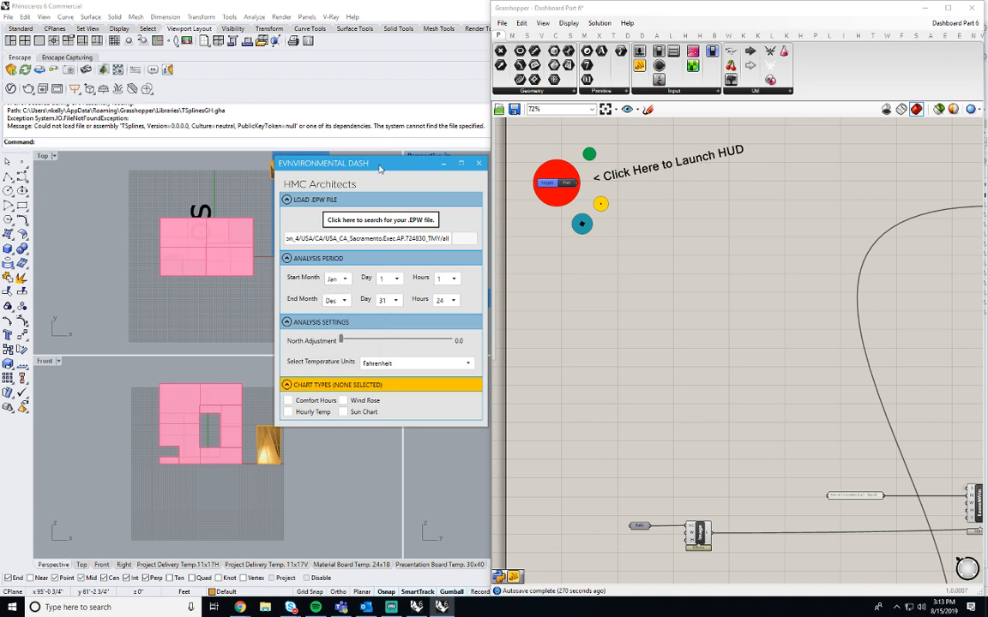
left_click_drag(380, 170, 382, 173)
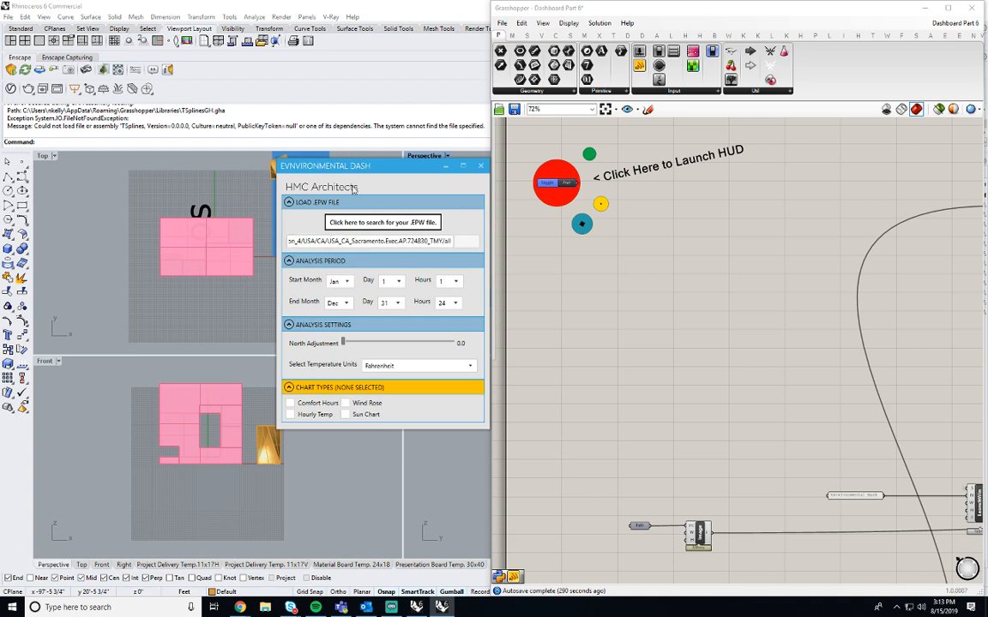
left_click_drag(372, 167, 370, 163)
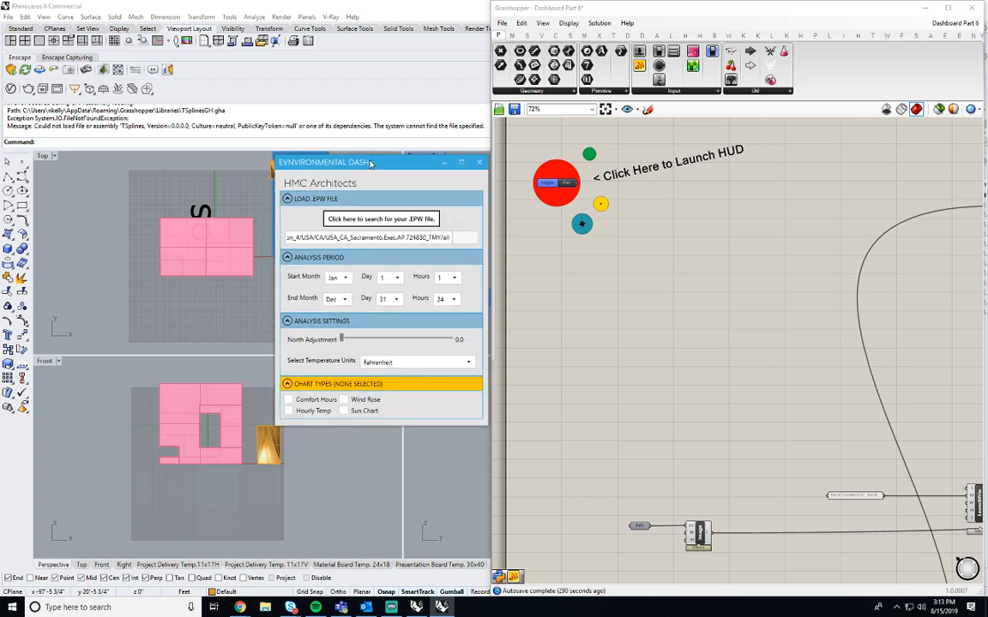
right_click_drag(687, 165, 746, 248)
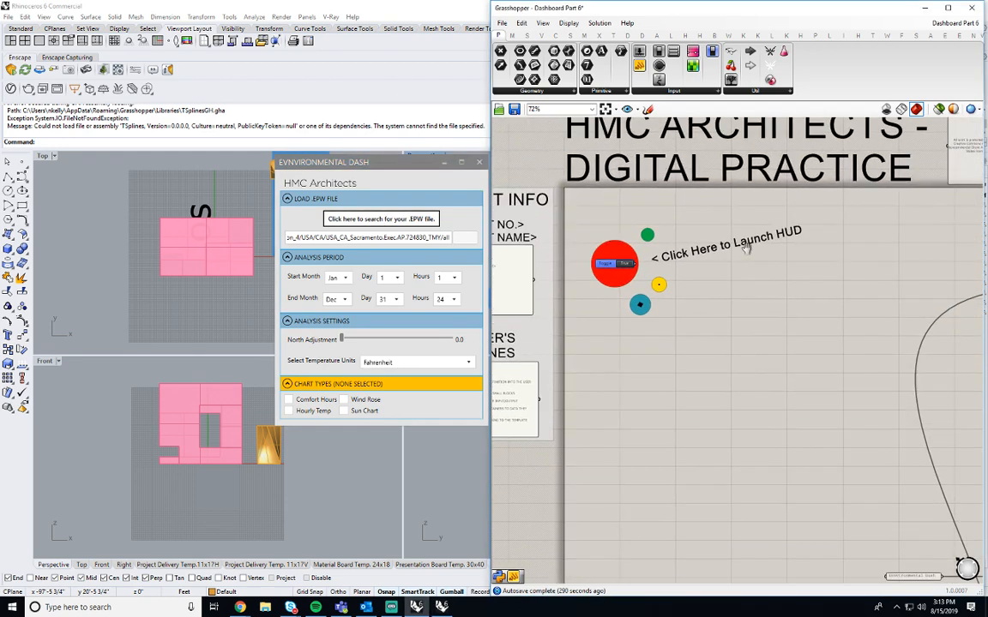
scroll(665, 265, "down", 5)
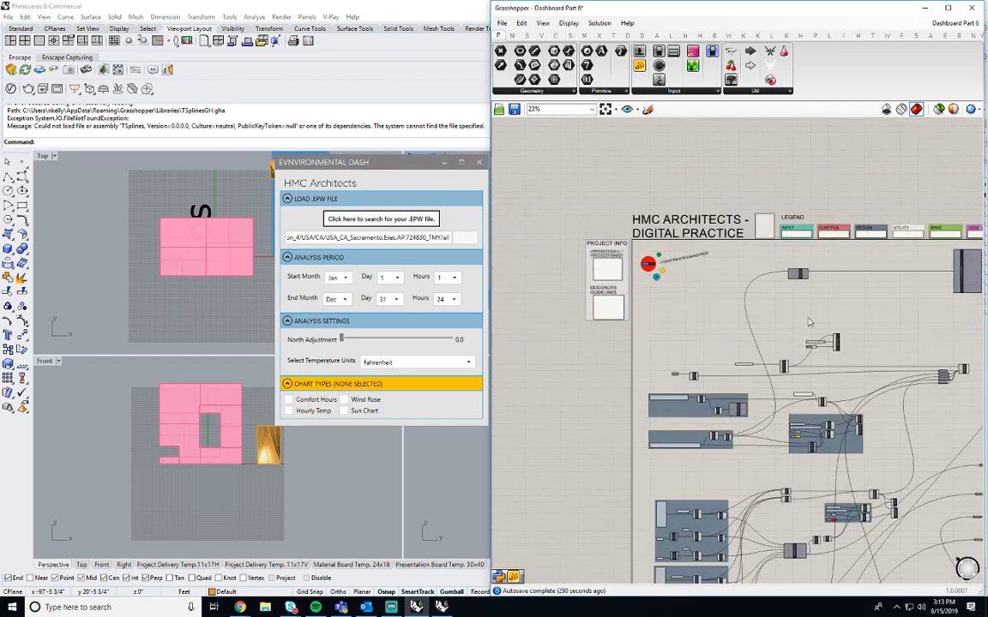
Move the dashboard window off the Rhino viewports onto the Grasshopper canvas and maximize the Perspective viewport.
right_click_drag(823, 323, 755, 302)
right_click_drag(864, 311, 731, 309)
left_click_drag(369, 161, 784, 194)
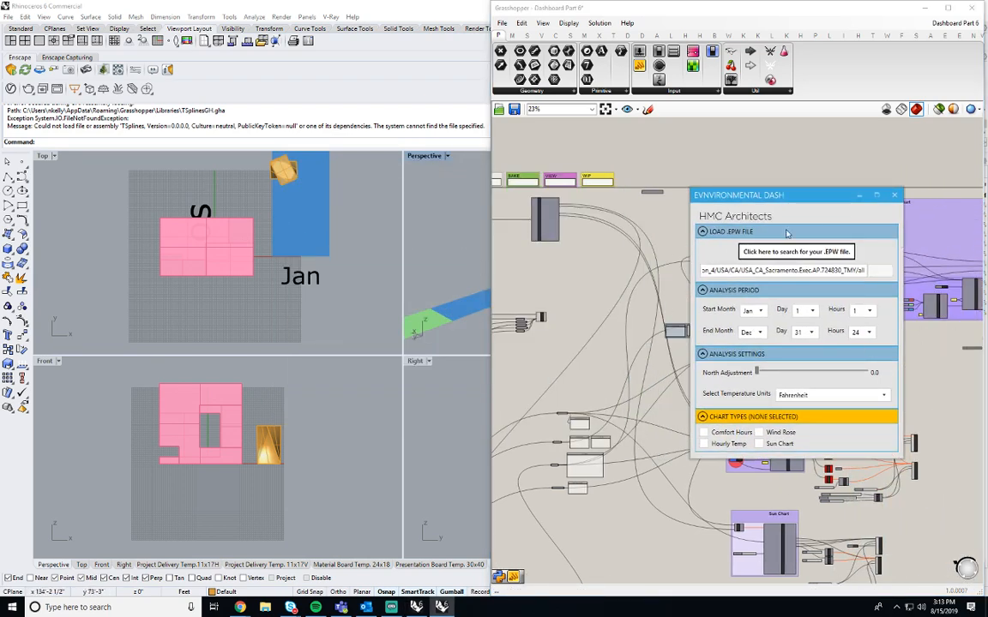
scroll(177, 254, "down", 4)
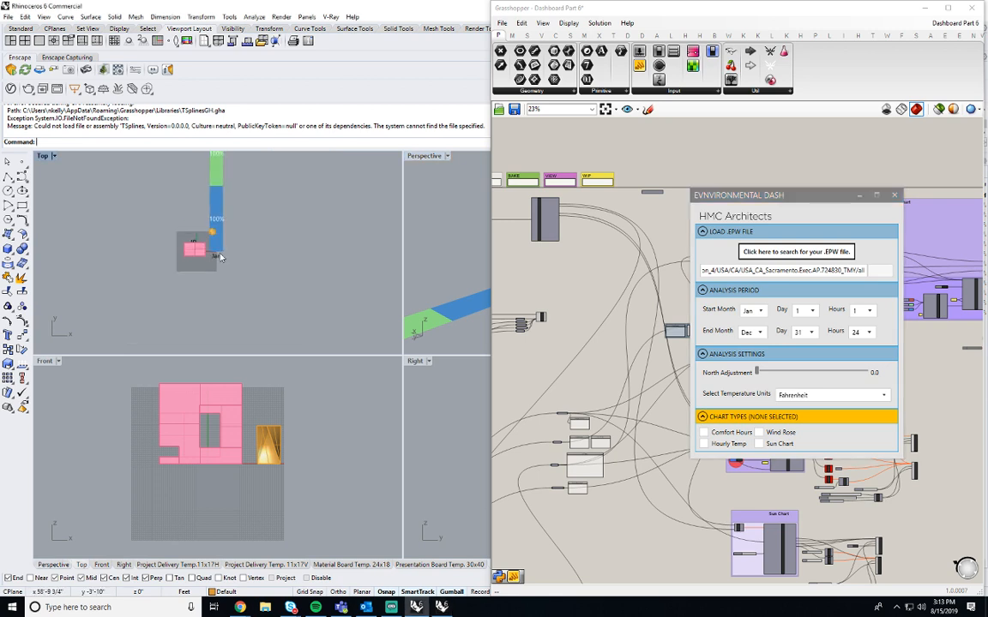
double_click(425, 155)
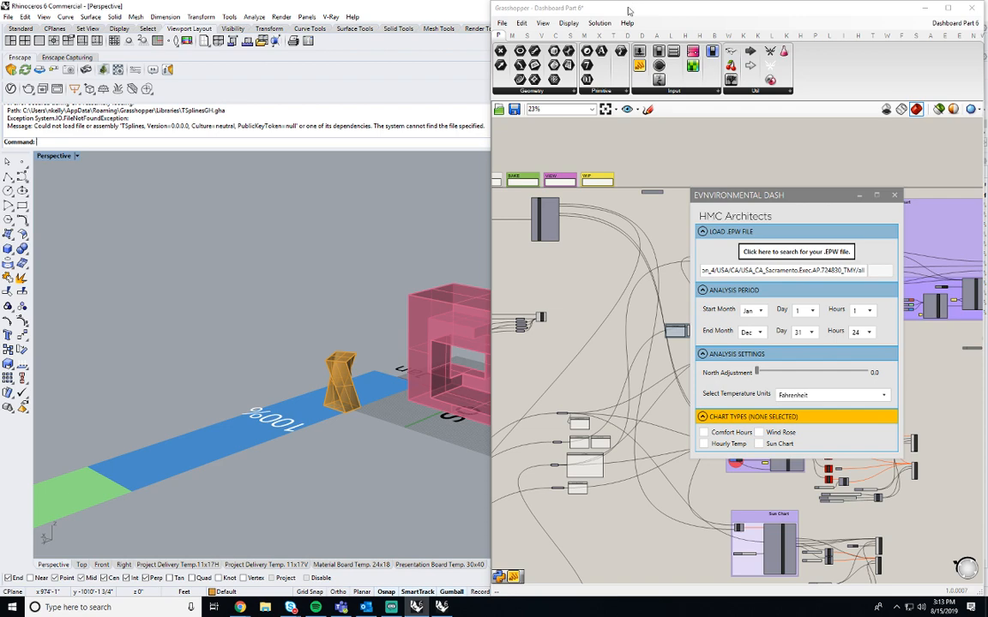
Move the Grasshopper window away to uncover Rhino and place the dashboard beside the Perspective viewport, over the Layers list.
left_click_drag(629, 10, 987, 12)
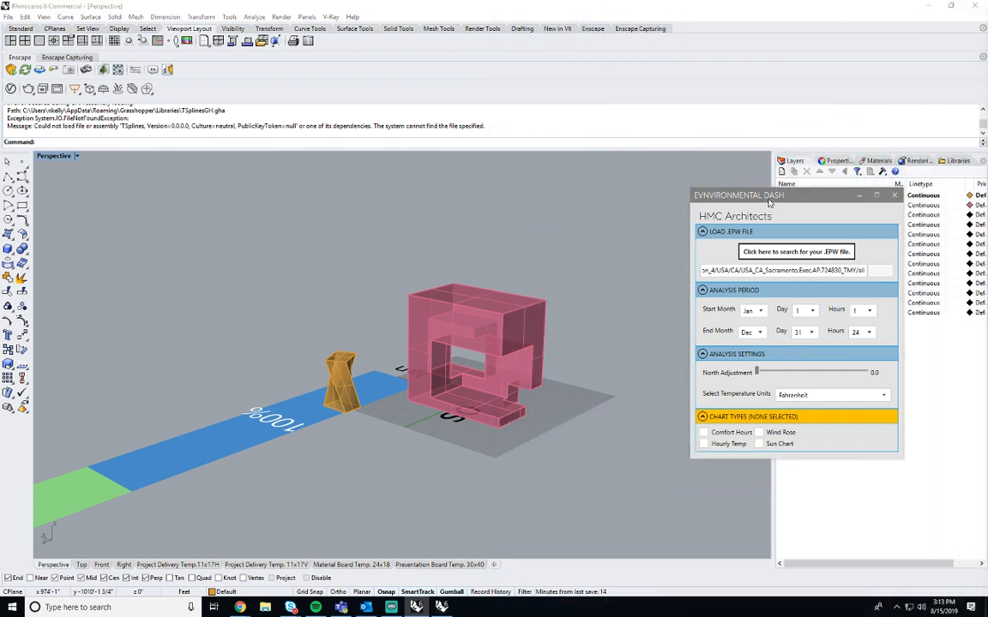
left_click_drag(769, 200, 855, 163)
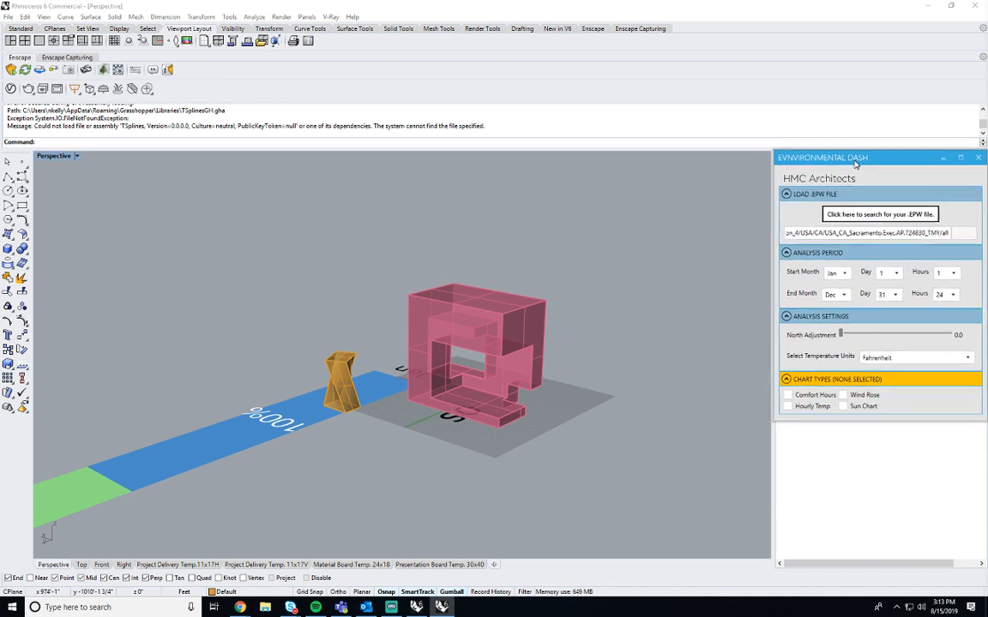
left_click(881, 428)
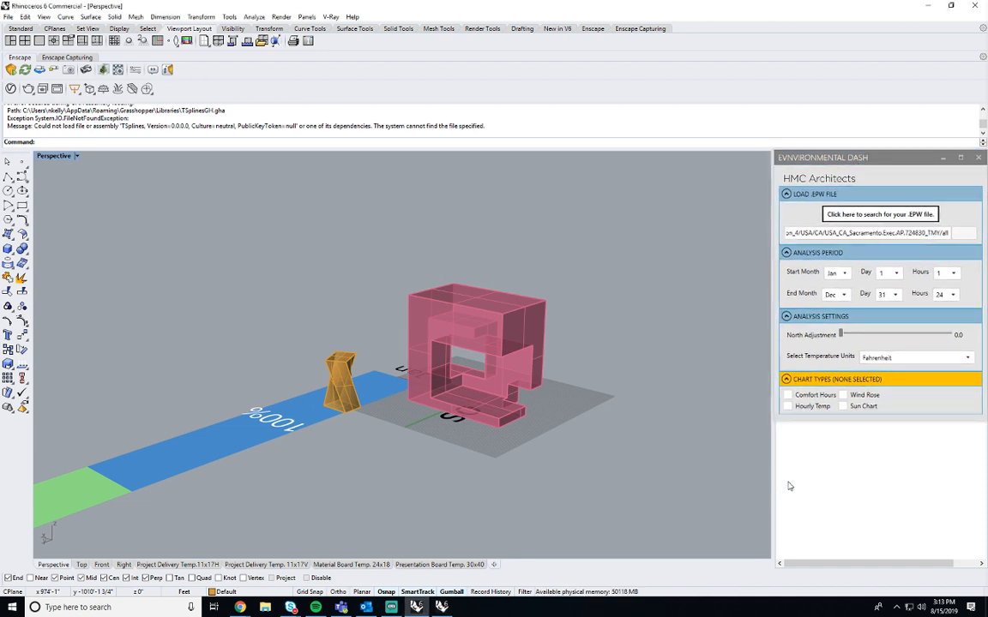
Turn on the Wind Rose chart in the dashboard for the loaded Sacramento .EPW file.
right_click_drag(535, 322, 440, 408)
scroll(487, 369, "down", 8)
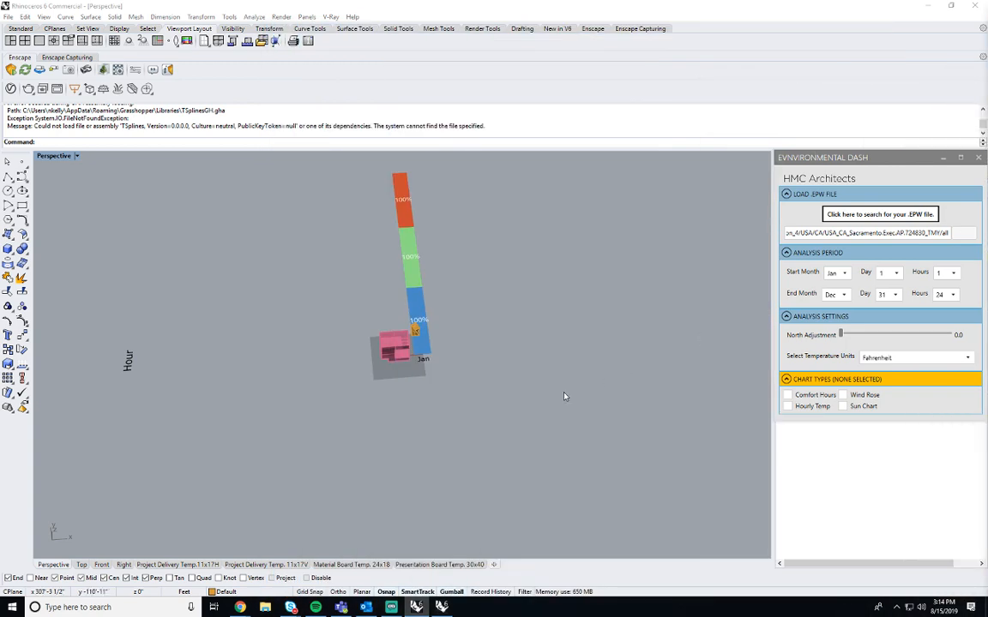
right_click_drag(564, 397, 505, 313)
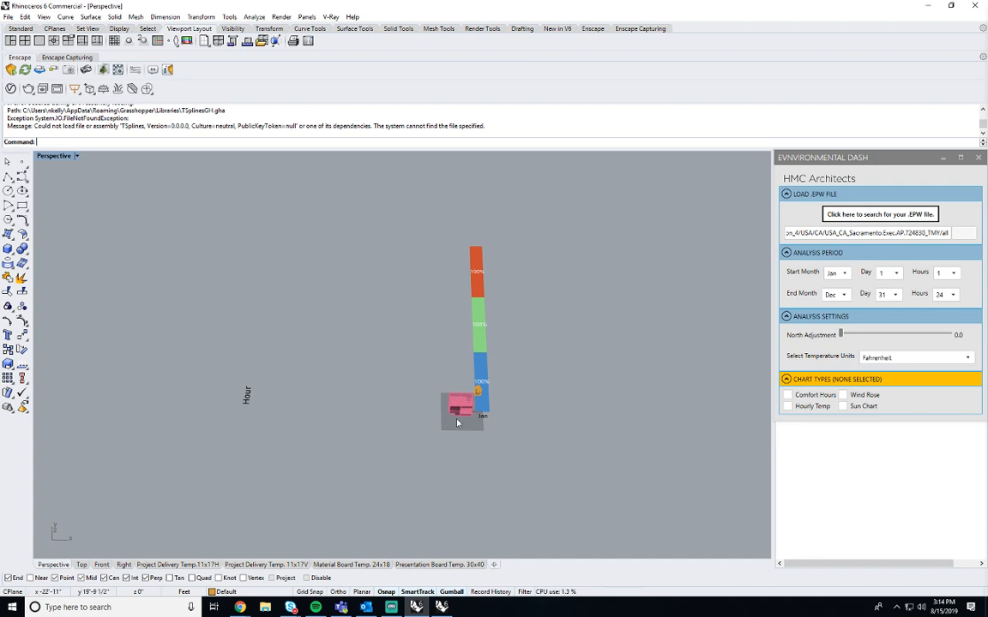
right_click_drag(569, 452, 534, 419)
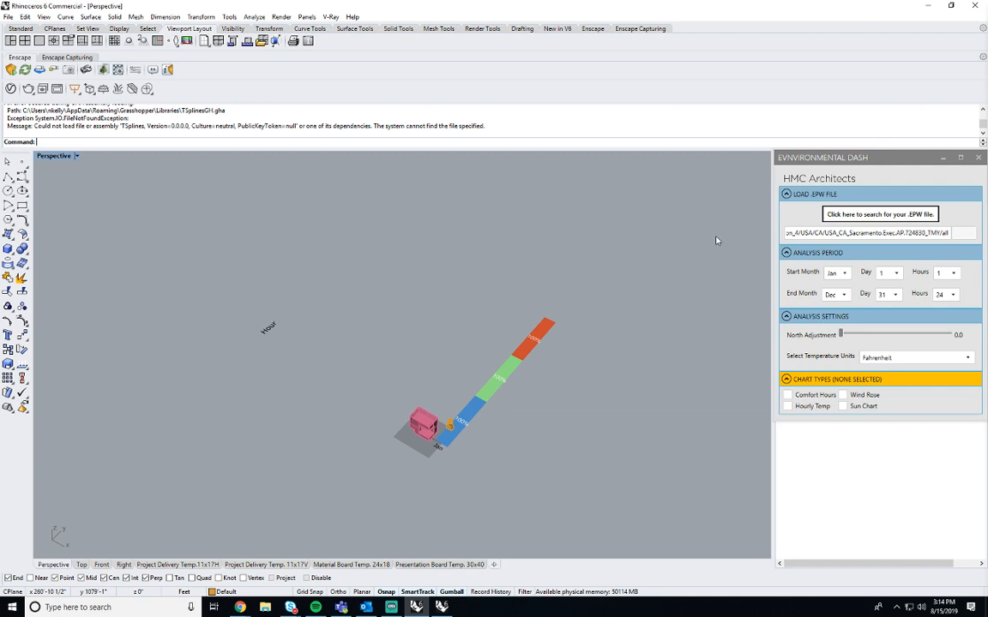
left_click_drag(819, 234, 916, 237)
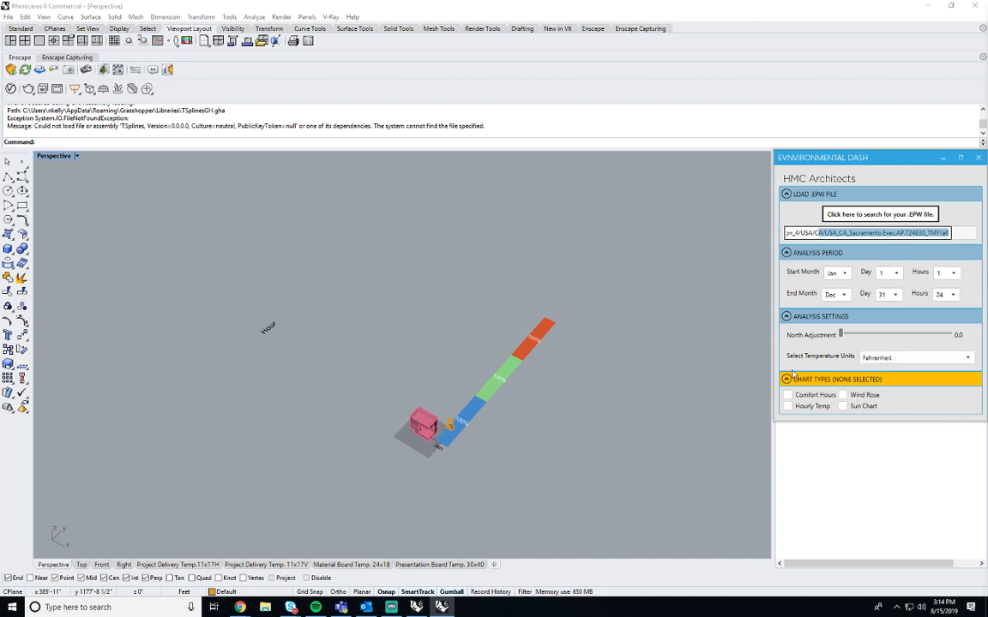
left_click(854, 422)
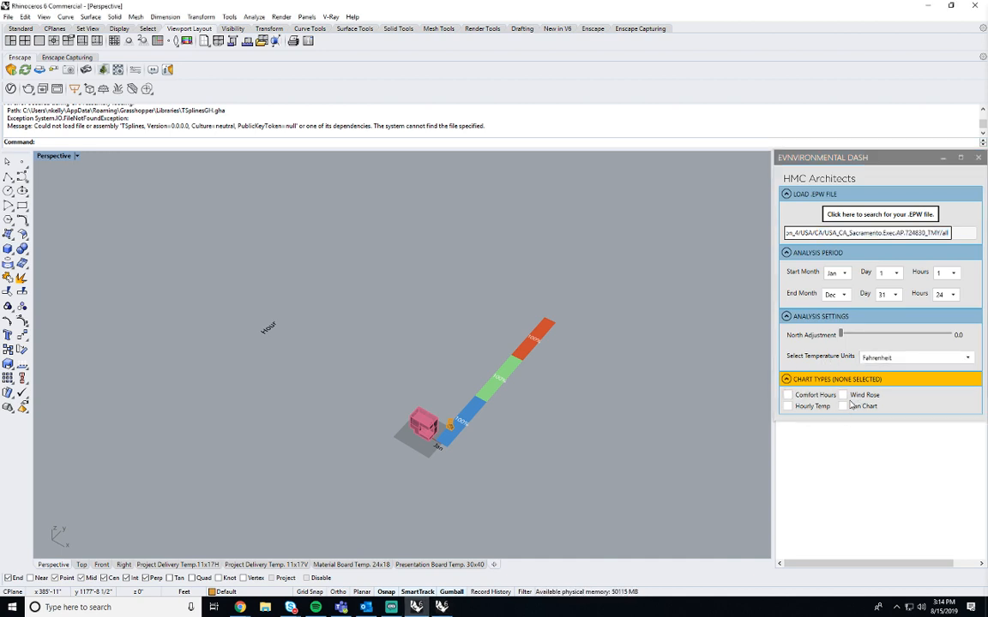
left_click(843, 398)
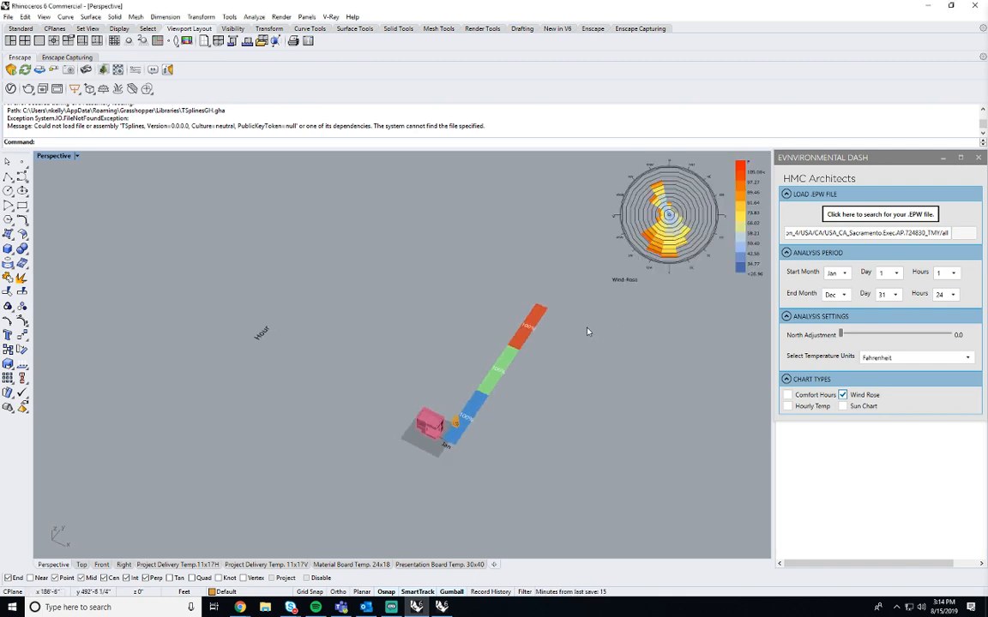
Examine the Wind Rose overlay against the model at different angles and distances in the Perspective viewport.
scroll(477, 305, "down", 9)
scroll(531, 314, "up", 6)
right_click_drag(532, 314, 549, 294)
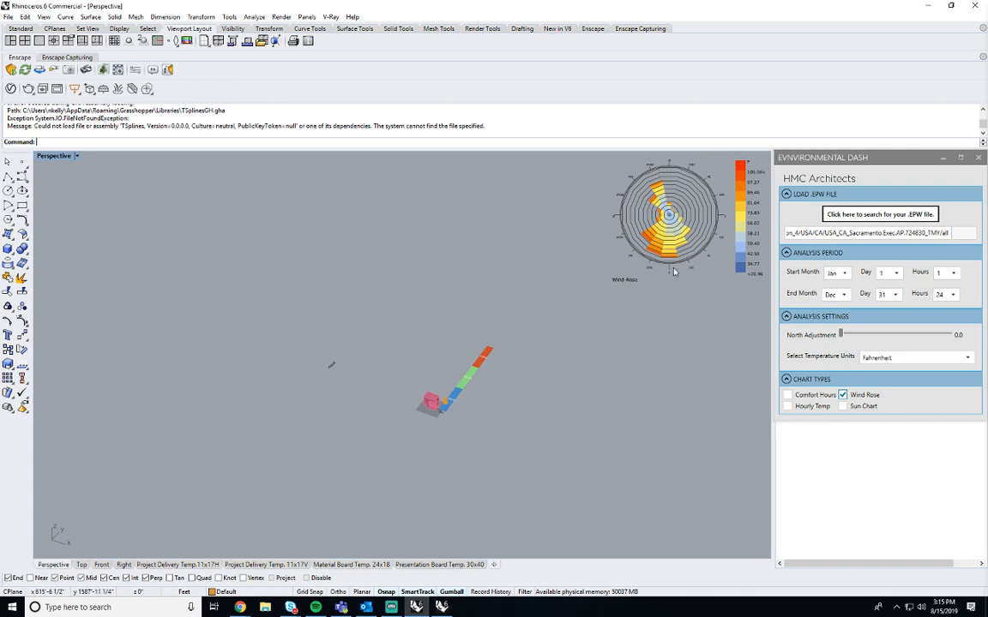
right_click_drag(566, 374, 614, 422)
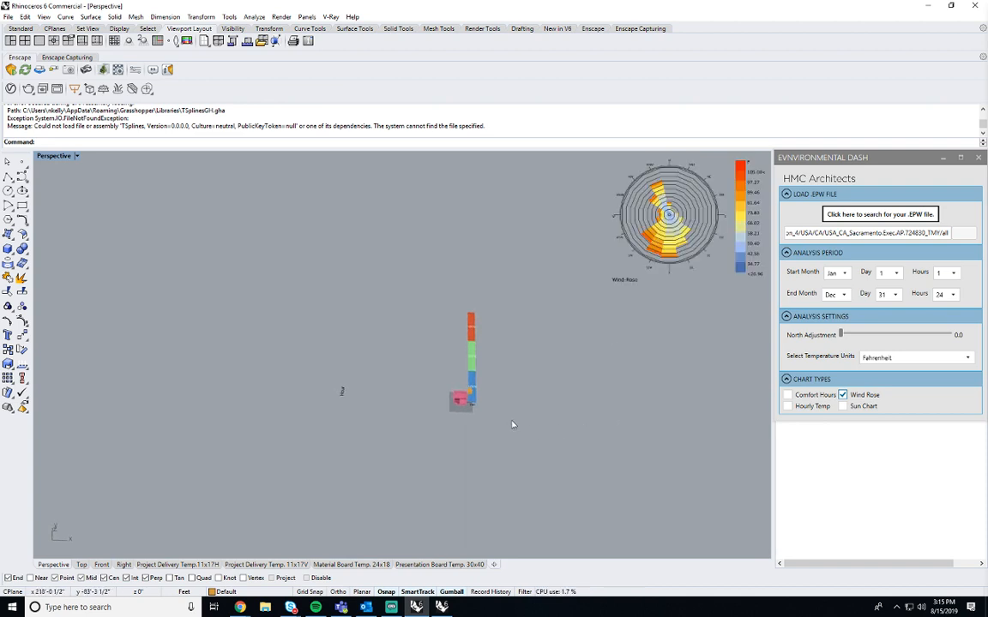
scroll(510, 420, "up", 10)
right_click_drag(454, 327, 492, 420)
scroll(492, 421, "down", 3)
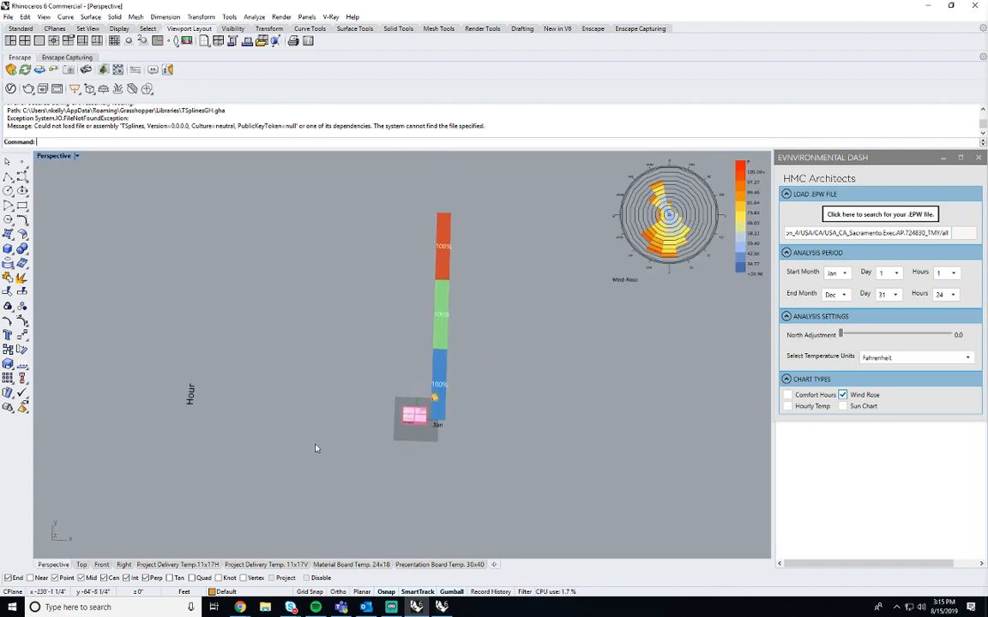
Check the Wind Rose overlay in the maximized Top viewport and return to the four-viewport layout.
double_click(54, 157)
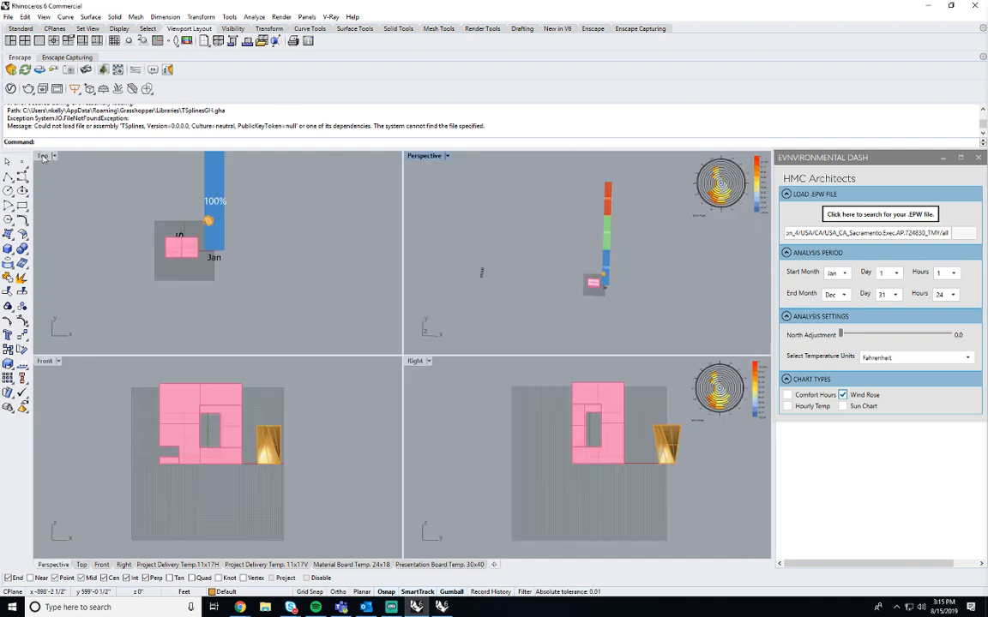
double_click(43, 158)
scroll(400, 362, "down", 7)
right_click_drag(403, 363, 436, 463)
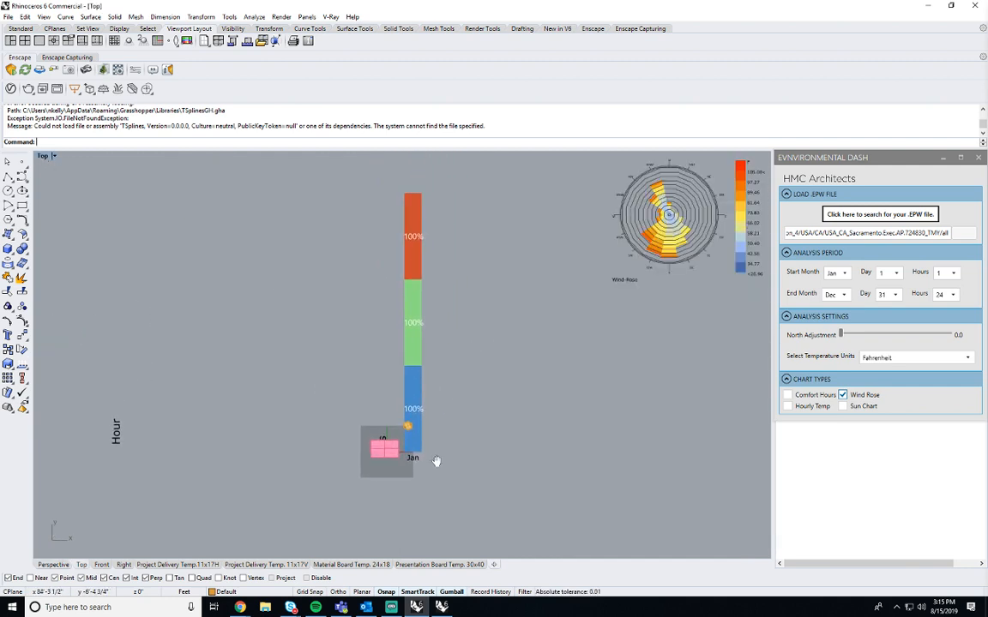
double_click(43, 156)
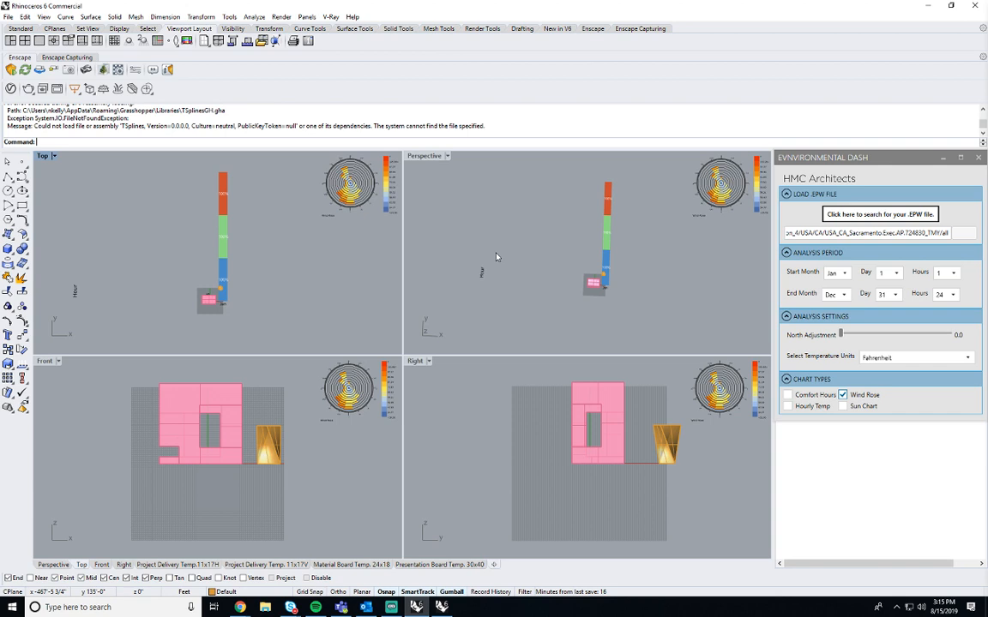
Open a floating viewport copied from Perspective, enlarge it to check the Wind Rose overlay at that size, and close it.
left_click(502, 226)
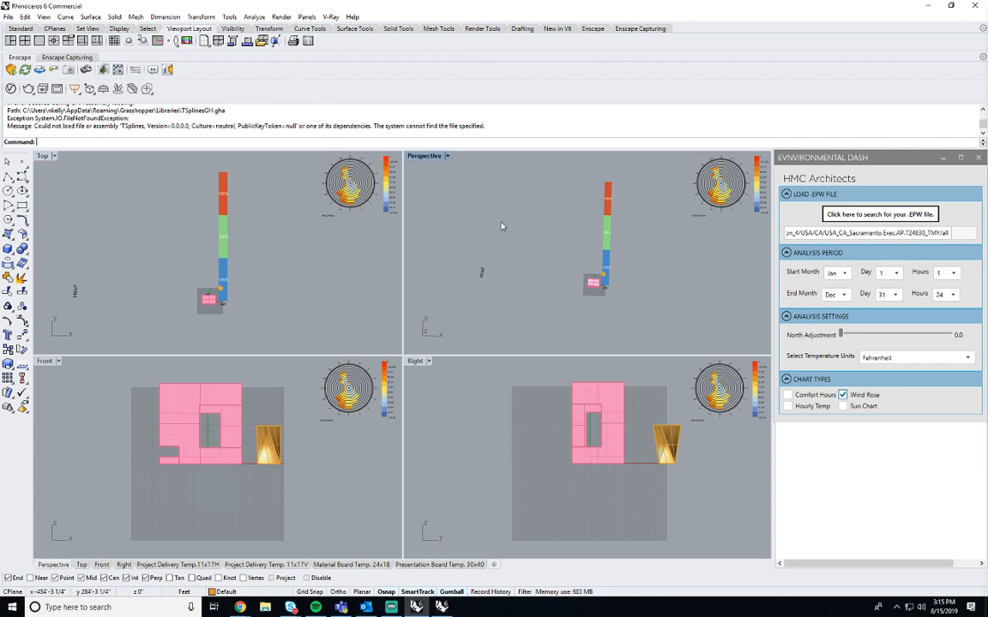
left_click(247, 41)
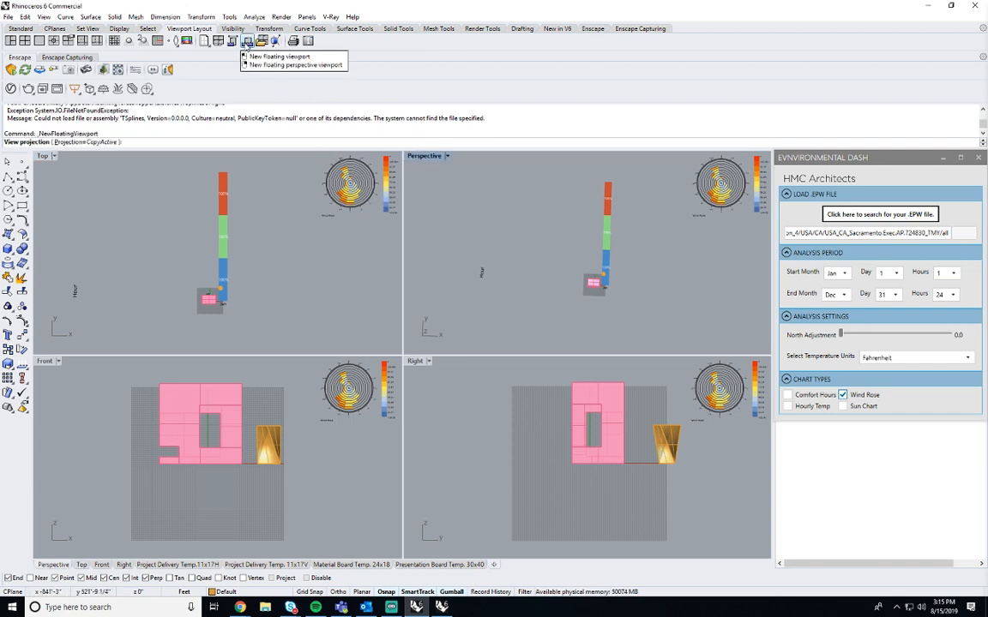
key("Return")
left_click_drag(481, 139, 453, 144)
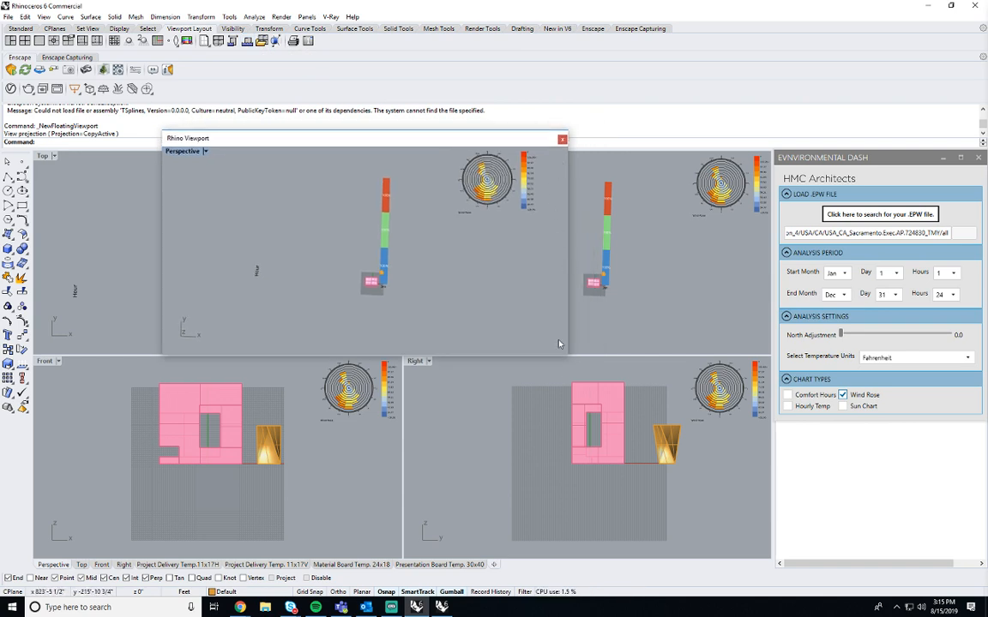
left_click_drag(566, 359, 833, 504)
right_click_drag(600, 347, 448, 364)
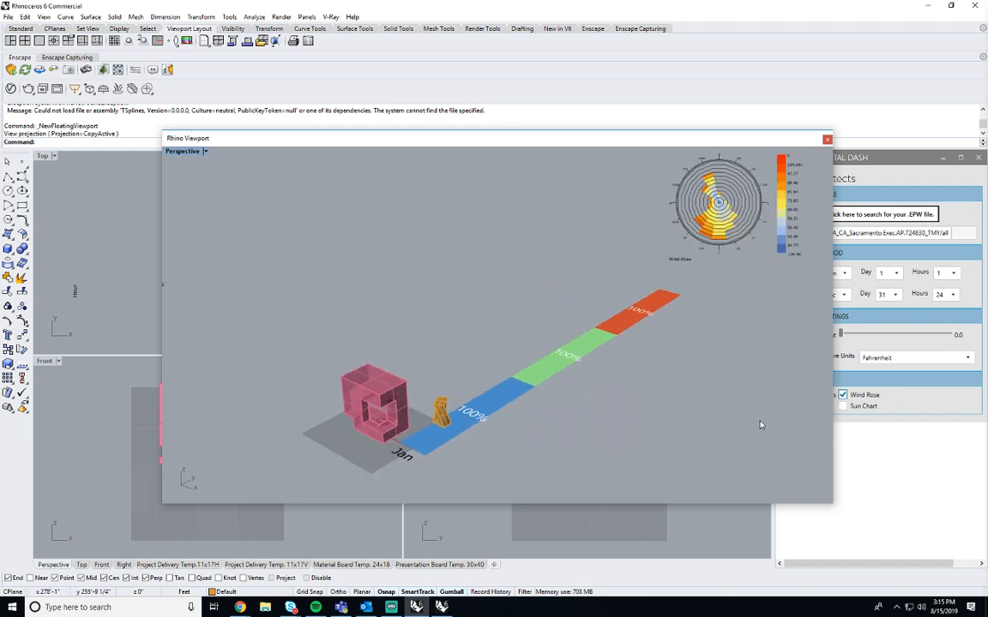
left_click(827, 140)
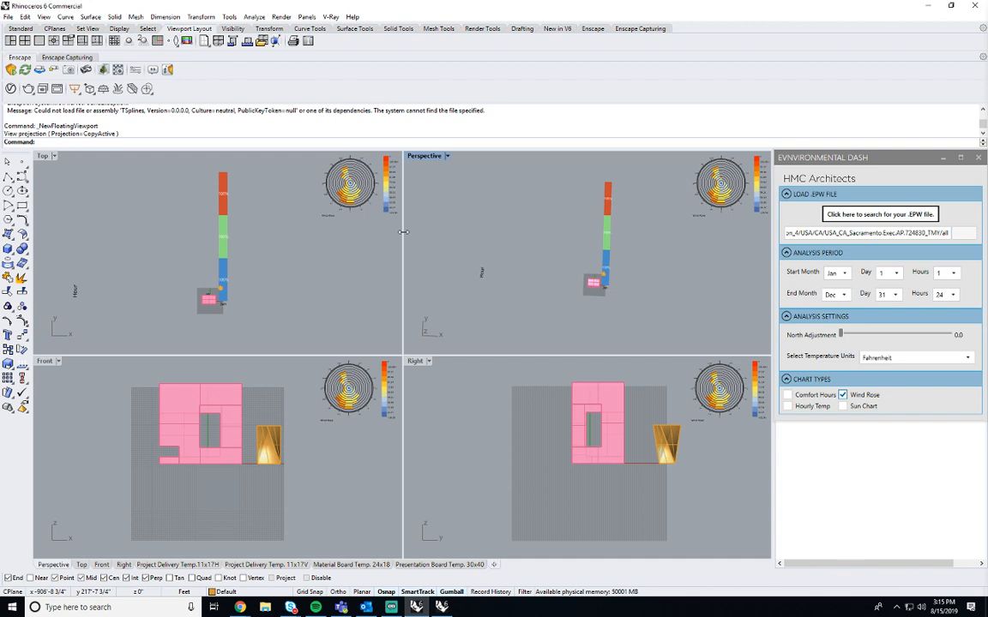
Maximize the Perspective viewport and turn on the Hourly Temp chart in the dashboard.
double_click(426, 157)
right_click_drag(428, 161, 622, 340)
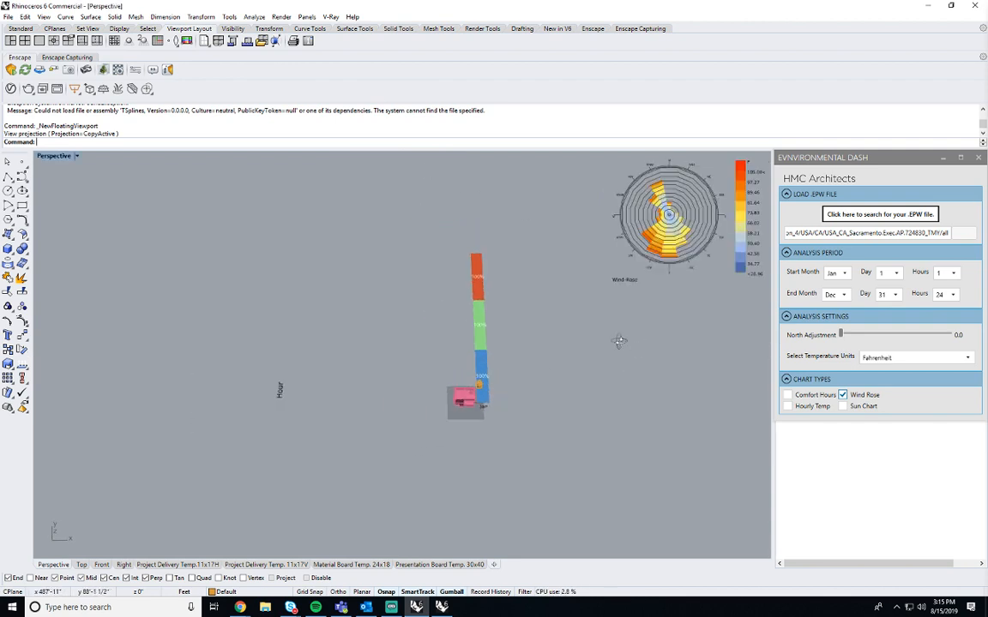
left_click(791, 406)
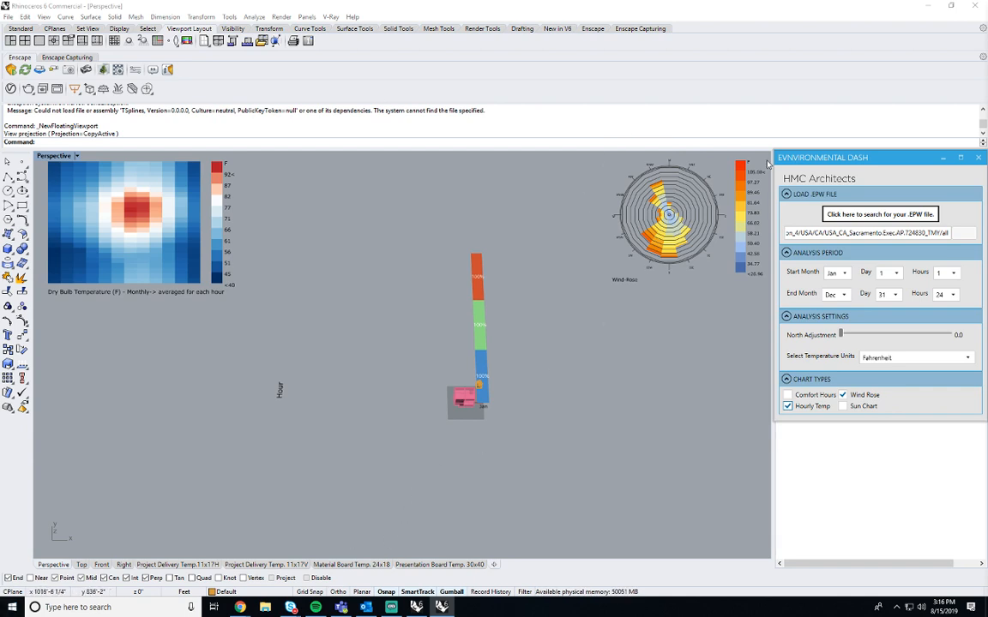
left_click(718, 394)
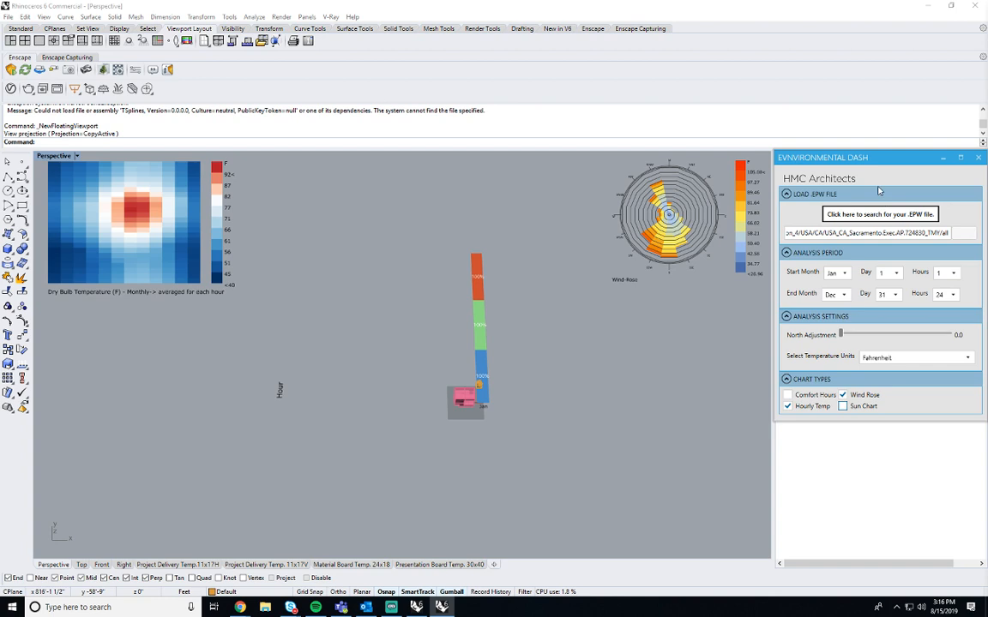
Turn on the Sun Chart in the dashboard and check its overlay against the model from different viewing angles.
left_click(870, 157)
left_click(843, 405)
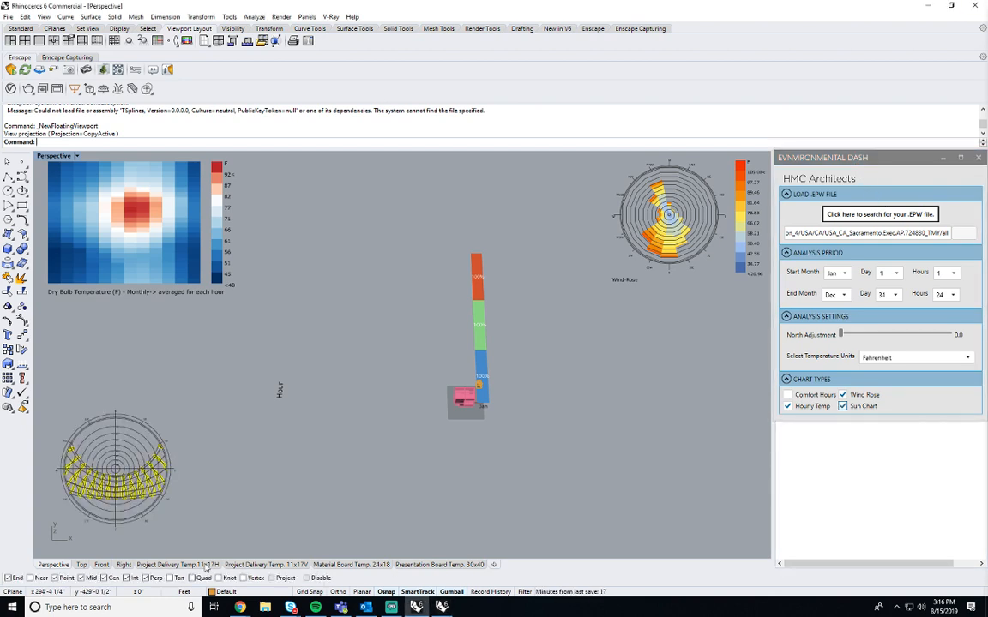
right_click_drag(243, 398, 240, 459)
scroll(148, 491, "up", 4)
right_click_drag(148, 491, 185, 487)
scroll(186, 487, "down", 4)
right_click_drag(337, 460, 345, 465)
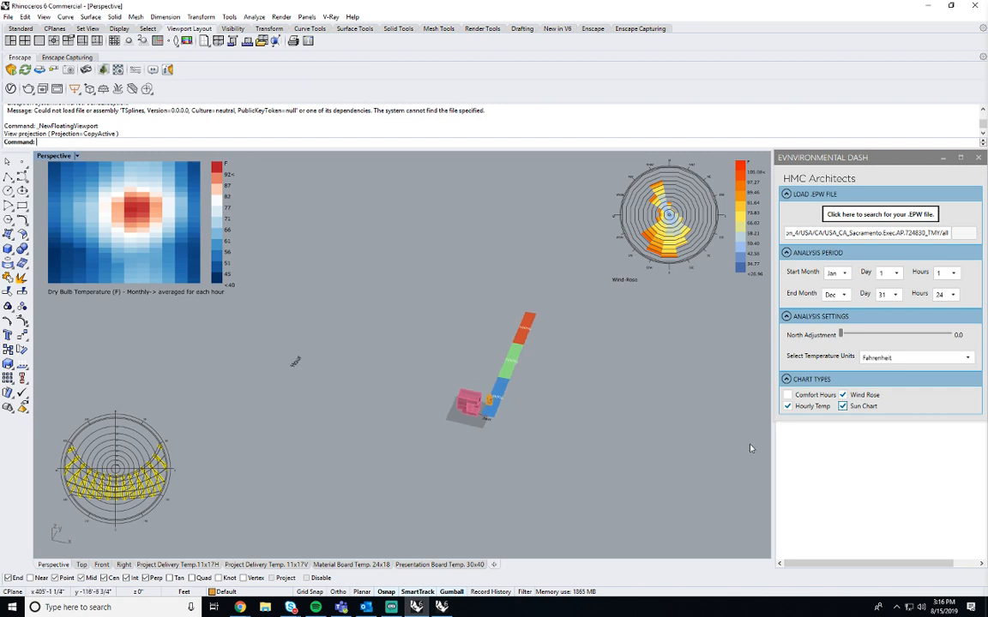
Turn on the Comfort Hours chart and examine its monthly percentage bars from January to December beside the building model.
scroll(674, 470, "down", 4)
left_click(789, 397)
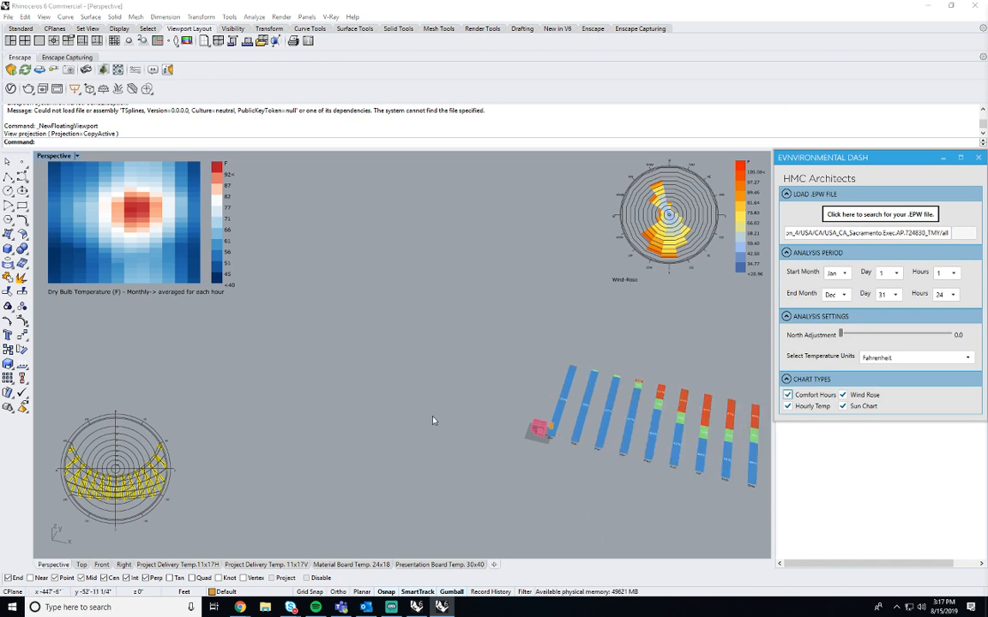
right_click_drag(434, 418, 463, 440)
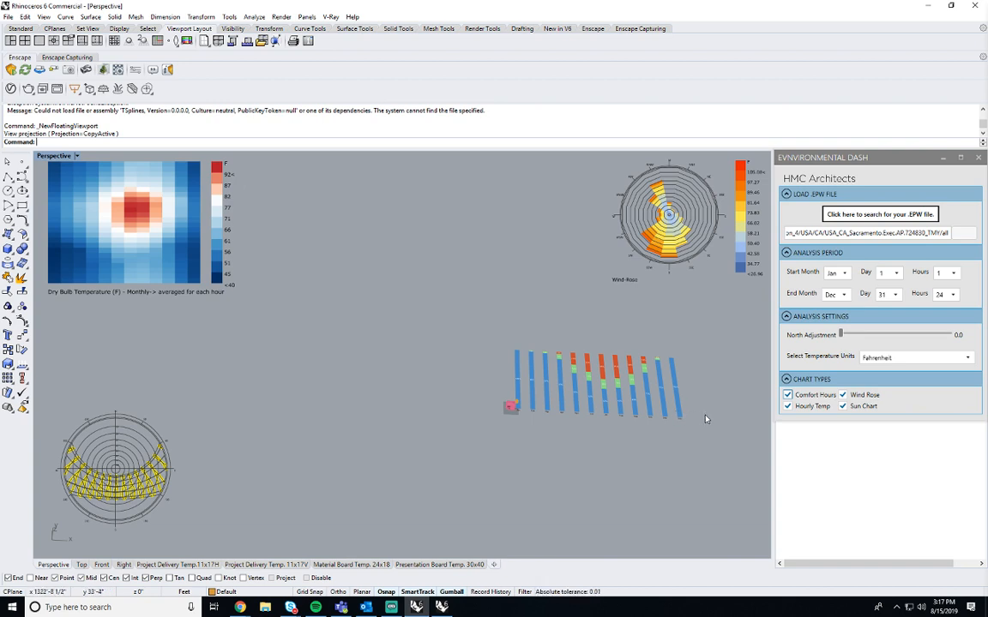
scroll(706, 419, "up", 6)
scroll(584, 344, "up", 4)
right_click_drag(485, 341, 477, 379)
scroll(419, 469, "down", 2)
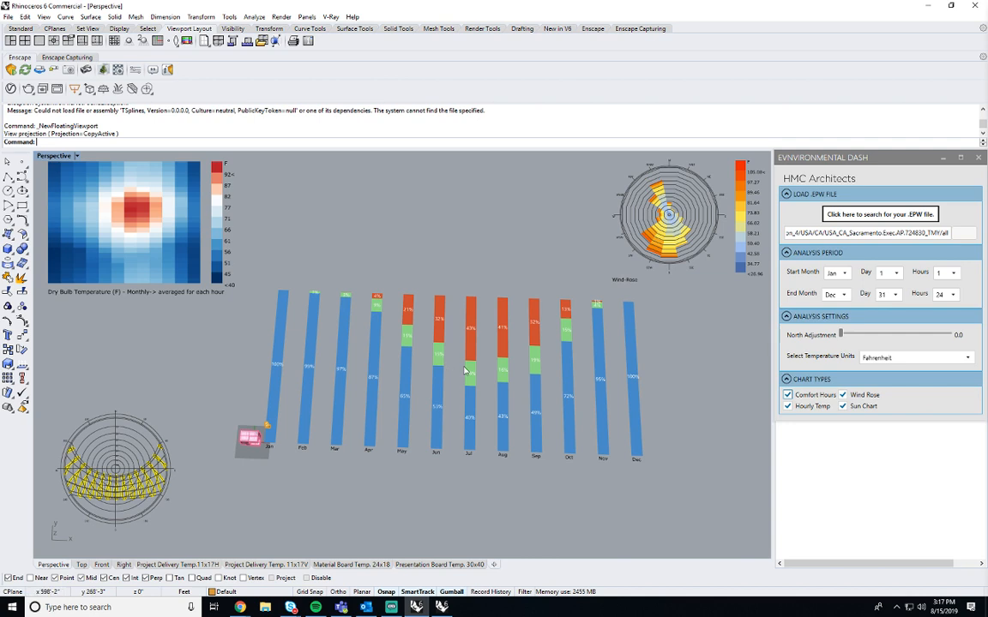
right_click_drag(576, 288, 491, 300)
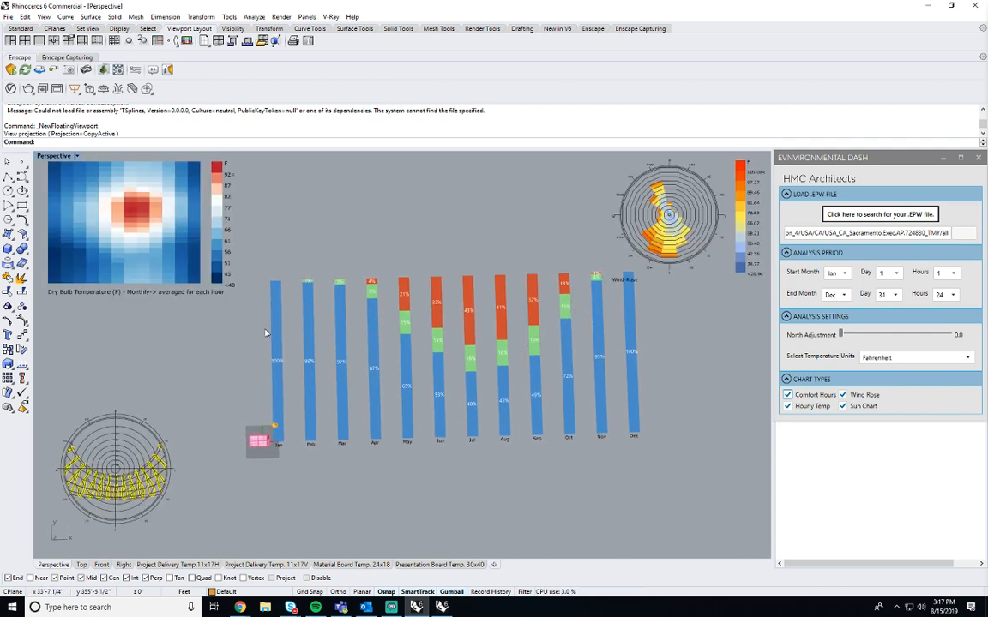
right_click_drag(695, 380, 570, 294)
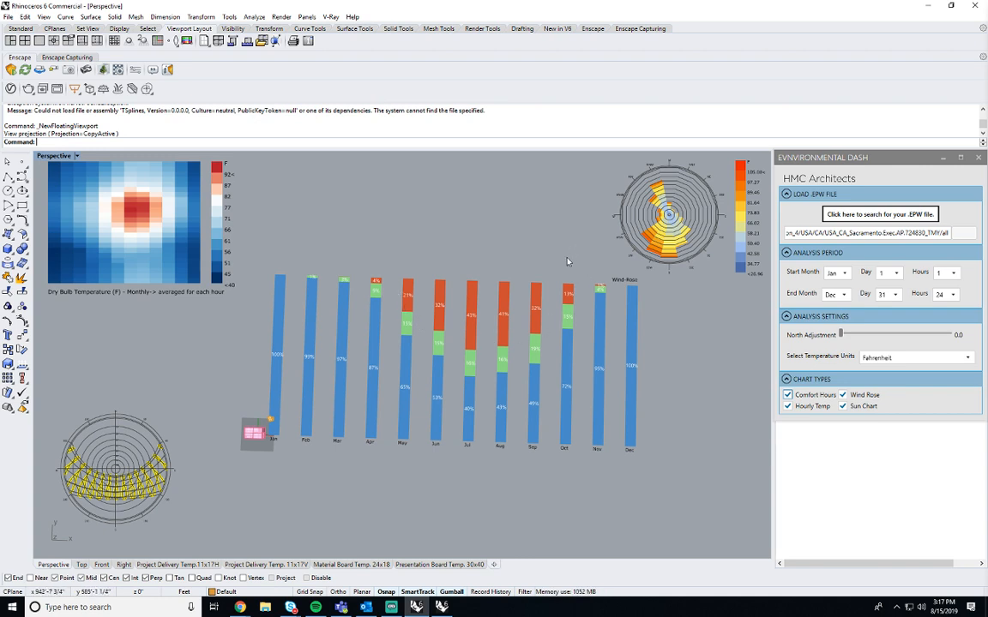
right_click_drag(523, 249, 511, 261)
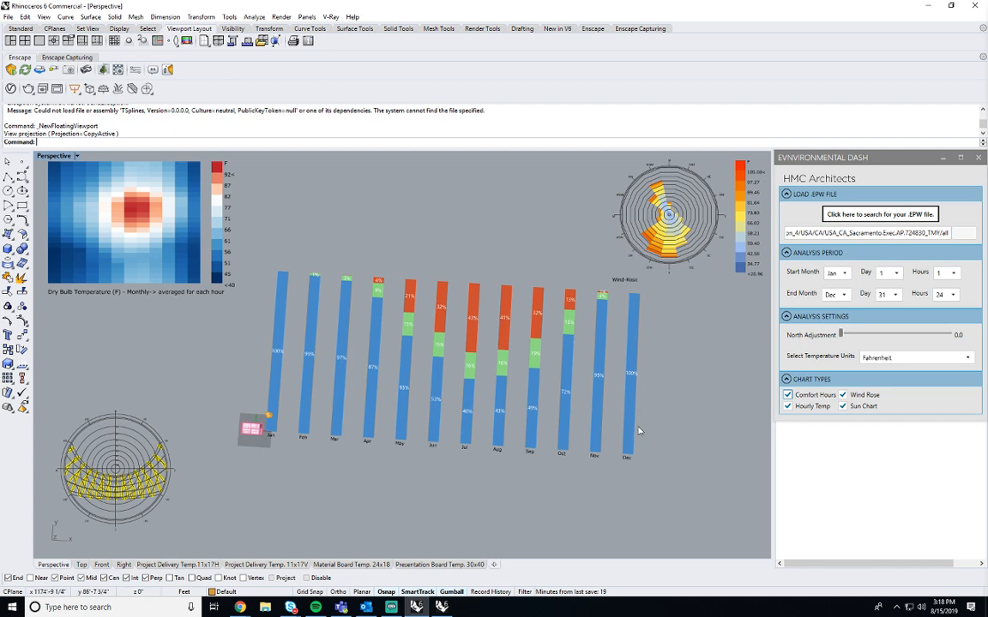
right_click_drag(637, 429, 641, 410)
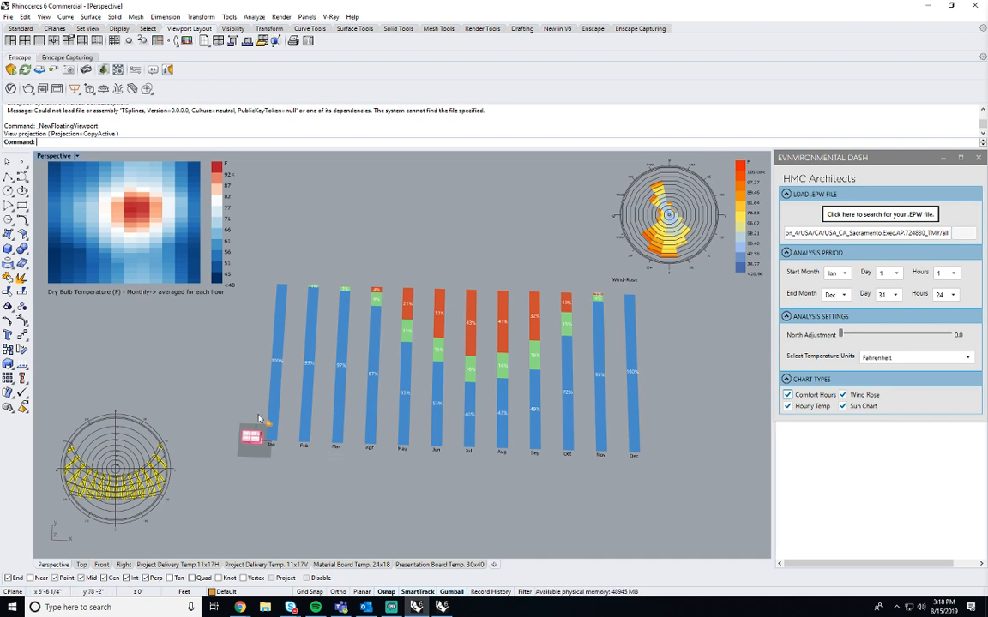
Compare the Comfort Hours bars in the model with the fixed overlay charts at different zoom levels and viewing angles.
left_click_drag(236, 345, 692, 433)
left_click(659, 444)
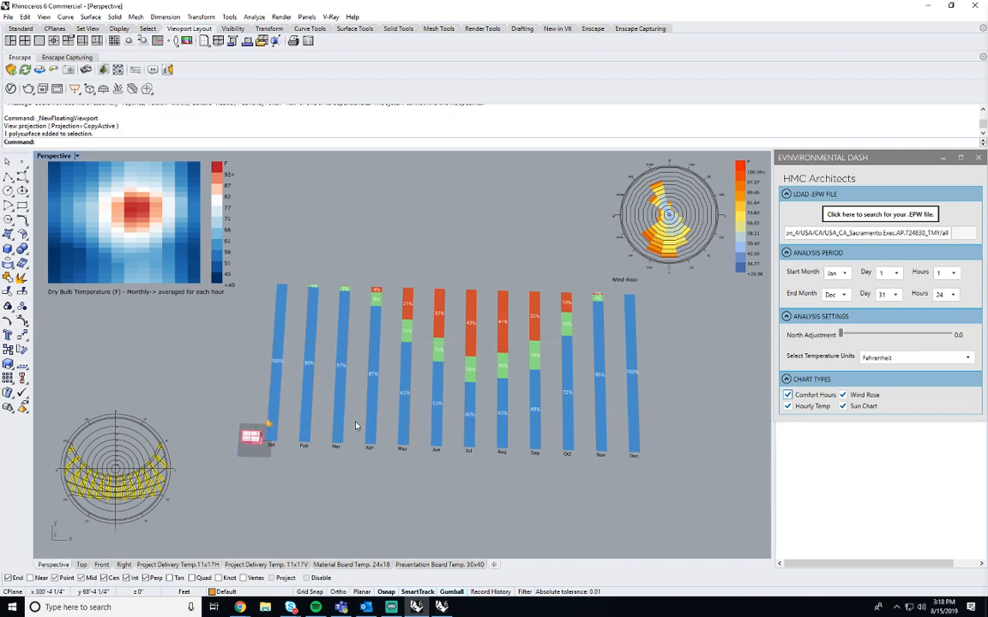
right_click_drag(506, 364, 326, 300)
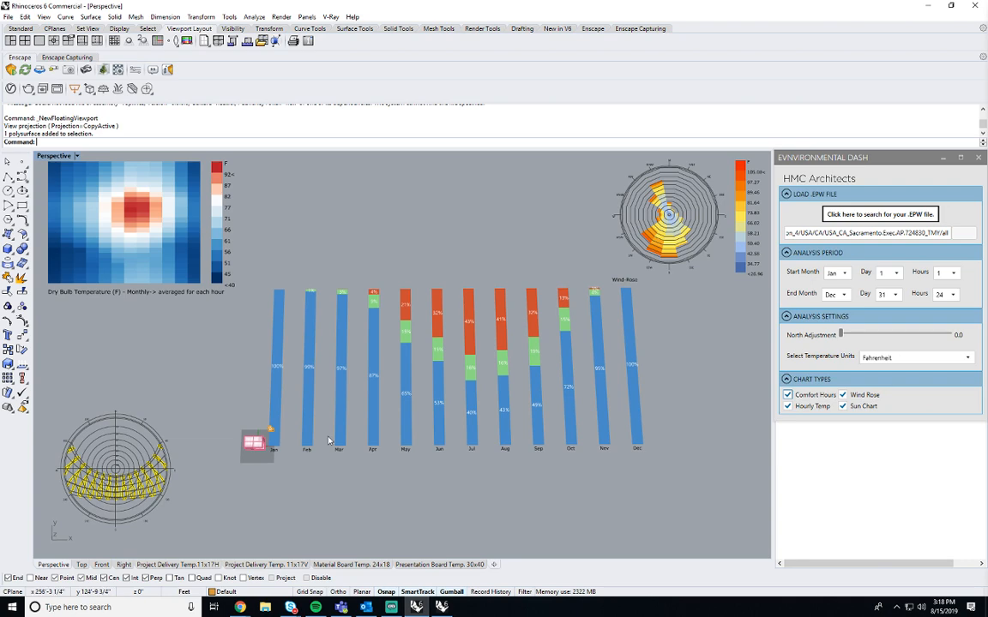
scroll(201, 442, "up", 6)
right_click_drag(269, 435, 280, 415)
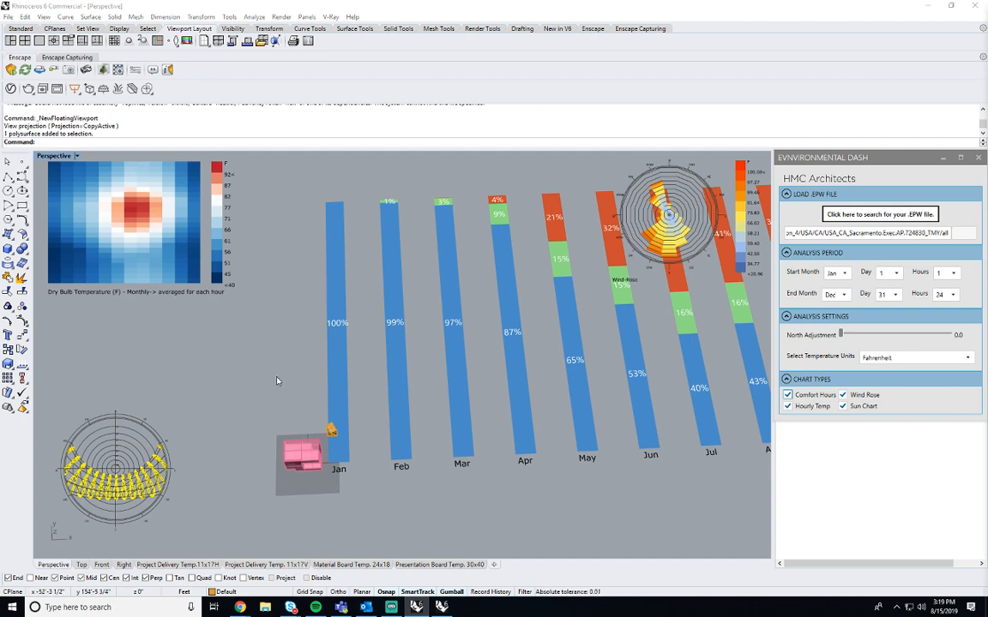
scroll(278, 375, "down", 4)
right_click_drag(441, 386, 574, 366)
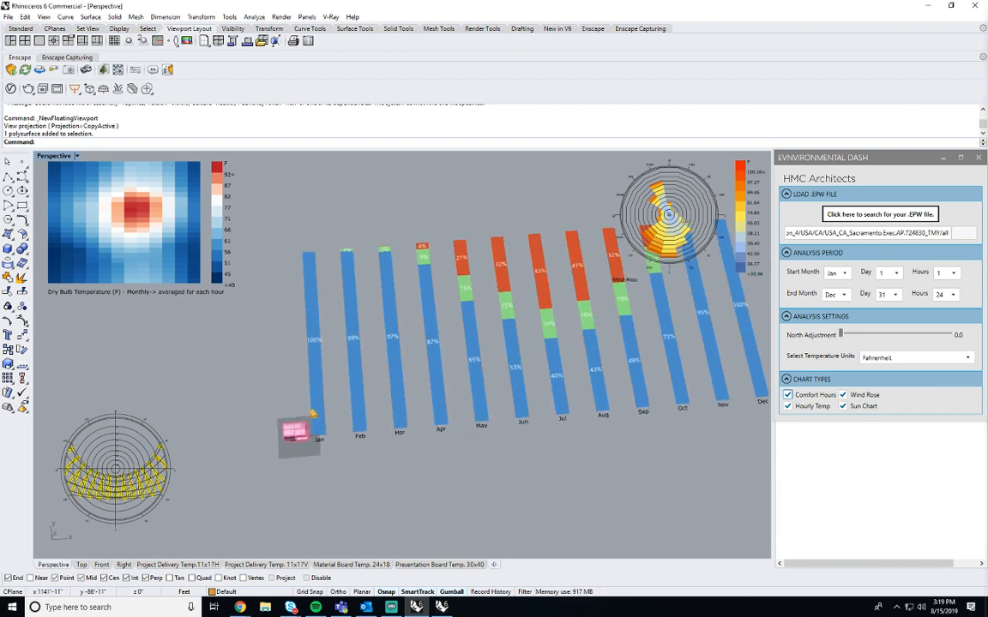
scroll(292, 358, "down", 4)
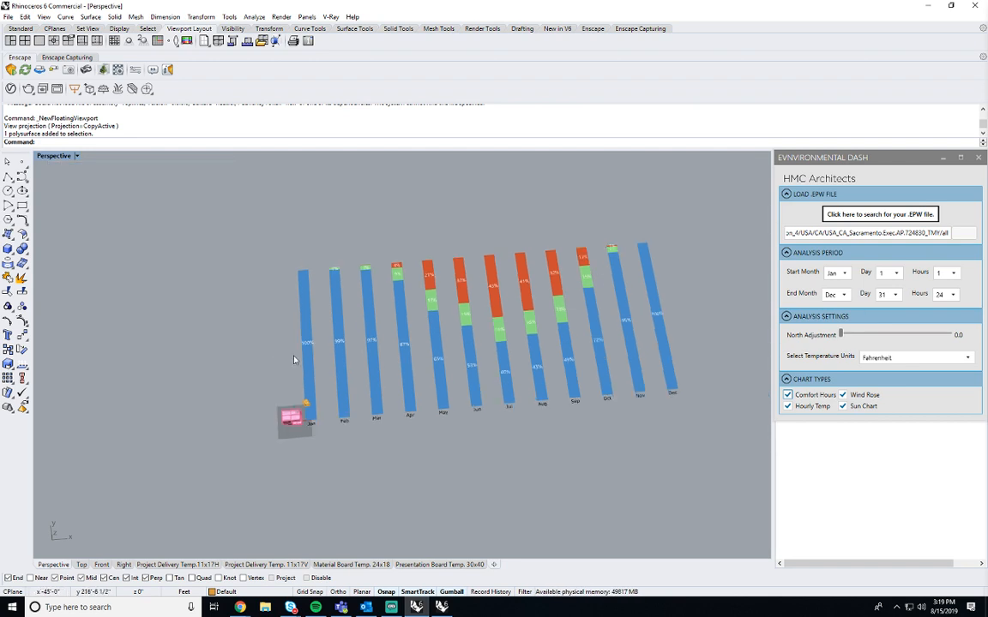
scroll(453, 354, "up", 3)
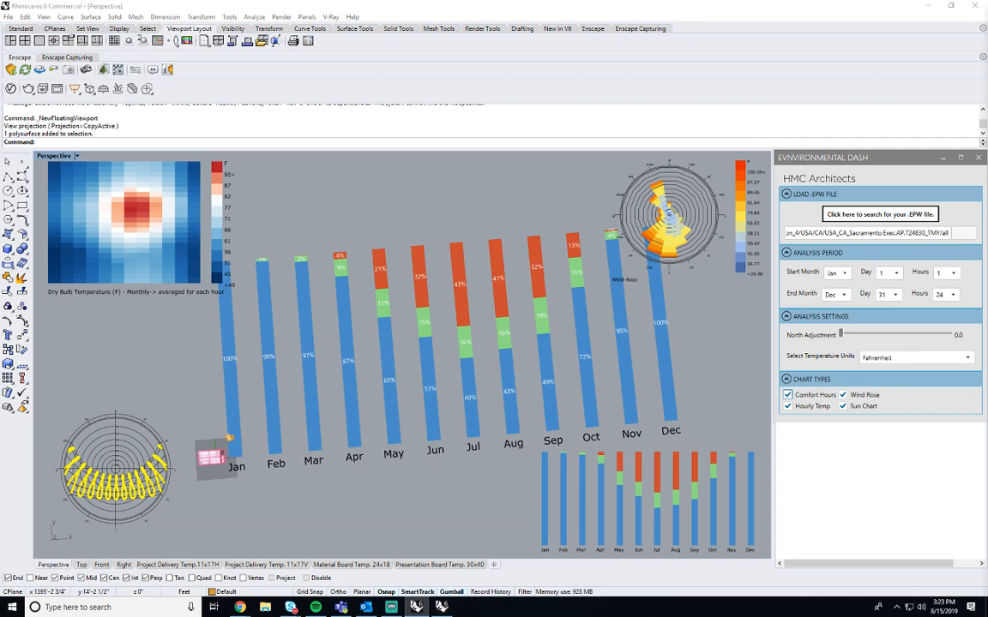
Compare the Comfort Hours bars and enlarged month labels in the model with the smaller on-screen copy of the chart.
scroll(557, 398, "down", 2)
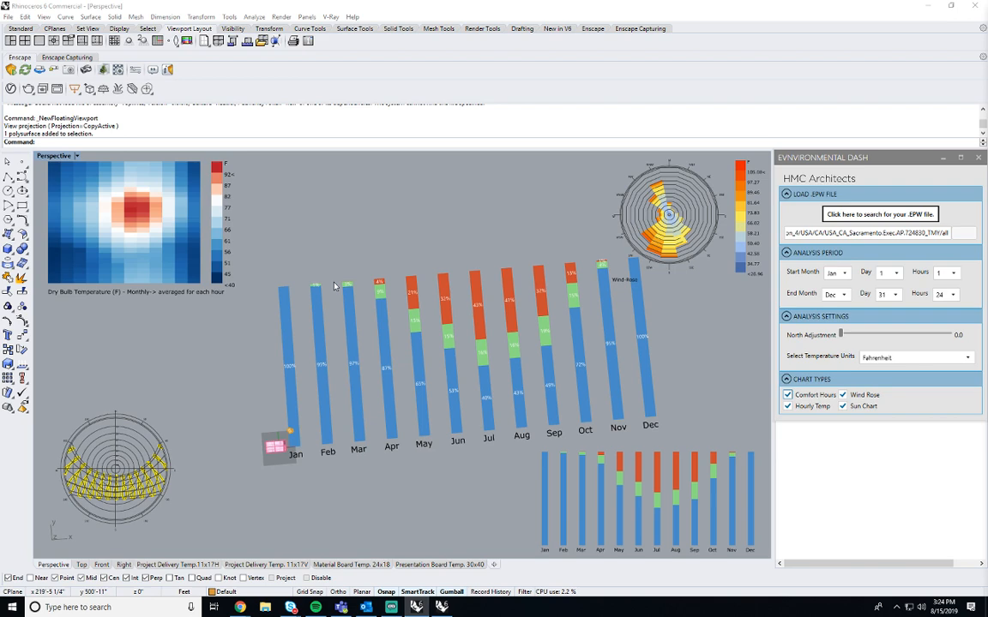
scroll(296, 283, "up", 5)
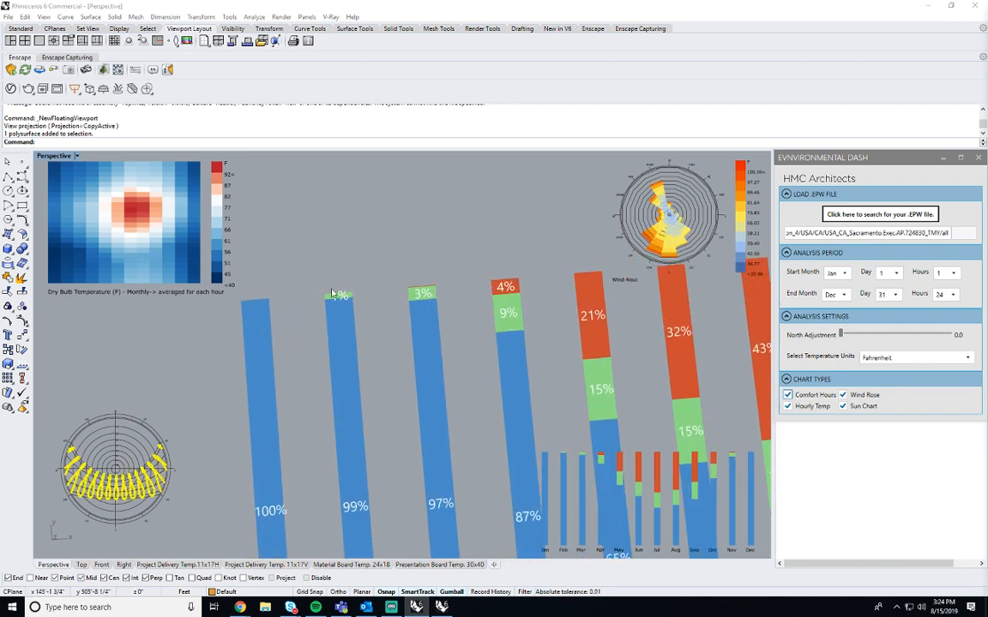
scroll(341, 296, "down", 2)
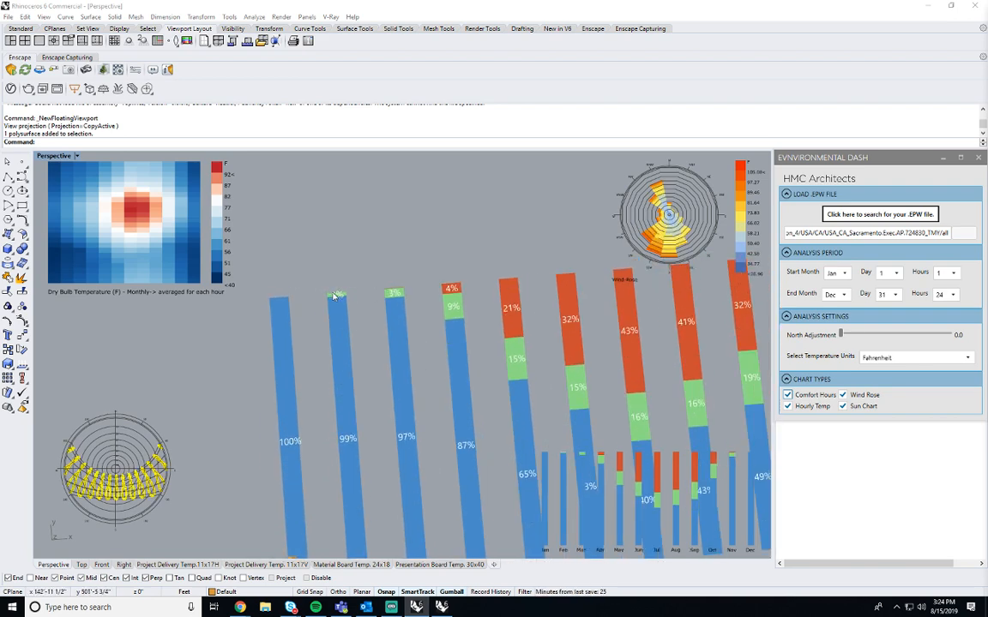
scroll(335, 282, "down", 2)
right_click_drag(529, 360, 476, 348)
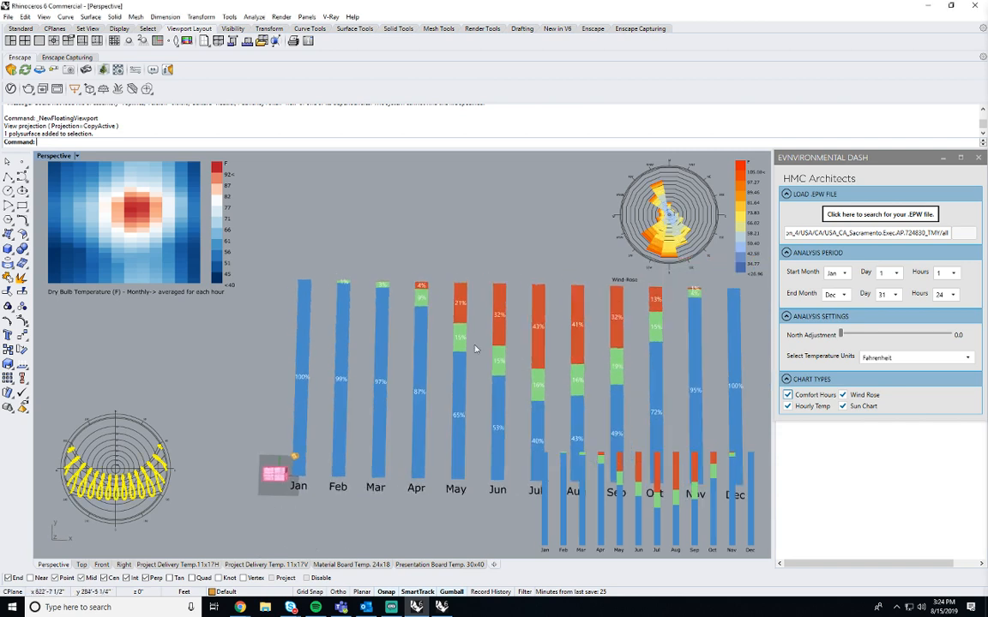
scroll(436, 326, "down", 2)
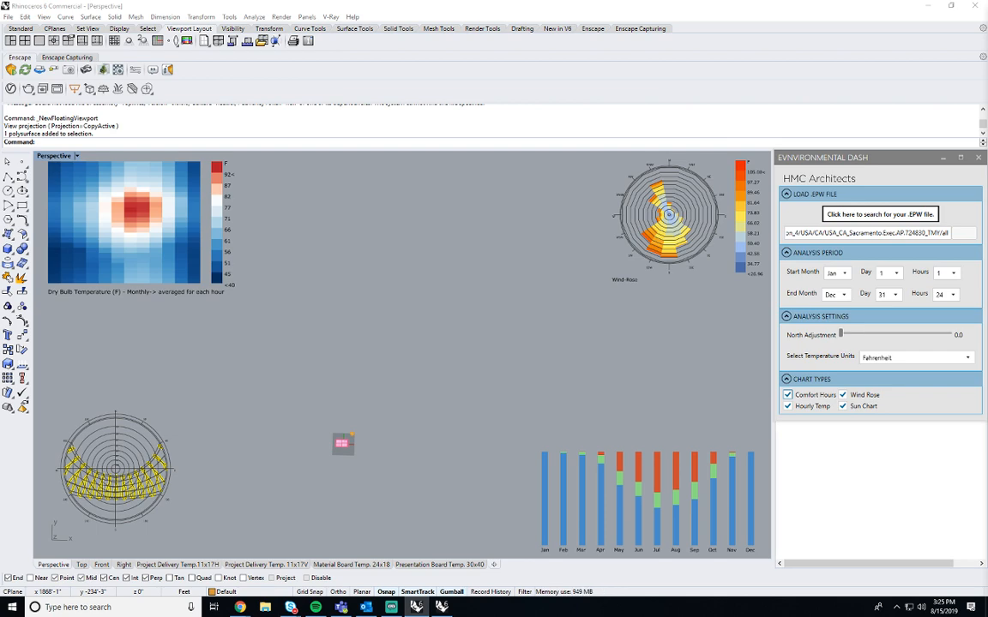
Arrange the Grasshopper definition and the environmental dashboard window side by side over Rhino.
left_click_drag(987, 98, 790, 12)
left_click_drag(833, 155, 265, 40)
left_click_drag(515, 9, 91, 12)
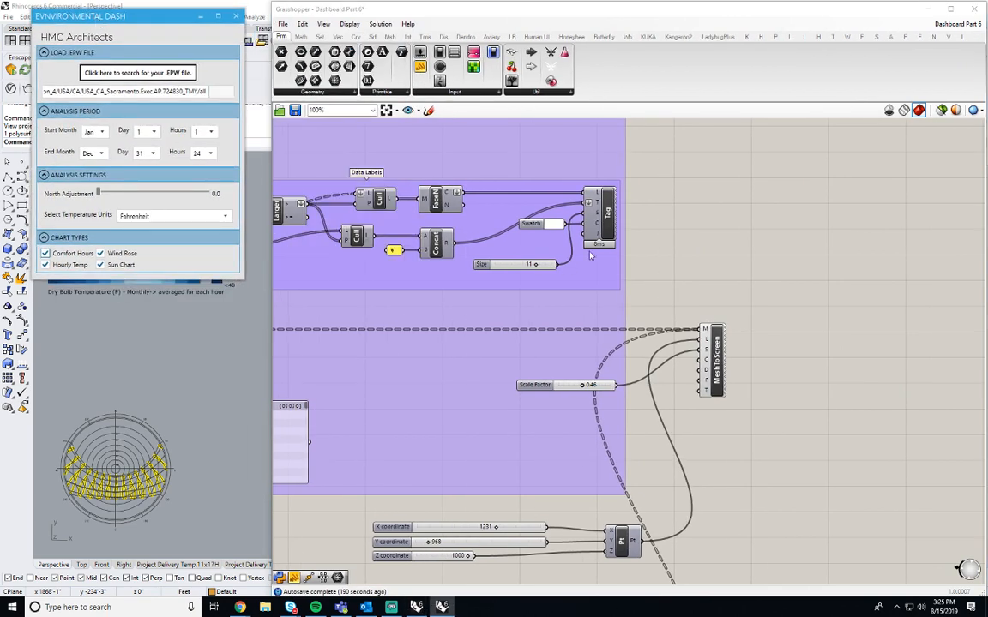
Examine the Scale/Move Labels group and trace its input from the BarChart component's graphLabels output.
scroll(590, 255, "down", 5)
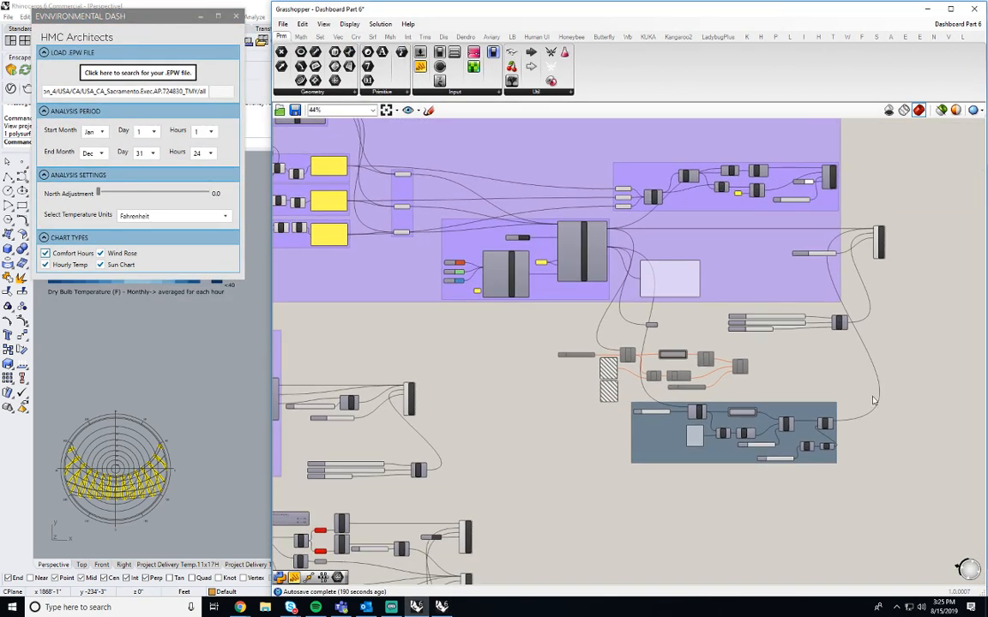
scroll(873, 400, "up", 5)
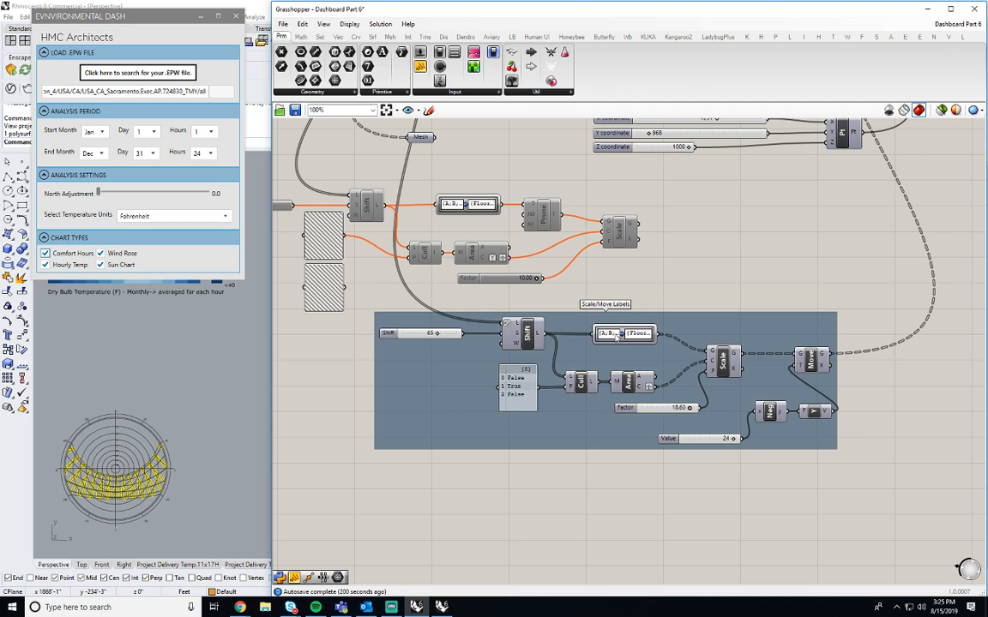
right_click_drag(598, 271, 649, 480)
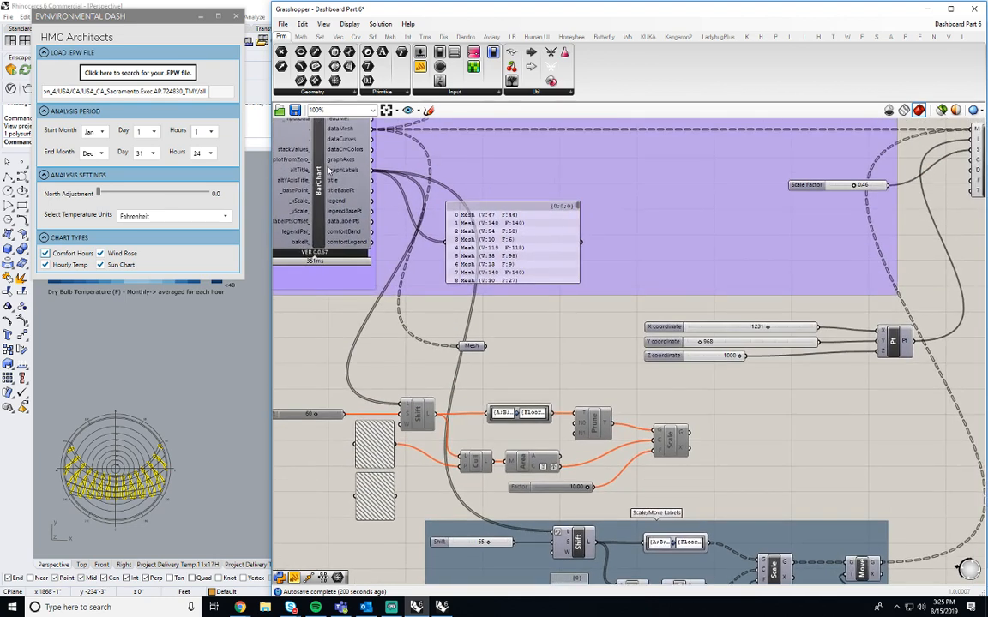
right_click_drag(542, 361, 554, 303)
left_click_drag(549, 203, 573, 245)
right_click_drag(588, 293, 595, 170)
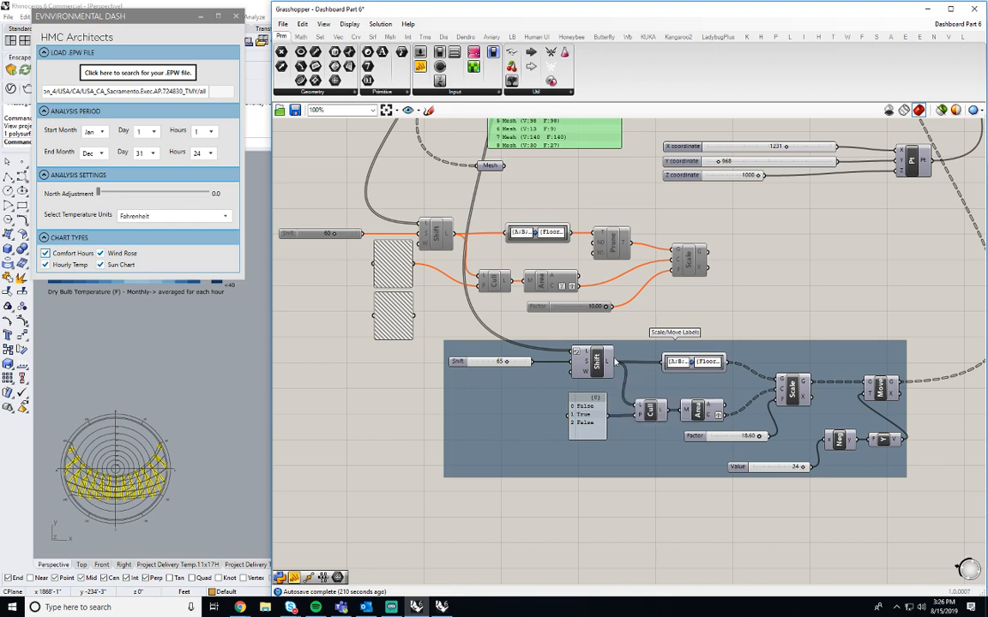
right_click_drag(554, 326, 472, 313)
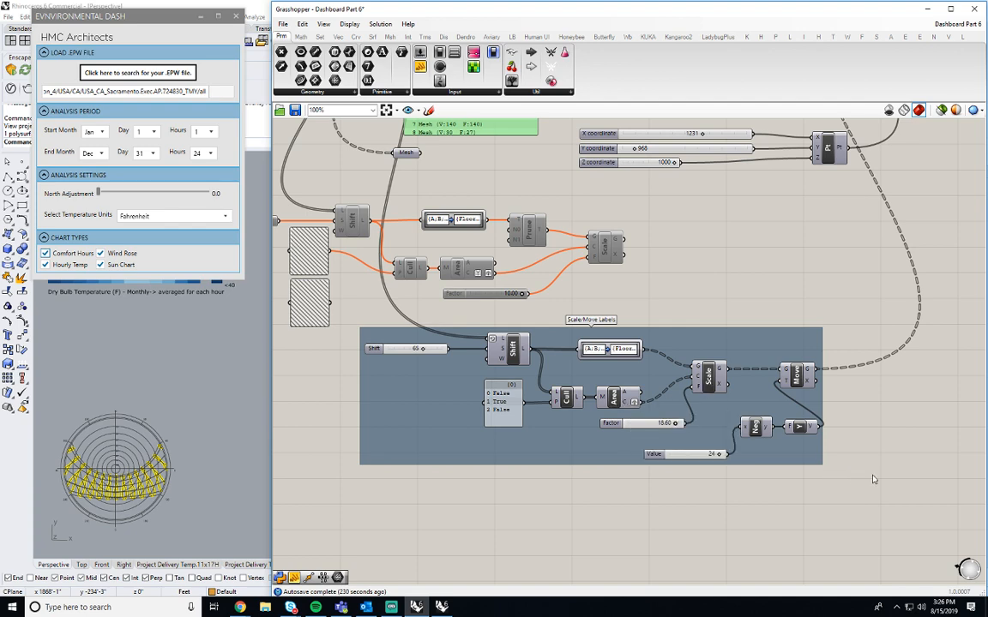
right_click_drag(870, 477, 814, 465)
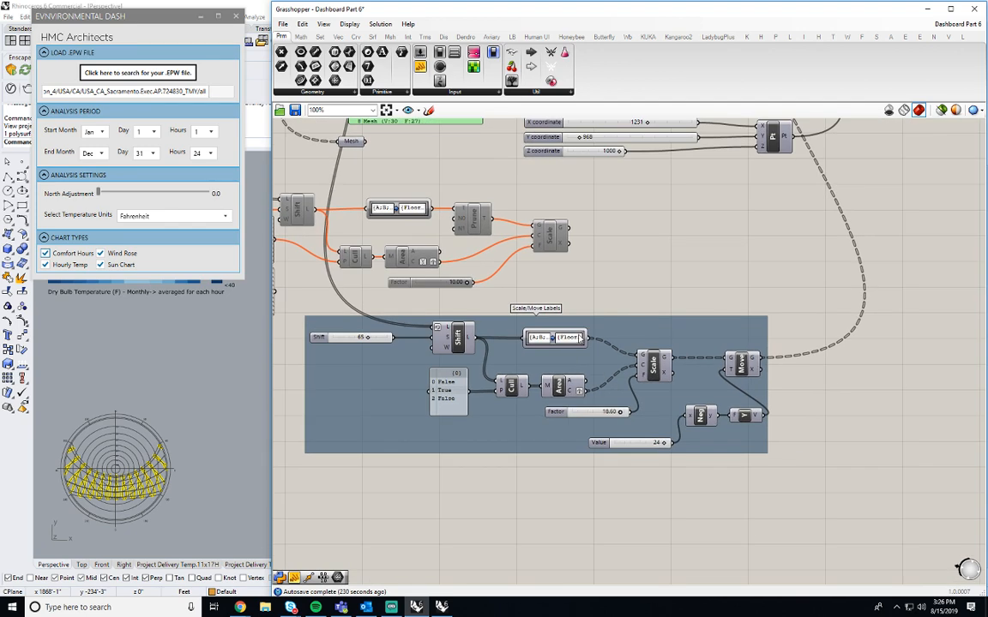
Add a panel above the Scale/Move Labels group and connect the Shift component's list output to it.
double_click(668, 273)
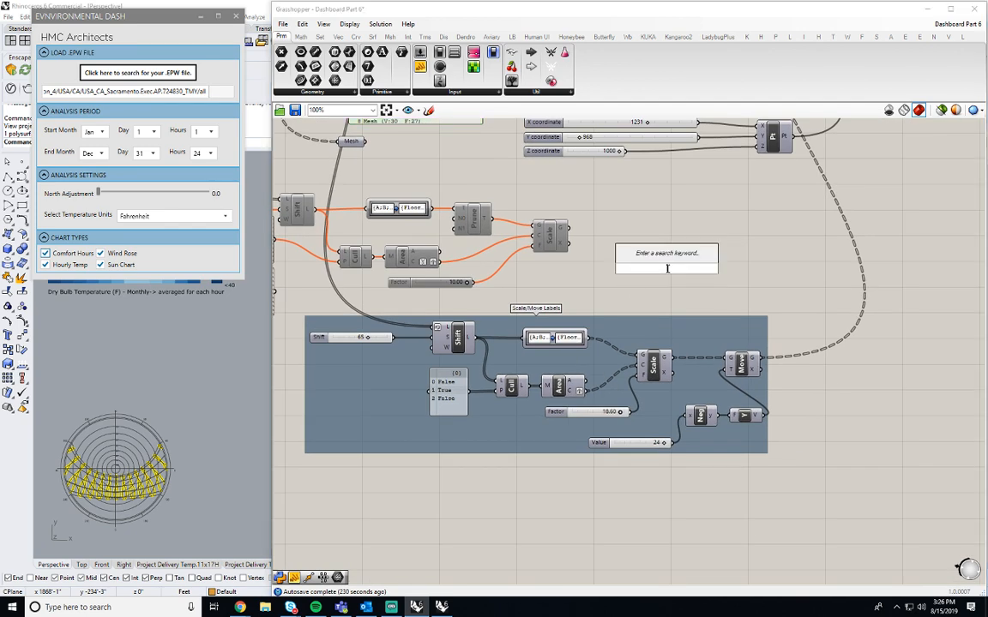
type("pa")
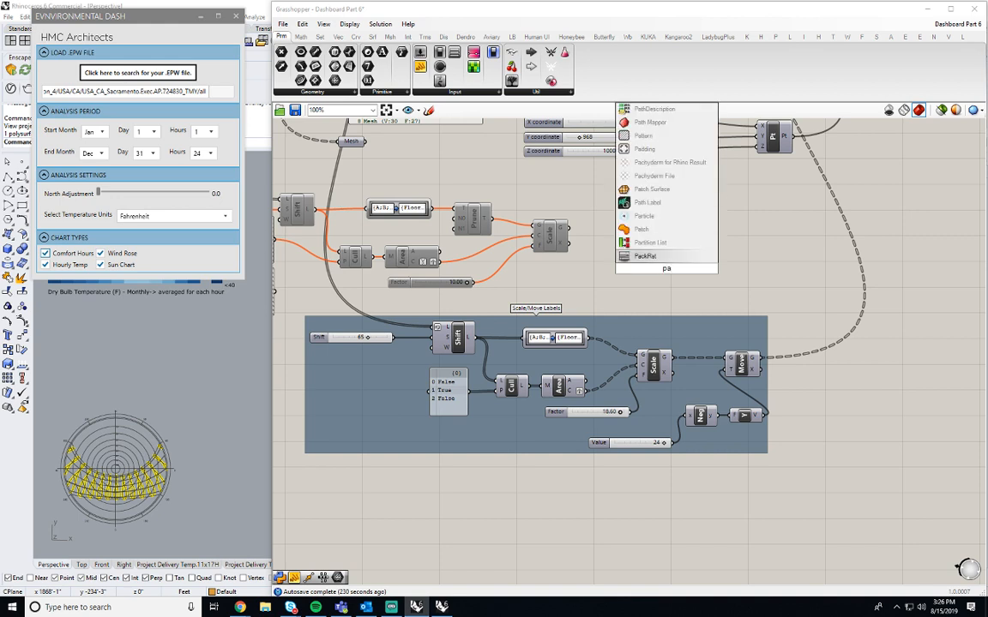
type("nel")
key("Return")
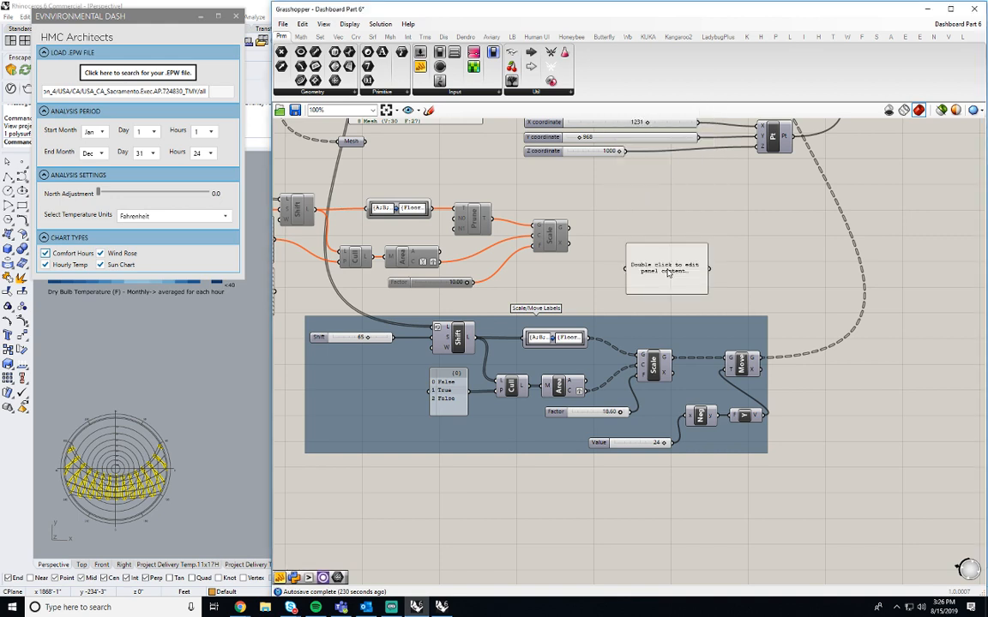
left_click_drag(476, 338, 601, 184)
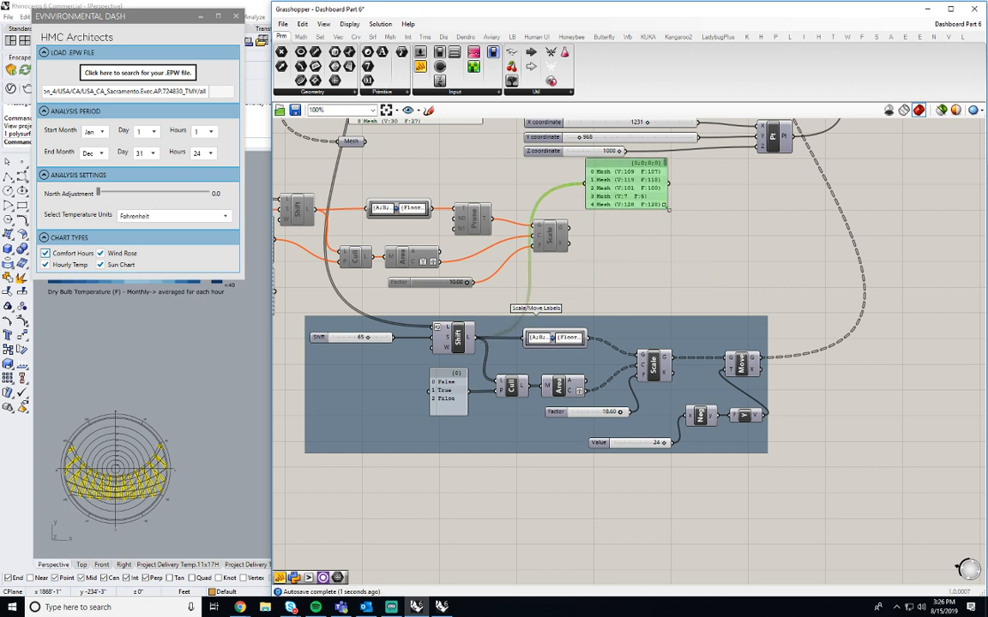
Duplicate the panel, feed the copy from the Path Mapper output, and place both side by side to compare the data branches.
left_click_drag(641, 237, 809, 271, "alt")
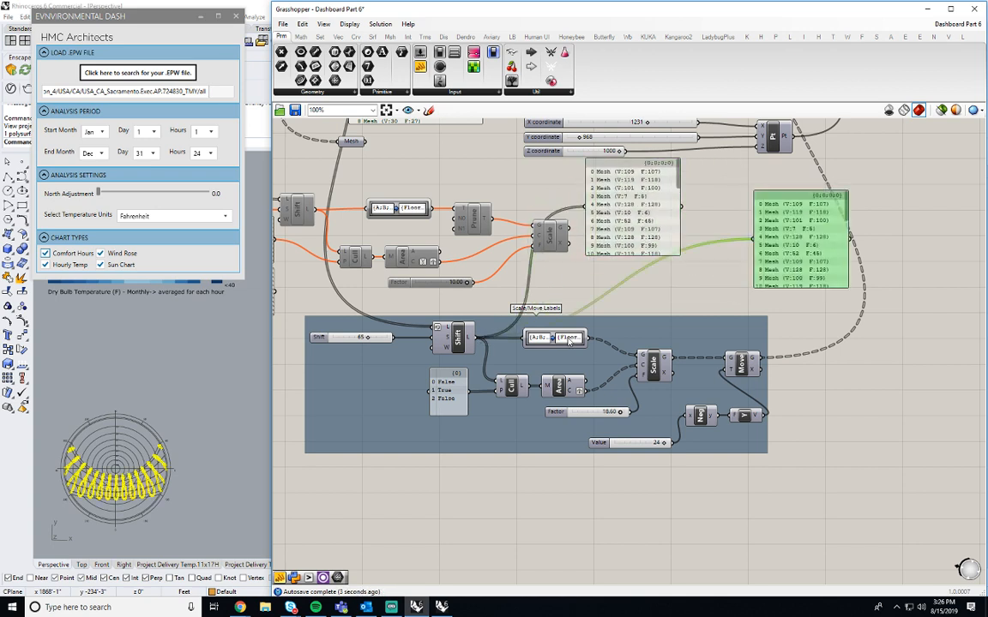
left_click_drag(588, 338, 753, 239)
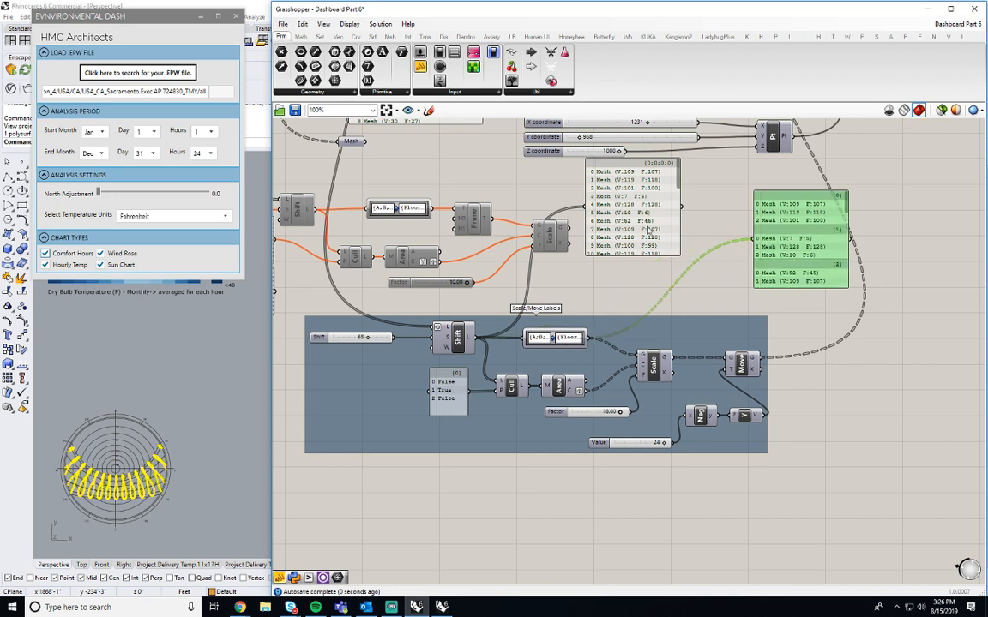
left_click_drag(647, 231, 688, 261)
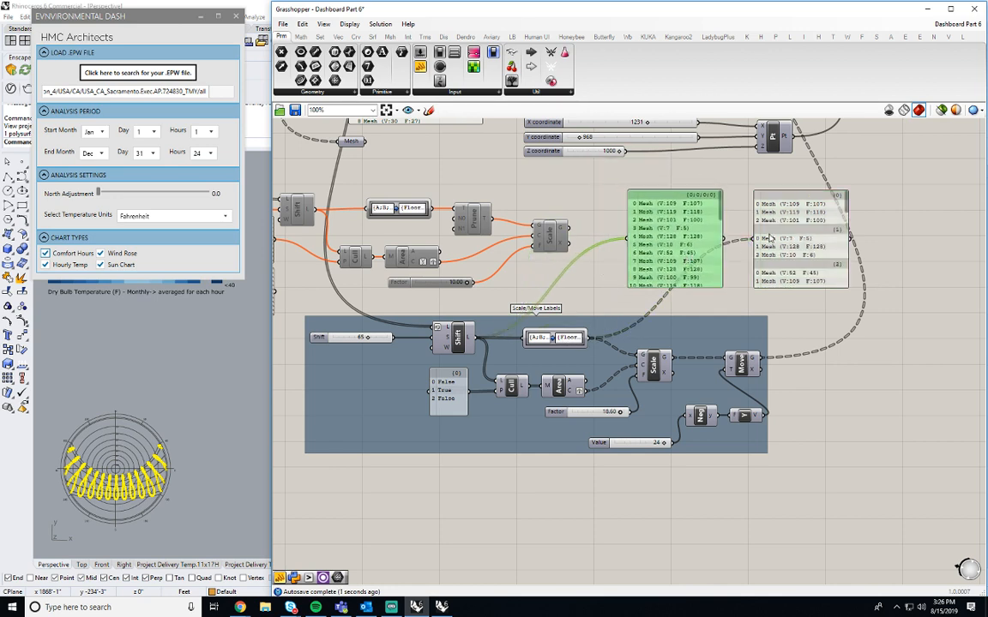
left_click_drag(780, 221, 762, 208)
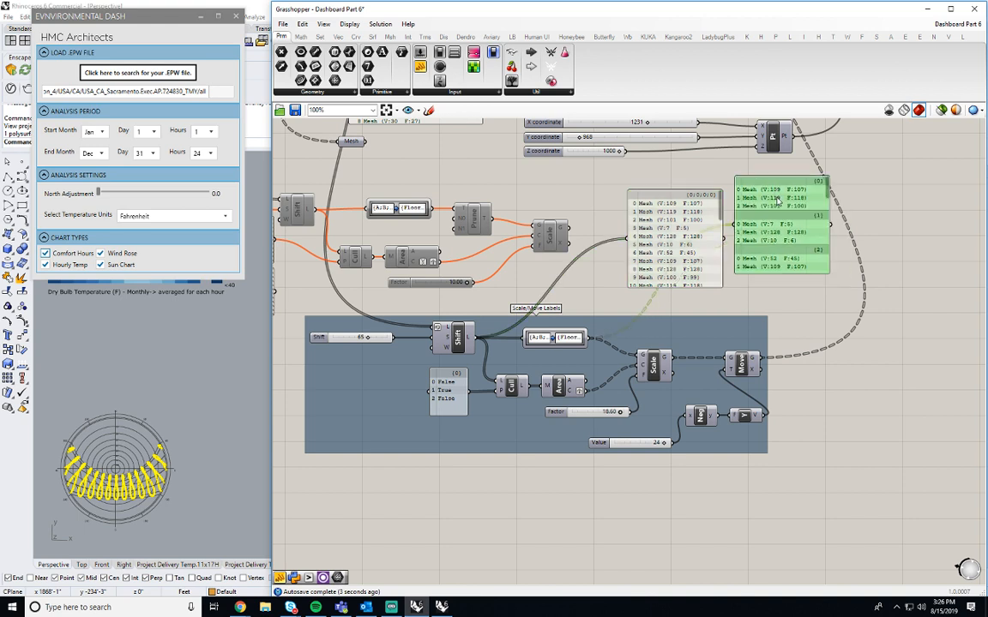
left_click_drag(827, 195, 827, 271)
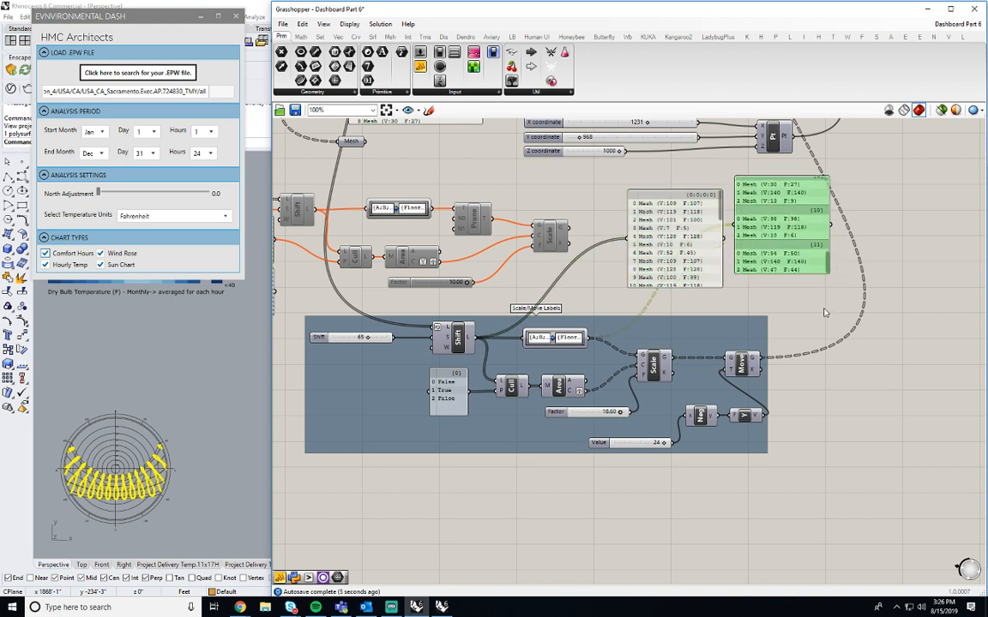
Compare the two panels' label mesh lists and inspect the branch structure of the Scale component's geometry output.
left_click(654, 261, "shift")
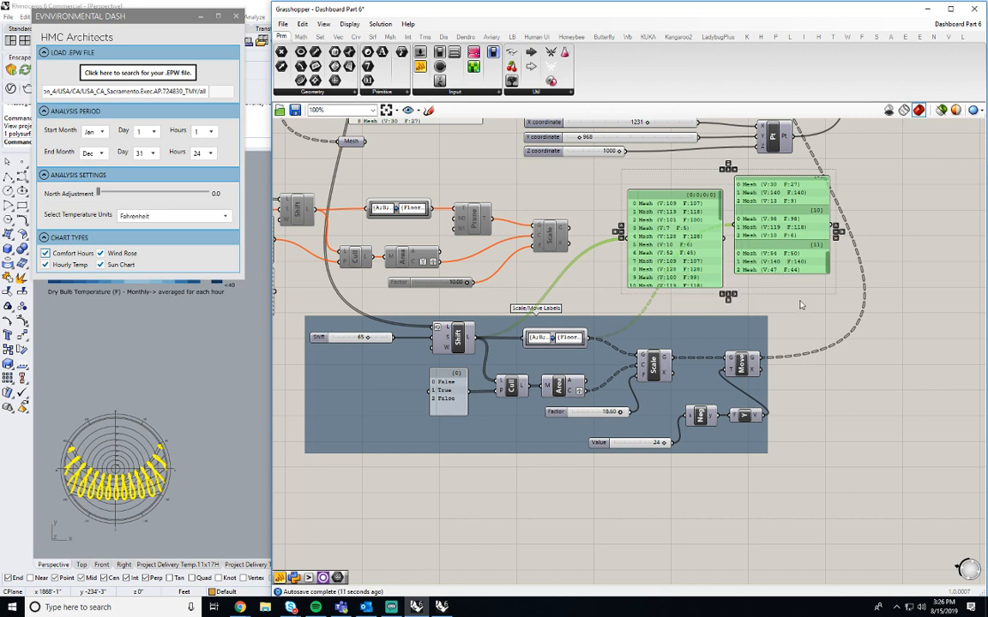
left_click_drag(780, 288, 703, 271)
mouse_move(646, 369)
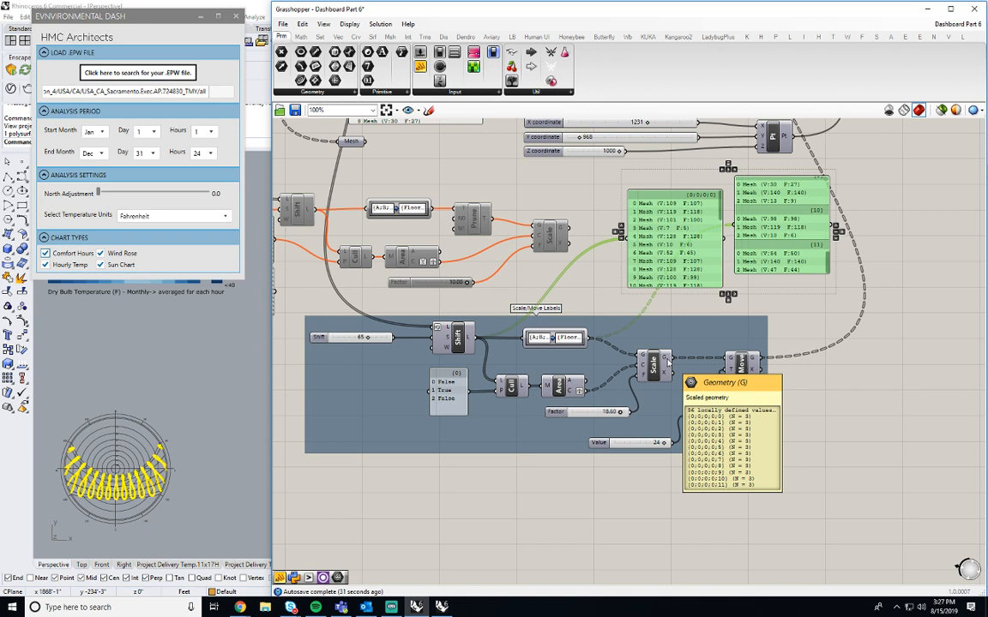
left_click(806, 306)
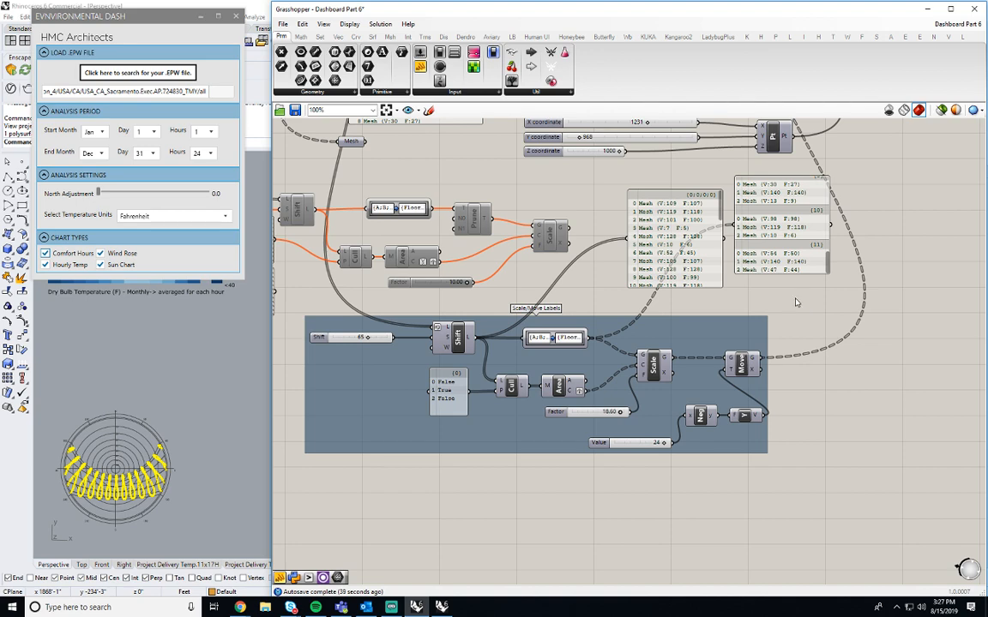
right_click_drag(799, 304, 670, 319)
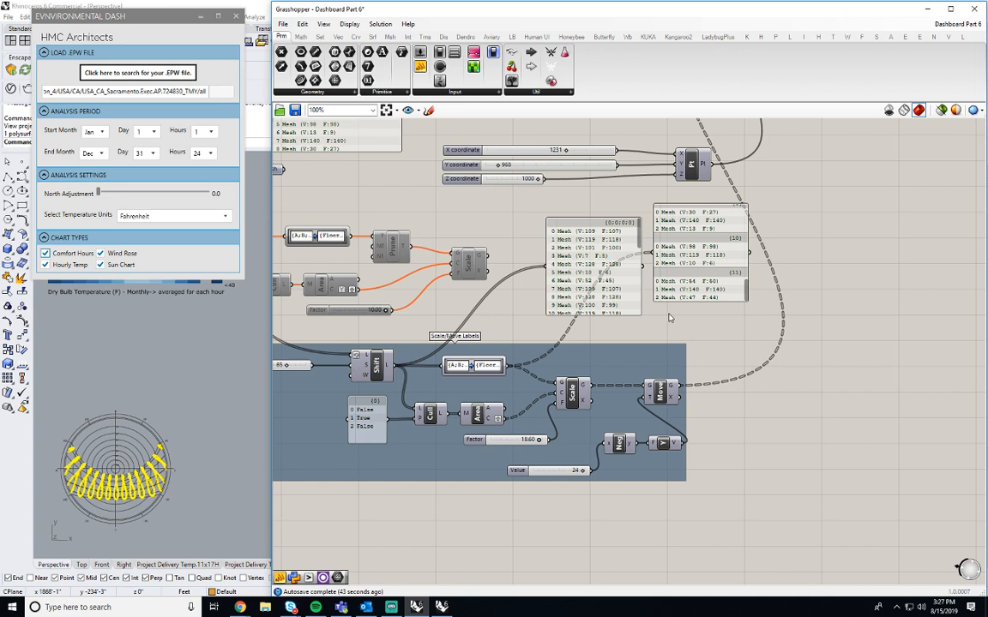
Delete both temporary panels above the Scale/Move Labels group.
left_click_drag(702, 239, 710, 270)
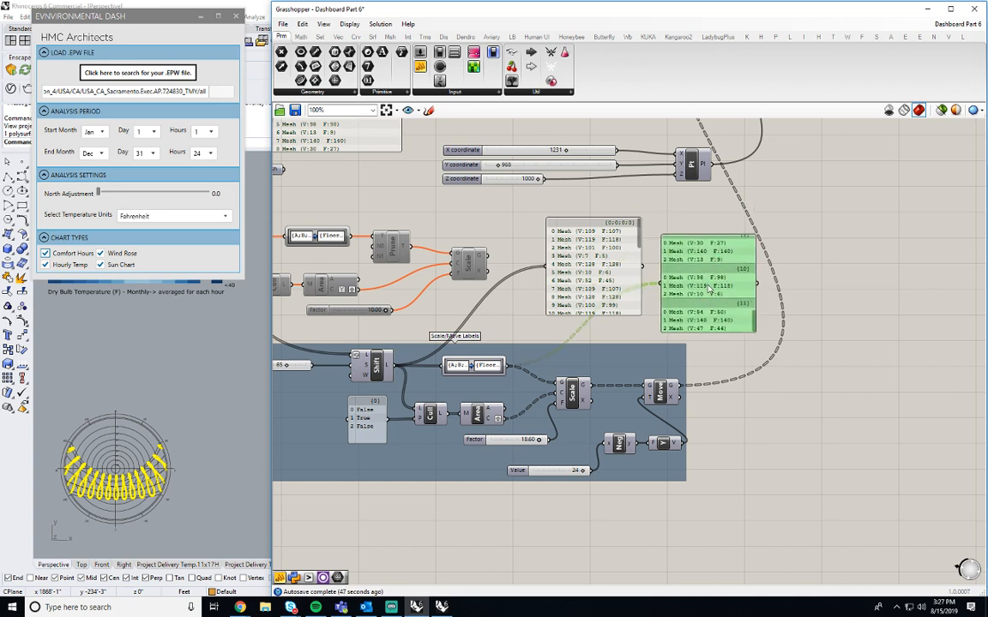
left_click_drag(765, 299, 596, 272)
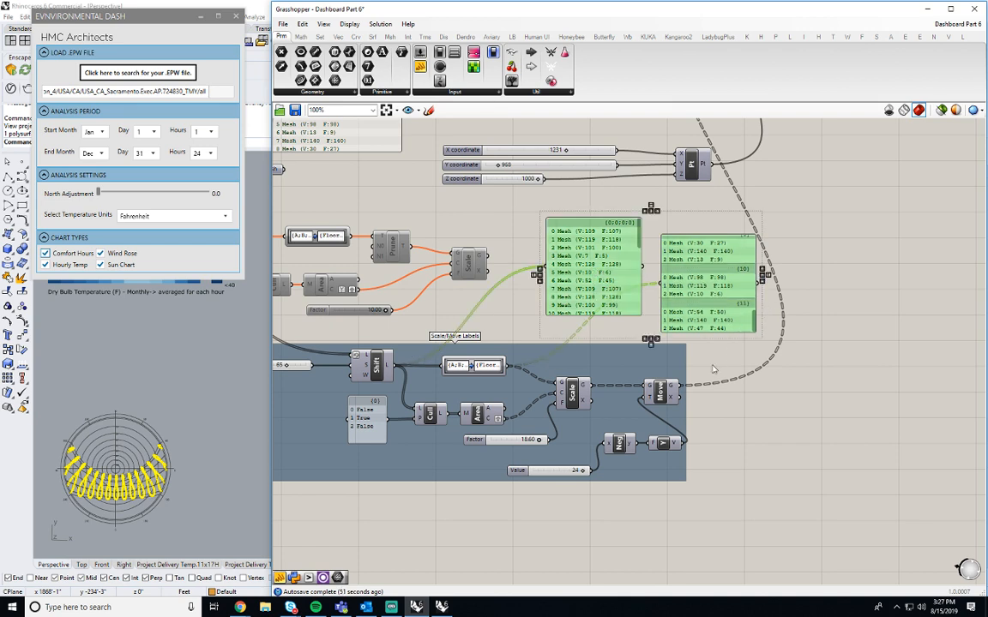
key("Delete")
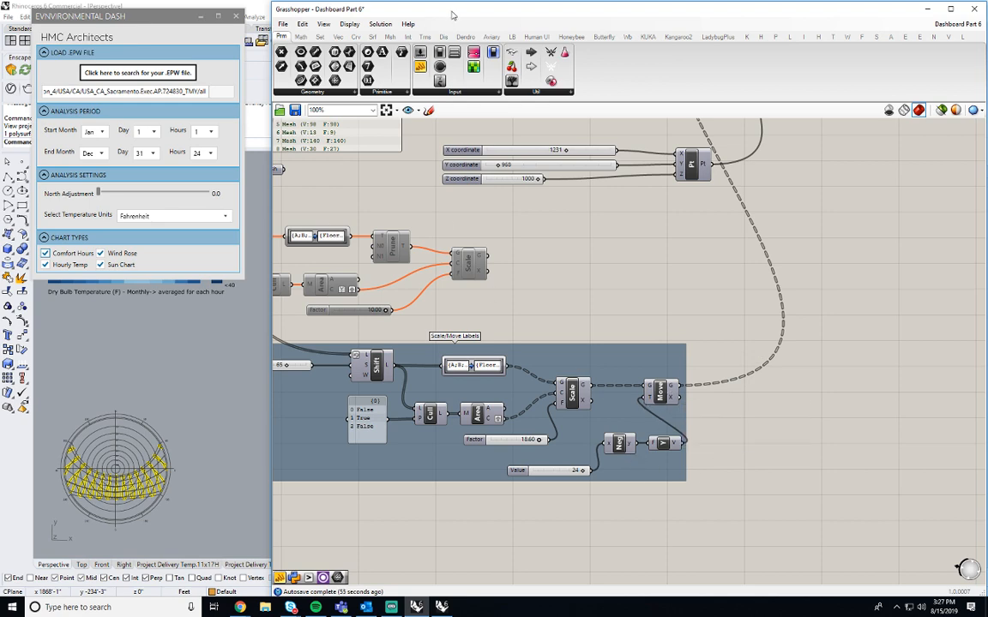
Uncover the Rhino charts beside the Grasshopper canvas and set the Value slider feeding the Negative component to 25.
left_click_drag(454, 15, 461, 15)
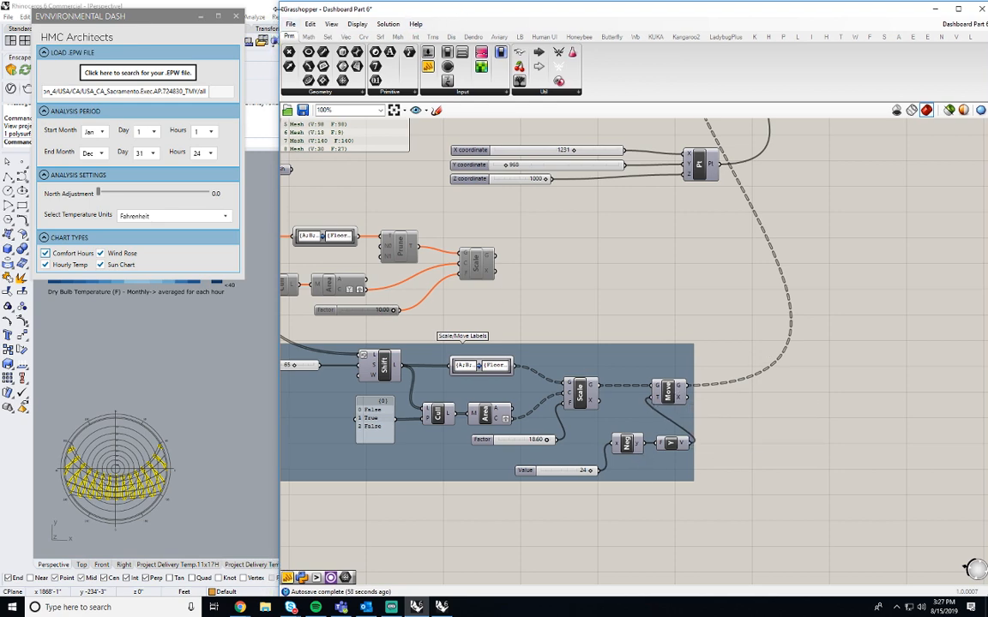
left_click_drag(276, 8, 710, 9)
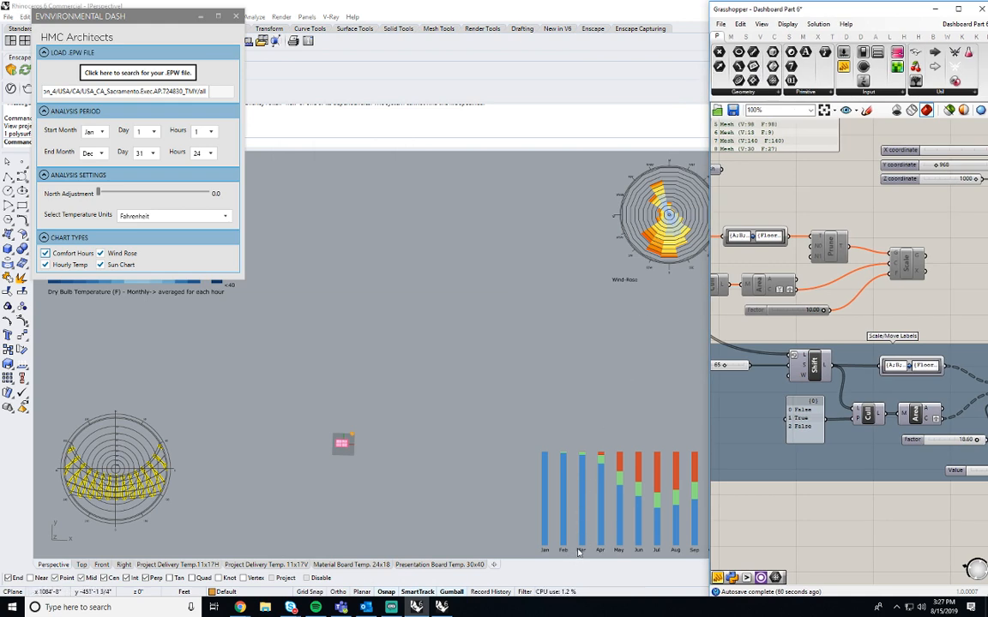
right_click_drag(902, 513, 789, 509)
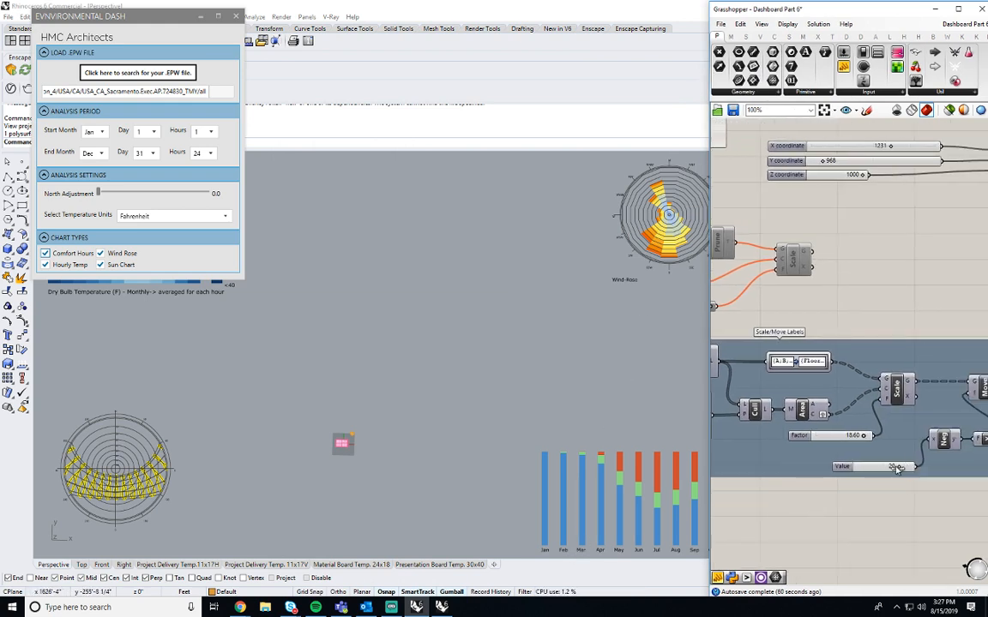
left_click_drag(897, 468, 941, 468)
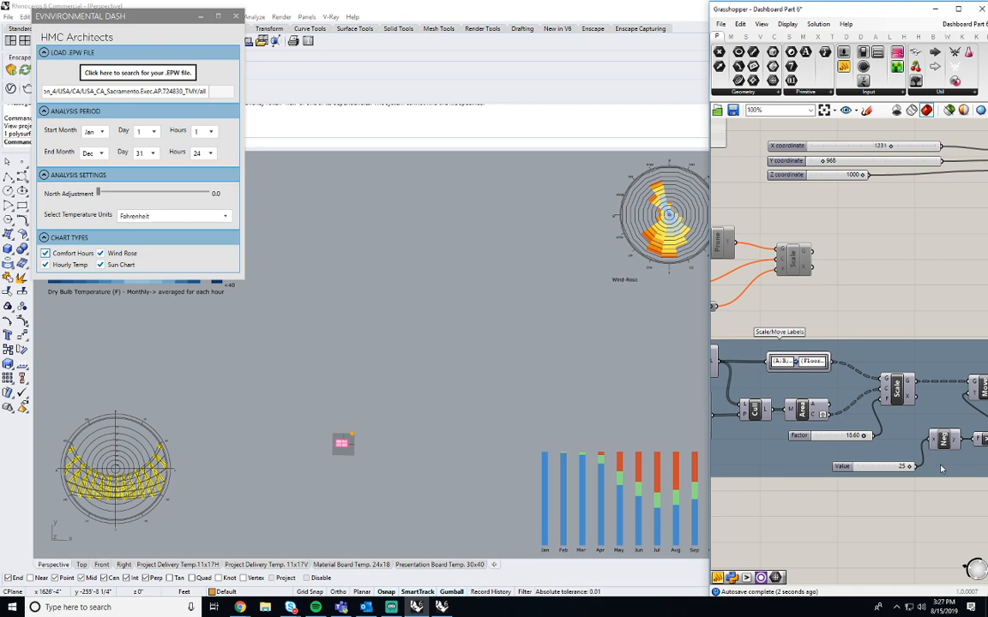
right_click_drag(912, 295, 806, 349)
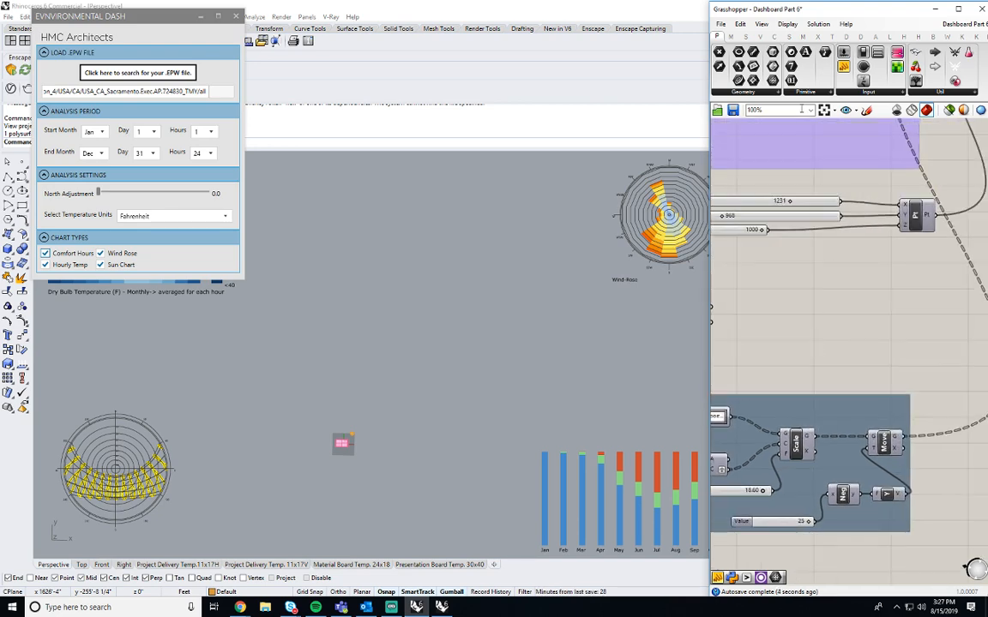
Rearrange the dashboard and Grasshopper windows so that all four charts in the Perspective viewport are unobstructed.
left_click_drag(782, 15, 853, 12)
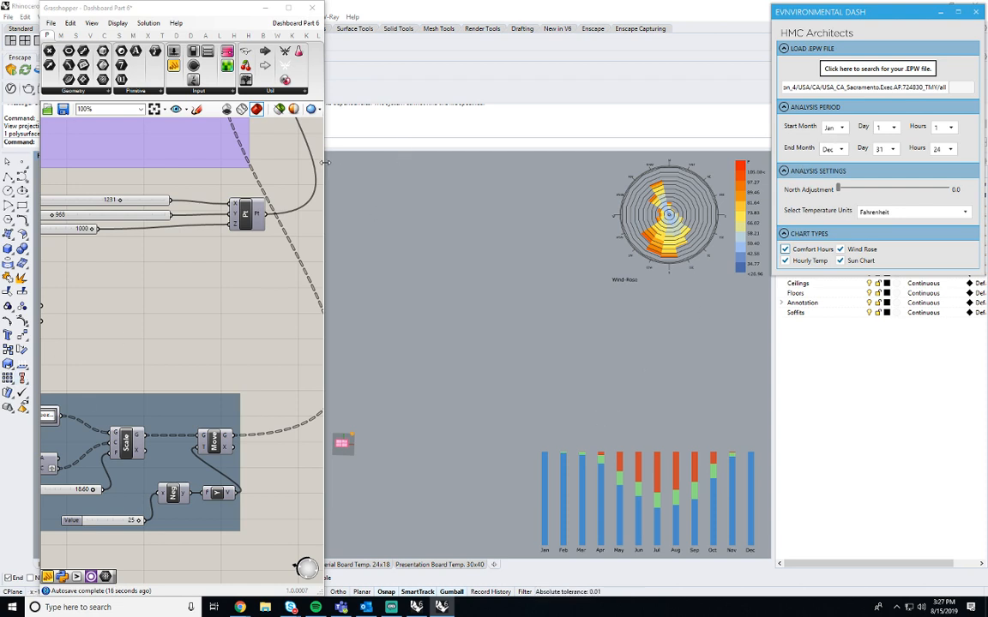
left_click_drag(324, 167, 504, 215)
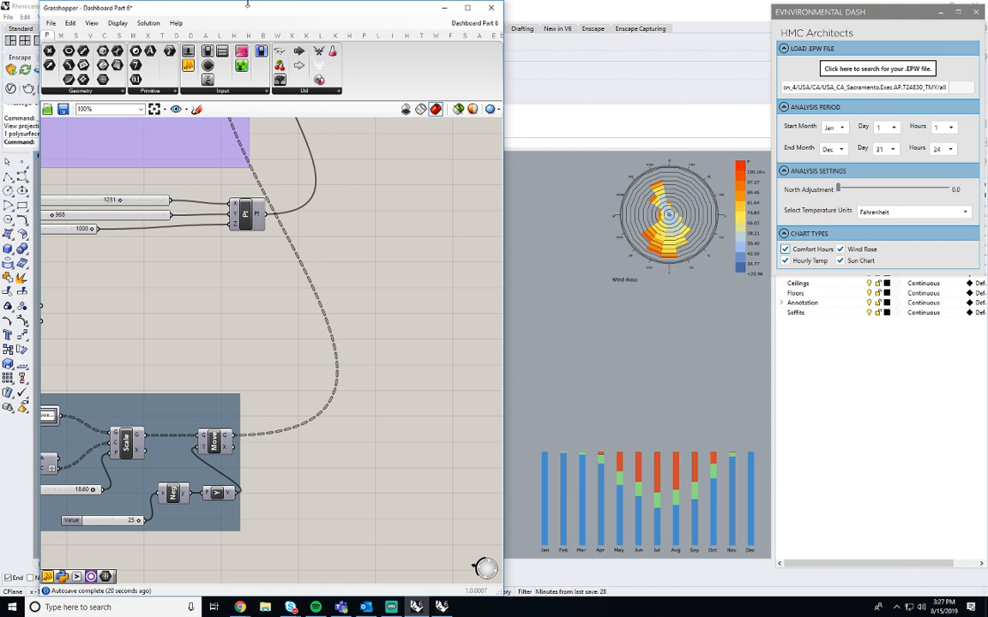
left_click_drag(247, 6, 220, 14)
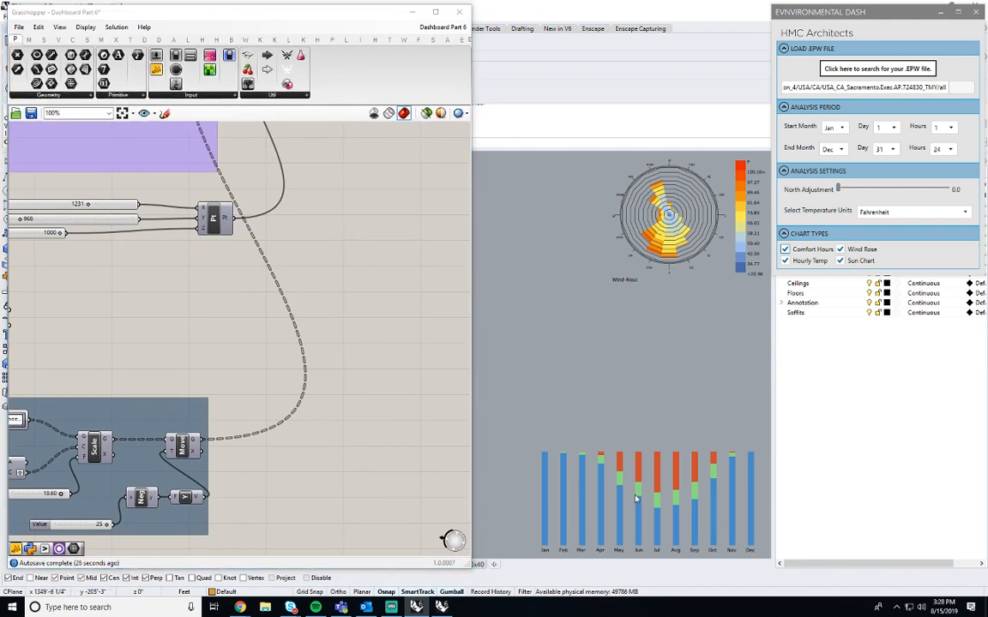
left_click_drag(343, 15, 987, 36)
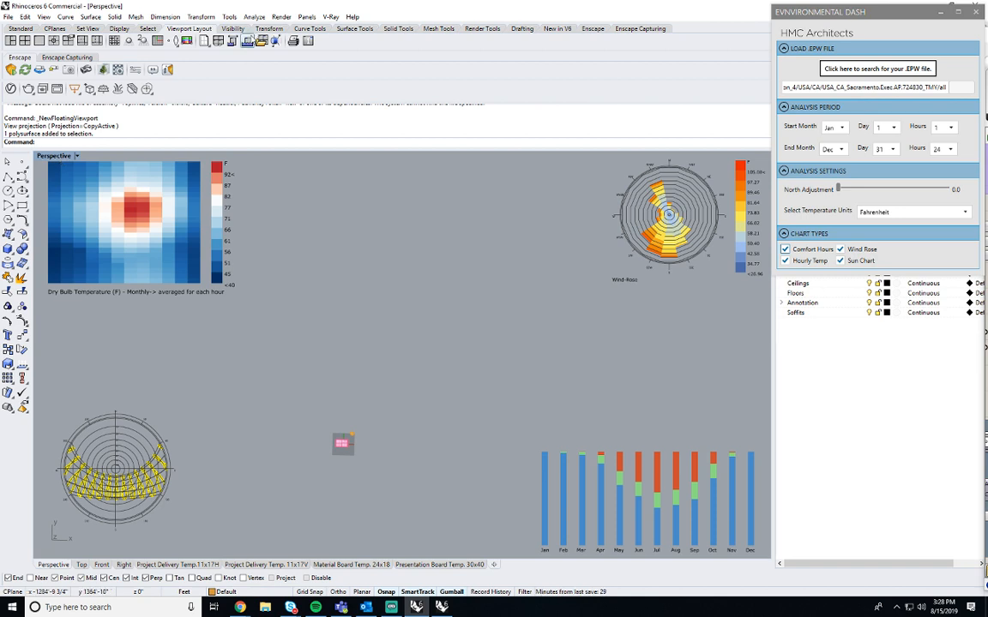
Create a floating viewport with the CopyActive projection and place it over the upper part of the Perspective view.
left_click(247, 40)
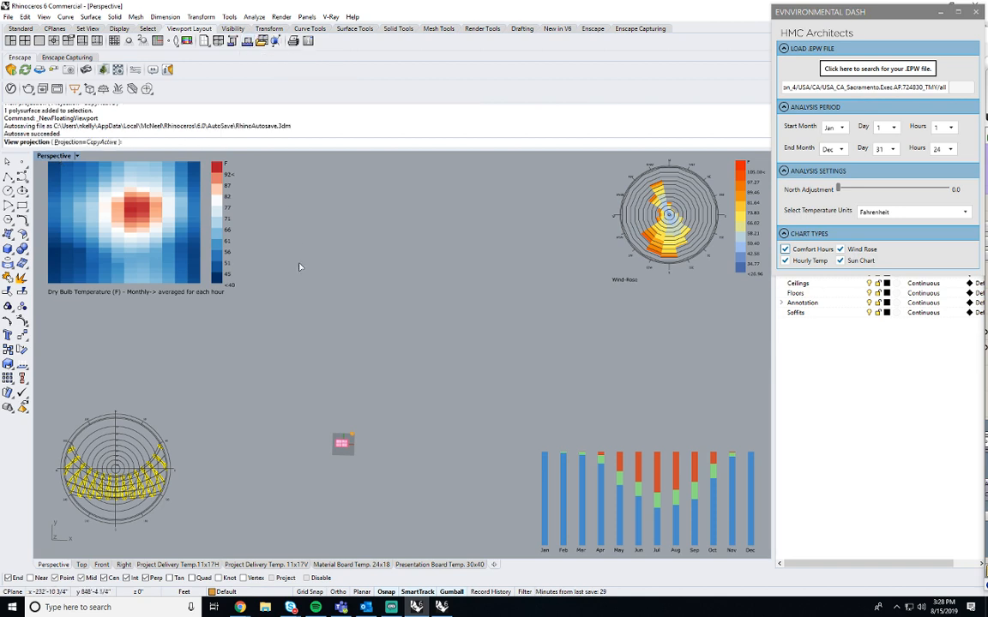
key("Return")
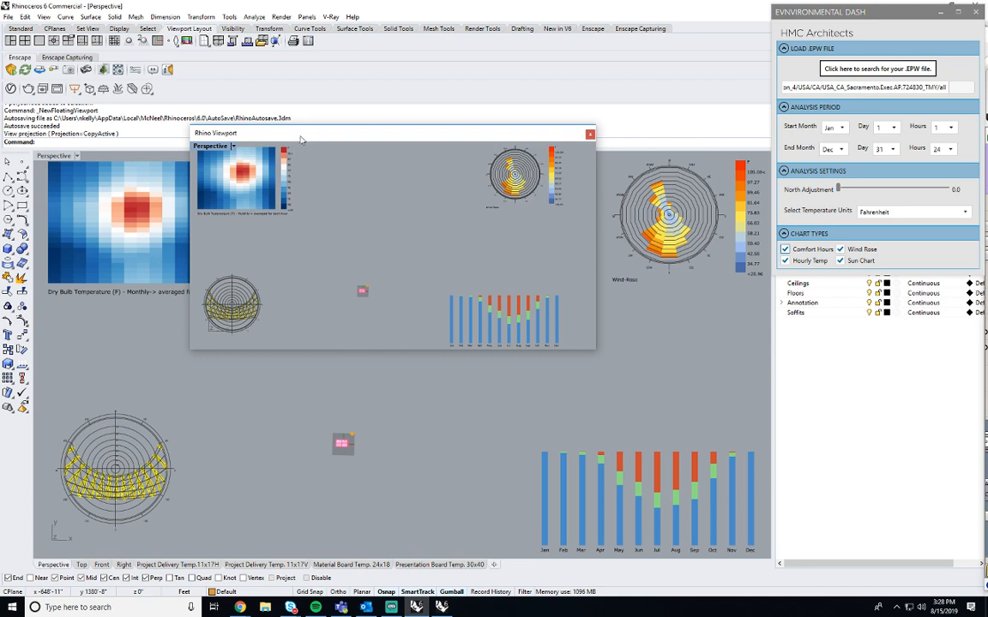
left_click_drag(272, 128, 199, 110)
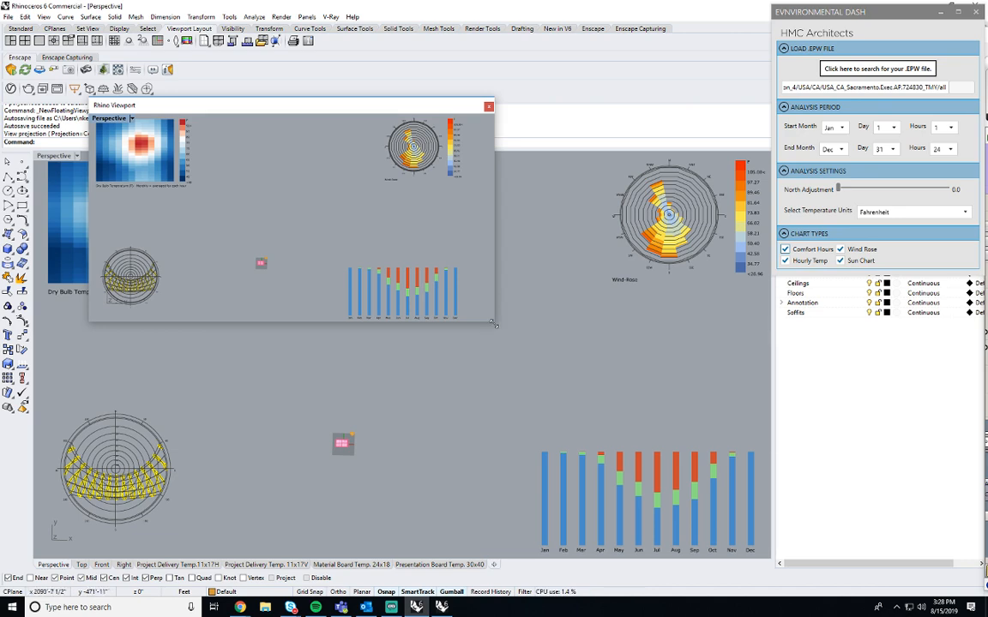
Resize the floating viewport several times to check how the charts scale with it, and close it.
left_click_drag(542, 350, 723, 438)
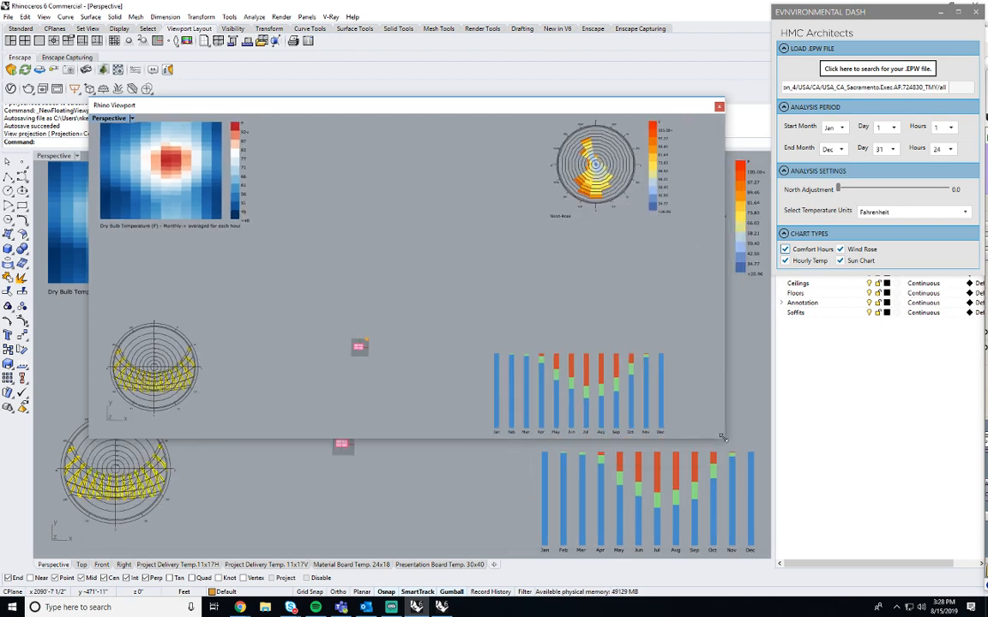
left_click_drag(723, 438, 730, 518)
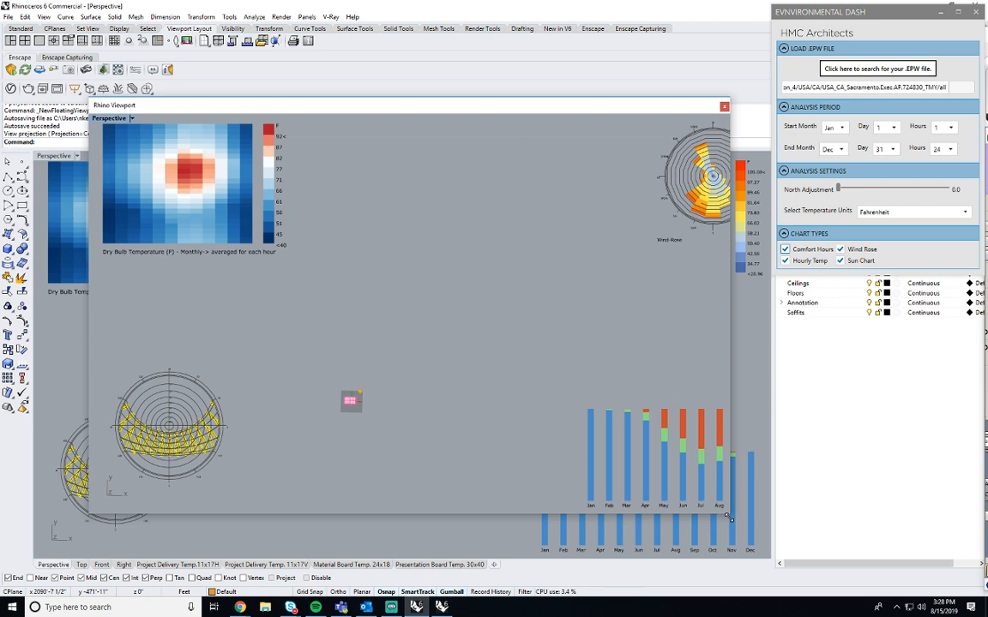
left_click_drag(729, 518, 717, 423)
left_click_drag(591, 106, 671, 112)
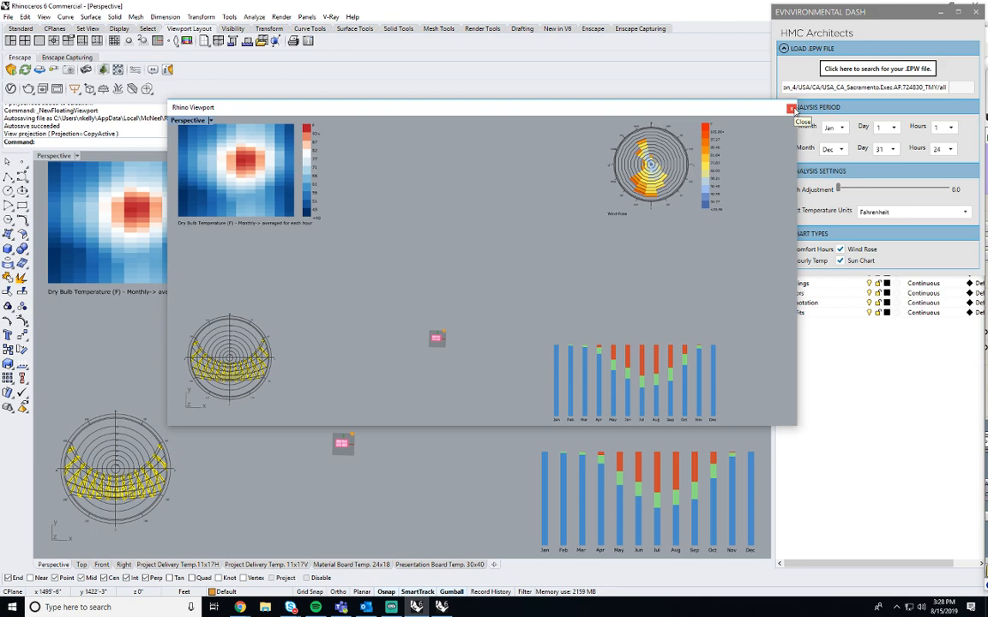
left_click(790, 109)
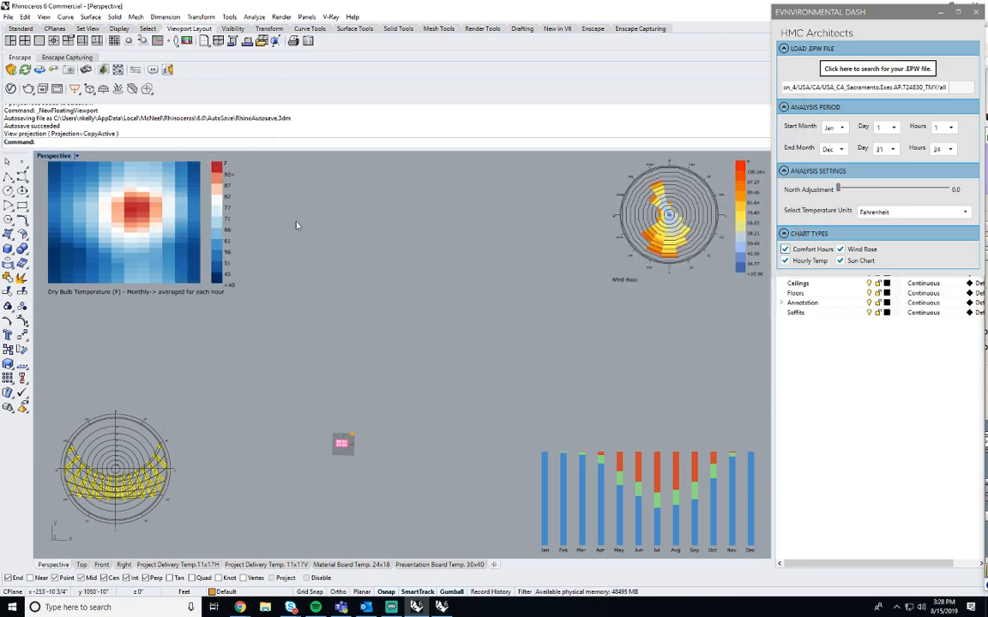
Clear Grasshopper off the Perspective viewport and examine the pink and orange models from an angle alongside the fixed charts.
left_click_drag(986, 142, 641, 17)
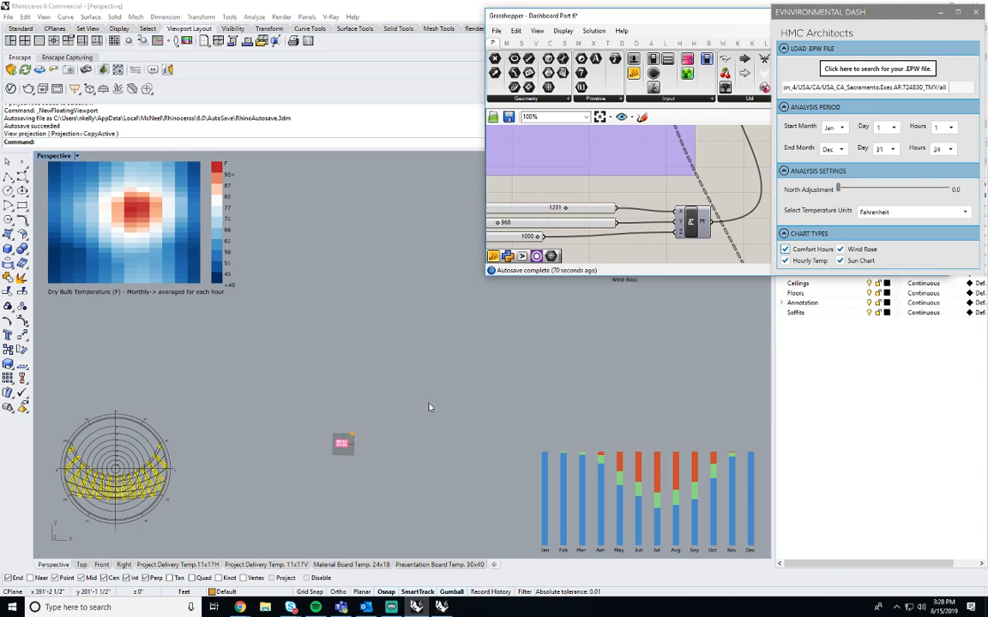
scroll(429, 405, "down", 6)
scroll(314, 456, "up", 6)
scroll(456, 406, "up", 10)
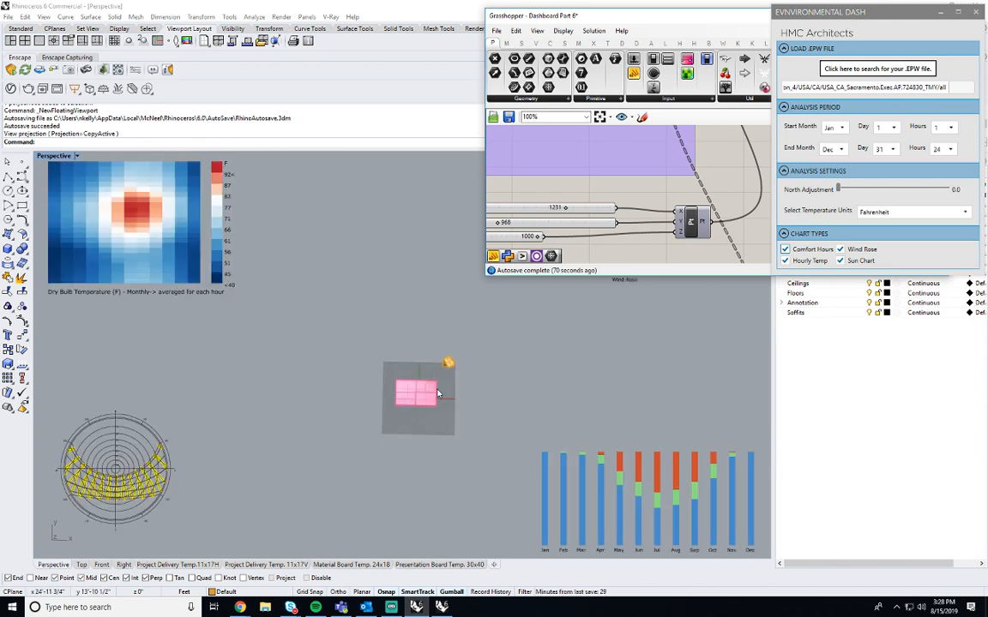
right_click_drag(400, 419, 411, 324)
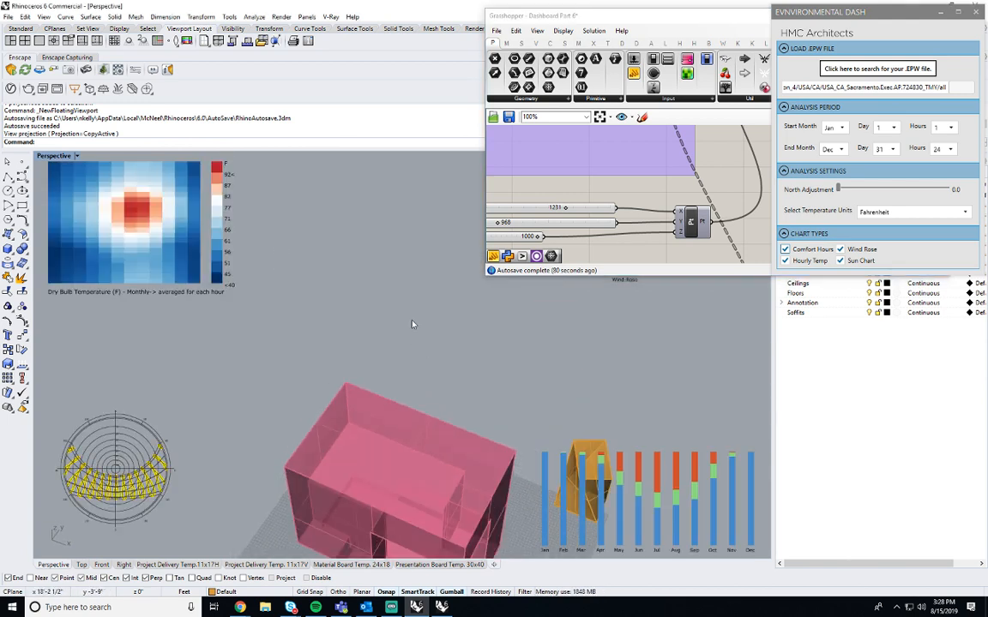
right_click_drag(435, 445, 518, 426)
left_click_drag(576, 15, 986, 73)
left_click(655, 271)
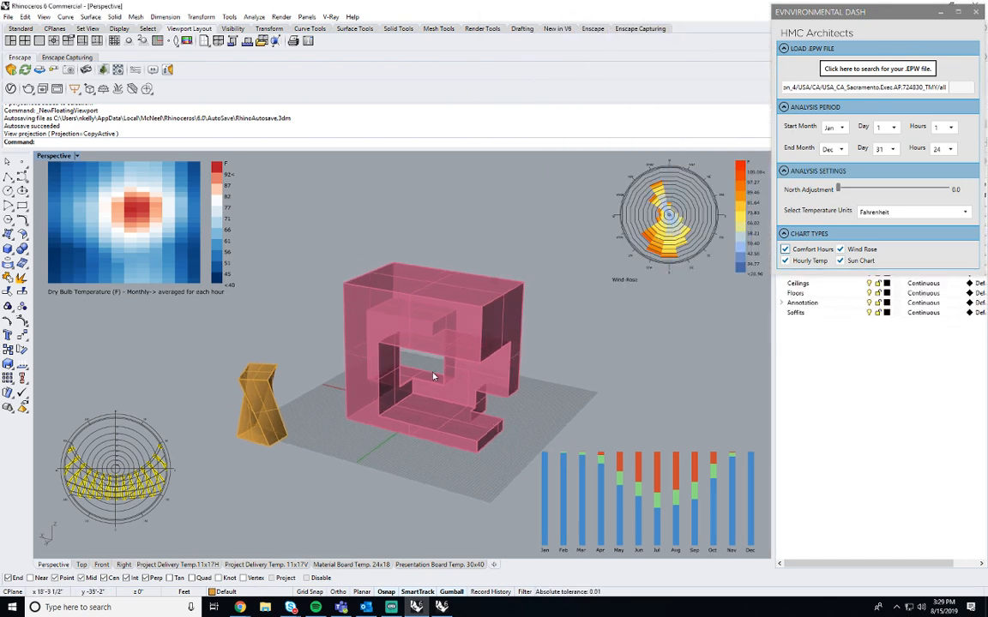
right_click_drag(434, 374, 455, 373)
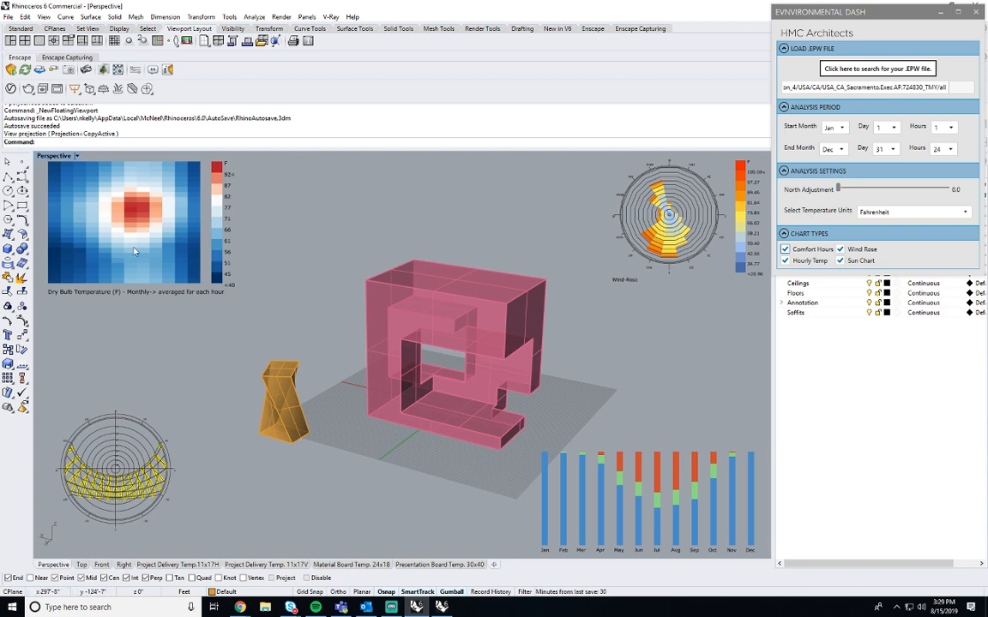
right_click_drag(678, 387, 644, 382)
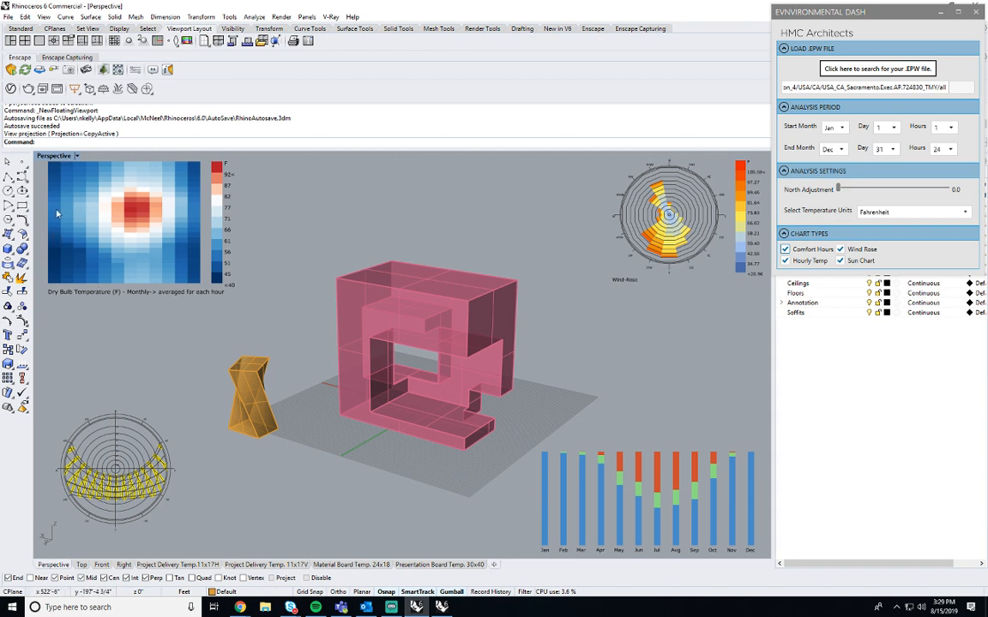
Try to window-select the hourly temperature and sun path charts in the Perspective viewport.
left_click_drag(254, 556, 37, 156)
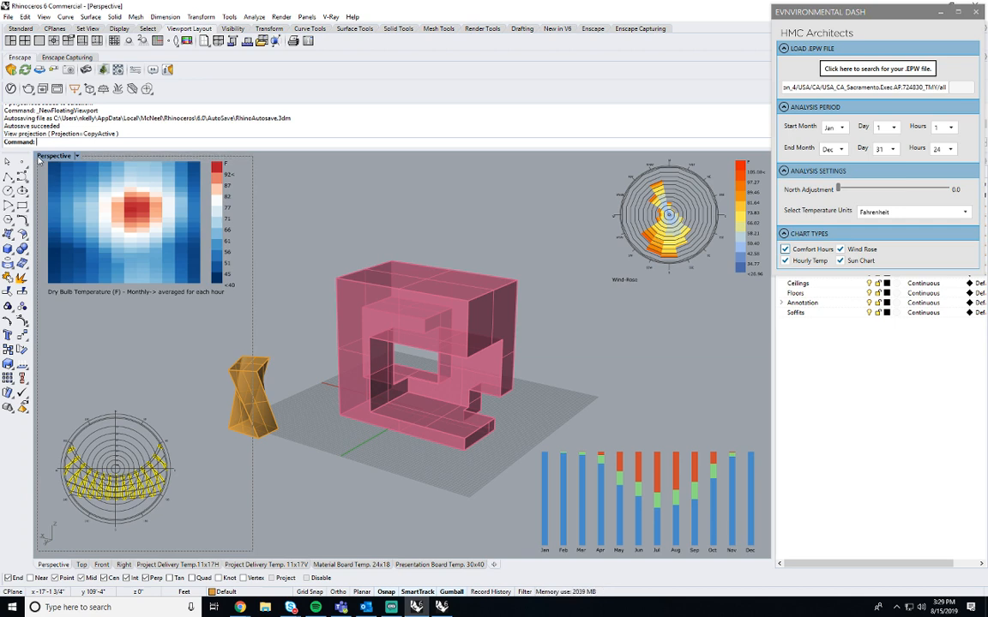
left_click_drag(37, 156, 38, 156)
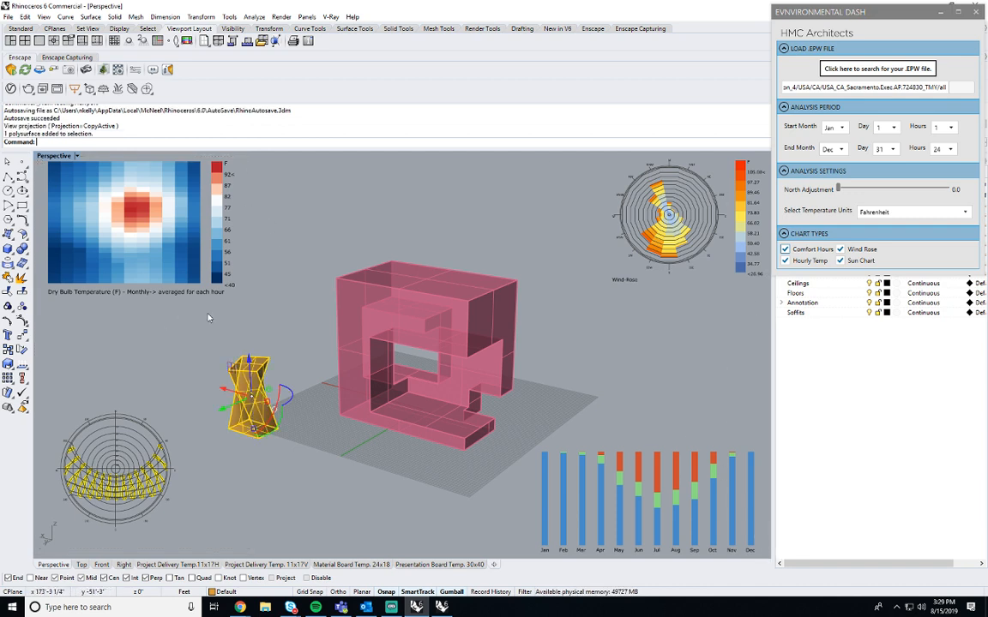
left_click_drag(287, 550, 38, 165)
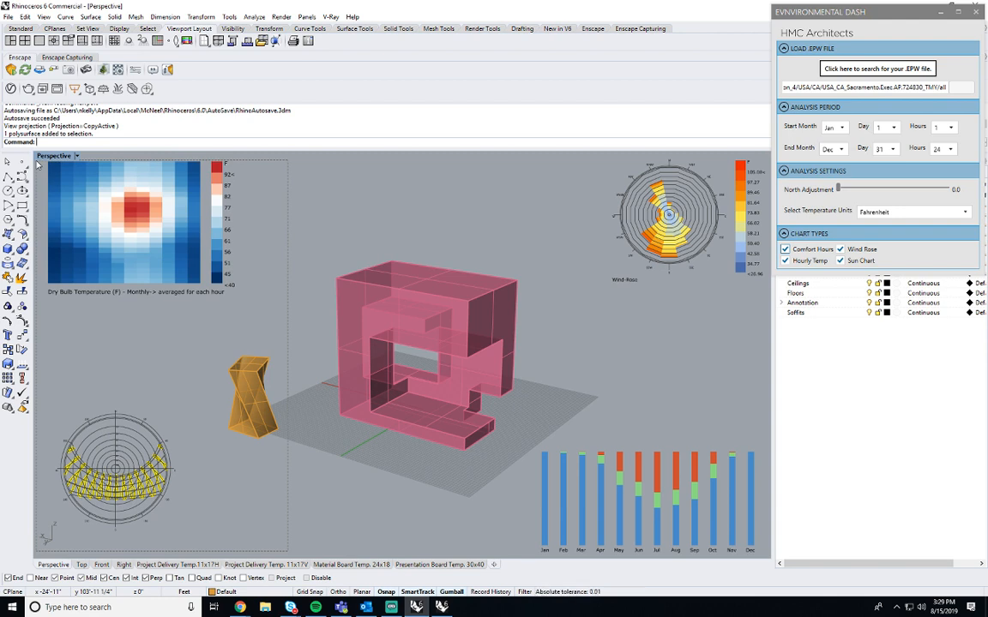
left_click_drag(37, 165, 37, 164)
left_click(191, 498)
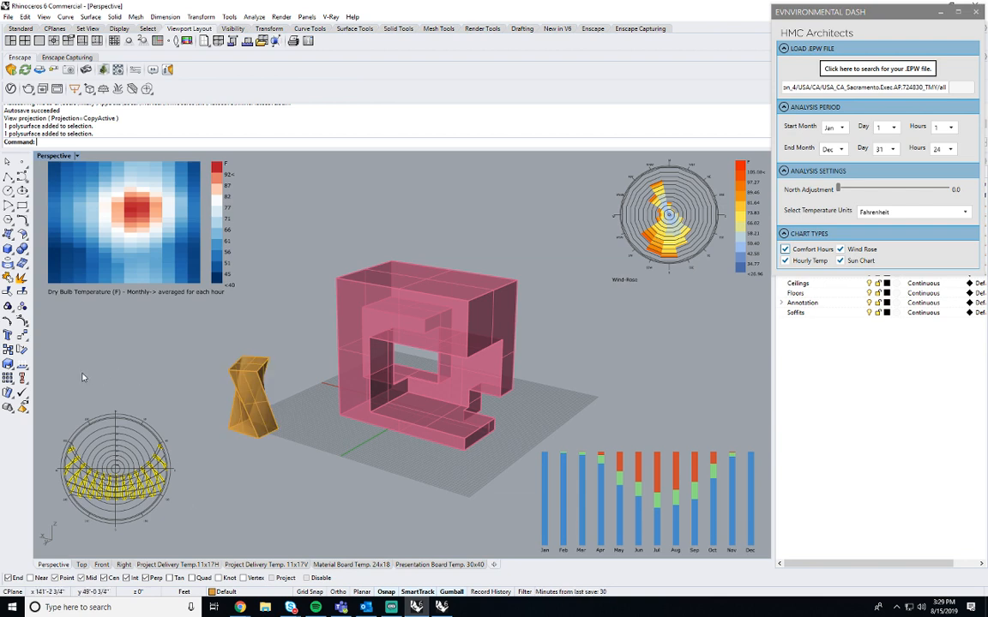
left_click_drag(55, 395, 181, 500)
left_click_drag(203, 545, 50, 397)
Examine the pink model up close and from several angles to see how the charts overlap it.
right_click_drag(530, 372, 553, 403)
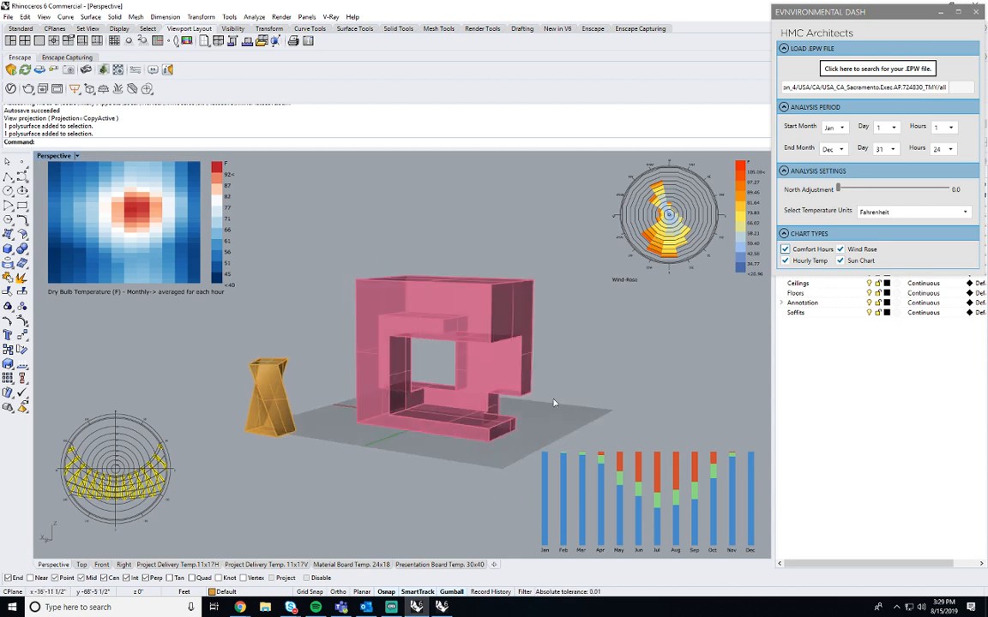
scroll(554, 403, "up", 8)
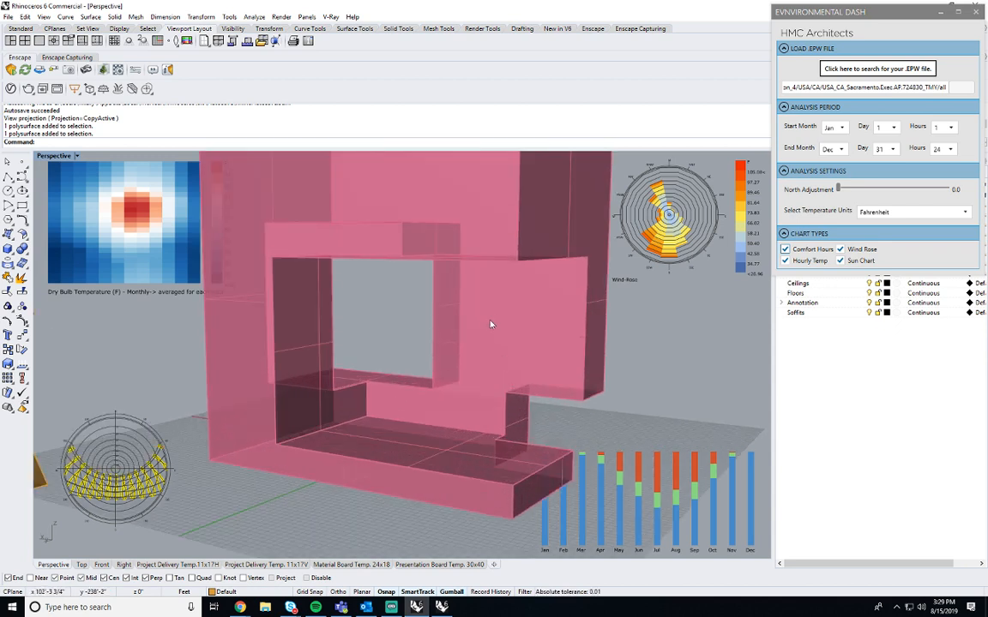
right_click_drag(490, 325, 441, 269, "shift")
scroll(492, 381, "up", 2)
scroll(441, 270, "down", 3)
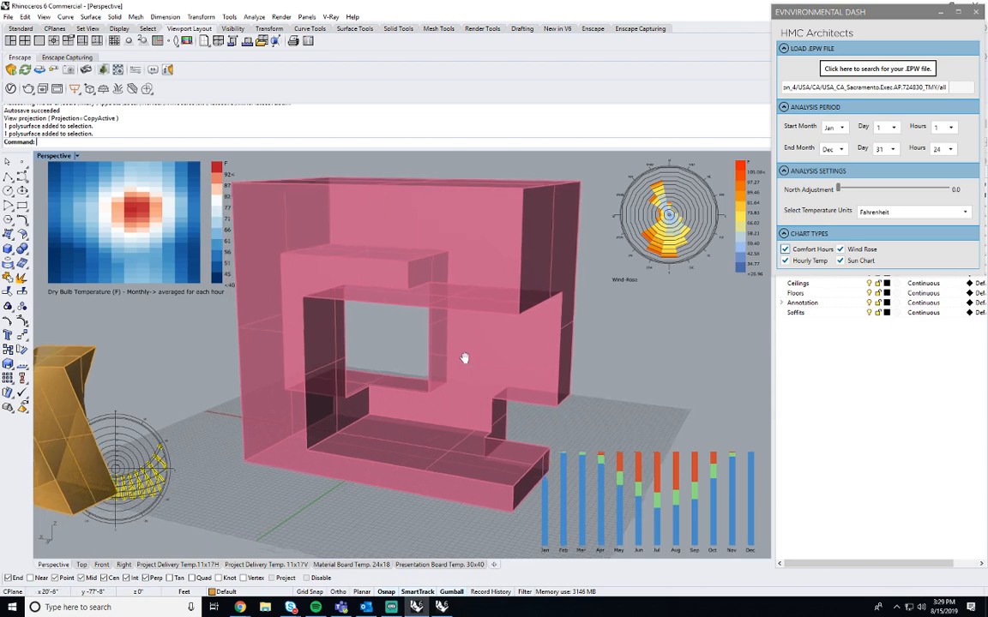
right_click_drag(570, 345, 503, 371)
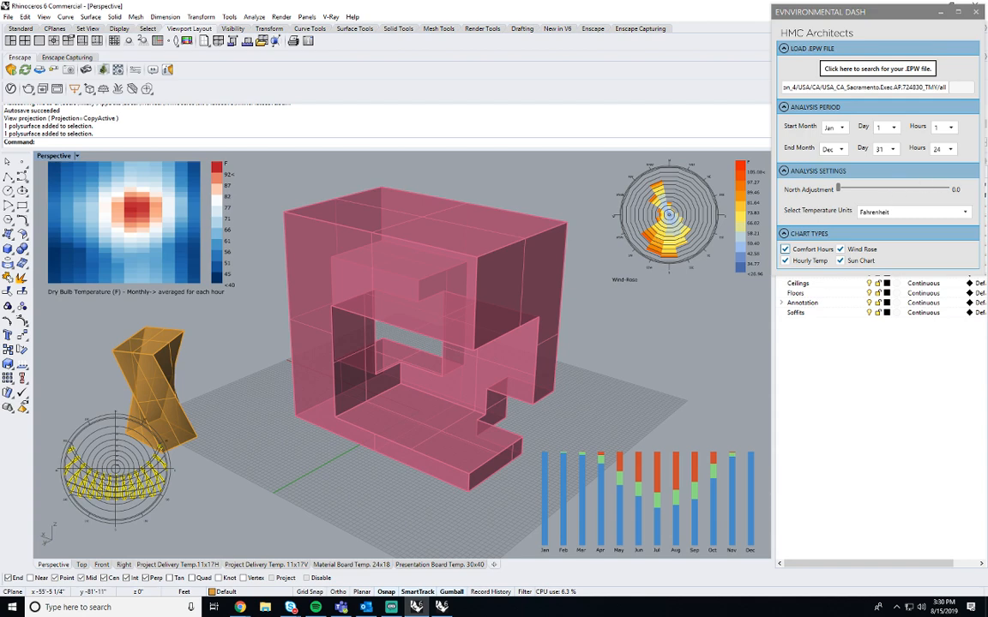
Switch back to Grasshopper, enlarge its window and show the Data Labels group beside the MeshToScreen component.
left_click_drag(987, 163, 264, 73)
left_click_drag(550, 324, 922, 573)
scroll(625, 451, "down", 3)
scroll(626, 455, "down", 3)
right_click_drag(568, 407, 703, 466)
scroll(557, 313, "up", 5)
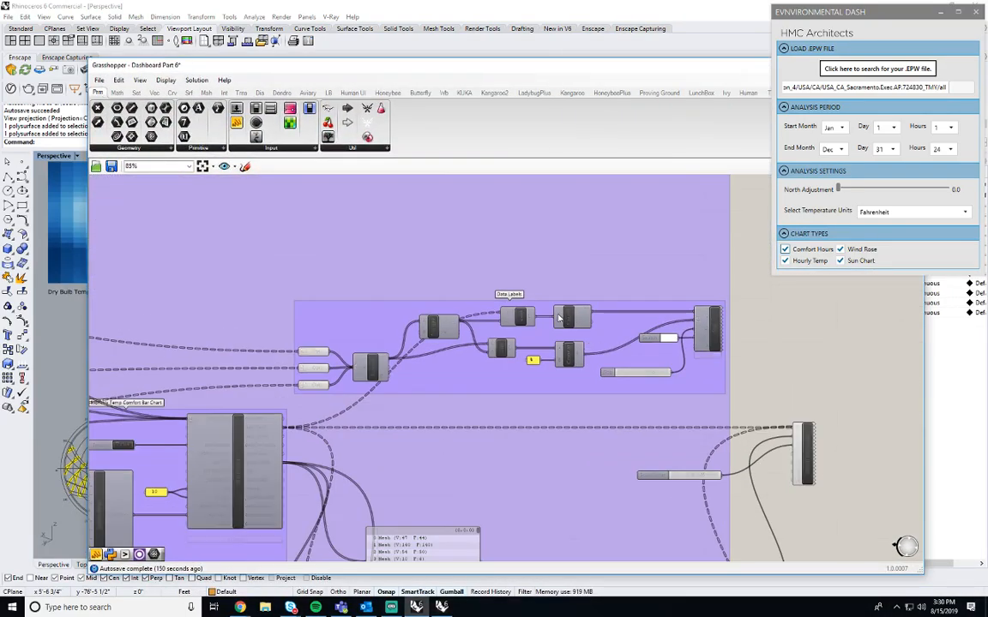
right_click_drag(632, 368, 586, 342)
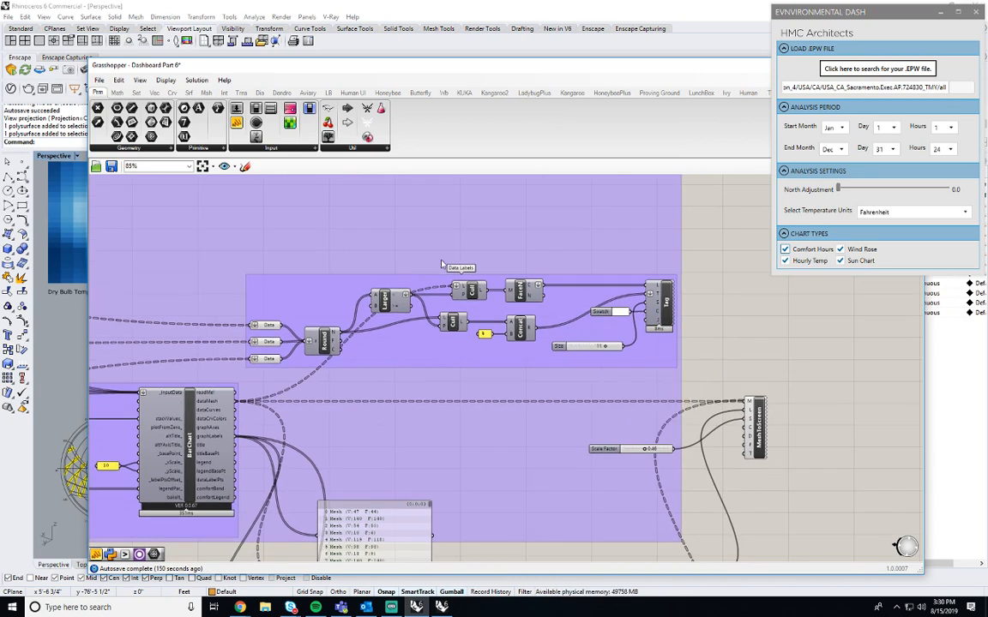
Shift the Data Labels group slightly up and move the MeshToScreen component down beside the Scale Factor slider.
left_click_drag(444, 286, 426, 276)
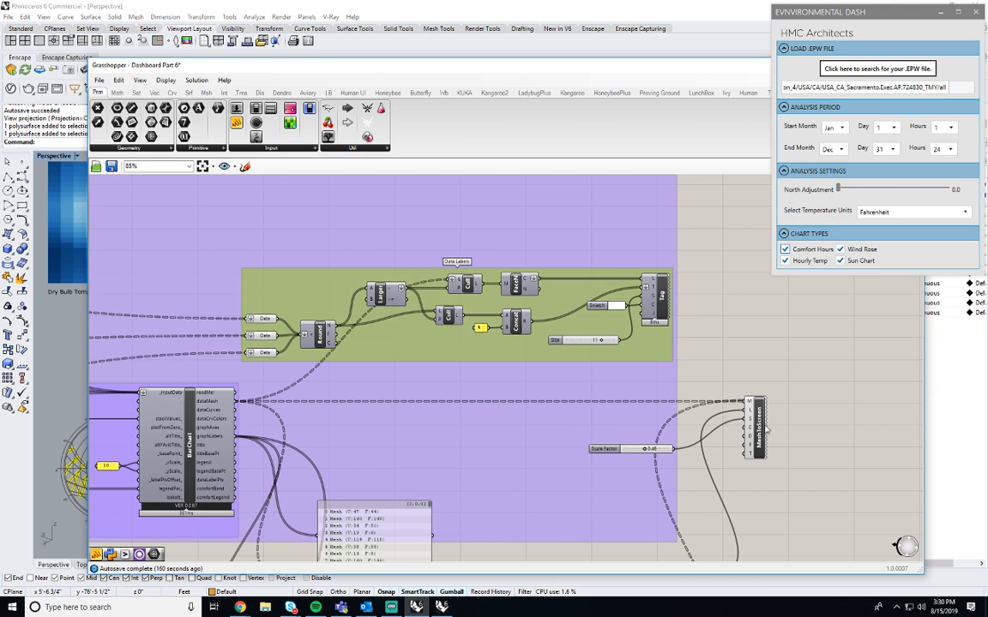
left_click_drag(761, 426, 752, 456)
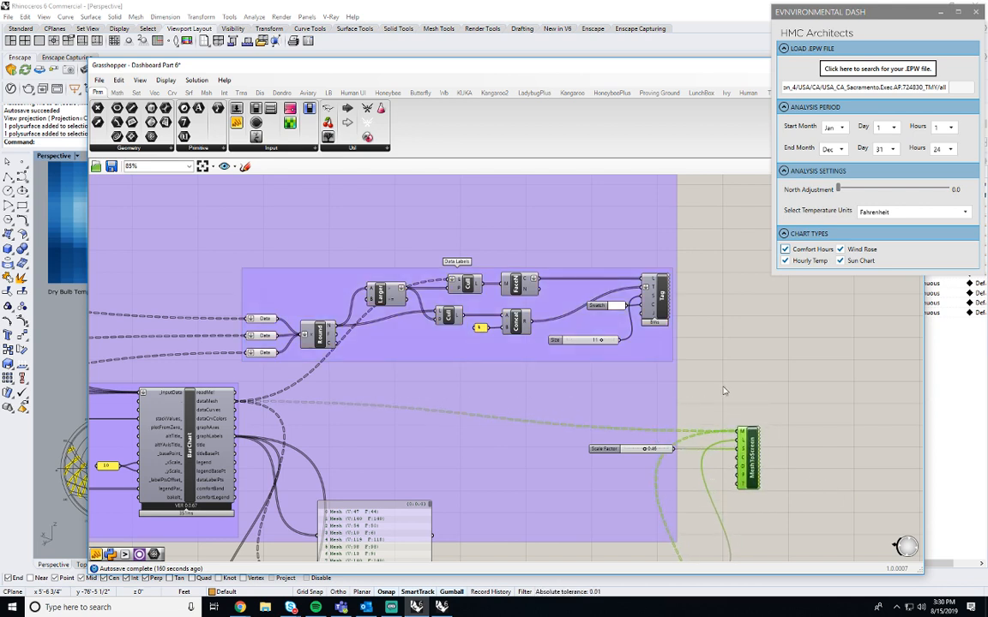
left_click(724, 390)
right_click_drag(723, 390, 723, 379)
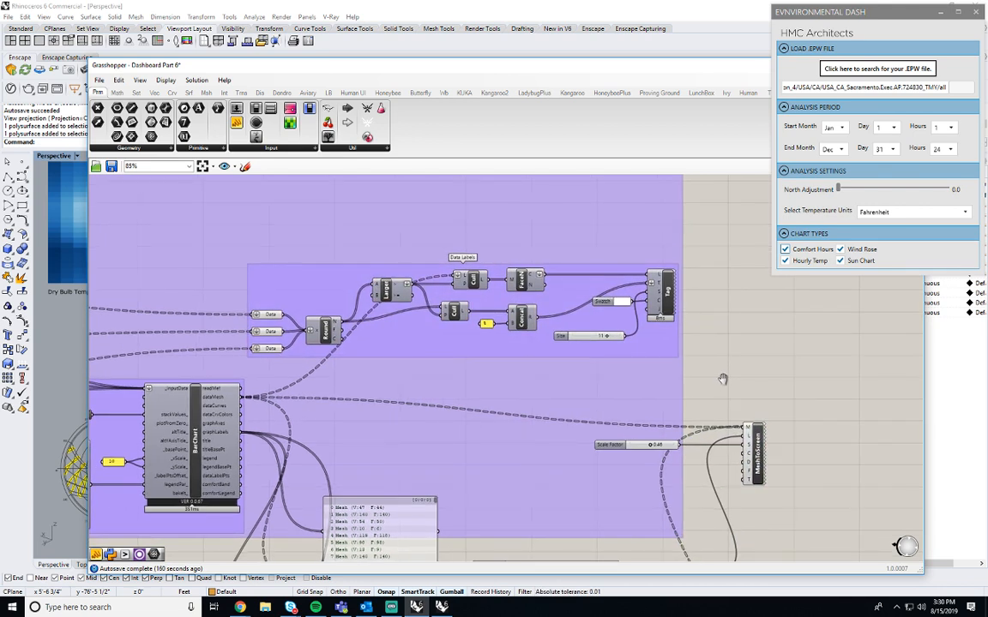
right_click(668, 294)
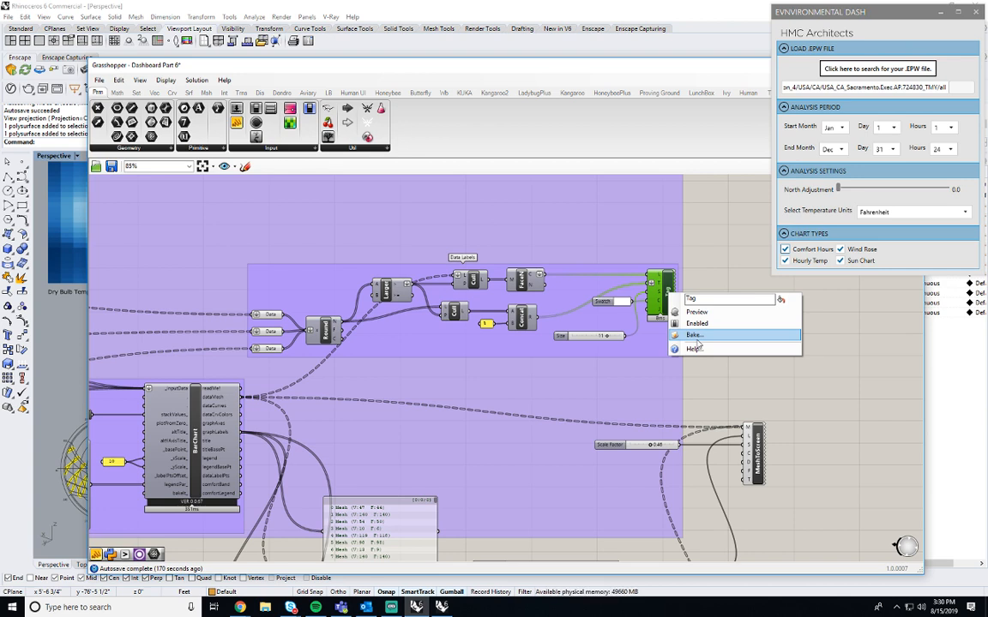
left_click(755, 403)
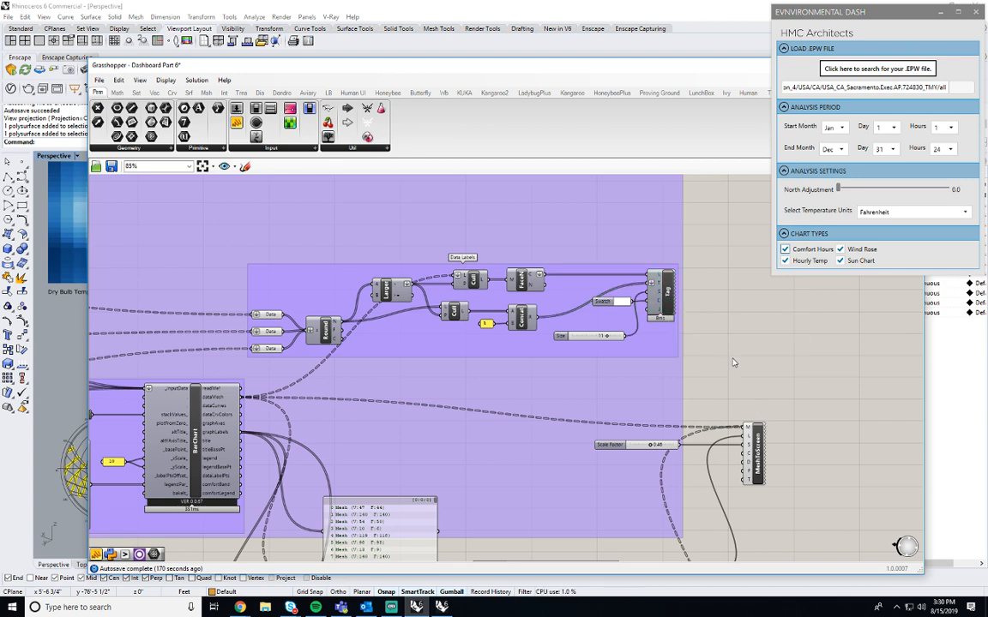
left_click_drag(452, 72, 446, 55)
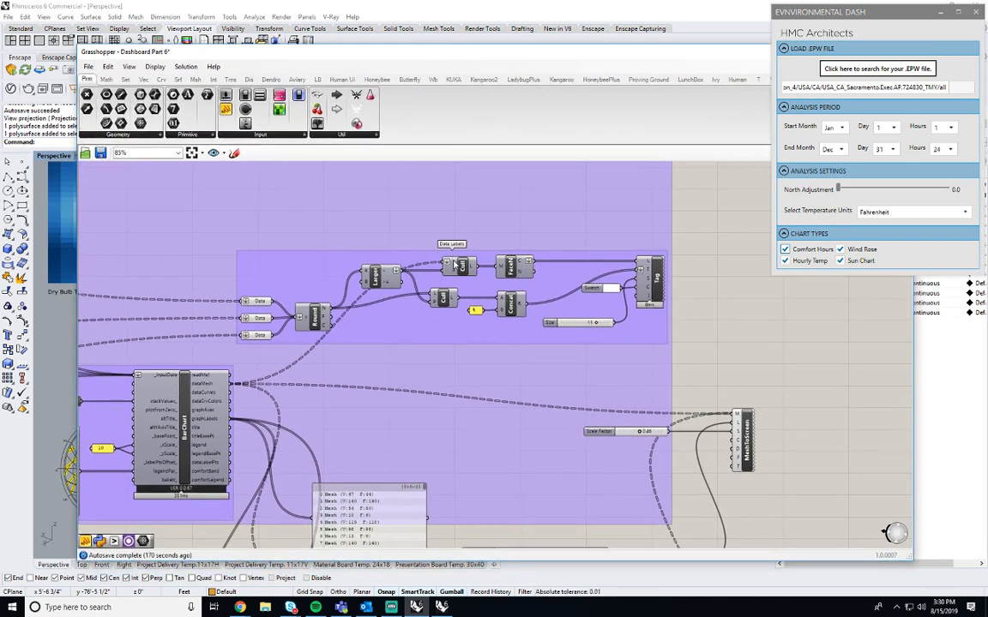
Add a panel beside the Data Labels group, feed it the Concat result, then enlarge it and place it above MeshToScreen.
mouse_move(456, 265)
mouse_move(740, 424)
double_click(733, 373)
double_click(713, 328)
type("panel")
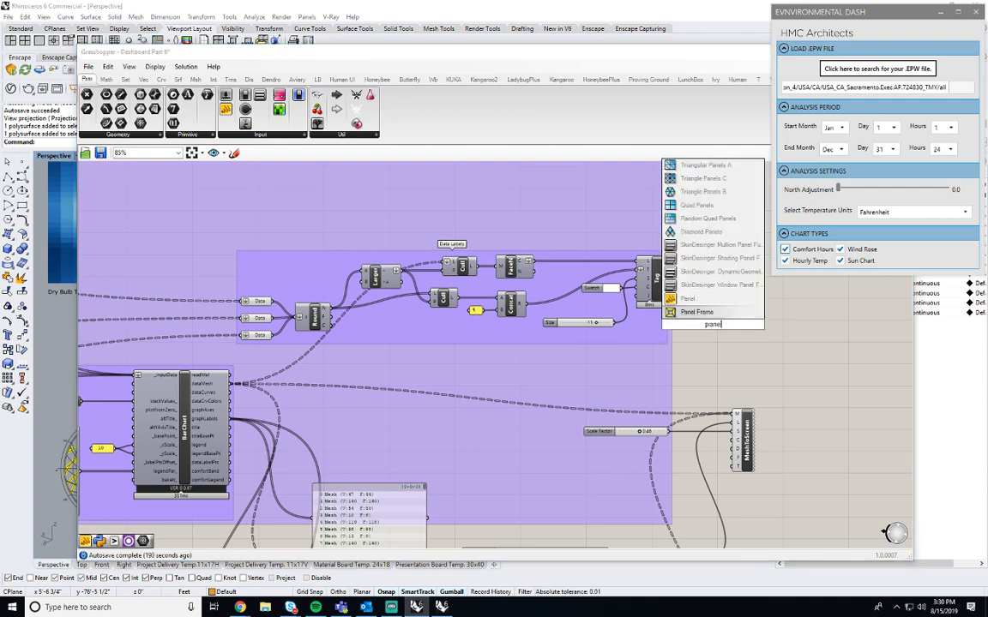
key("Return")
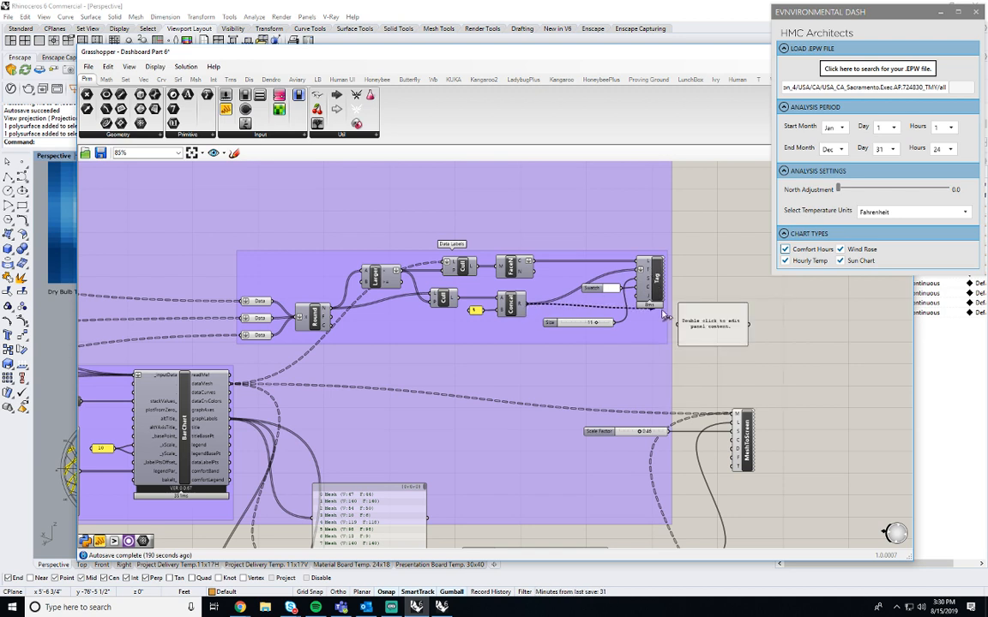
left_click_drag(677, 323, 524, 304)
left_click_drag(716, 333, 798, 391)
left_click_drag(755, 366, 809, 311)
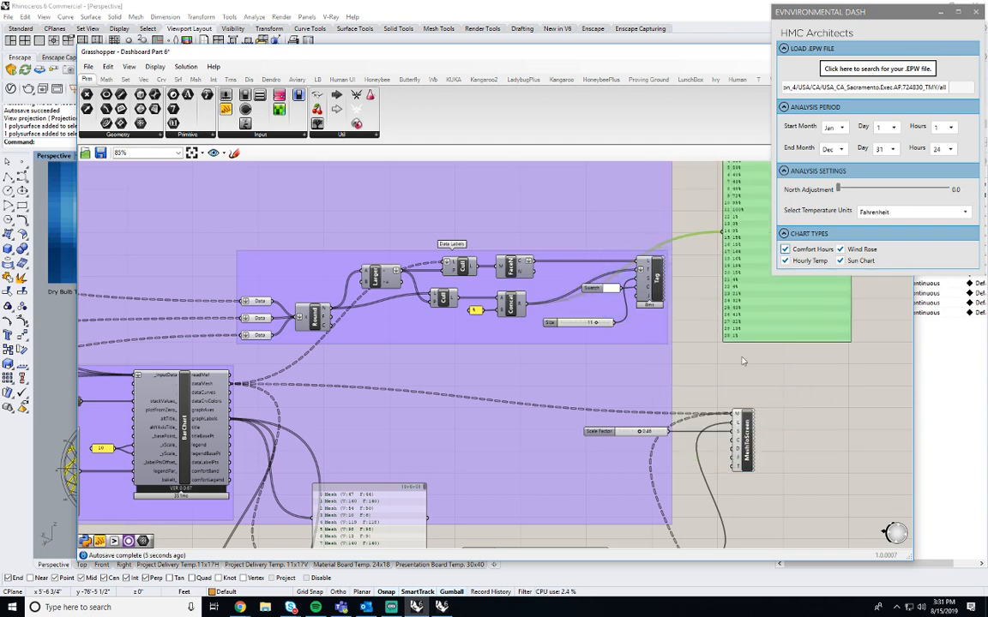
right_click_drag(743, 361, 664, 442)
left_click_drag(694, 369, 681, 332)
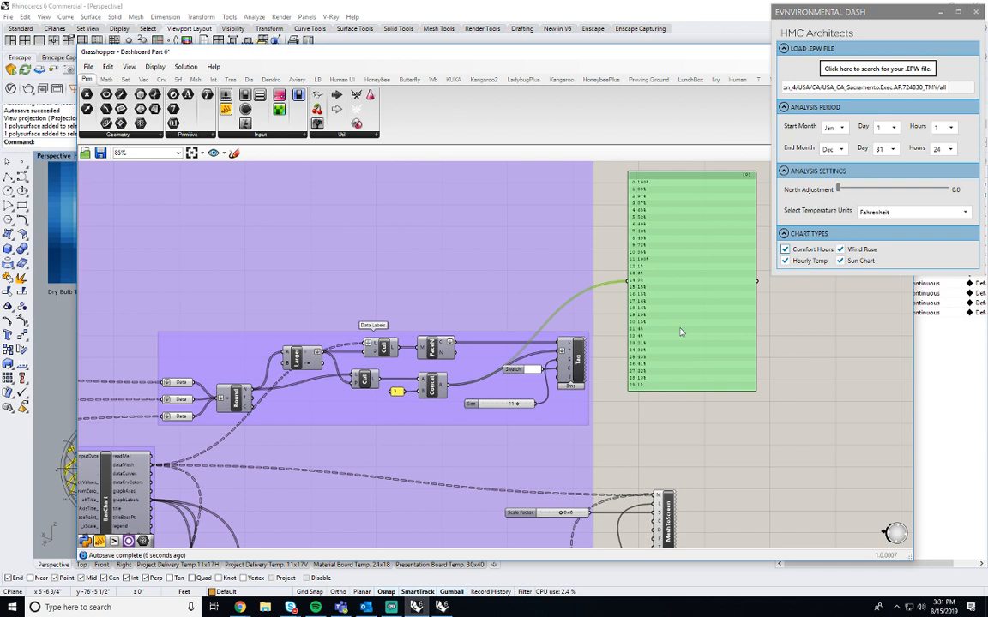
left_click(742, 498)
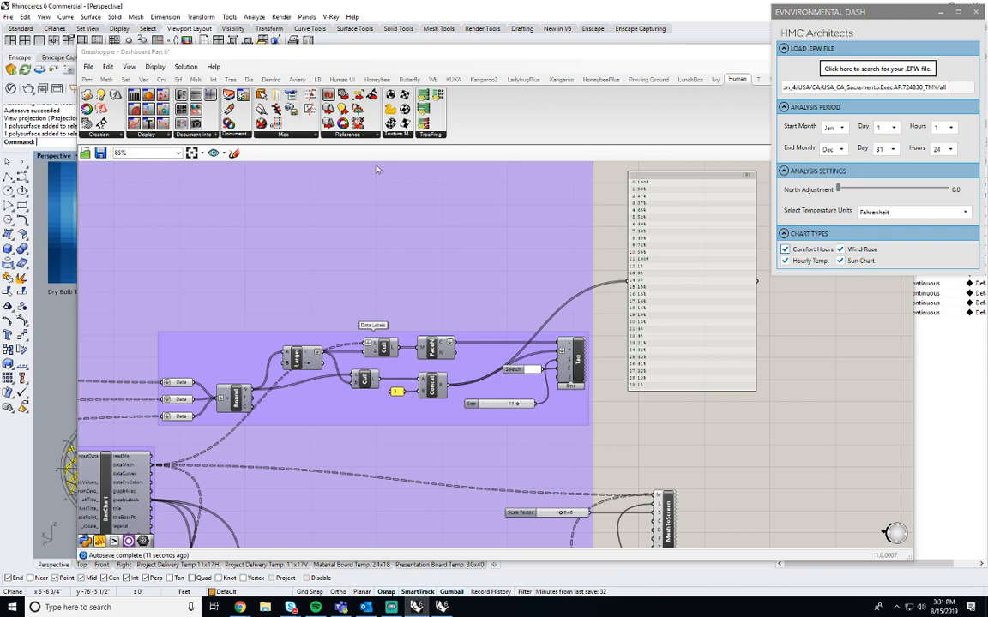
Add Human's Render Text to Screen component between the panel and the MeshToScreen component.
left_click(166, 135)
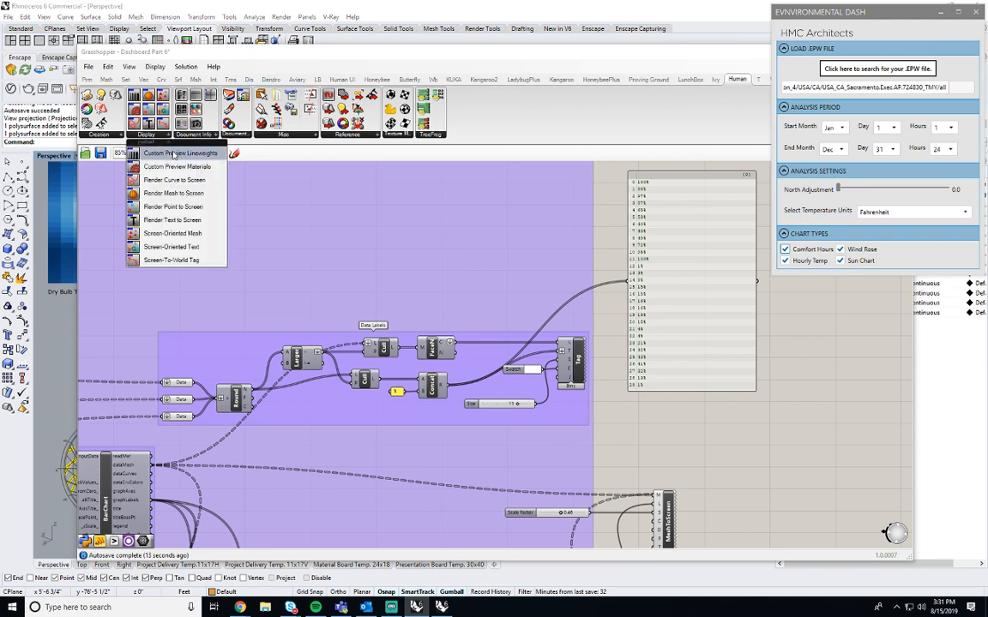
left_click(182, 221)
left_click(660, 435)
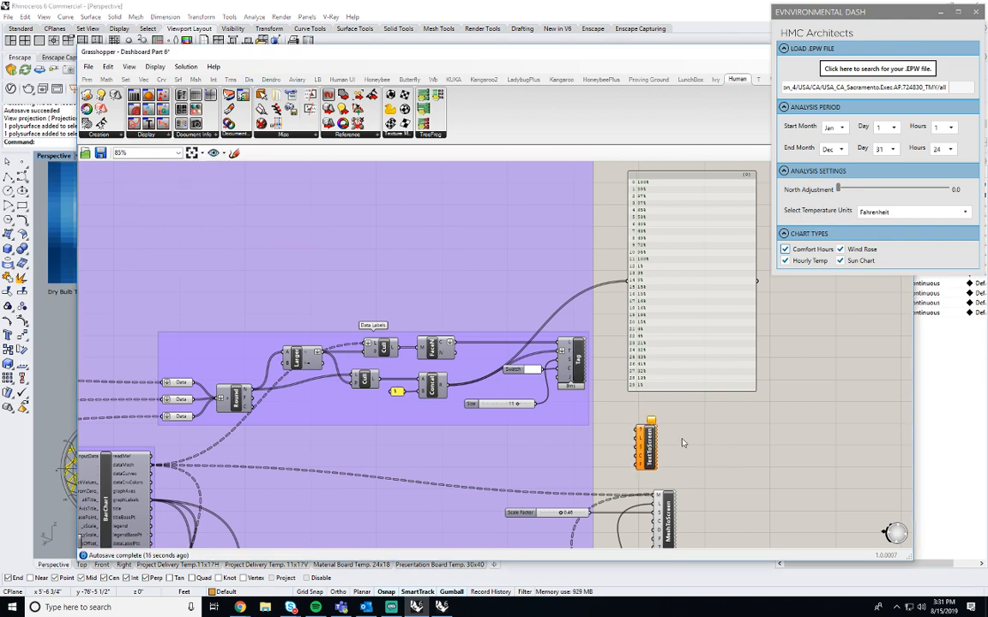
Feed the Concat result into TextToScreen's text input and the face centres from FaceN into its location input.
scroll(661, 437, "up", 5)
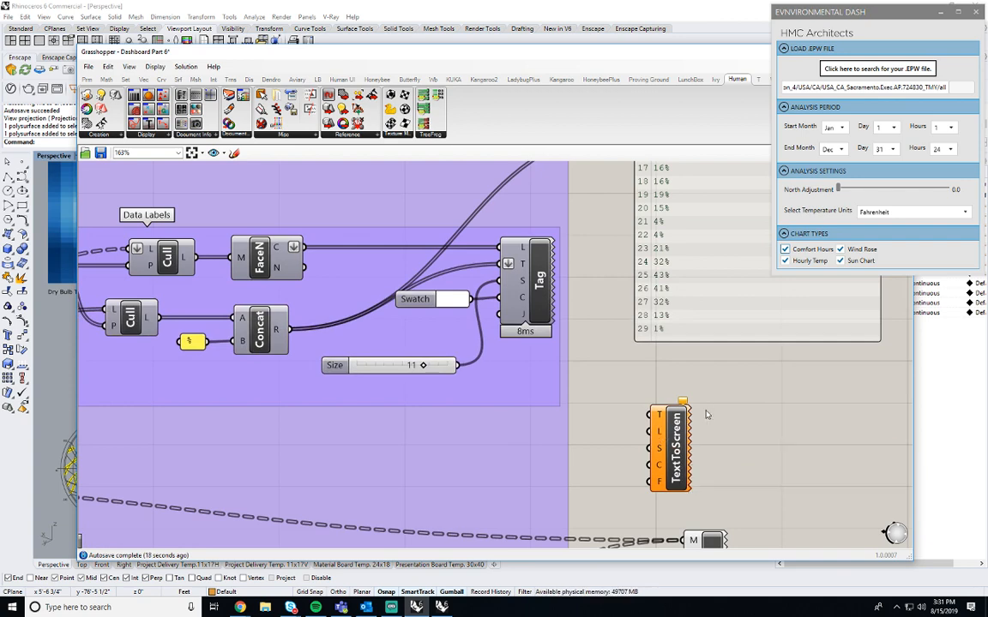
scroll(736, 380, "down", 2)
right_click_drag(738, 371, 767, 344)
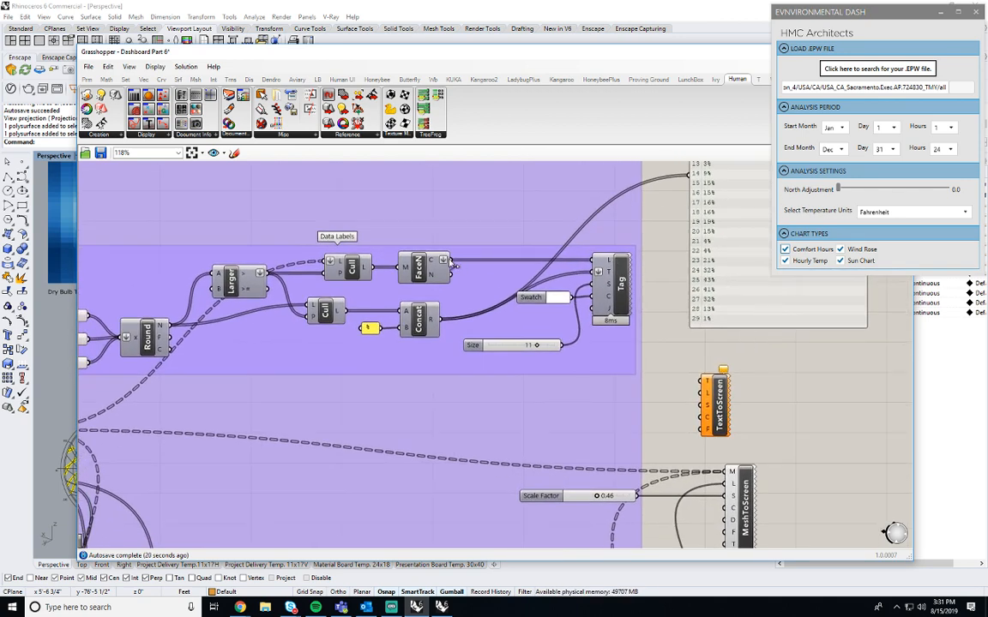
left_click_drag(452, 260, 703, 382)
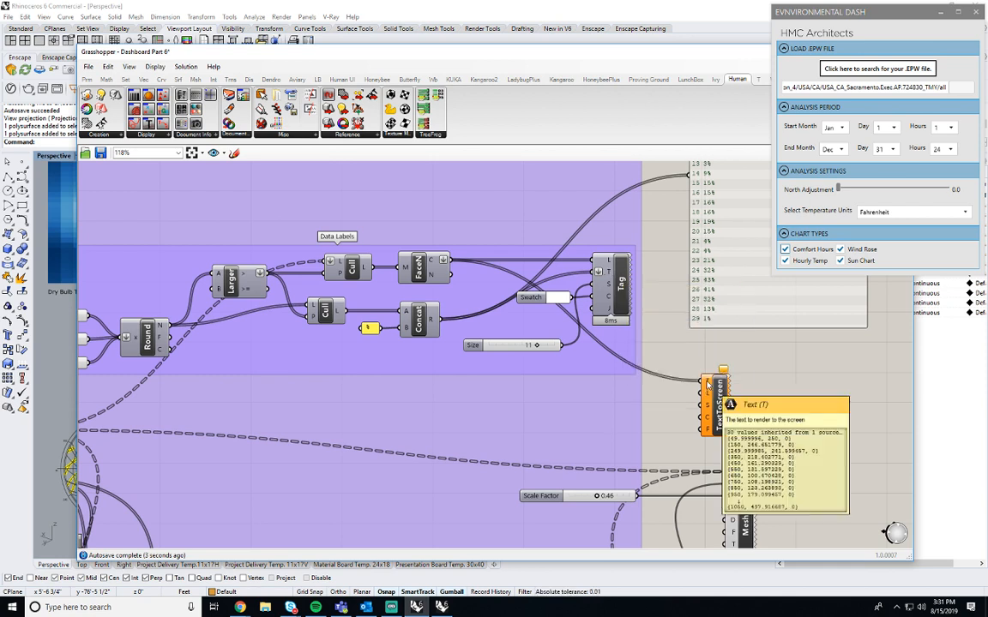
mouse_move(609, 274)
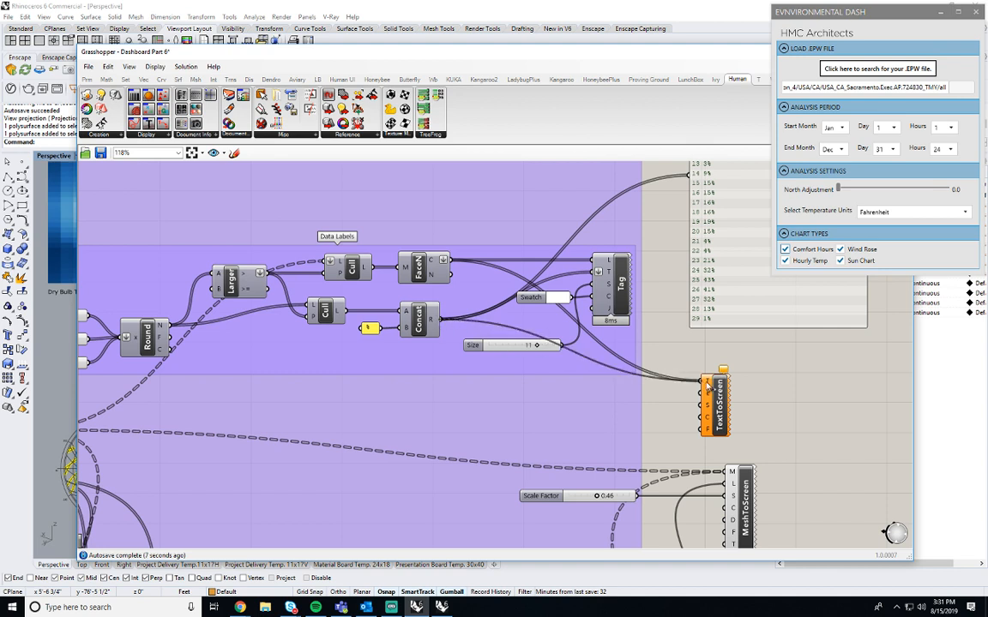
left_click_drag(707, 383, 707, 384)
left_click_drag(451, 260, 715, 396)
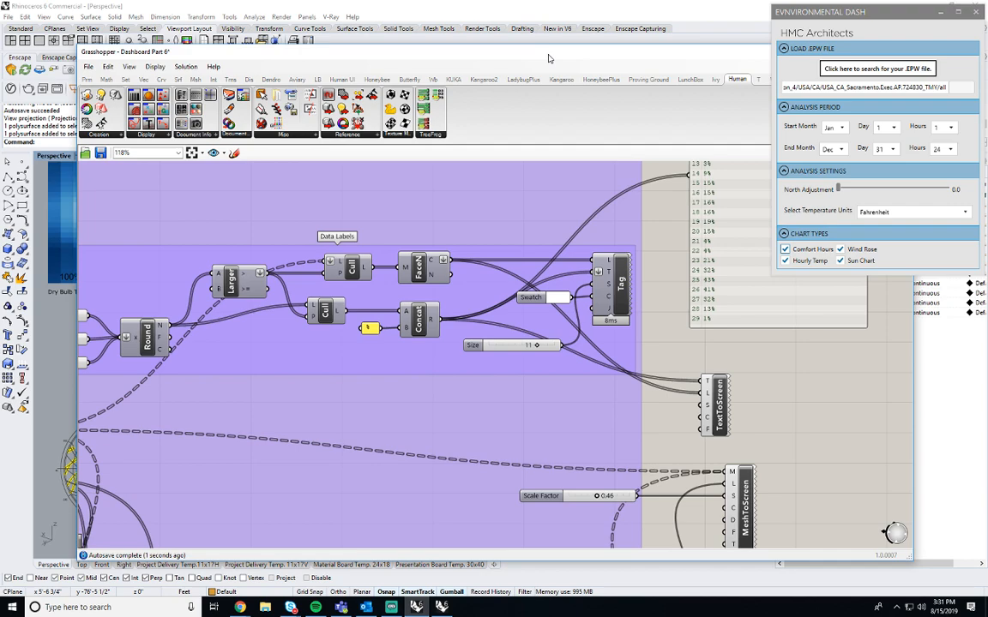
Move the TextToScreen component slightly away from the Data Labels group, above MeshToScreen.
left_click_drag(496, 52, 588, 78)
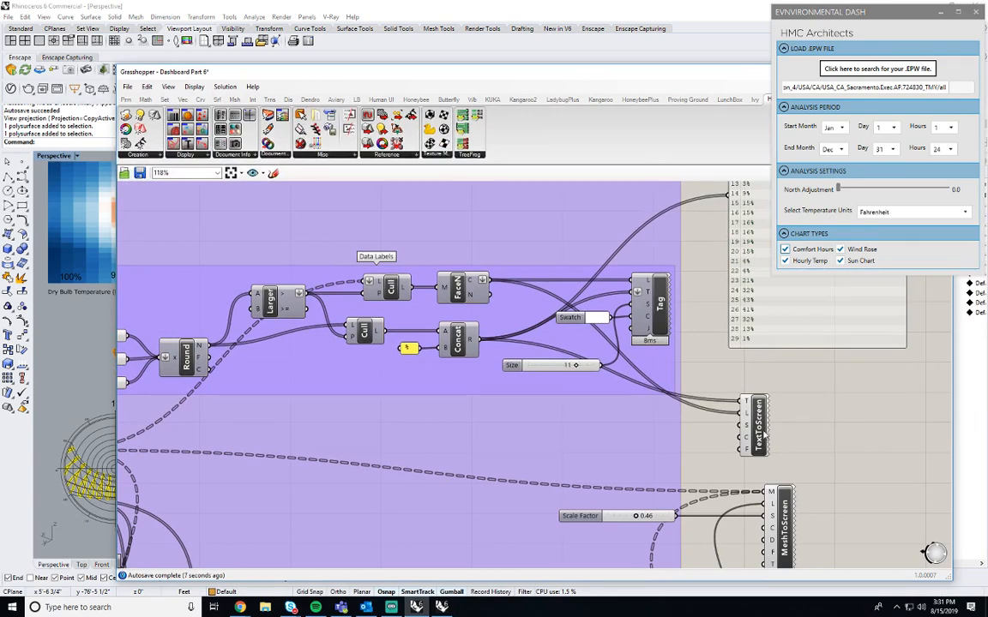
left_click_drag(765, 437, 799, 428)
right_click_drag(855, 427, 812, 332)
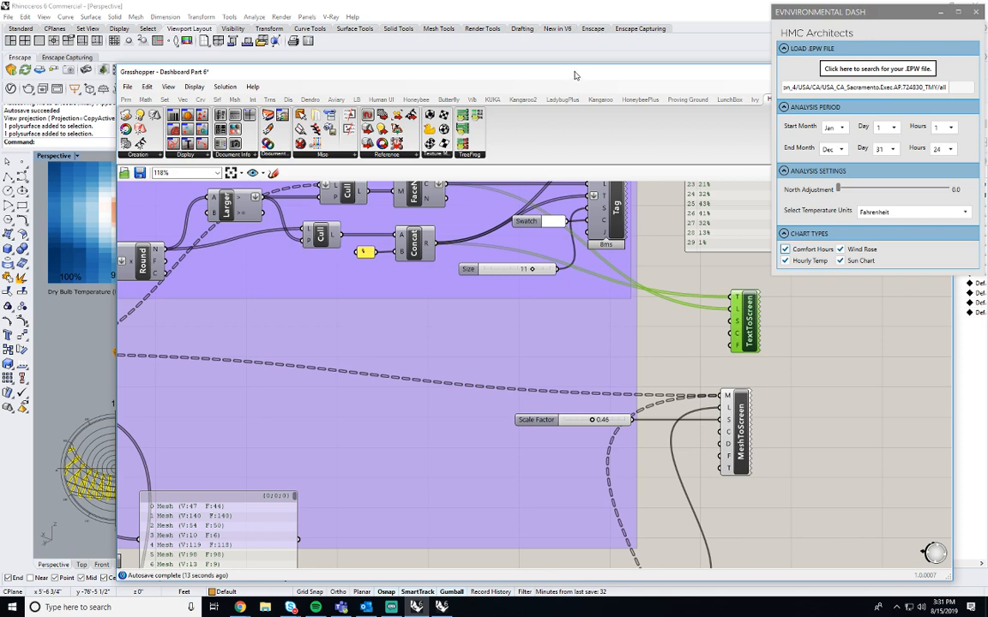
Try feeding TextToScreen's location from the Pt coordinate point, then reconnect the FaceN face centres.
left_click_drag(574, 76, 531, 74)
right_click_drag(642, 337, 548, 356)
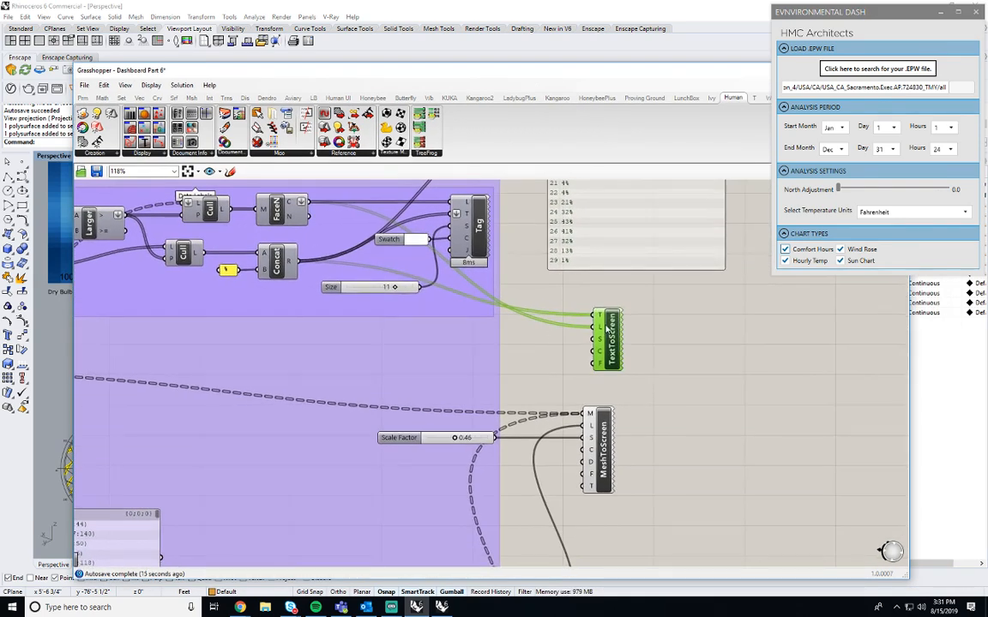
scroll(641, 358, "down", 2)
left_click_drag(559, 533, 613, 324)
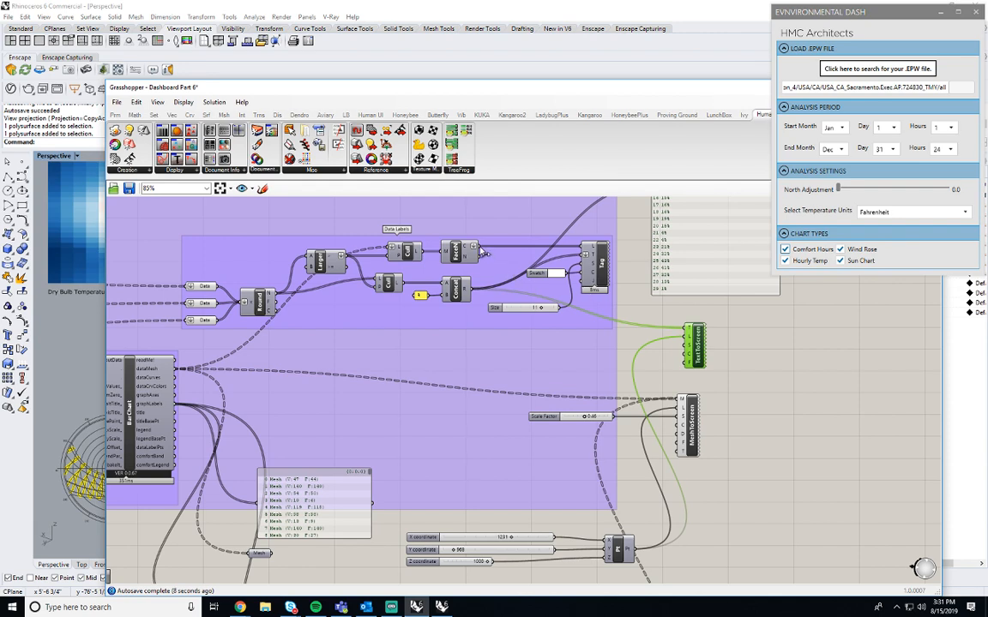
left_click_drag(482, 250, 664, 319)
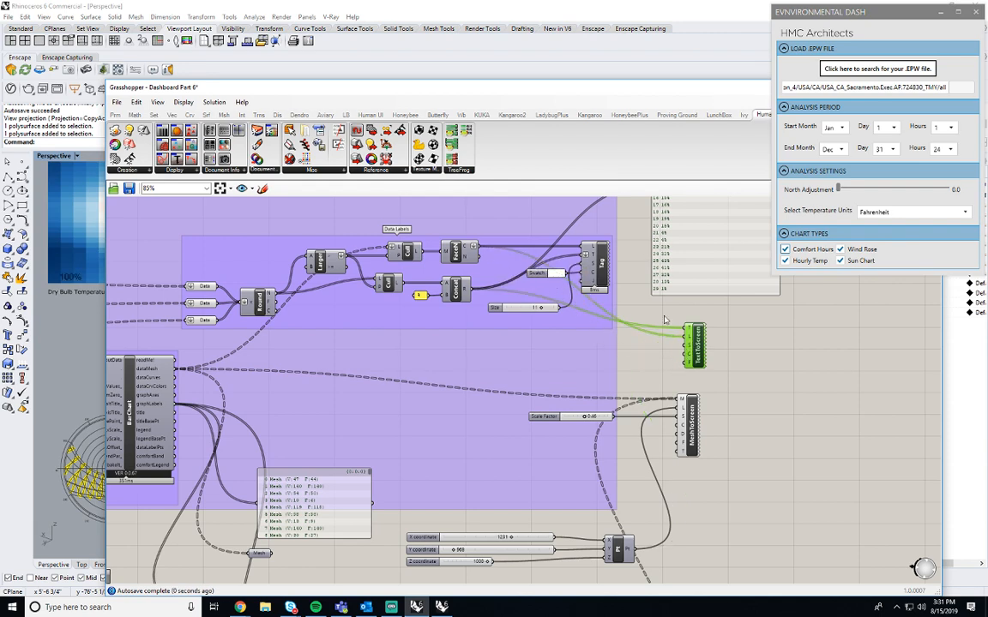
Try driving TextToScreen's size input from the Scale Factor slider, then disconnect it again.
left_click_drag(556, 94, 542, 70)
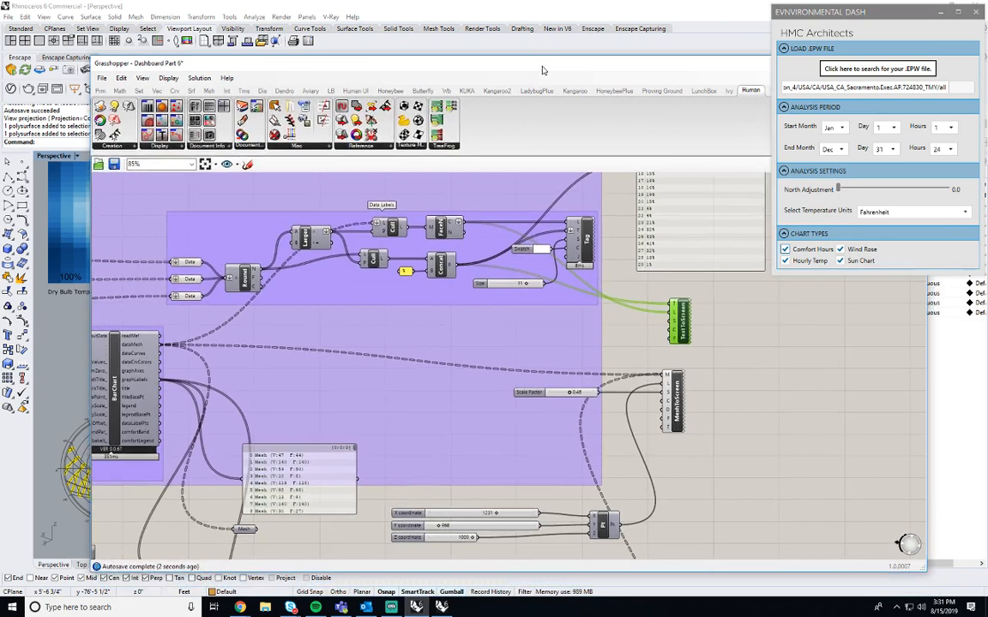
mouse_move(676, 316)
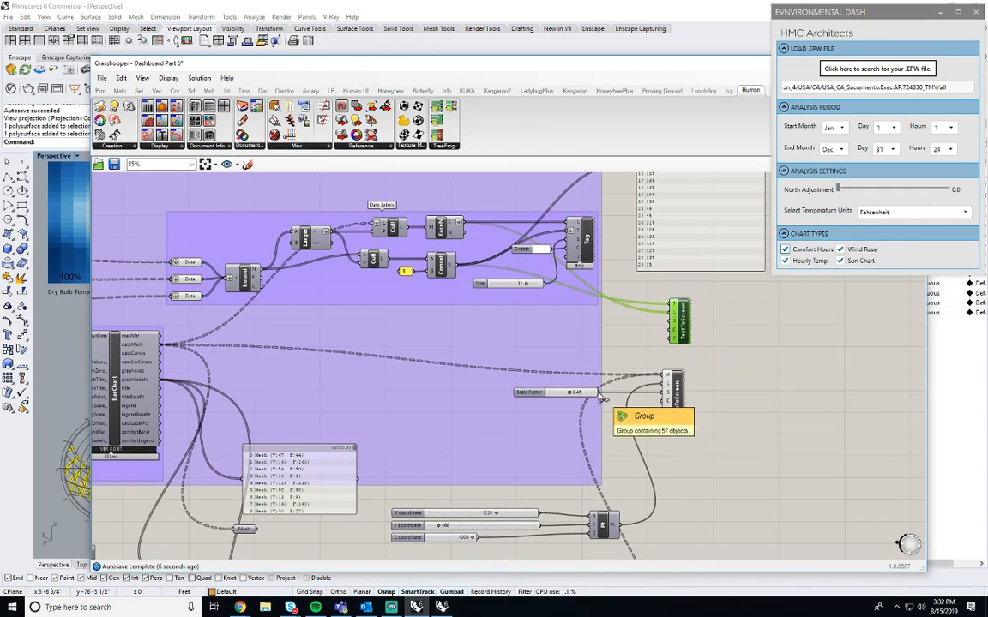
left_click_drag(598, 392, 669, 319)
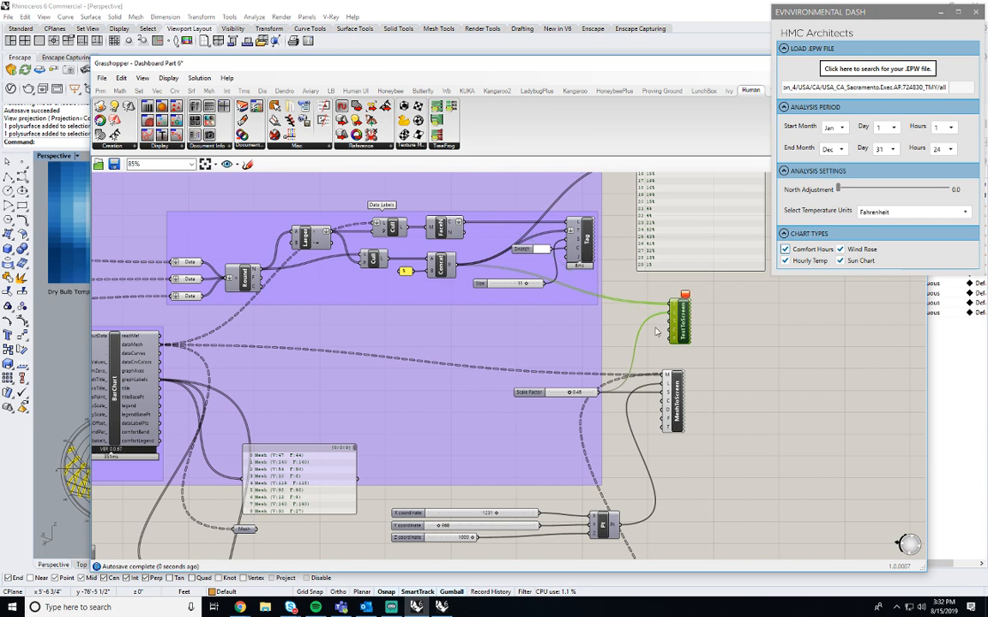
key("ctrl+z")
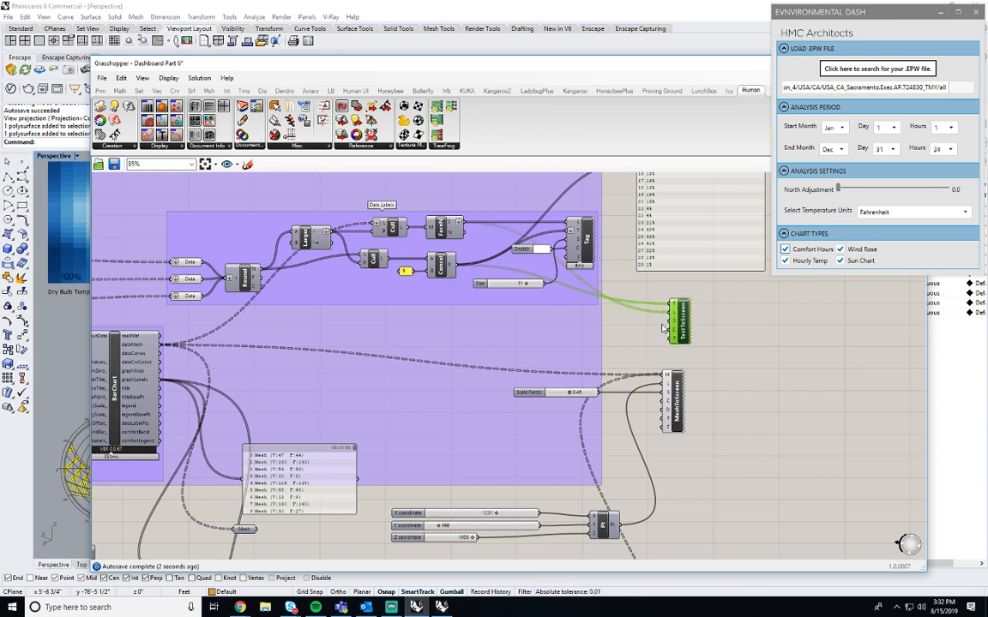
left_click_drag(669, 322, 599, 391)
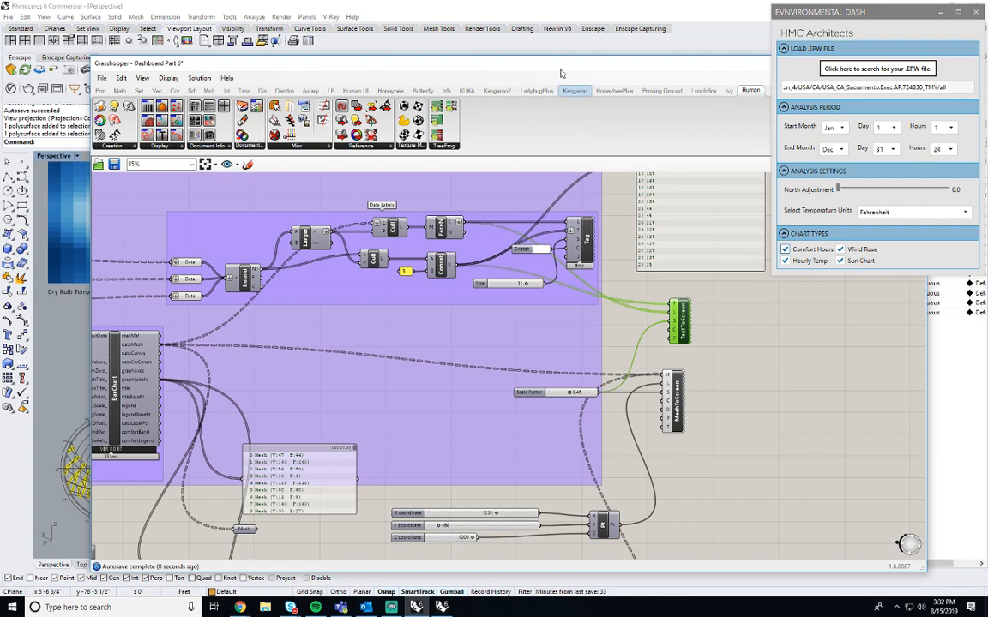
mouse_move(541, 67)
left_mouse_down()
mouse_move(524, 593)
mouse_move(512, 577)
mouse_move(546, 68)
left_mouse_up()
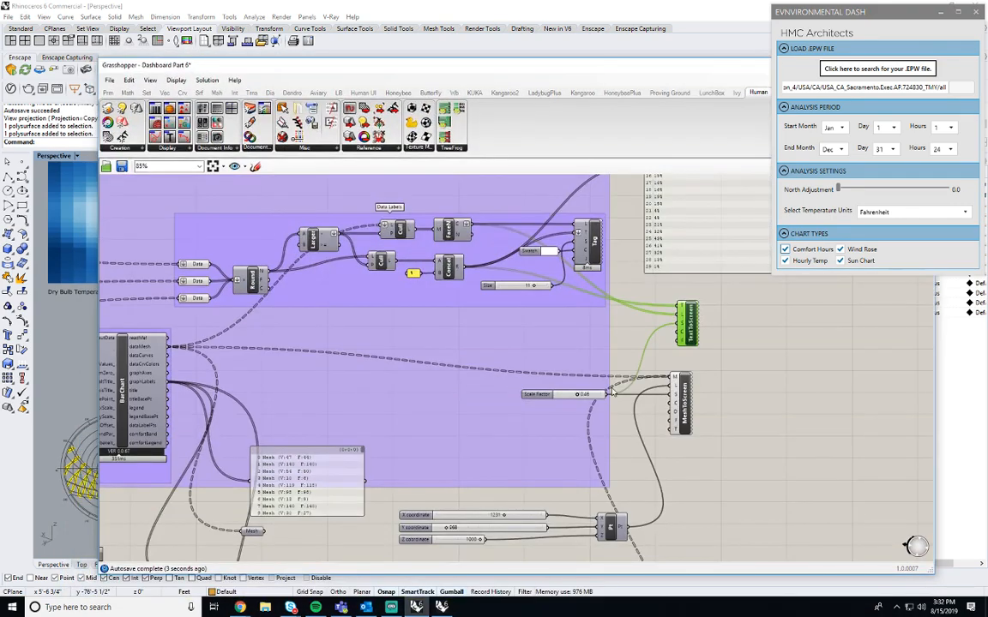
left_click_drag(605, 396, 677, 324, "ctrl")
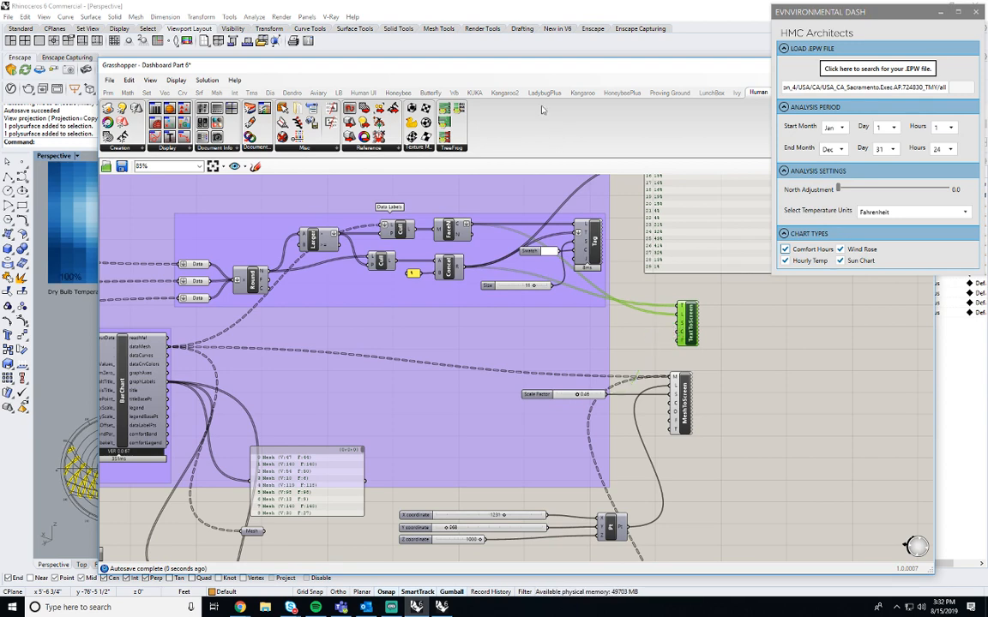
Check the percentage labels over the Perspective viewport and turn on the BarChart component's preview in Grasshopper.
left_click_drag(539, 71, 547, 599)
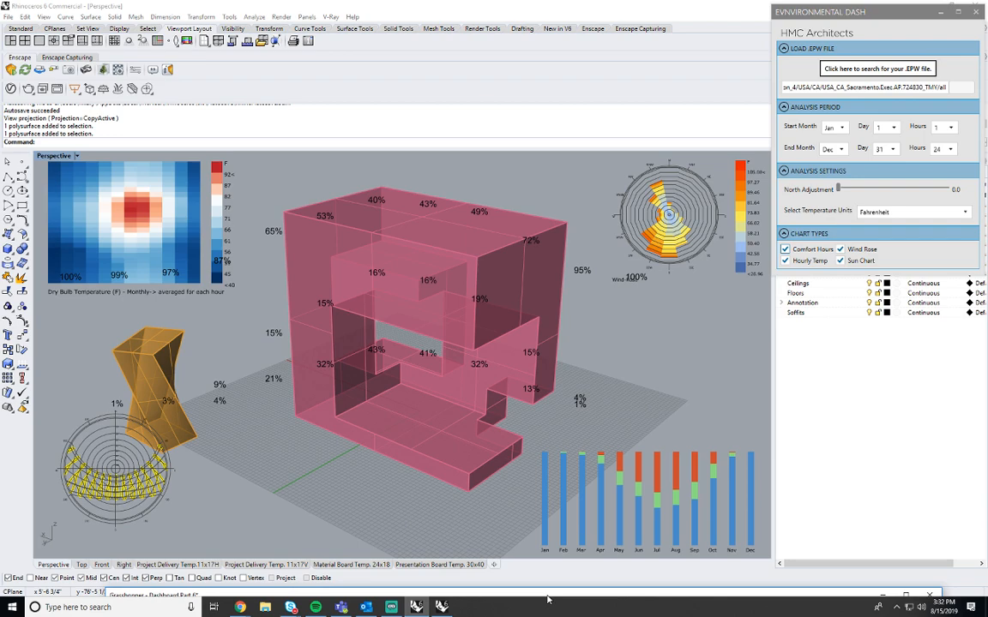
left_click_drag(547, 597, 530, 135)
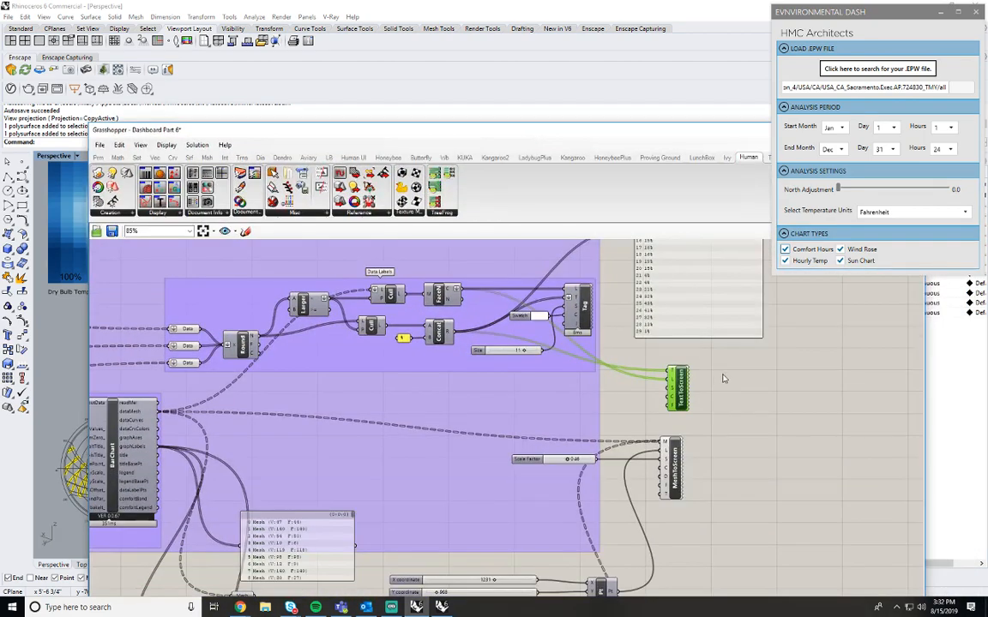
right_click_drag(723, 379, 720, 463)
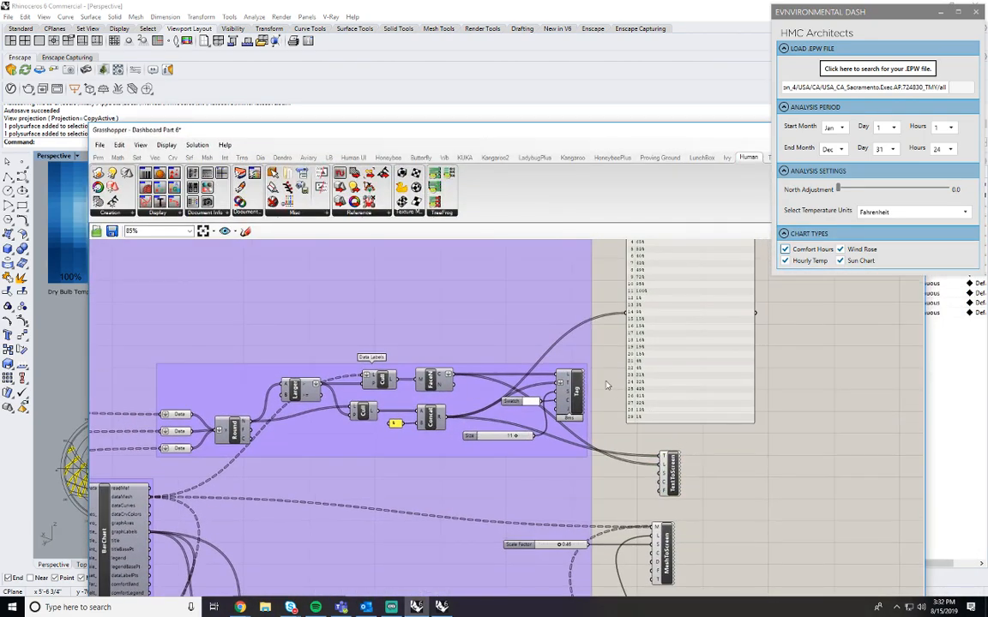
scroll(599, 366, "down", 4)
right_click_drag(598, 366, 723, 354)
scroll(598, 482, "up", 5)
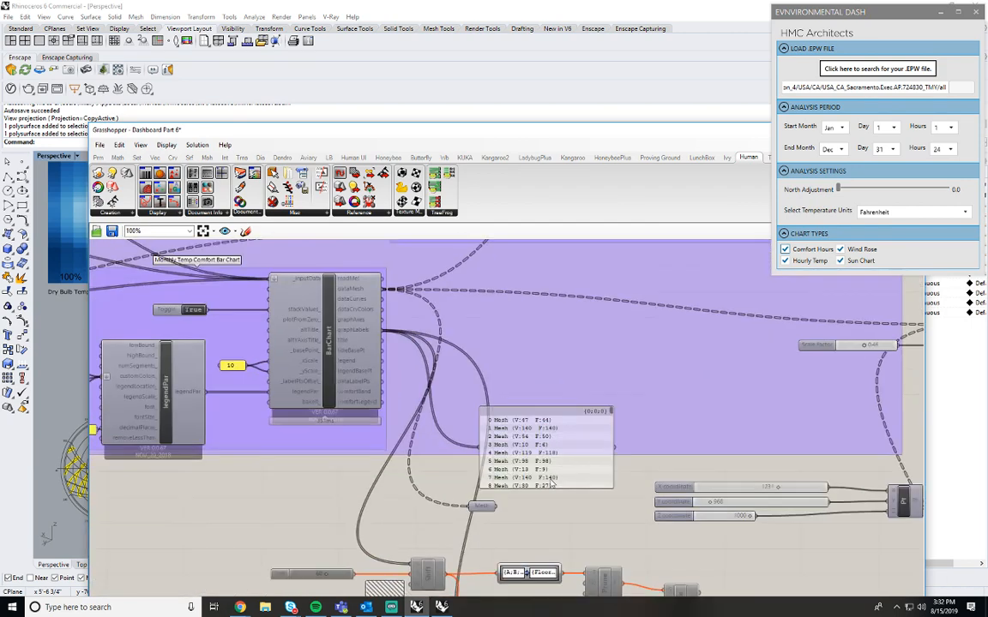
right_click(448, 310)
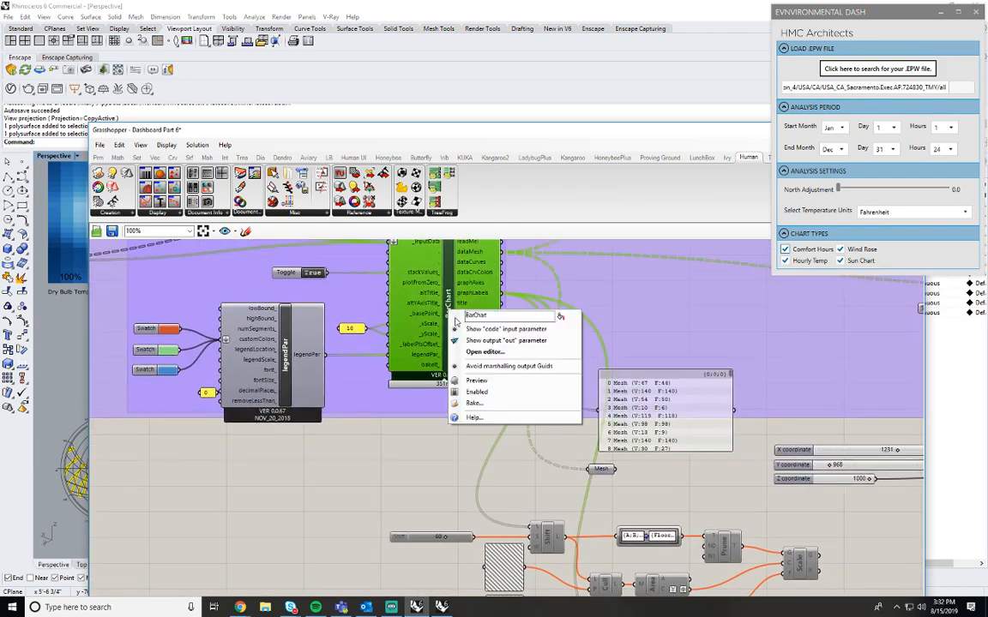
left_click(479, 380)
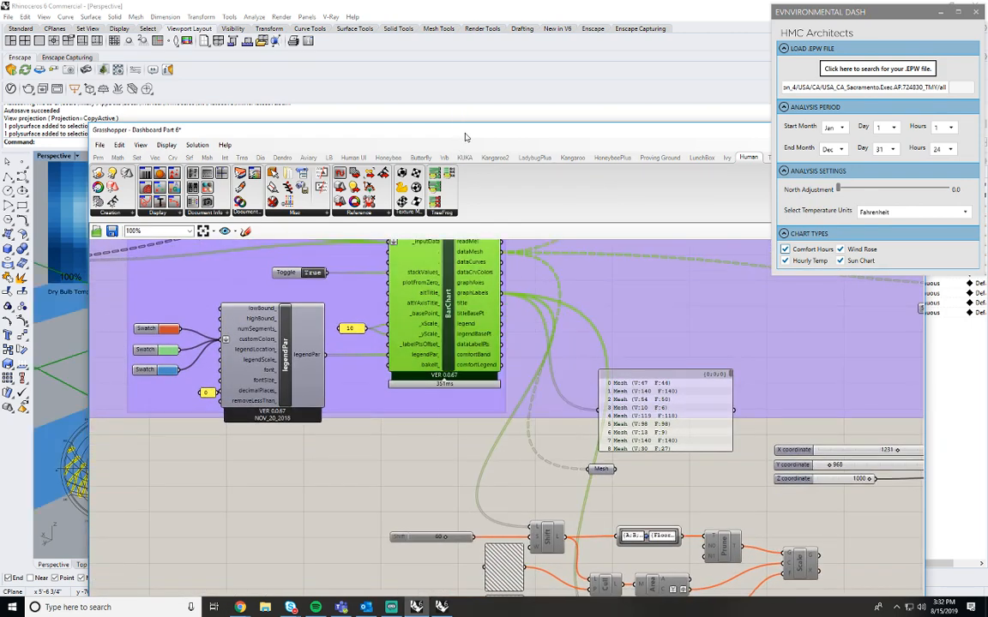
Uncover the Perspective viewport and examine the model-space bar chart's size and position relative to the pink model.
left_click_drag(466, 137, 487, 599)
right_click_drag(495, 375, 317, 397)
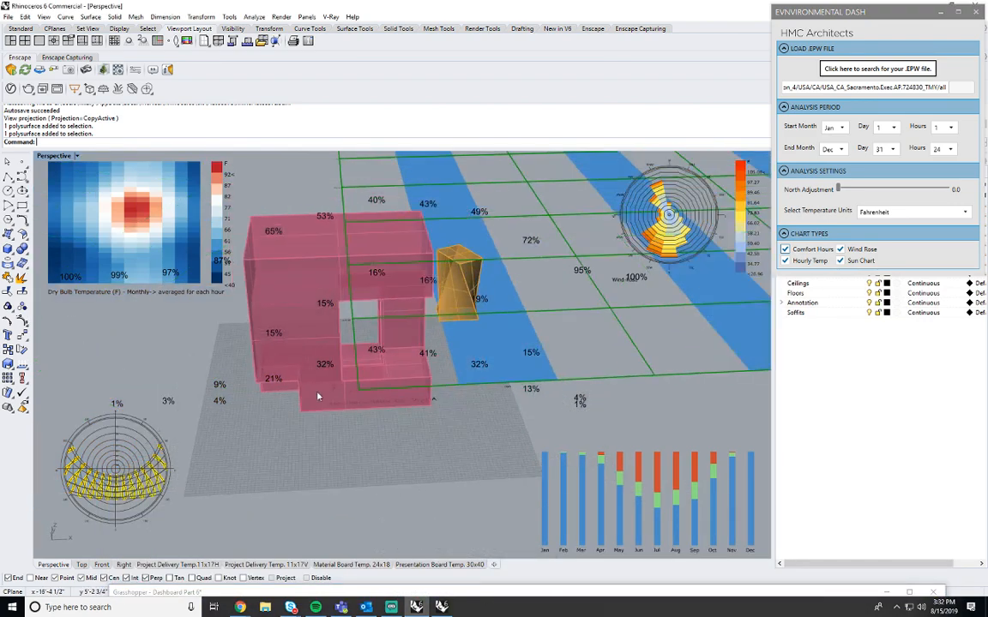
scroll(317, 396, "down", 12)
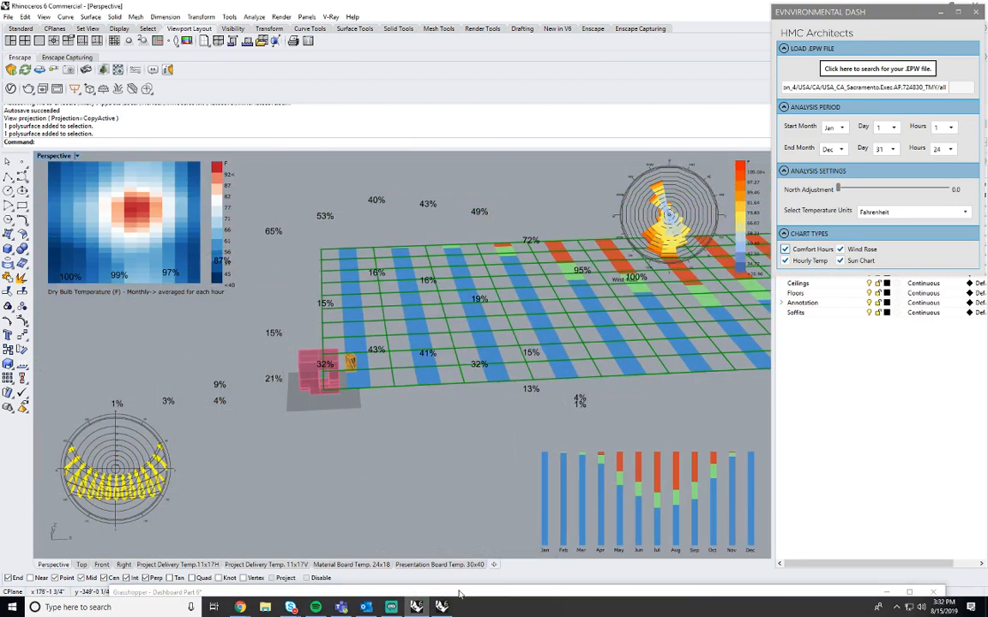
Bring the Grasshopper definition back over the viewport and turn off the BarChart component's preview.
left_click_drag(449, 594, 460, 84)
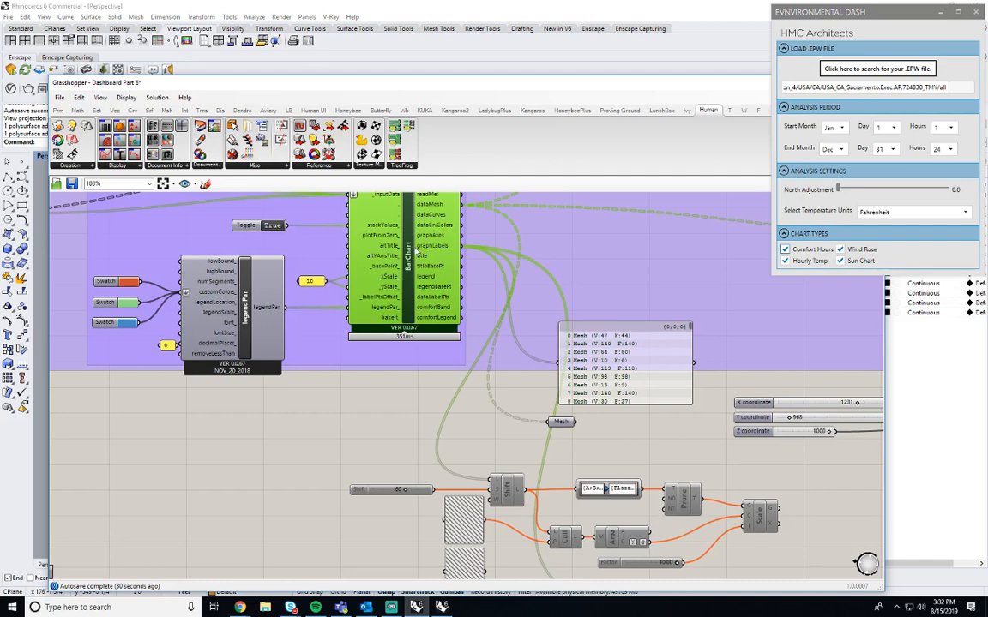
right_click(411, 248)
left_click(440, 320)
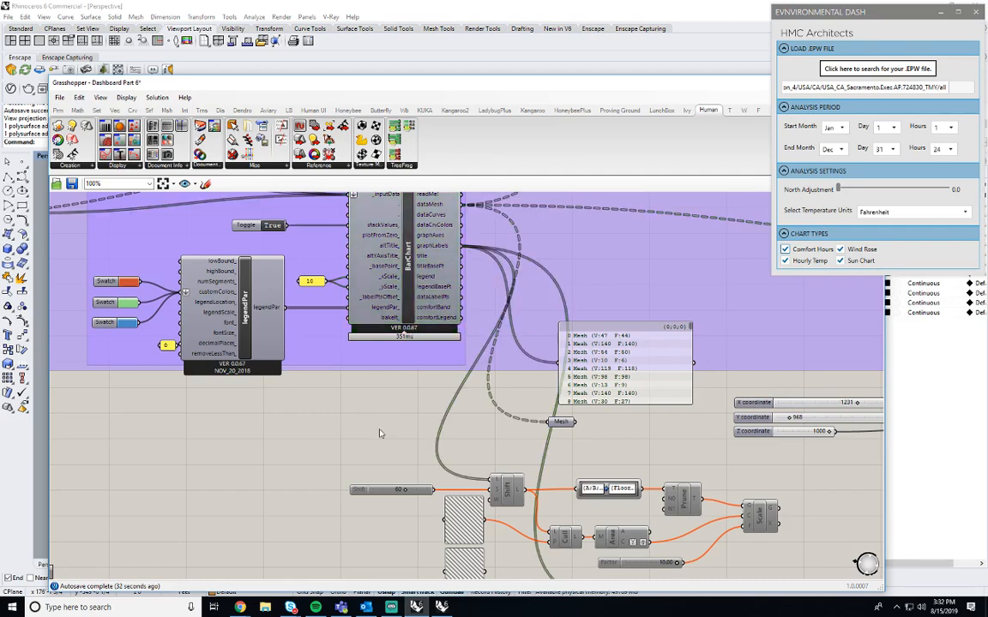
Turn on the preview of the Tag component in the Data Labels group.
scroll(703, 261, "down", 3)
scroll(703, 262, "up", 6)
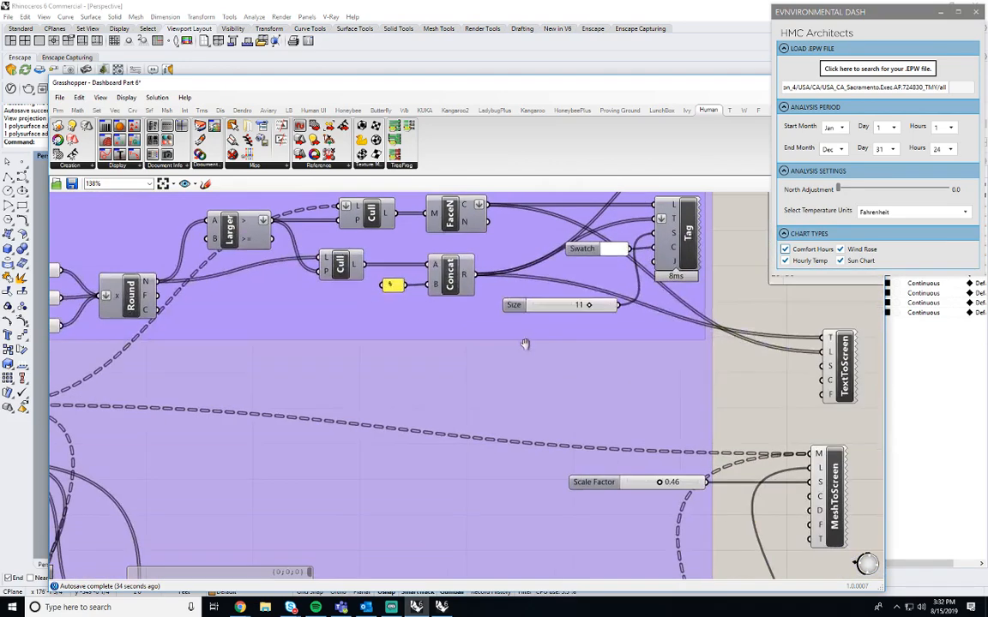
right_click_drag(522, 341, 496, 441)
left_click(657, 316)
right_click(657, 315)
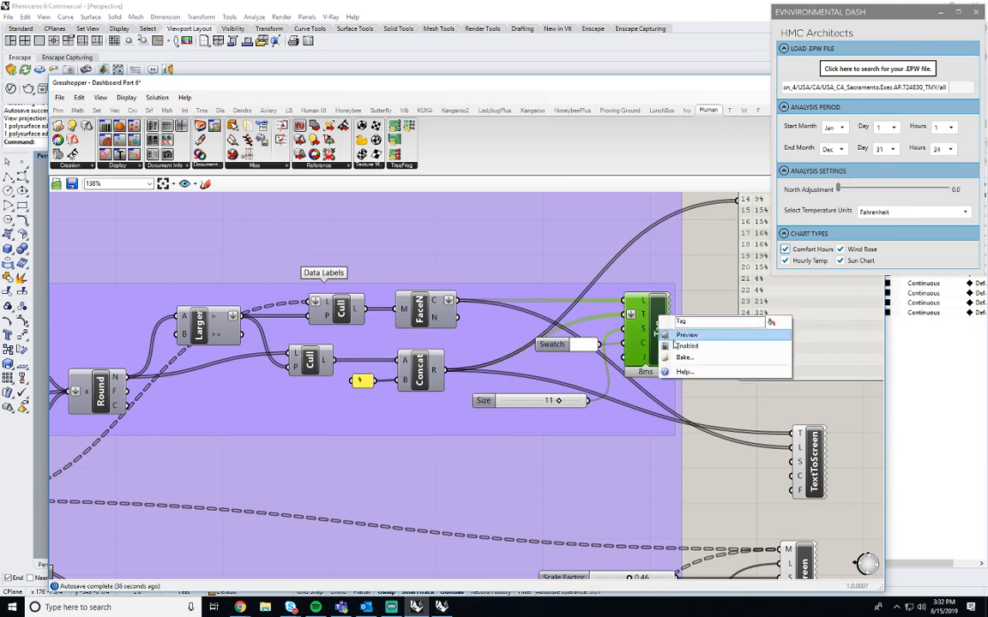
left_click(674, 337)
Uncover the Perspective viewport and compare the Tag component's white model-space labels with the black on-screen percentage labels from several view angles.
left_click_drag(494, 83, 480, 553)
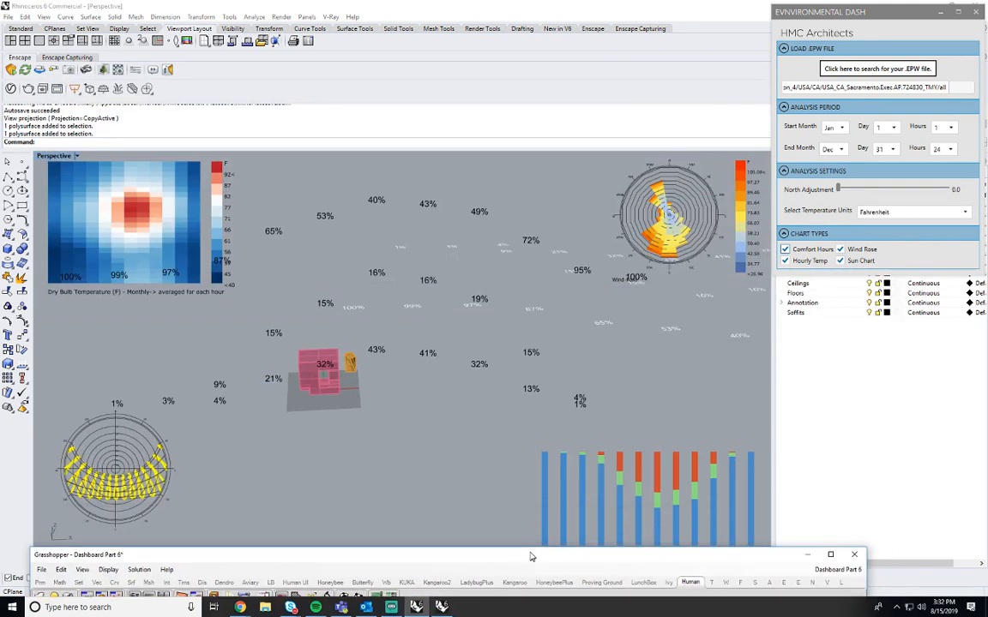
scroll(435, 410, "down", 9)
right_click_drag(463, 344, 474, 449)
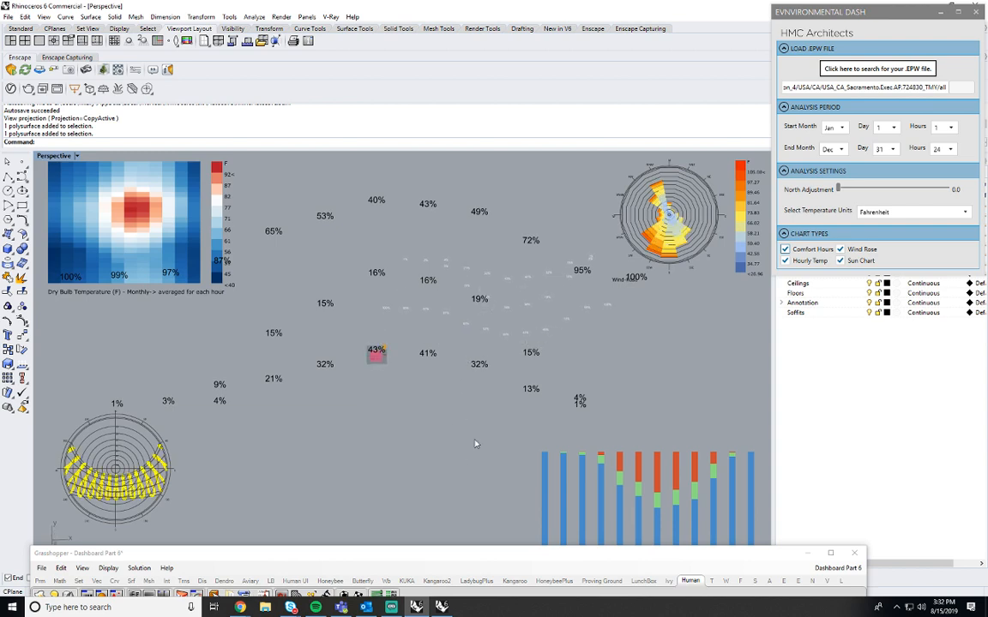
right_click_drag(609, 310, 593, 403)
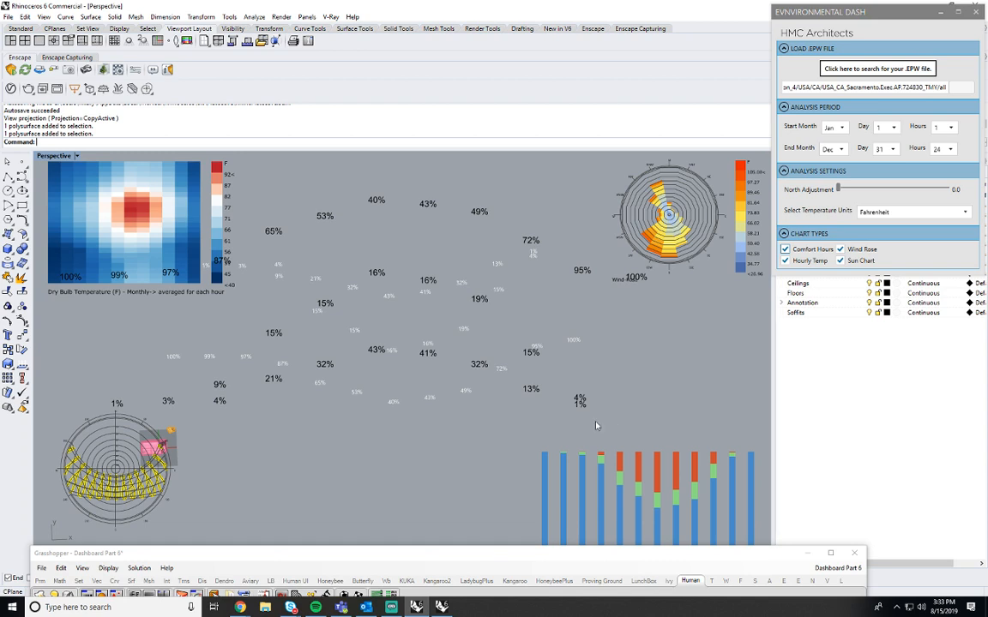
Compare the screen-fixed percentage labels with the labels in the 3D view, and examine the Data Labels group feeding TextToScreen.
right_click_drag(316, 467, 347, 464)
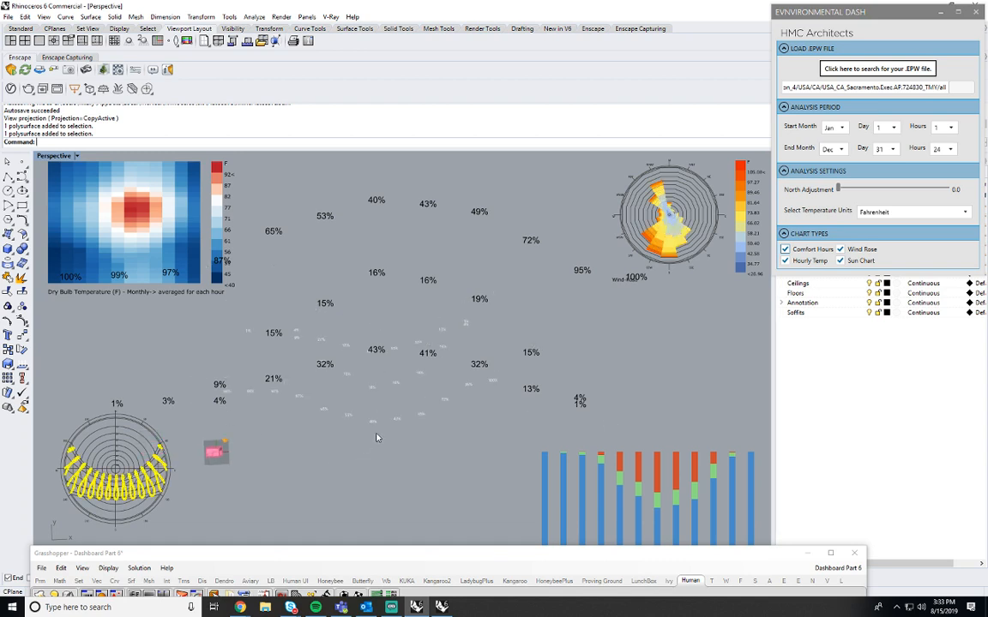
right_click_drag(360, 365, 351, 319)
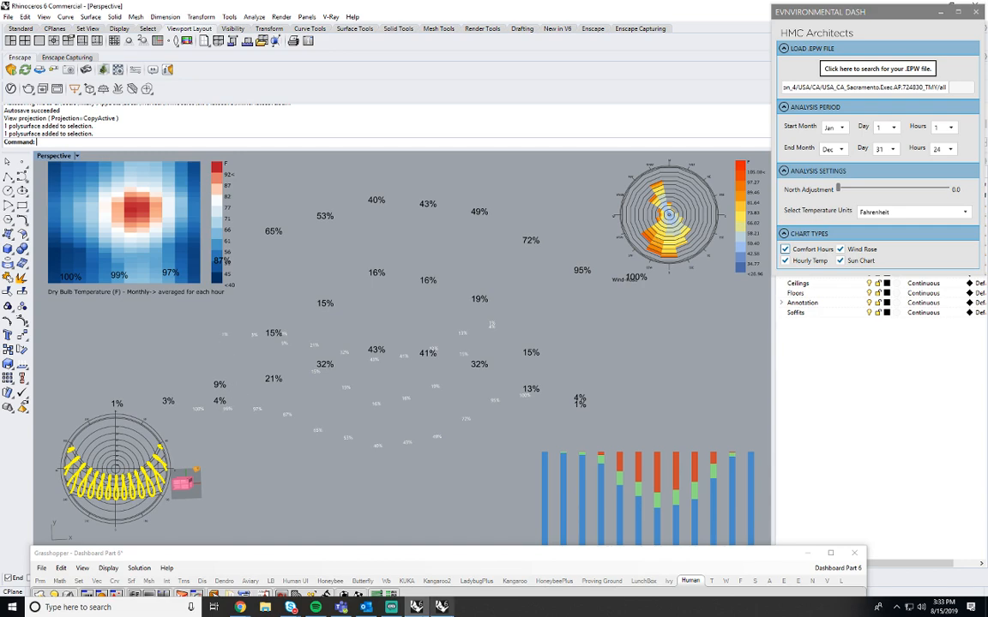
left_click_drag(562, 556, 584, 218)
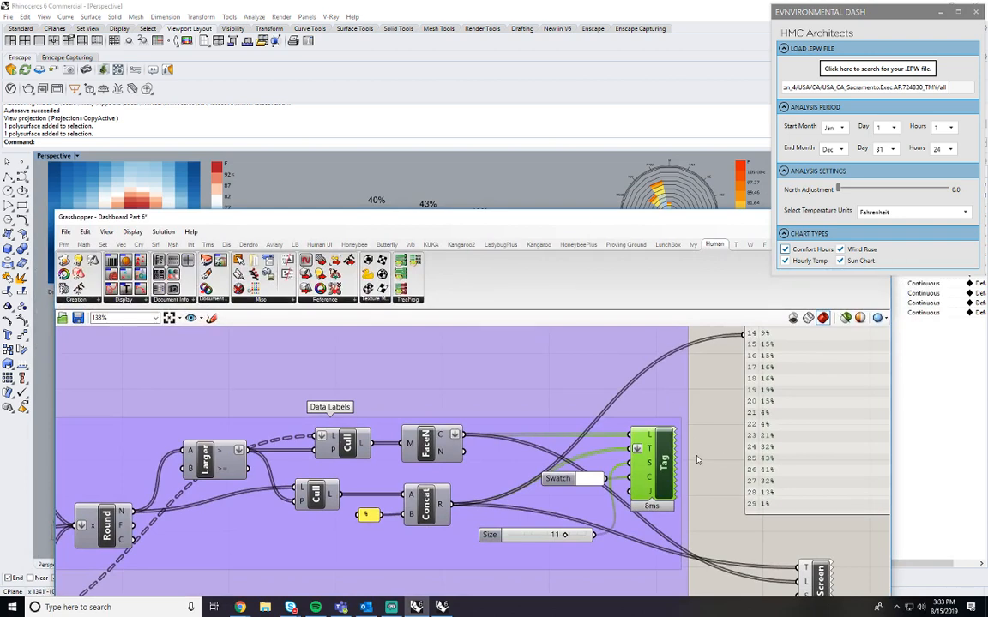
scroll(695, 438, "down", 5)
scroll(686, 420, "up", 5)
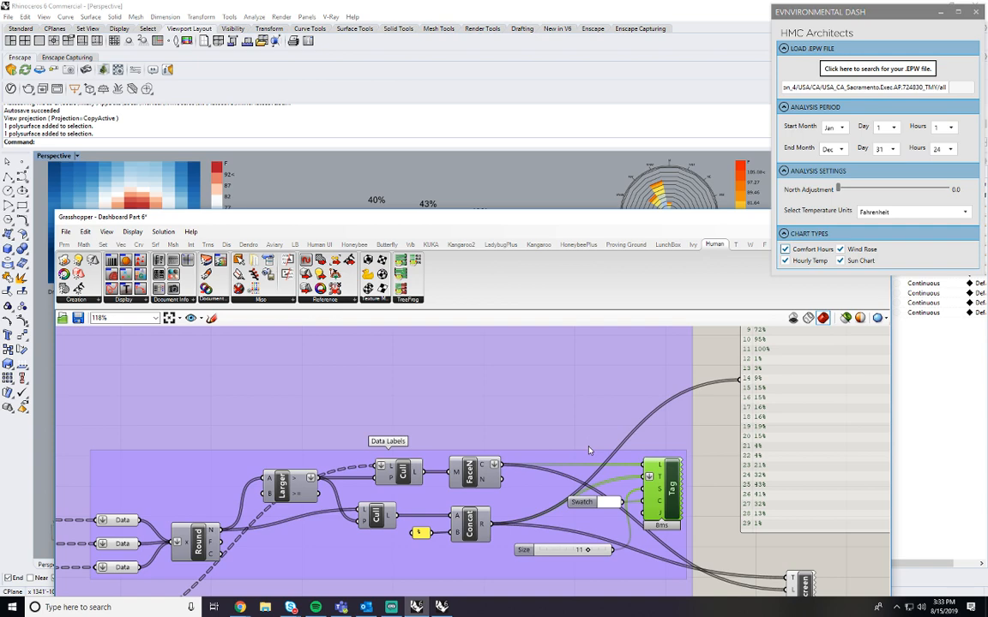
scroll(600, 404, "down", 4)
scroll(685, 479, "up", 3)
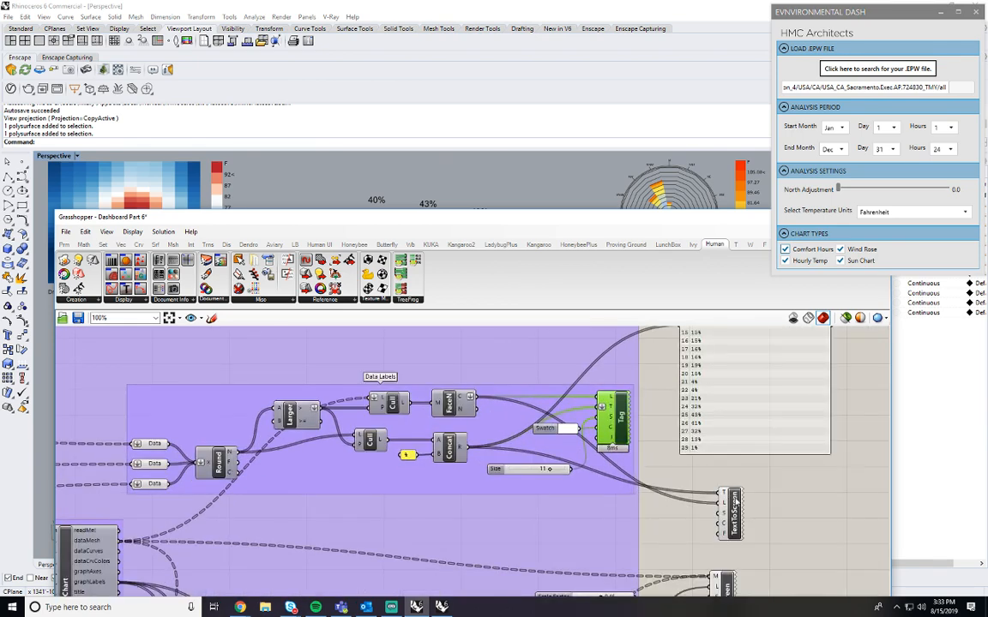
Try reversing the list order on TextToScreen's text (T) input and check the labels in the viewport.
mouse_move(725, 492)
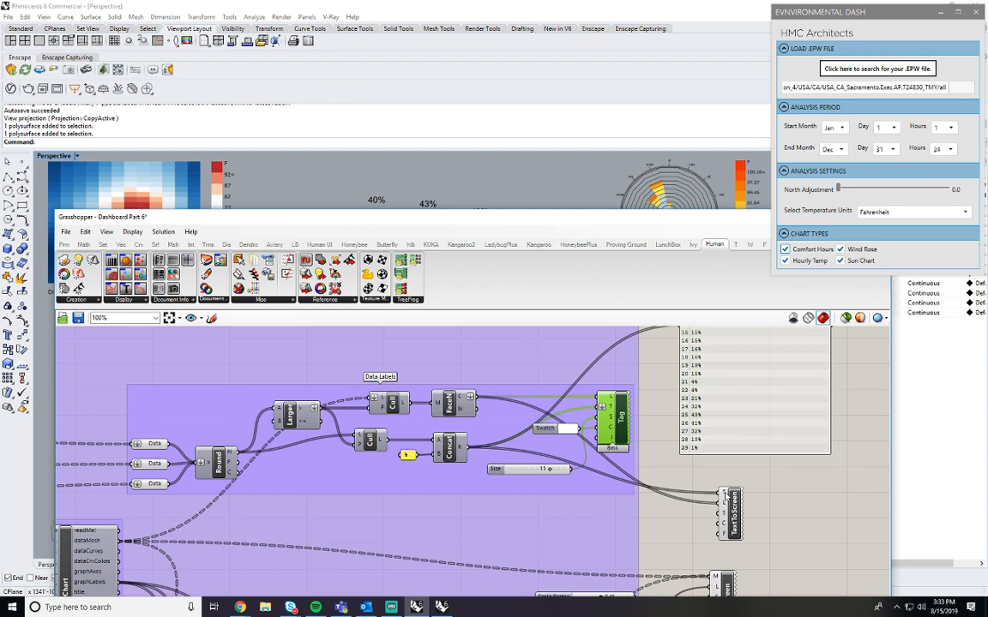
right_click(725, 496)
left_click(755, 419)
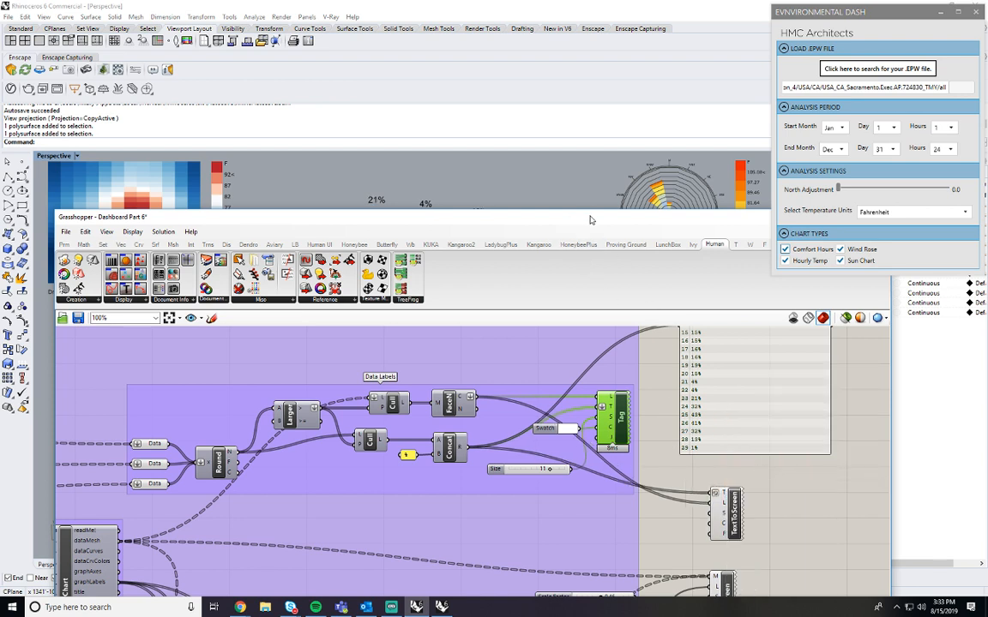
left_click_drag(590, 220, 579, 529)
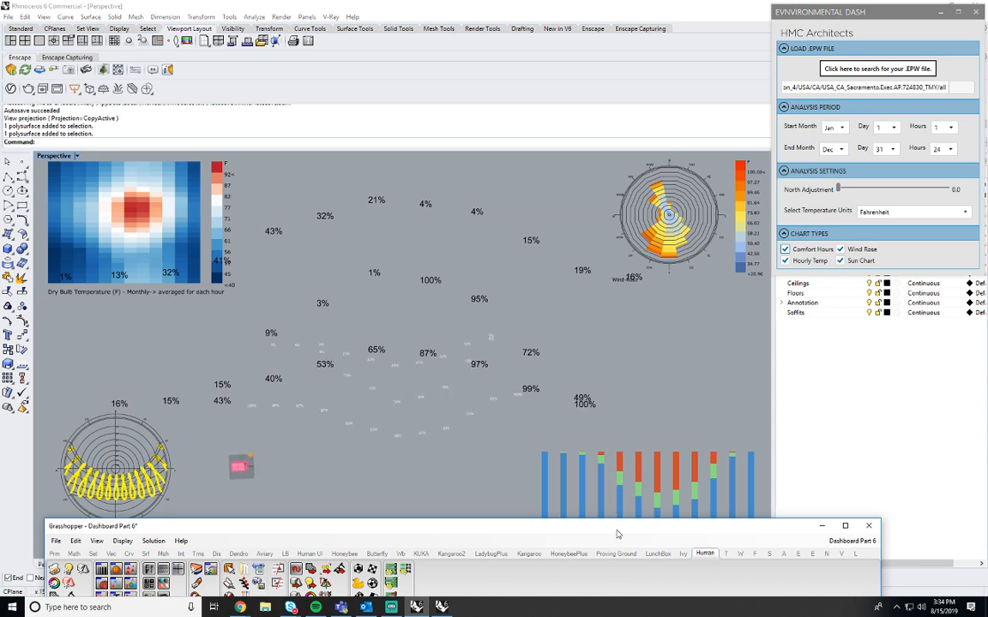
Turn off Reverse on TextToScreen's T input and try Reverse on its location (L) input instead.
left_click_drag(616, 535, 591, 164)
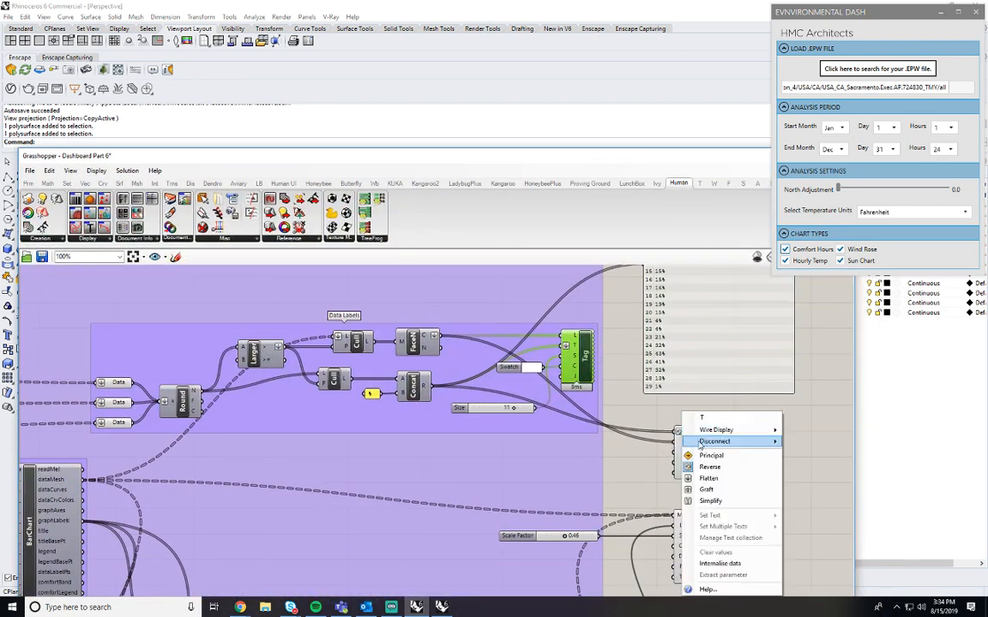
left_click(717, 467)
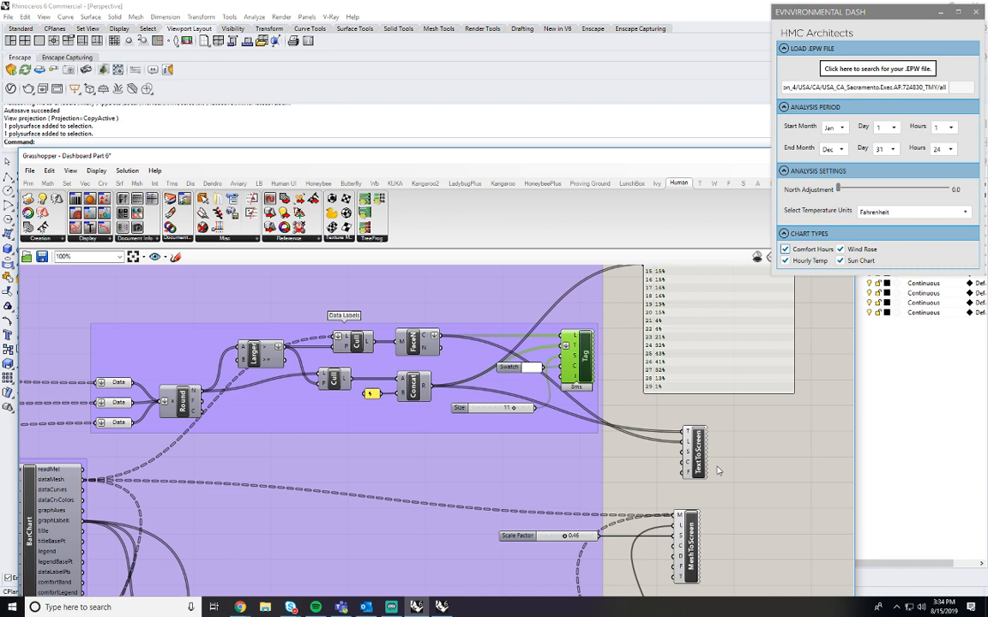
right_click(693, 443)
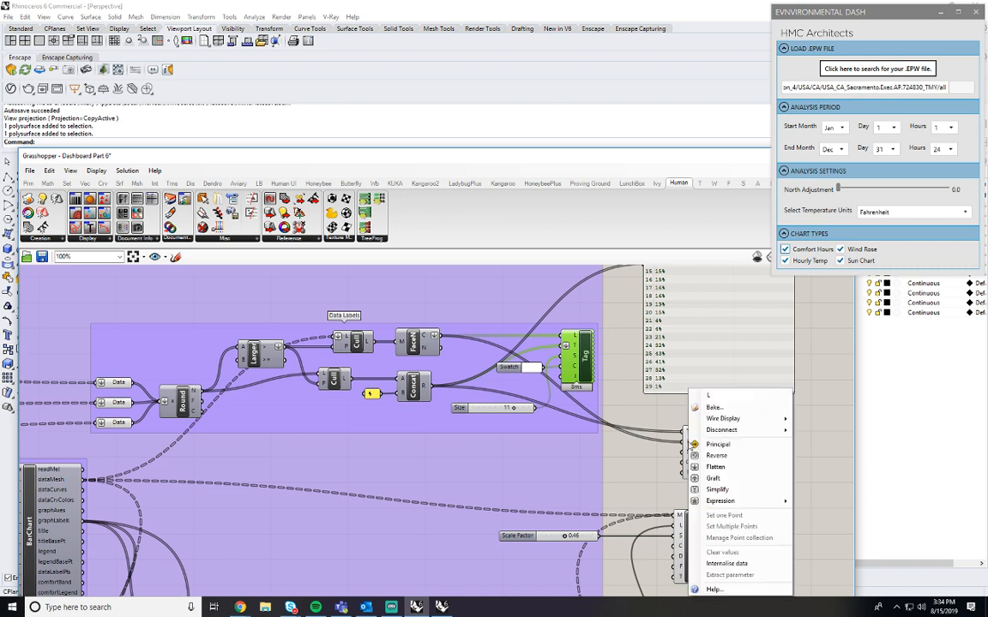
left_click(727, 457)
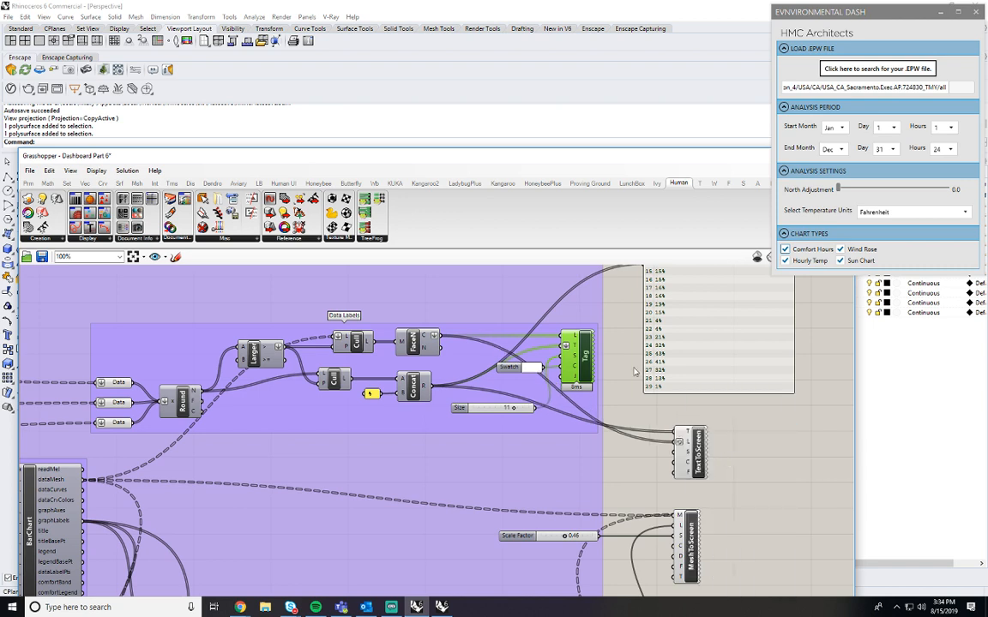
left_click_drag(528, 158, 528, 289)
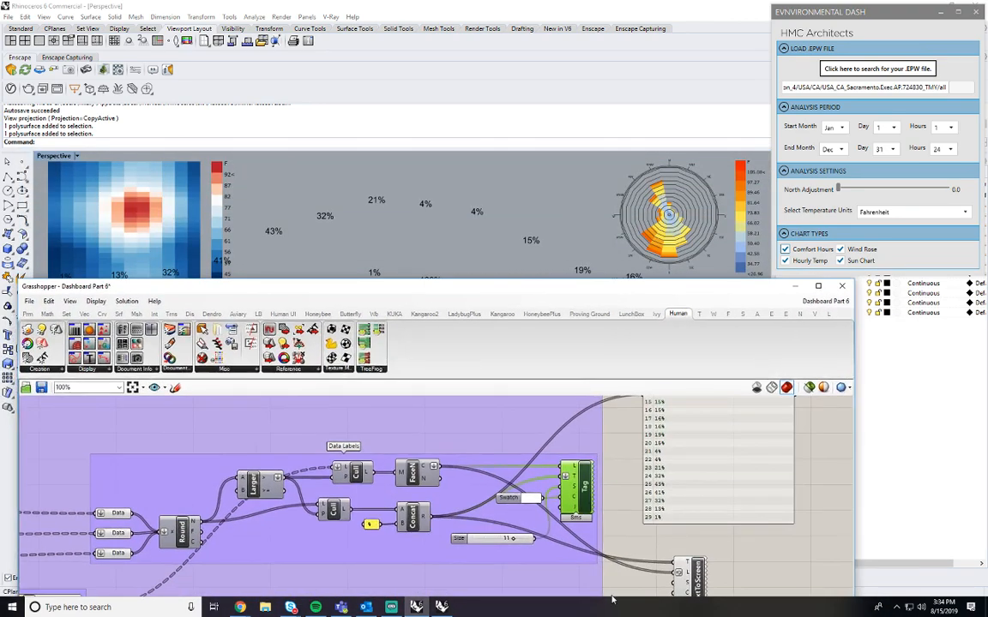
Turn off Reverse on TextToScreen's L input and recheck the label positions in the viewport.
right_click(689, 576)
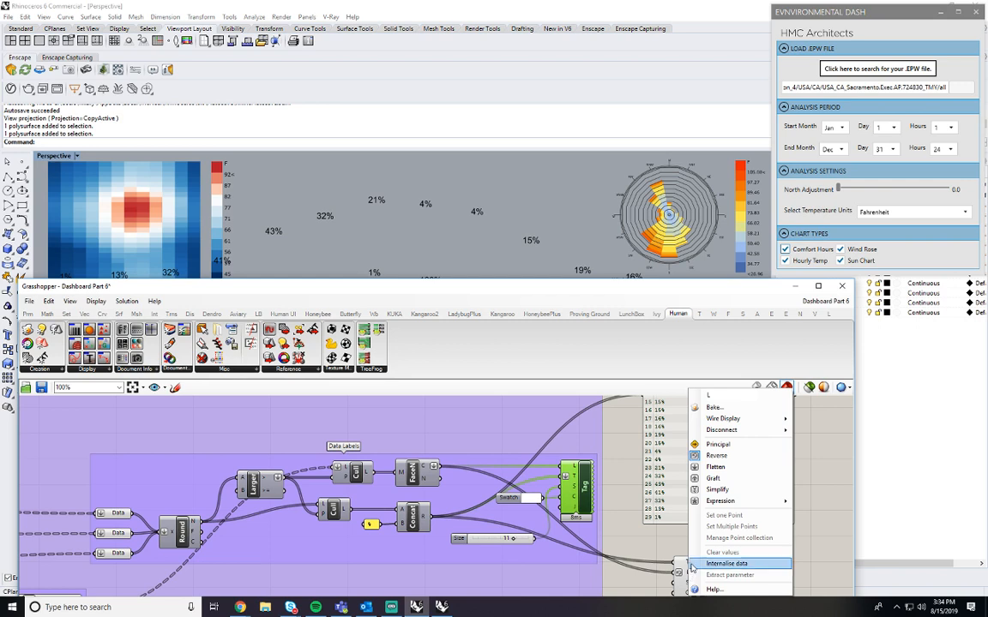
left_click(731, 460)
left_click_drag(431, 288, 498, 460)
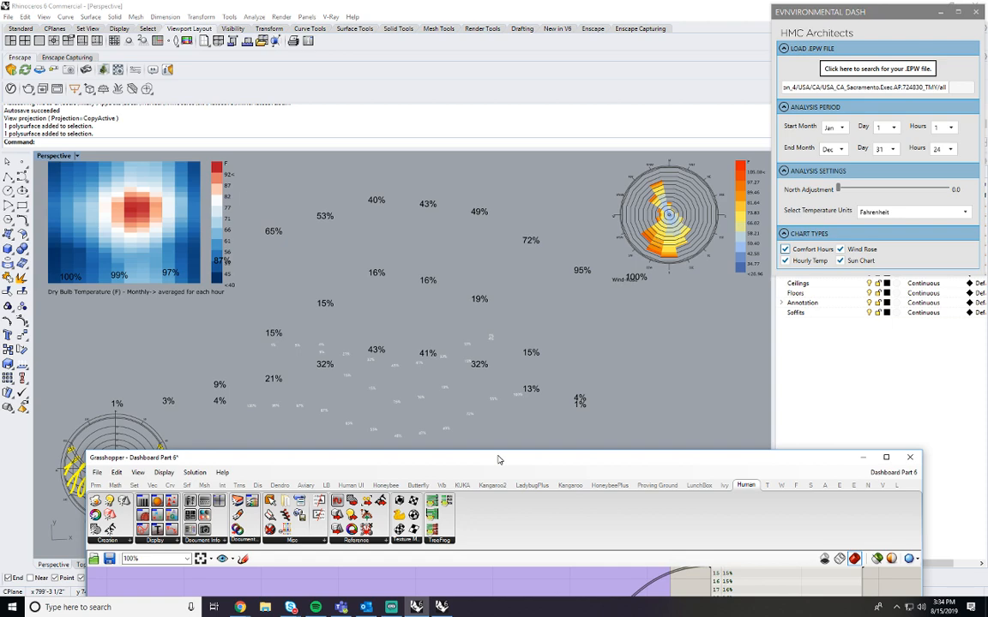
left_click_drag(498, 460, 504, 540)
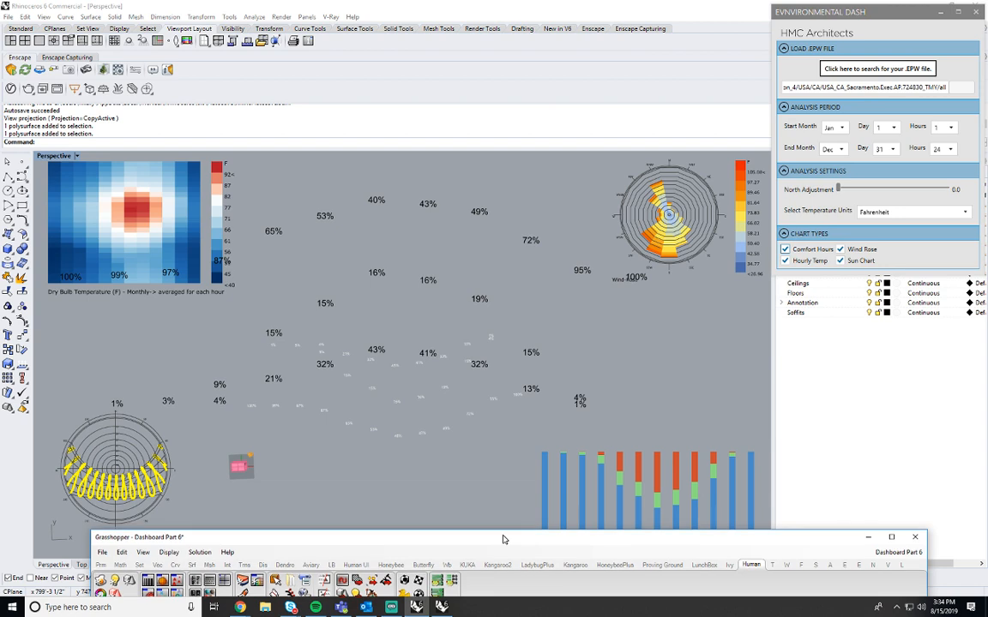
left_click(480, 405)
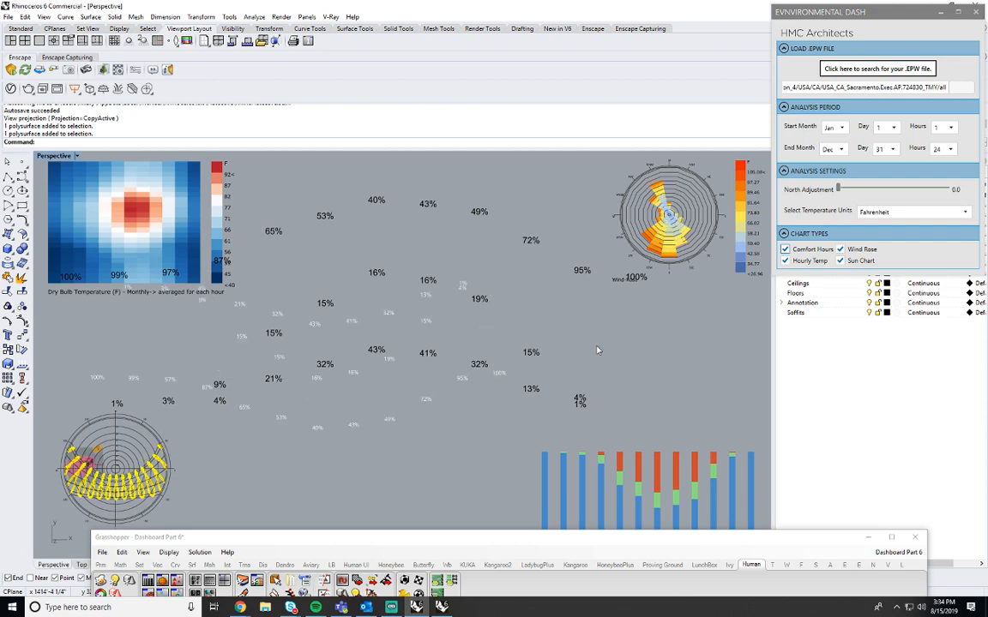
Inspect the point coordinates and the coordinate description of TextToScreen's location (L) input.
left_click_drag(620, 541, 565, 132)
double_click(728, 449)
left_click(803, 505)
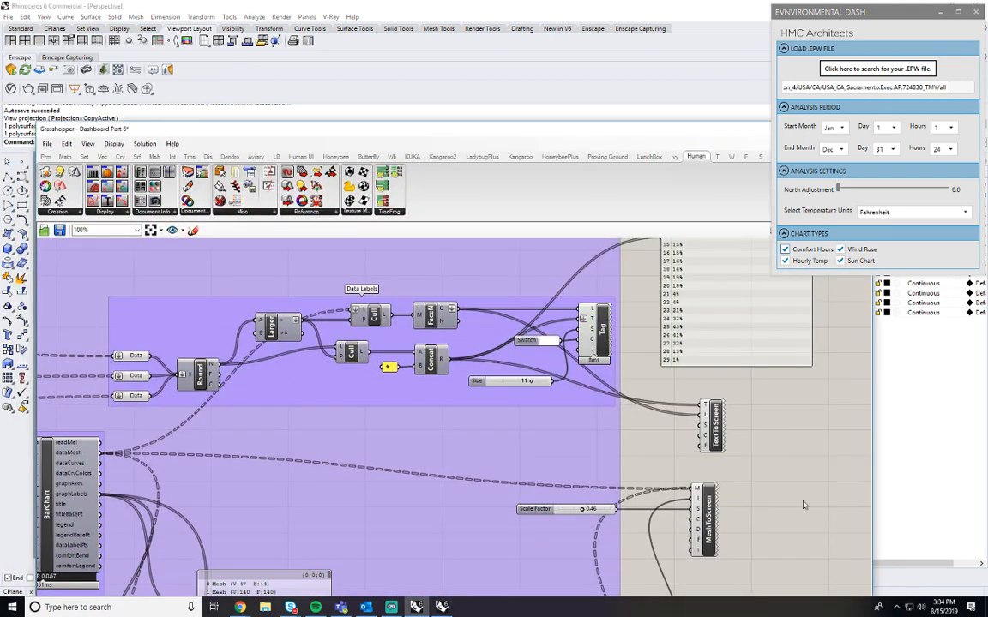
right_click_drag(695, 413, 708, 406)
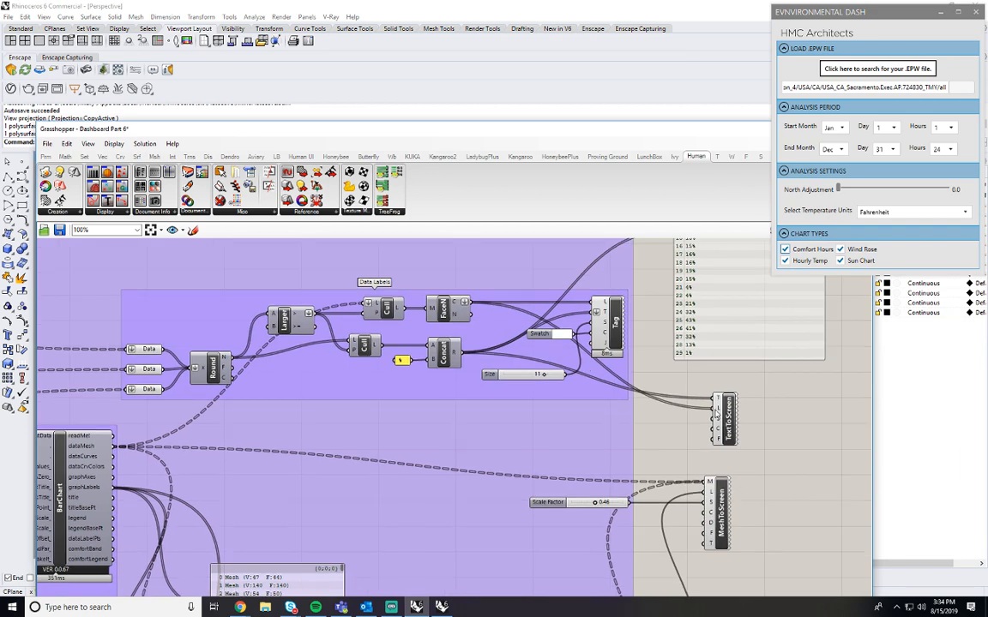
mouse_move(718, 409)
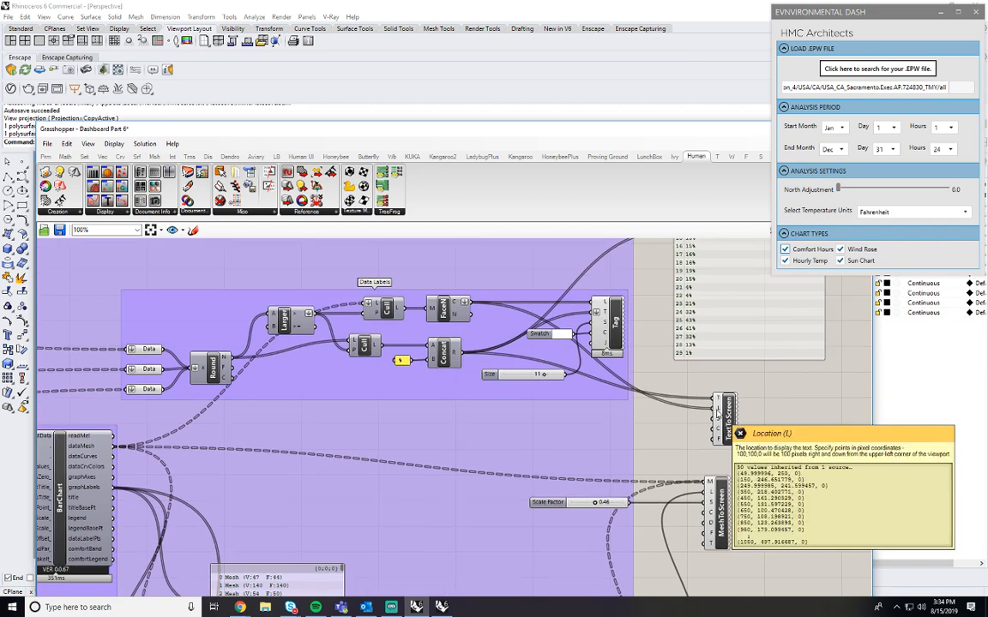
Try placing a Mirror component beside TextToScreen, and delete it again.
double_click(775, 424)
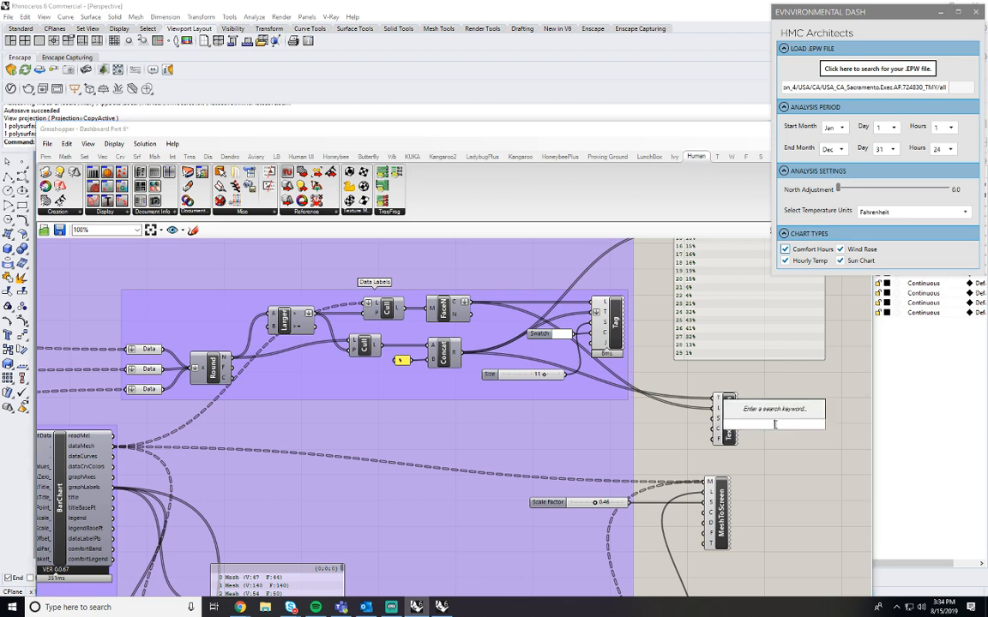
type("mirro")
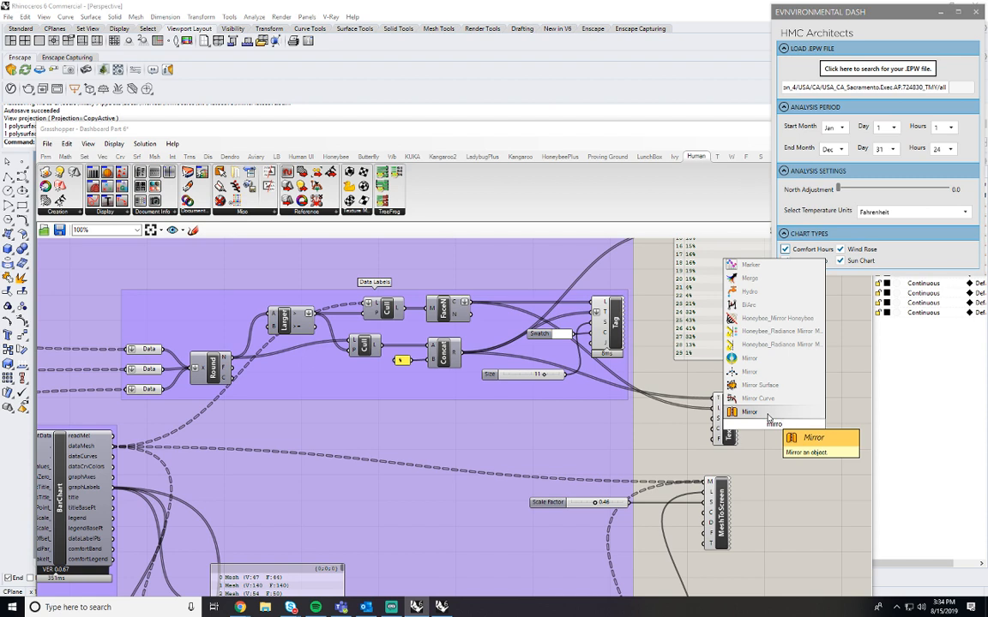
left_click(766, 414)
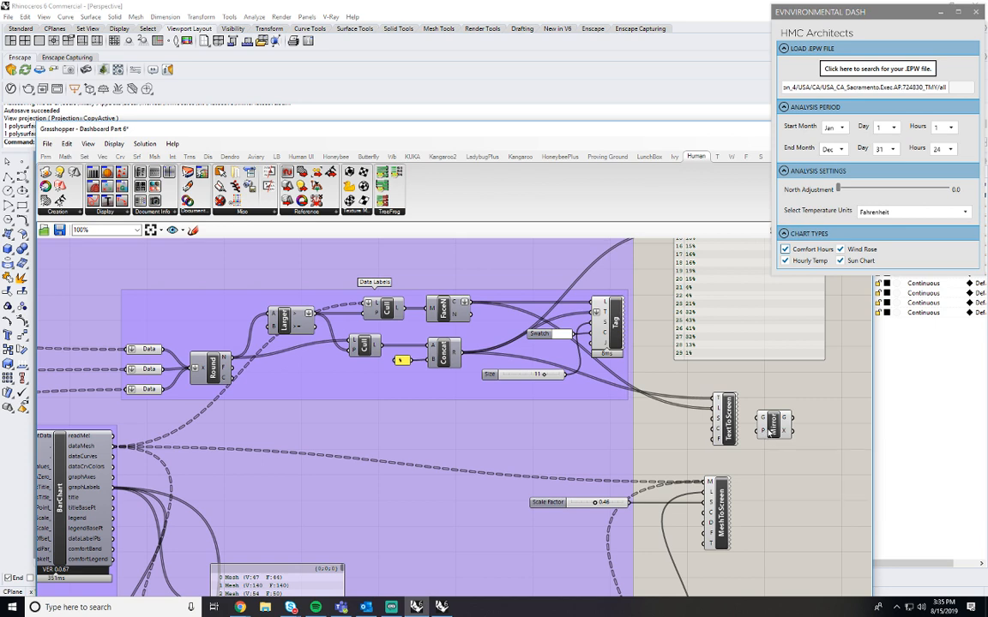
left_click(772, 426)
key("Delete")
left_click_drag(530, 132, 537, 158)
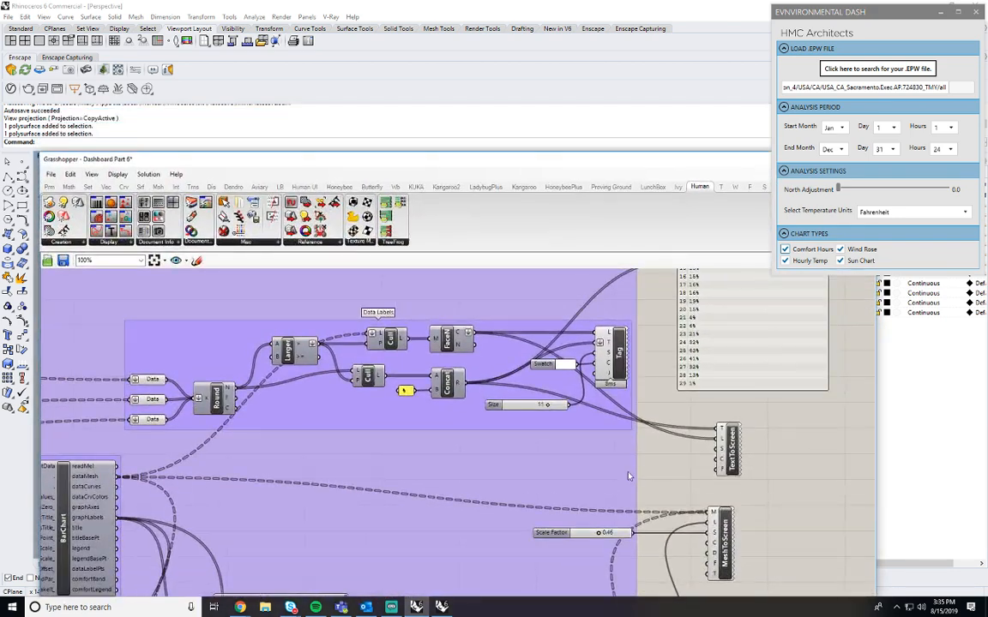
double_click(679, 486)
type("trans")
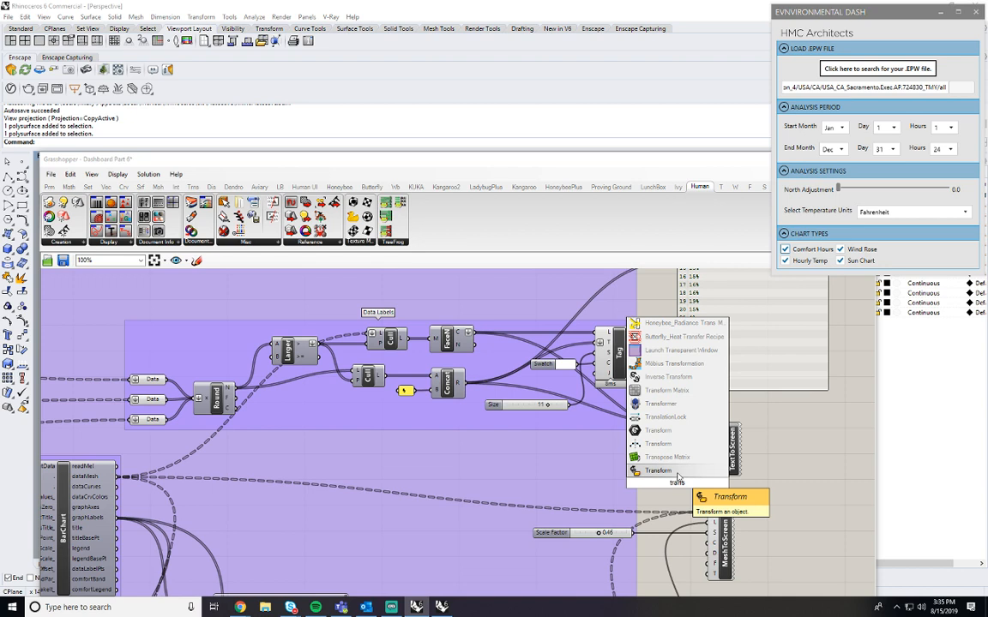
left_click(193, 187)
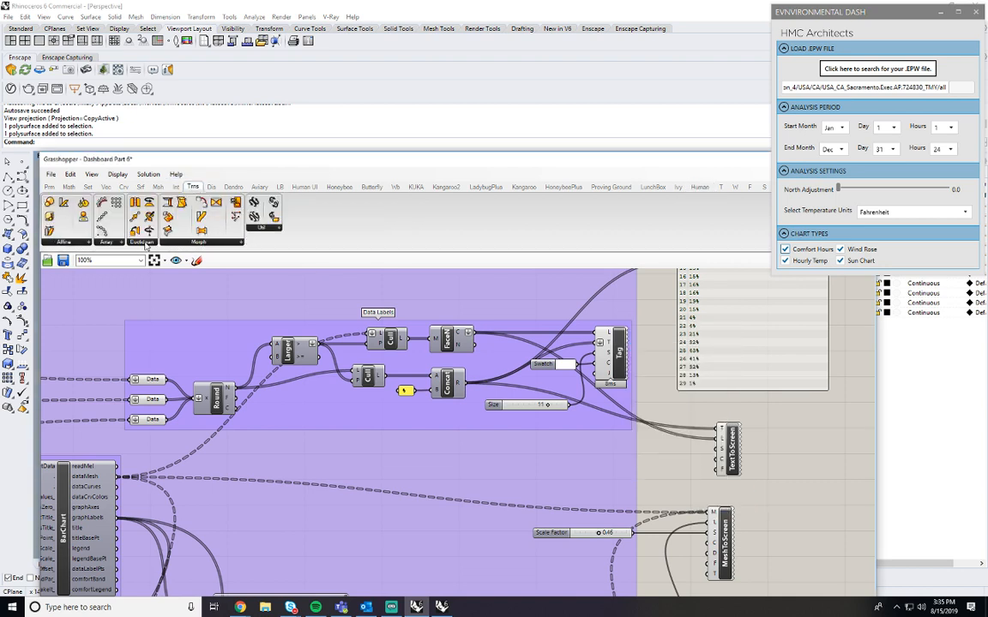
left_click(82, 244)
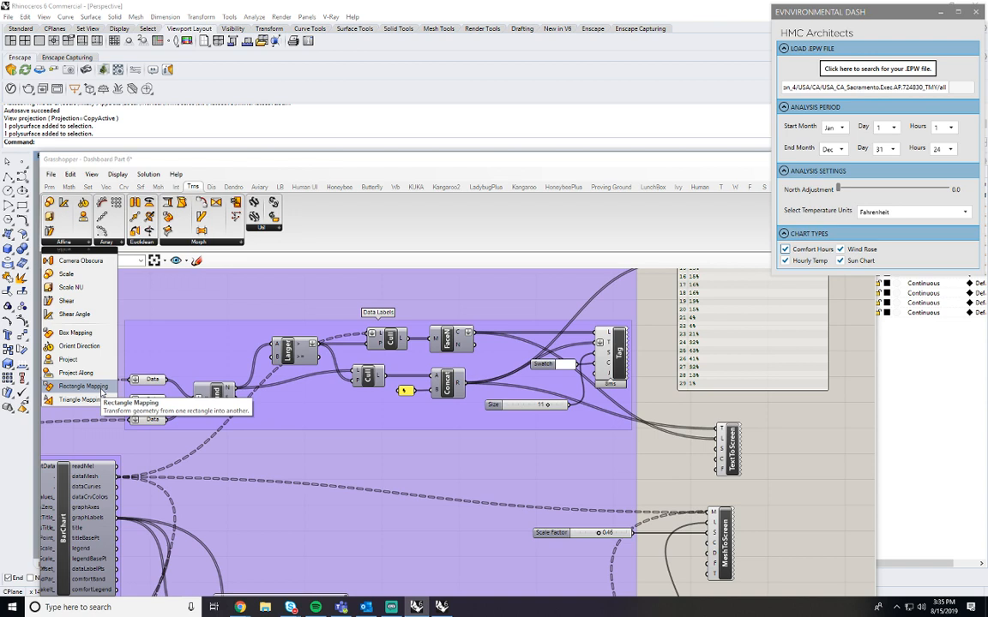
left_click(184, 244)
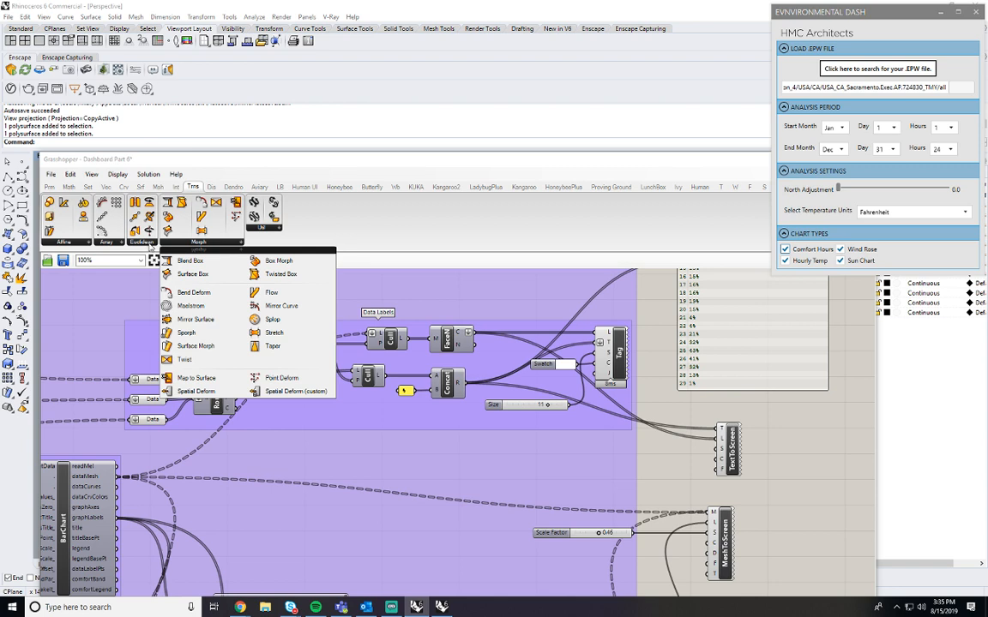
left_click(755, 477)
Insert a Move component between the FaceN centre (C) output and TextToScreen's location (L) input, with TextToScreen shifted aside for room.
double_click(731, 470)
type("move")
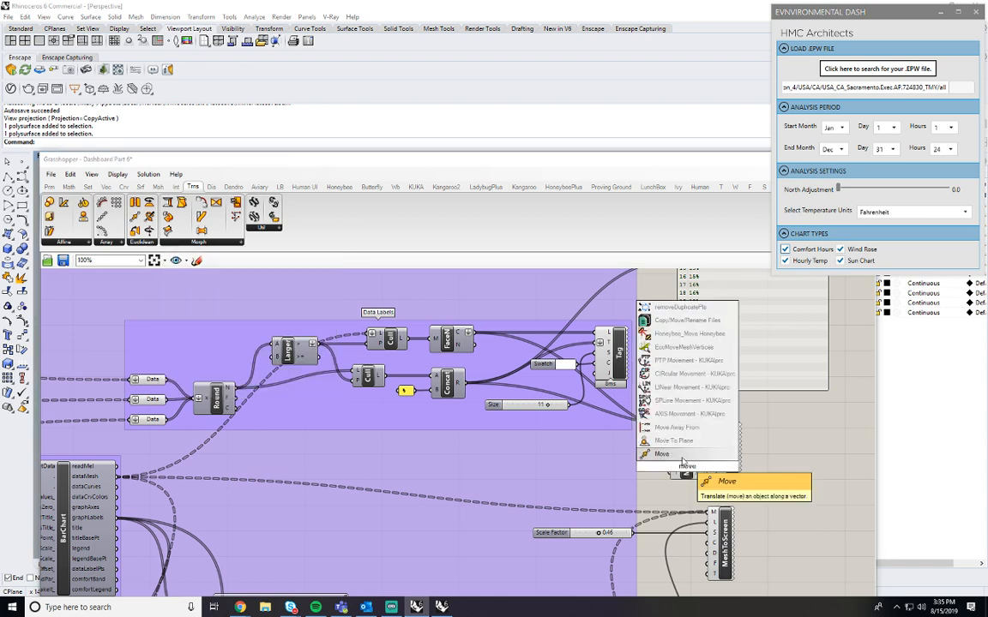
left_click(683, 454)
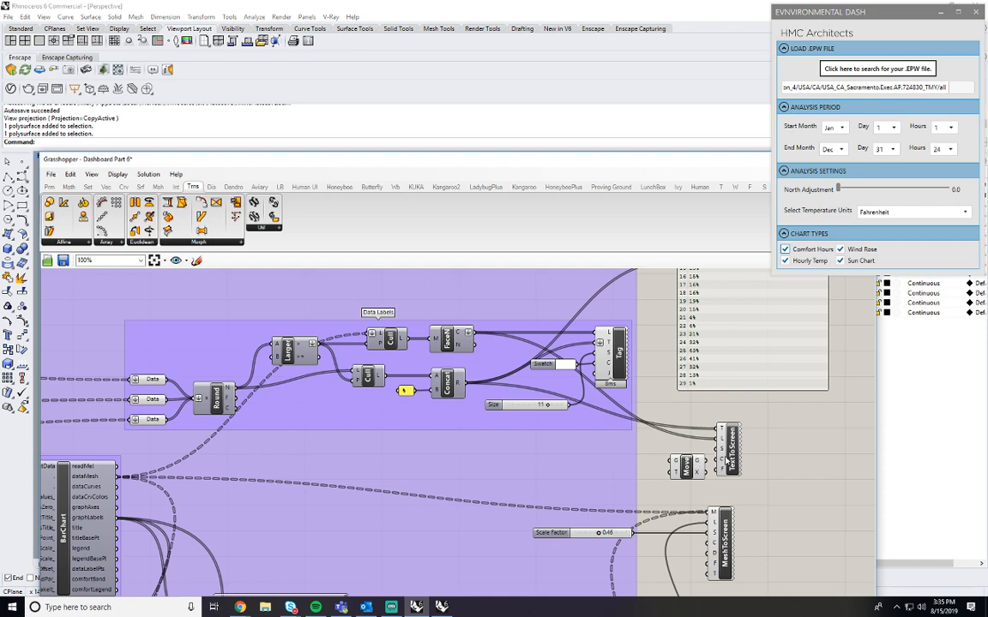
left_click_drag(732, 459, 807, 439)
right_click_drag(753, 488, 745, 468)
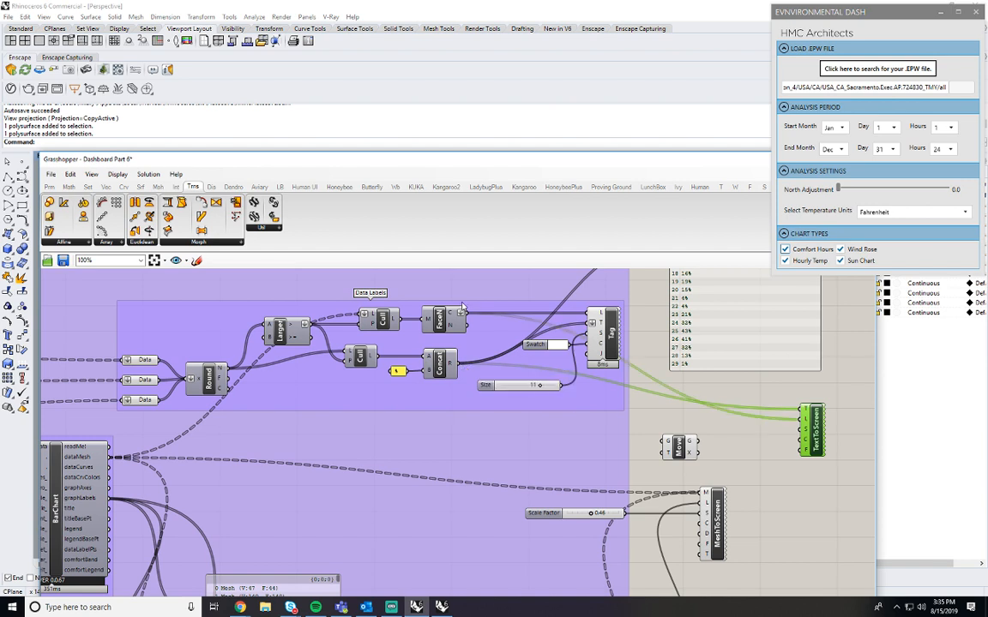
left_click_drag(471, 314, 664, 441)
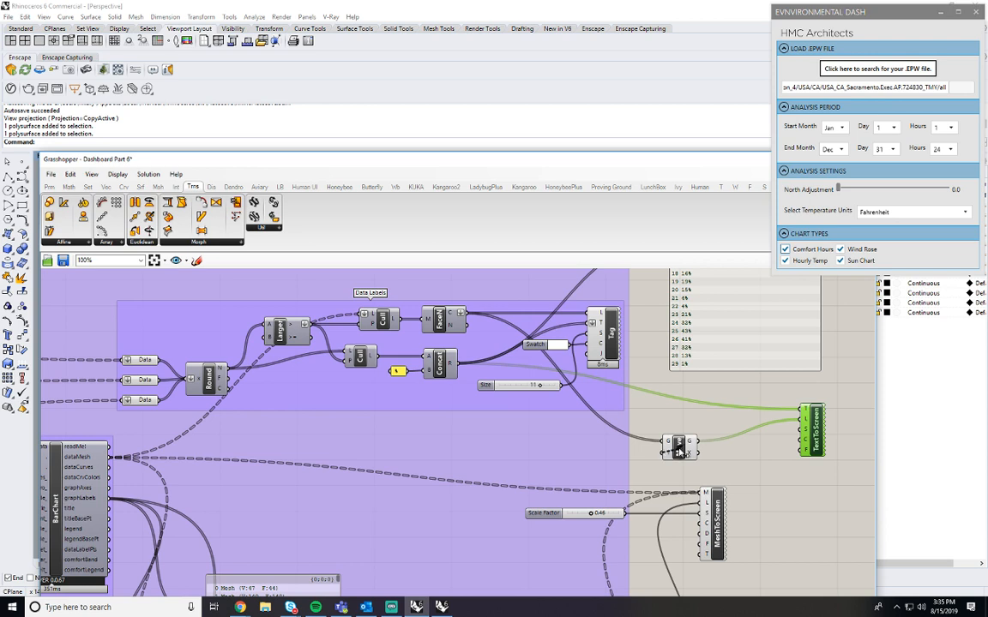
left_click_drag(679, 447, 732, 439)
Add Unit Z and Unit X vector components beside Move, and connect Unit X to Move's T input.
double_click(658, 461)
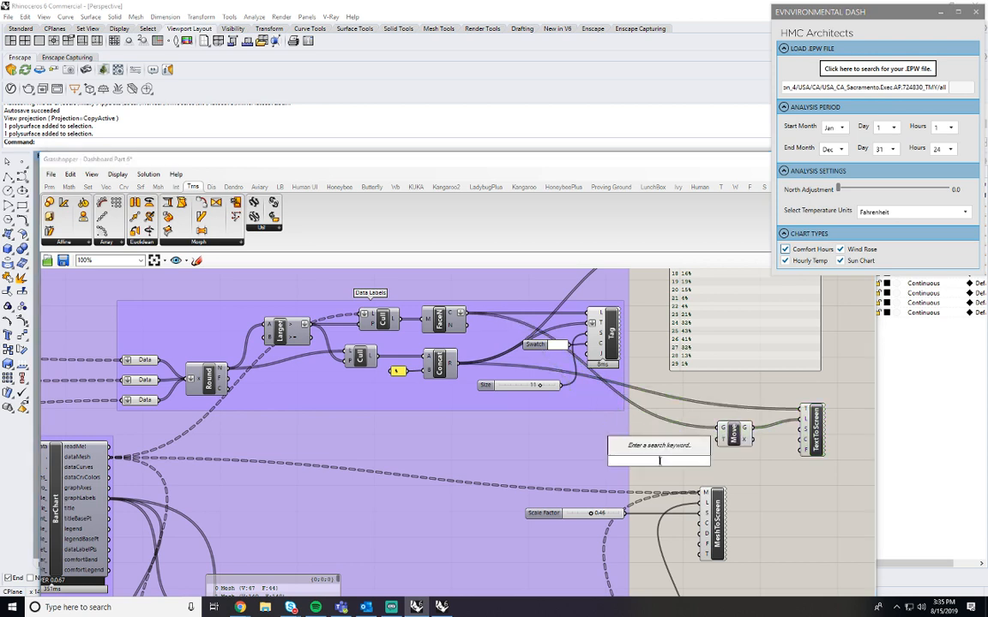
type("z")
key("Return")
double_click(660, 440)
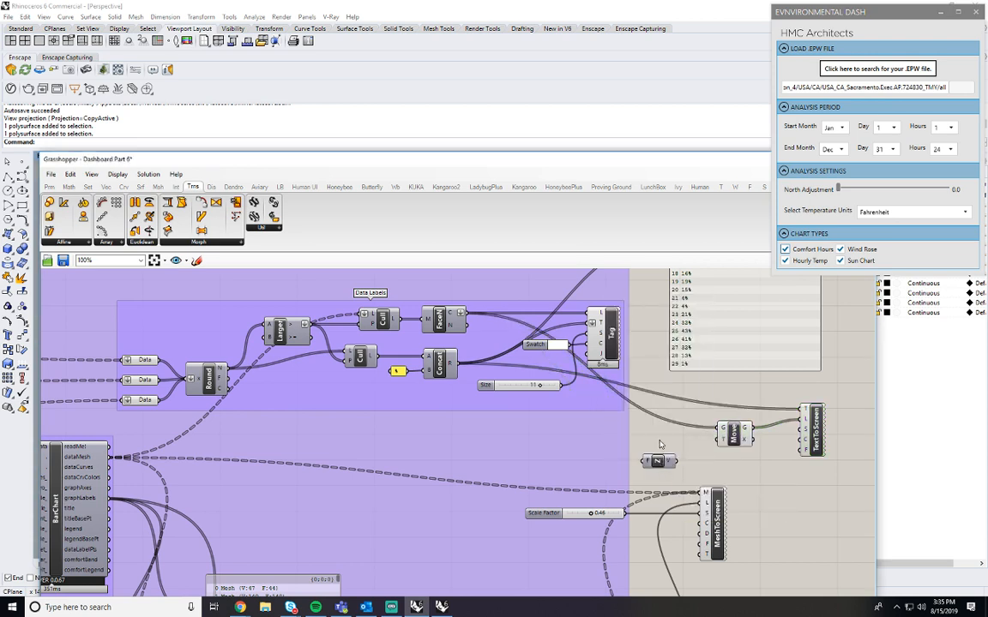
type("x")
key("Return")
left_click_drag(677, 440, 723, 440)
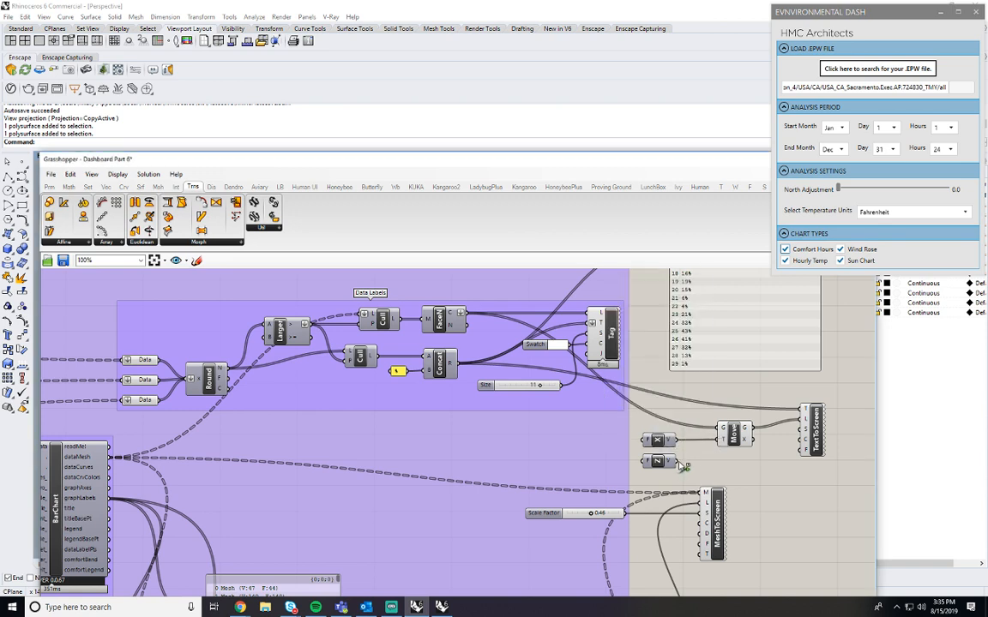
Connect Unit Z to Move's T input as well, and shift the unit vectors, Move and TextToScreen along to make room for sliders.
left_click_drag(631, 169, 648, 237)
right_click_drag(673, 512, 659, 473)
right_click_drag(730, 497, 710, 497)
left_click_drag(744, 505, 656, 464)
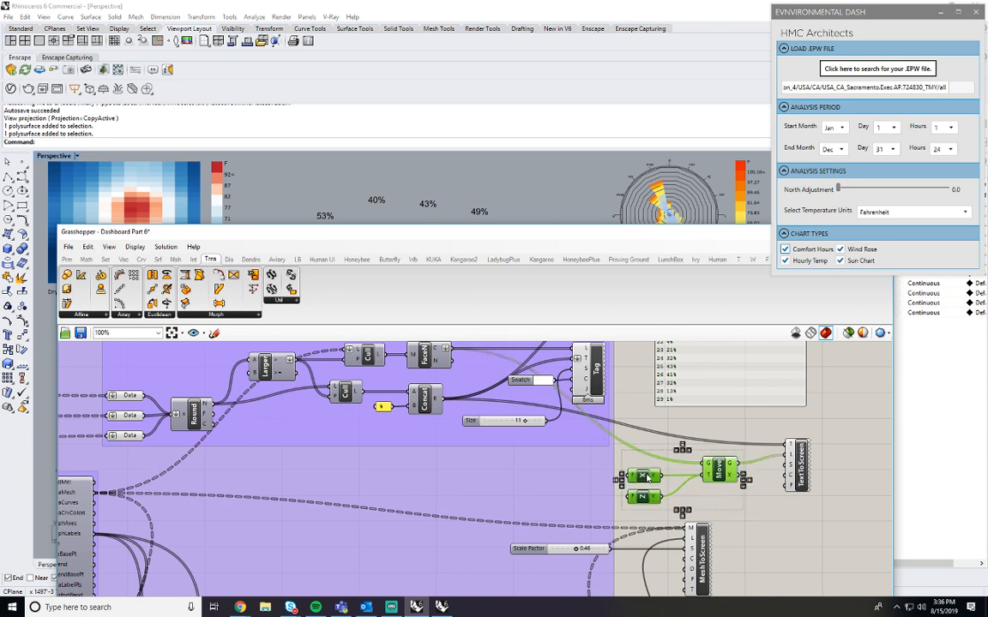
left_click_drag(720, 470, 744, 459)
right_click_drag(827, 458, 728, 454)
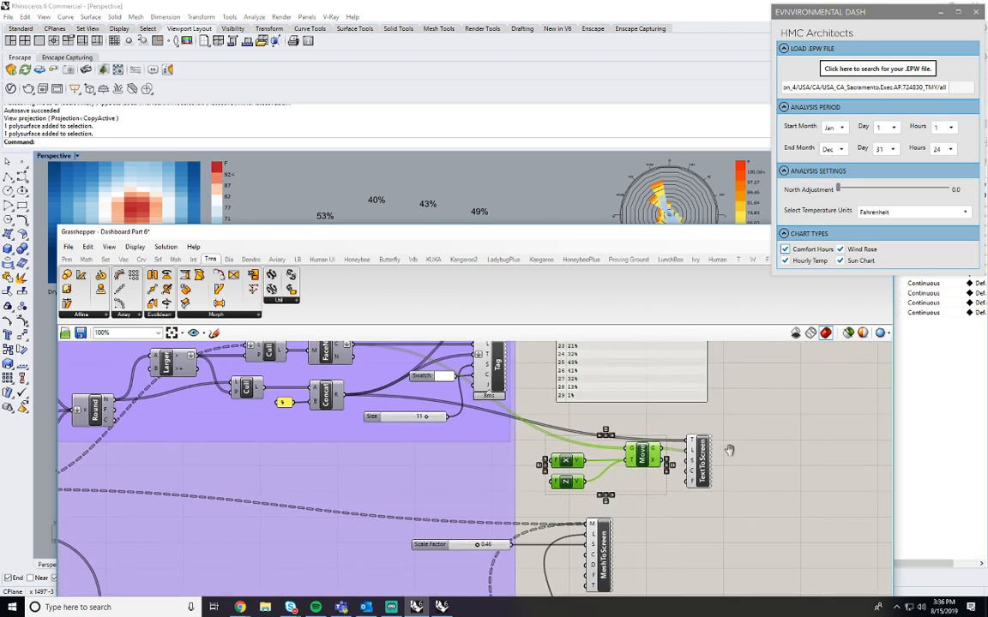
left_click_drag(702, 466, 861, 455)
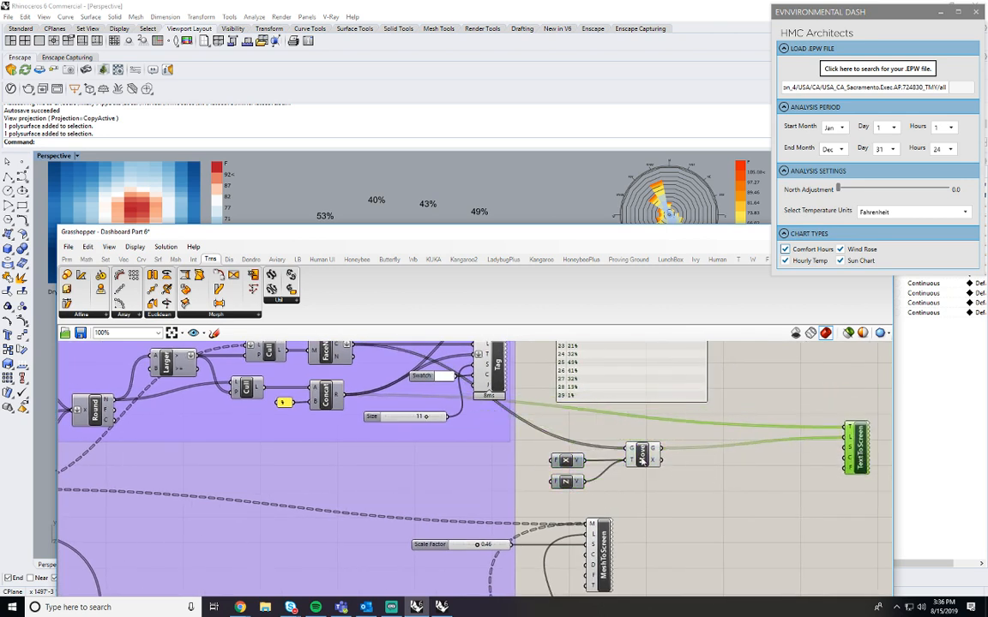
left_click_drag(641, 455, 758, 443)
left_click_drag(592, 504, 693, 456)
left_click(594, 463)
double_click(595, 464)
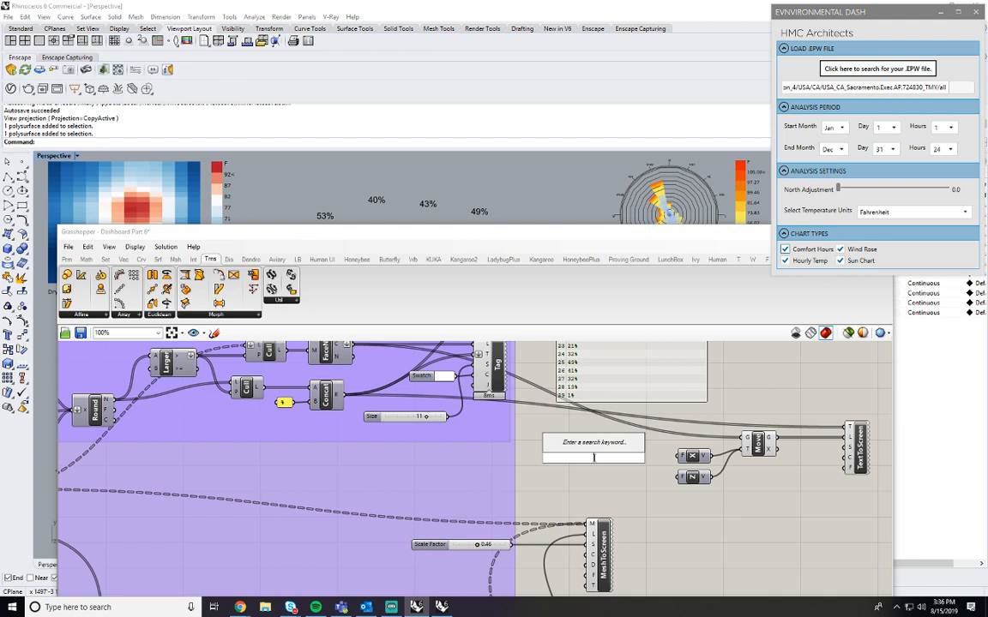
type("number")
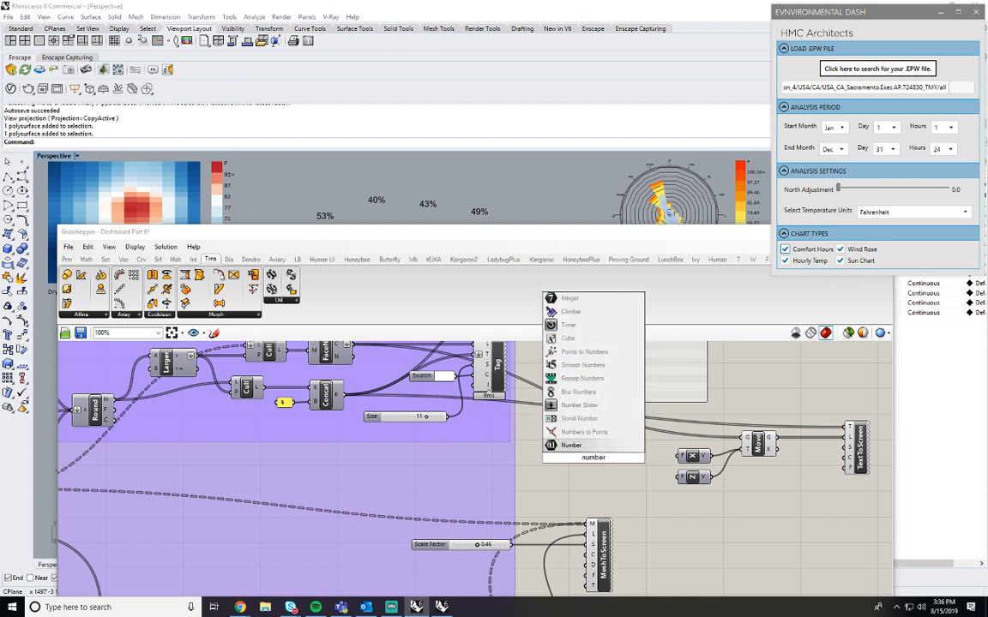
key("Return")
left_click(594, 460)
key("Delete")
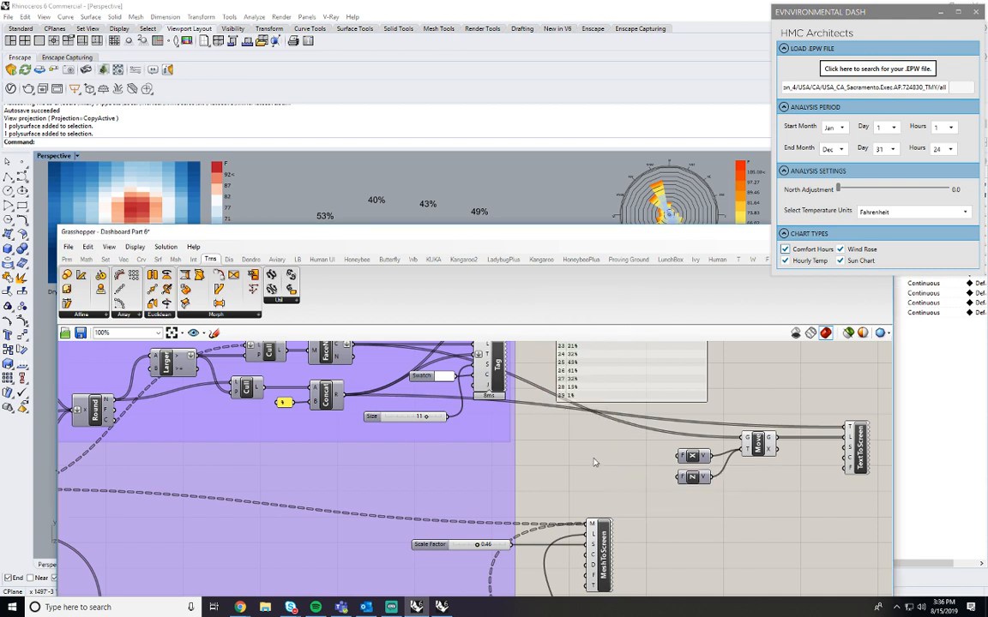
Add separate number sliders of 25 for the factor inputs of Unit X and Unit Z, and disconnect Unit Z from Move.
double_click(594, 462)
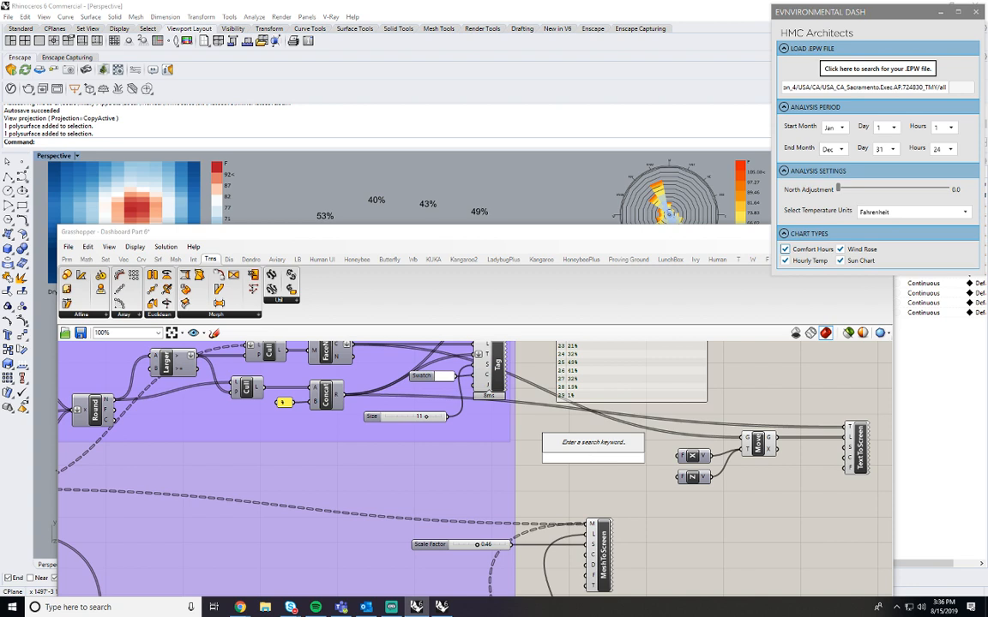
type("25")
key("Return")
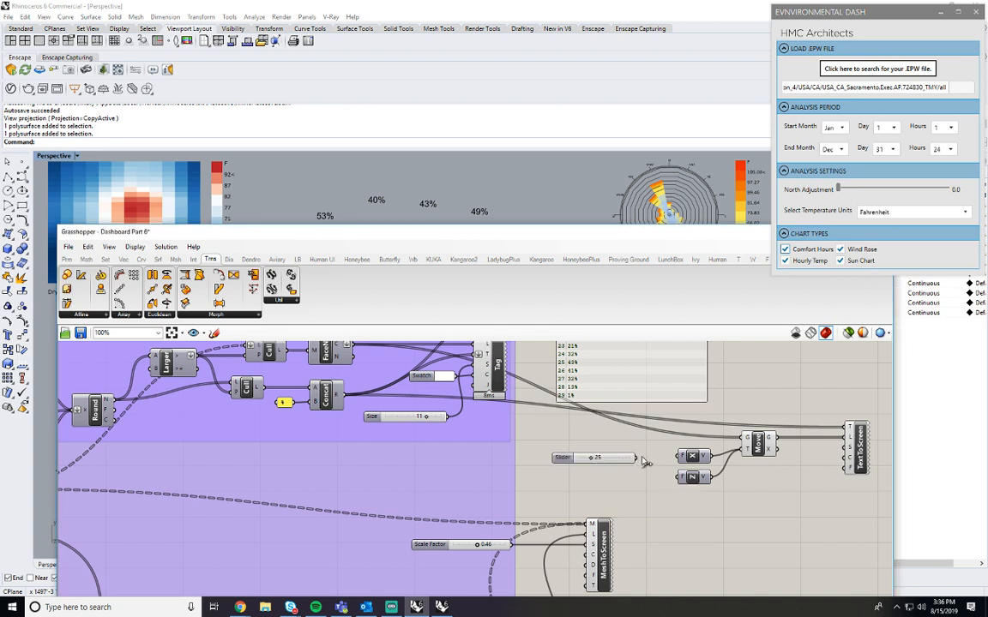
left_click_drag(636, 458, 682, 455)
left_click_drag(569, 461, 571, 483, "alt")
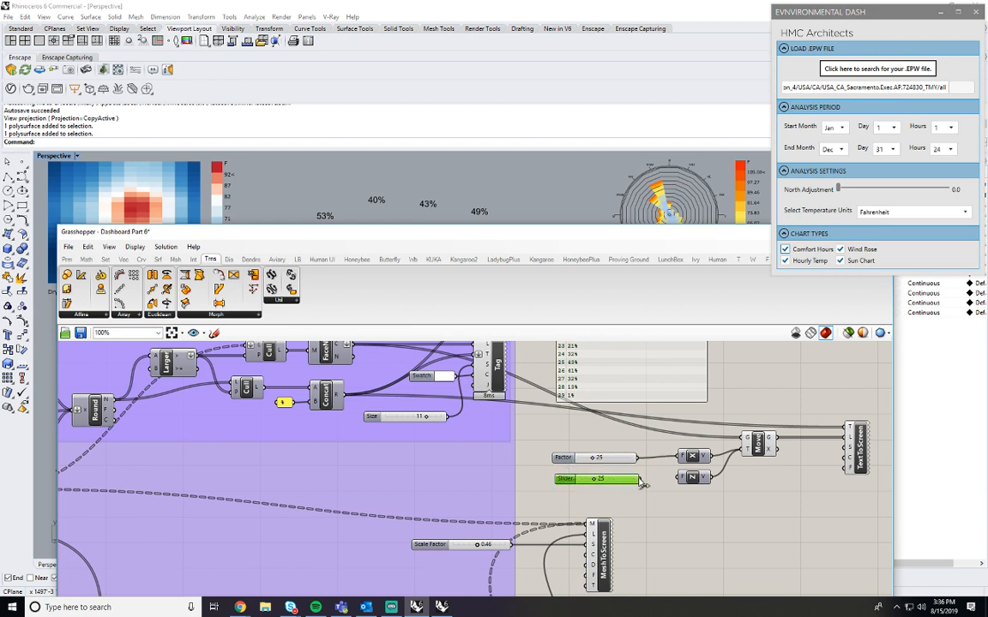
left_click_drag(641, 480, 683, 478)
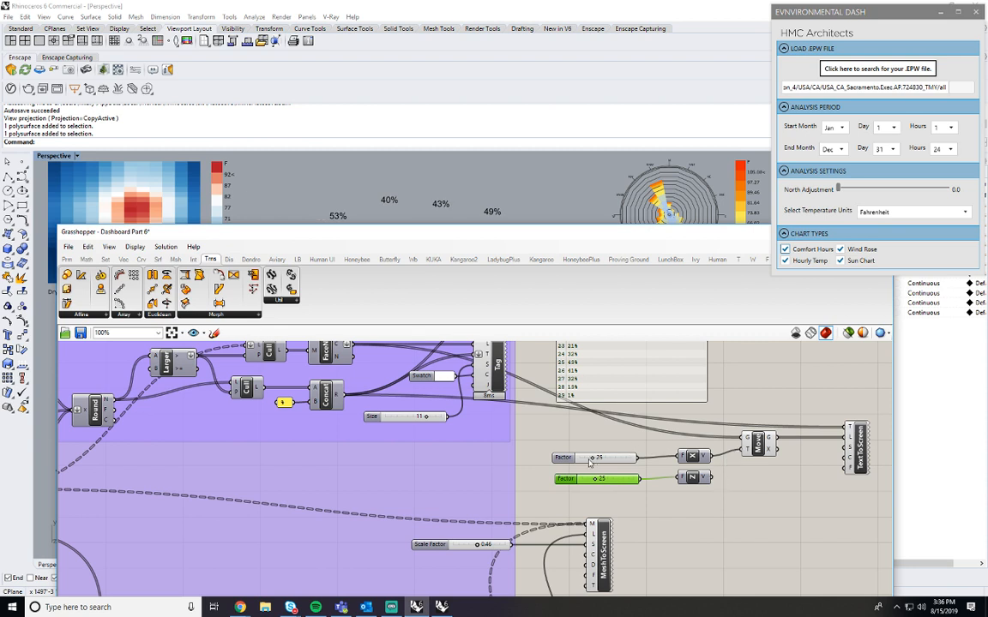
Set Unit X's factor slider to 100, and raise and enlarge the Grasshopper window over the viewport.
left_click_drag(592, 457, 632, 471)
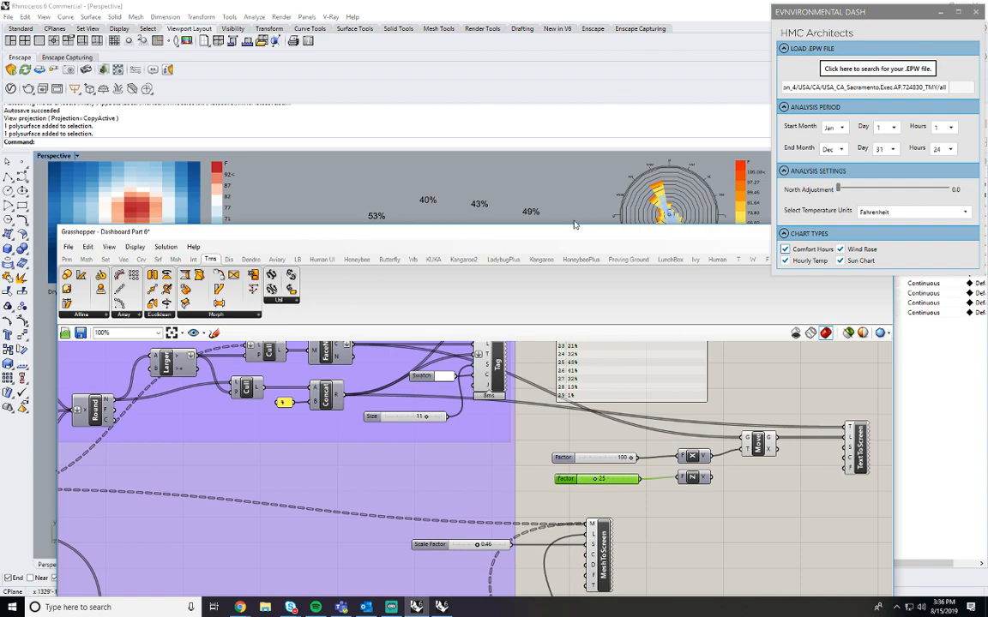
left_click_drag(576, 232, 596, 188)
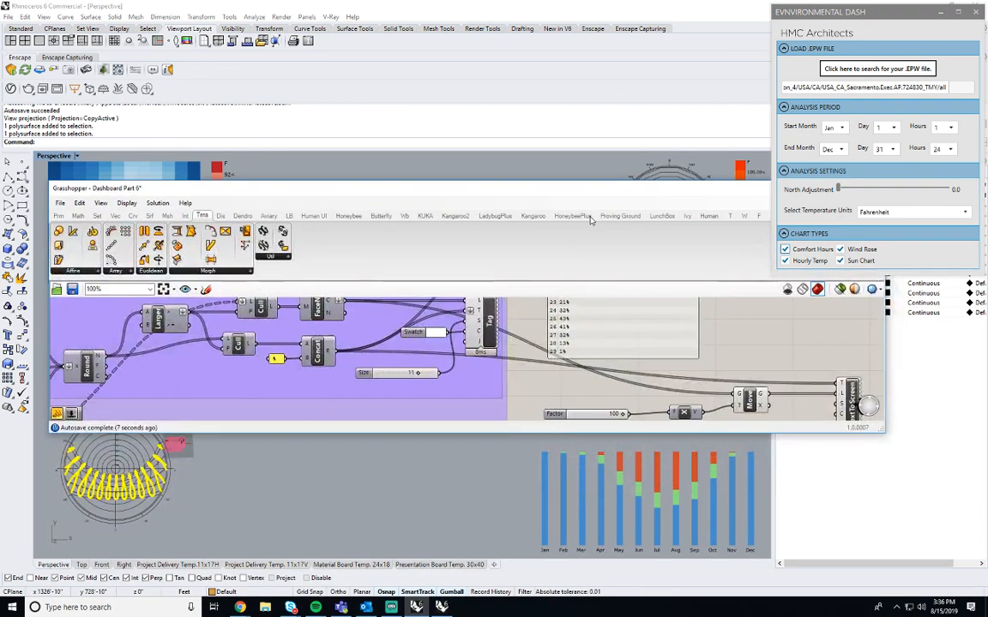
left_click_drag(554, 436, 554, 535)
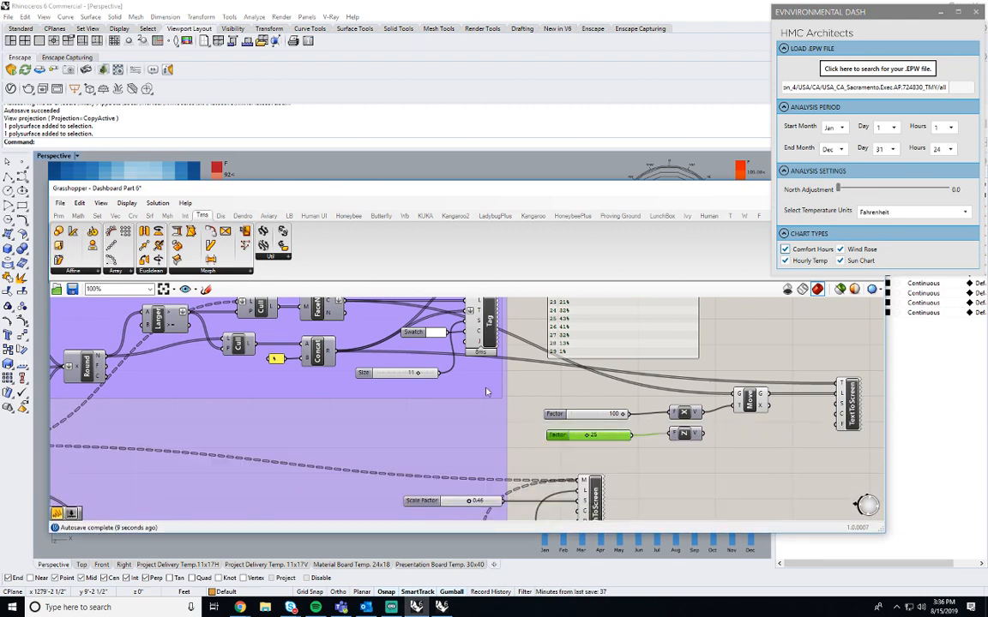
Turn off the viewport preview of the Text Tag and Move components.
right_click(493, 317)
left_click(509, 334)
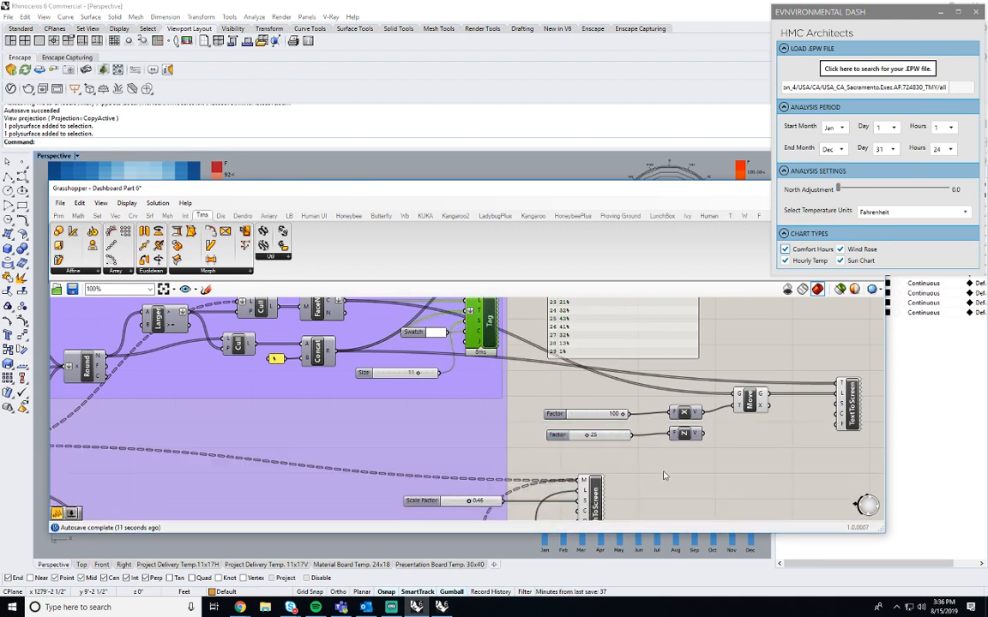
left_click(663, 475)
left_click(752, 398)
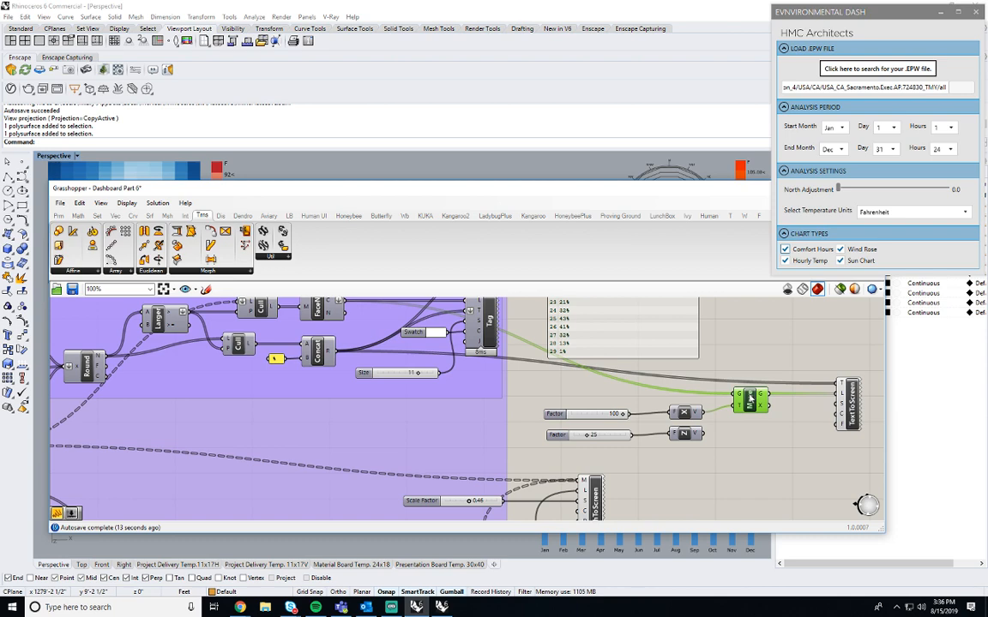
right_click(756, 400)
left_click(768, 419)
left_click(760, 450)
Lower the Grasshopper window to expose the viewport, and set the maximum of Unit X's factor slider to 500.
left_click_drag(614, 196, 591, 331)
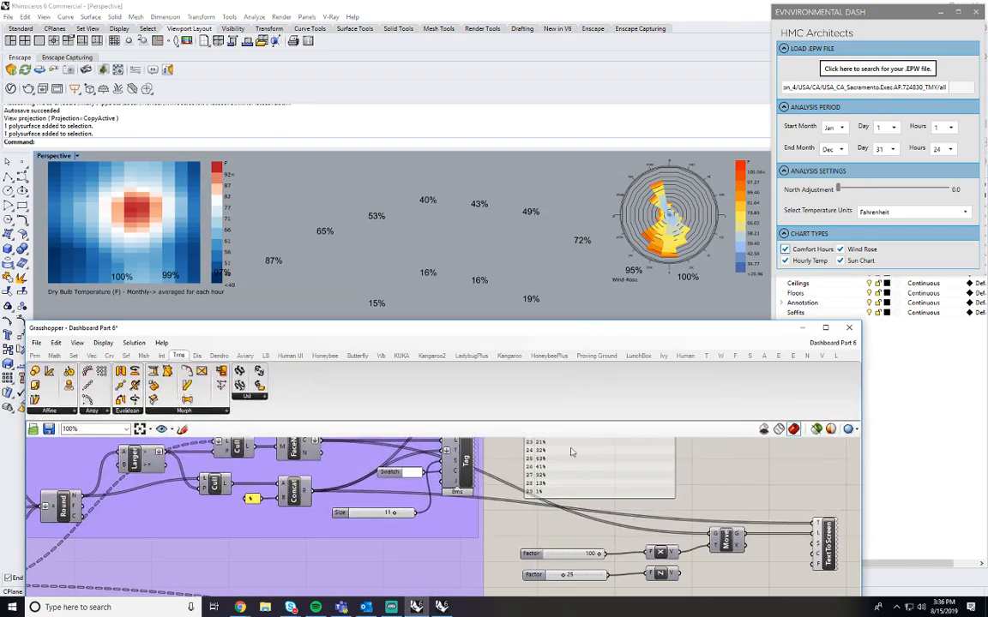
mouse_move(596, 554)
left_mouse_down()
mouse_move(566, 556)
mouse_move(613, 558)
left_mouse_up()
left_click(531, 555)
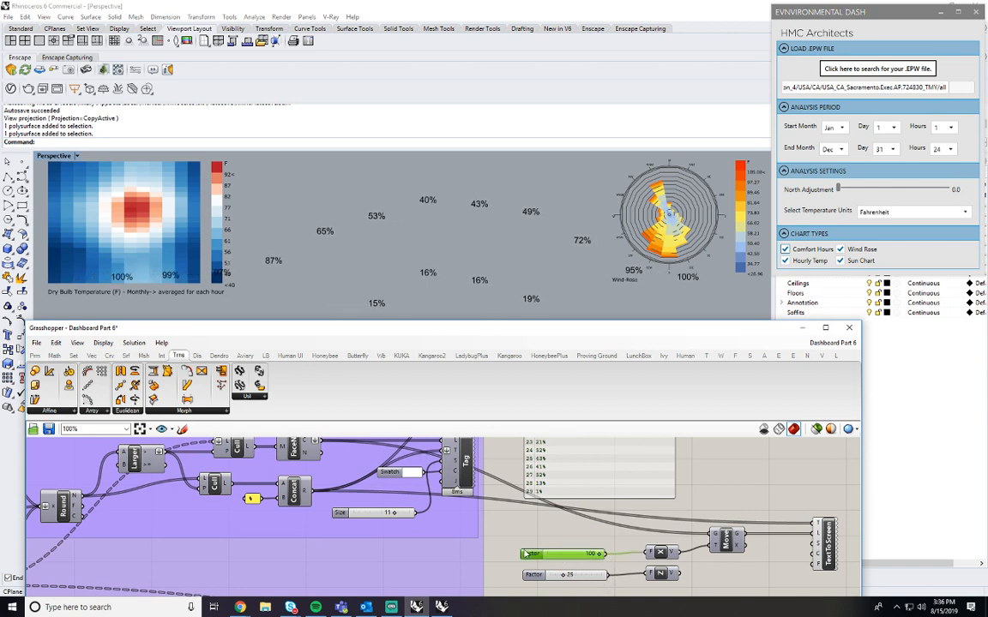
double_click(526, 554)
double_click(561, 511)
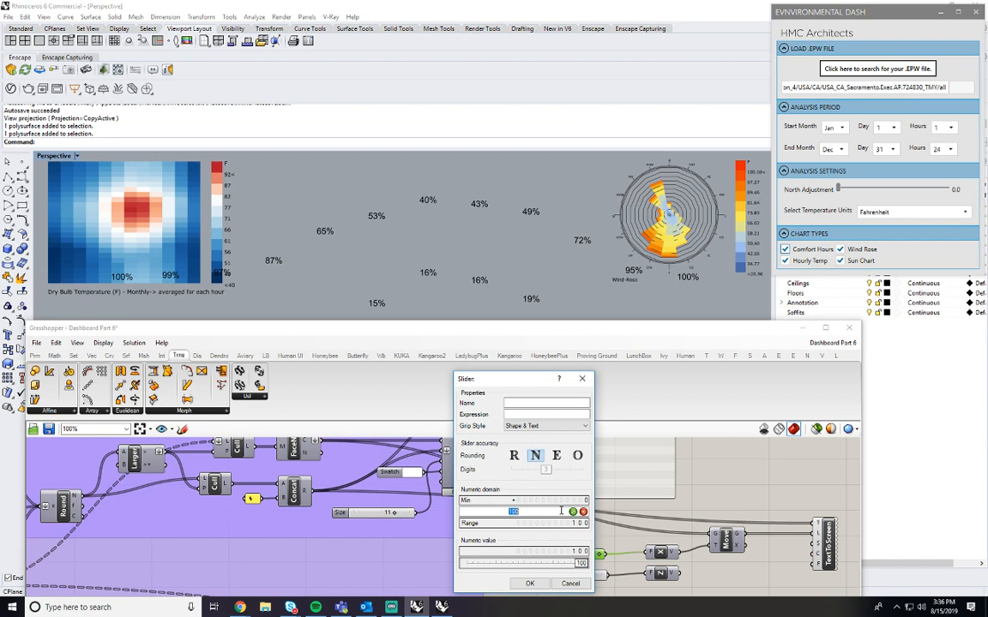
type("500")
key("Return")
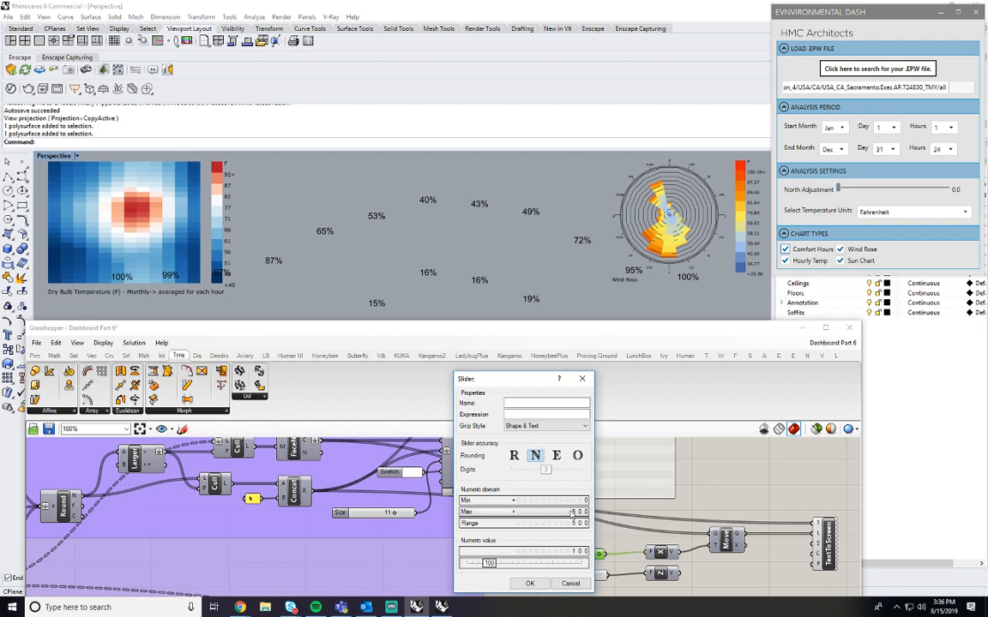
left_click(529, 584)
Chain a copy of Move between Move and TextToScreen's L input, driven by Unit Z with its factor slider set to 31.
right_click_drag(750, 569, 732, 542)
left_click_drag(702, 509, 731, 536, "alt")
left_click_drag(665, 553, 798, 513)
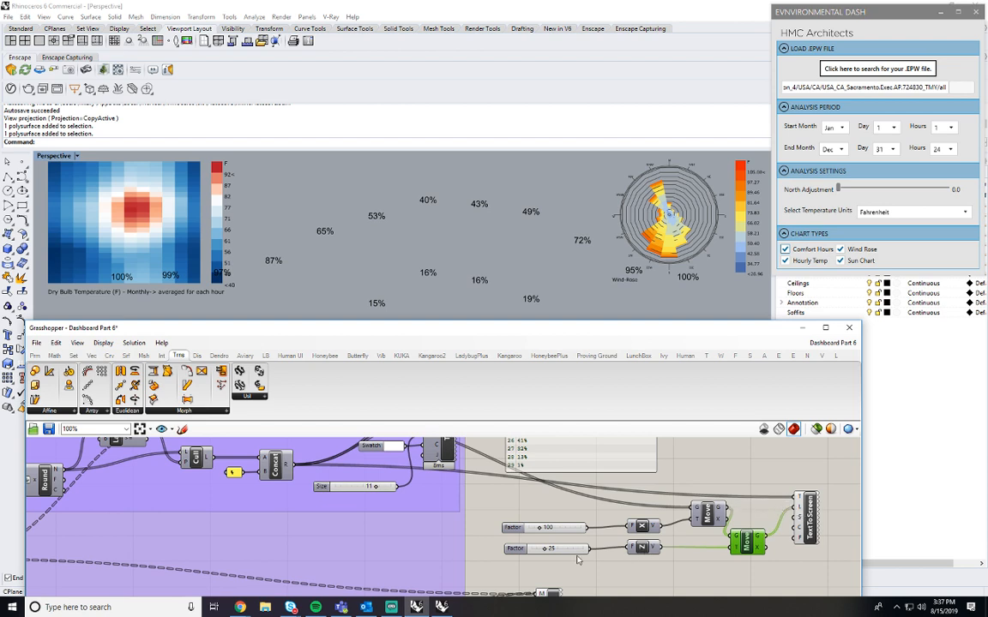
mouse_move(545, 549)
left_mouse_down()
mouse_move(568, 550)
mouse_move(547, 553)
left_mouse_up()
Replace Unit Z with a Unit Y driven by the same slider, feeding the first Move, and reconnect that Move directly to TextToScreen's L input.
left_click(645, 549)
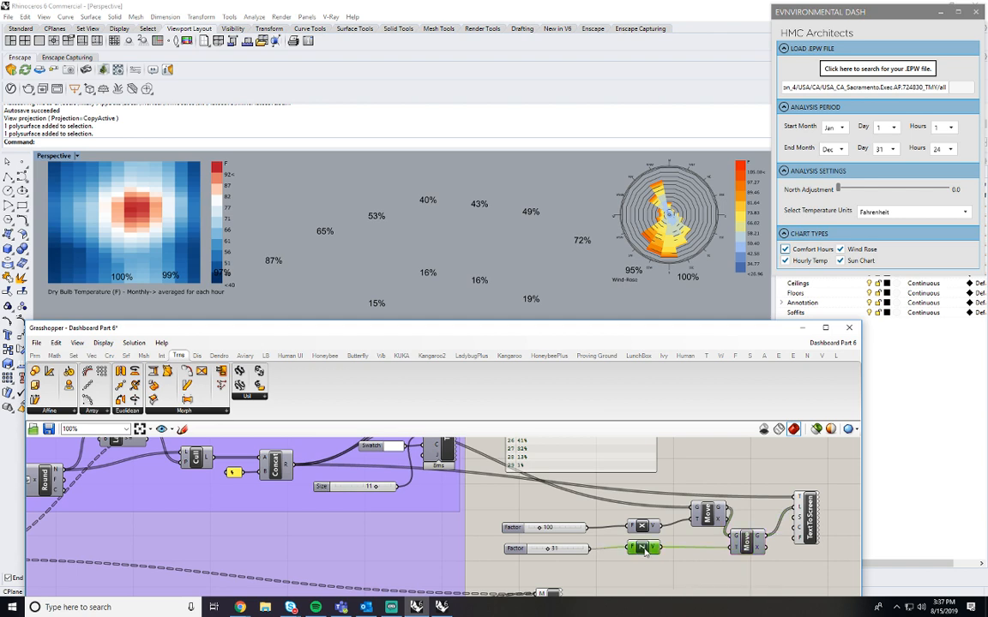
key("Delete")
double_click(644, 552)
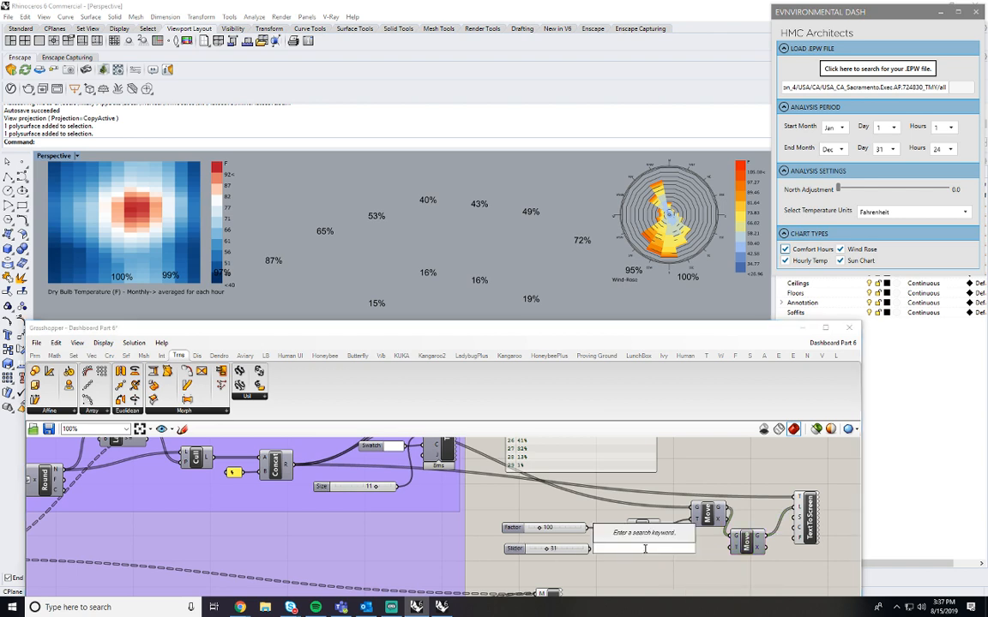
type("y")
key("Return")
left_click_drag(591, 549, 631, 551)
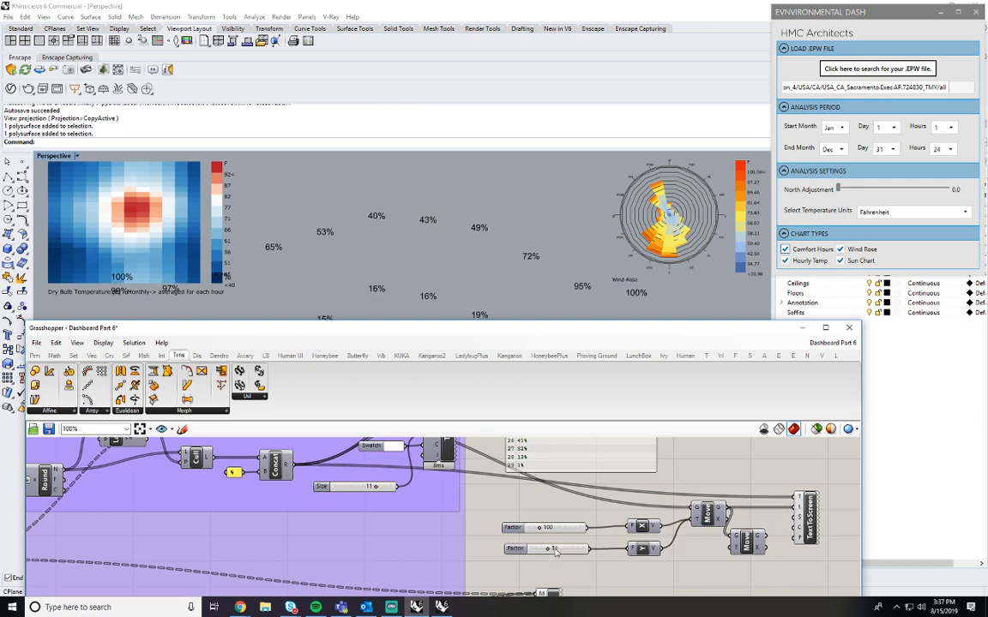
Set Unit Y's factor slider to 68 and Unit X's to 110, and graft the first Move's T input.
left_click_drag(555, 554, 541, 529)
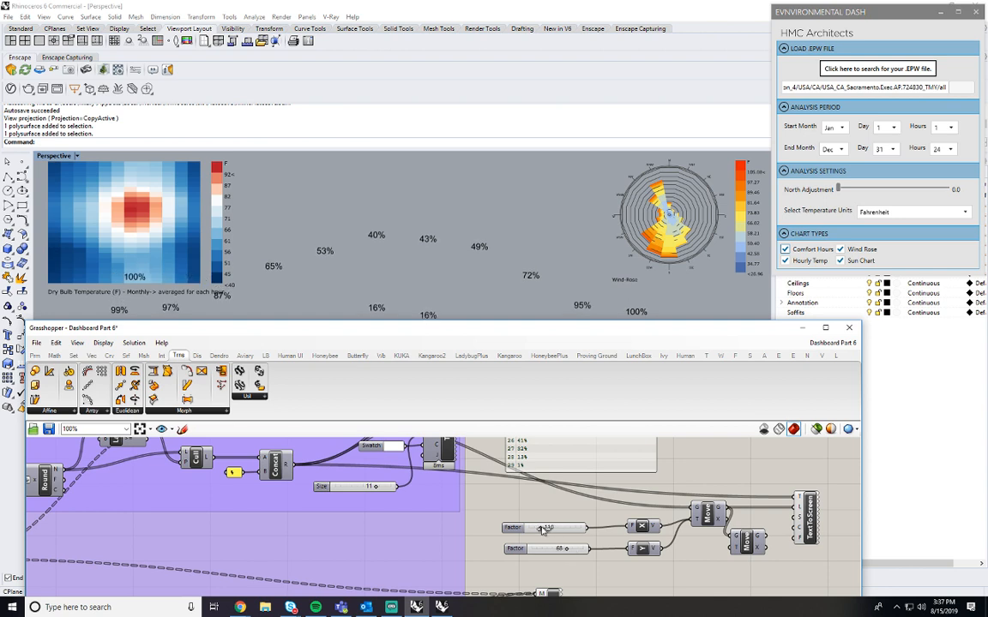
right_click(694, 519)
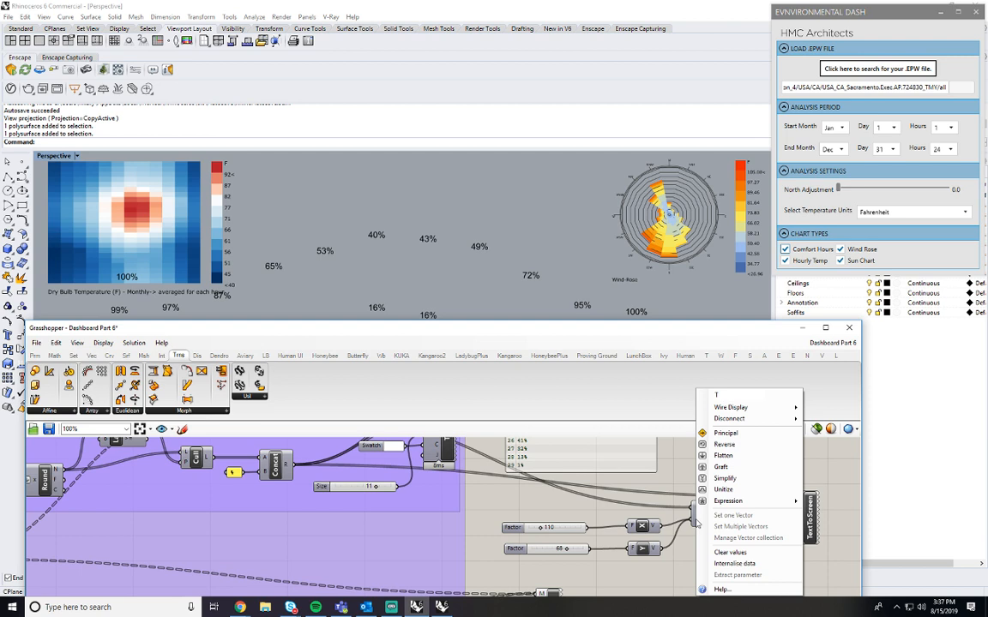
left_click(729, 459)
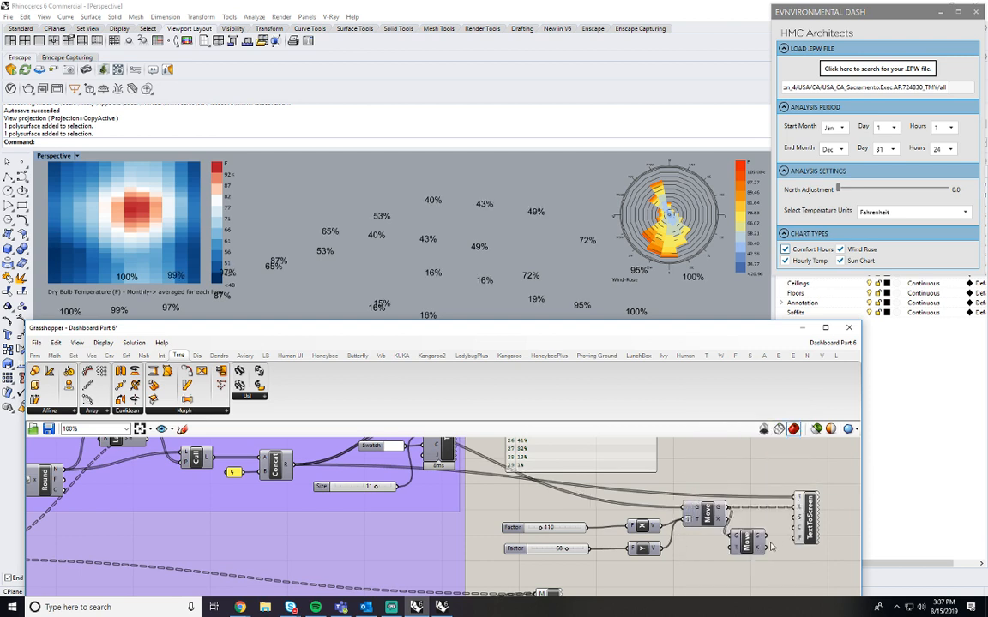
Set Unit Y's factor slider to 60 and Unit X's to 250, and remove the graft from the first Move's T input.
left_click_drag(734, 536, 736, 552)
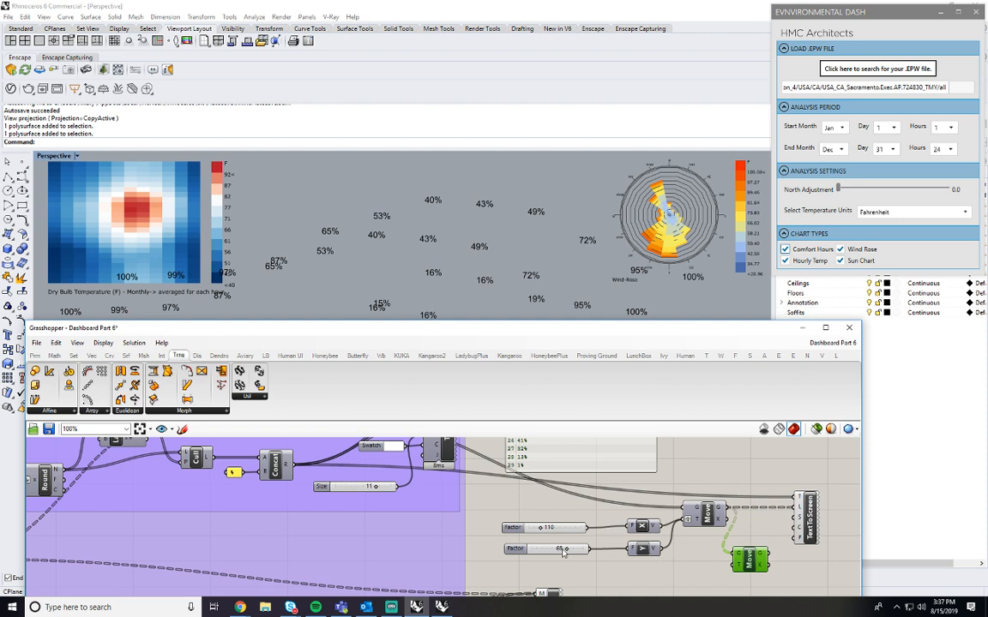
left_click_drag(567, 549, 558, 529)
right_click(690, 519)
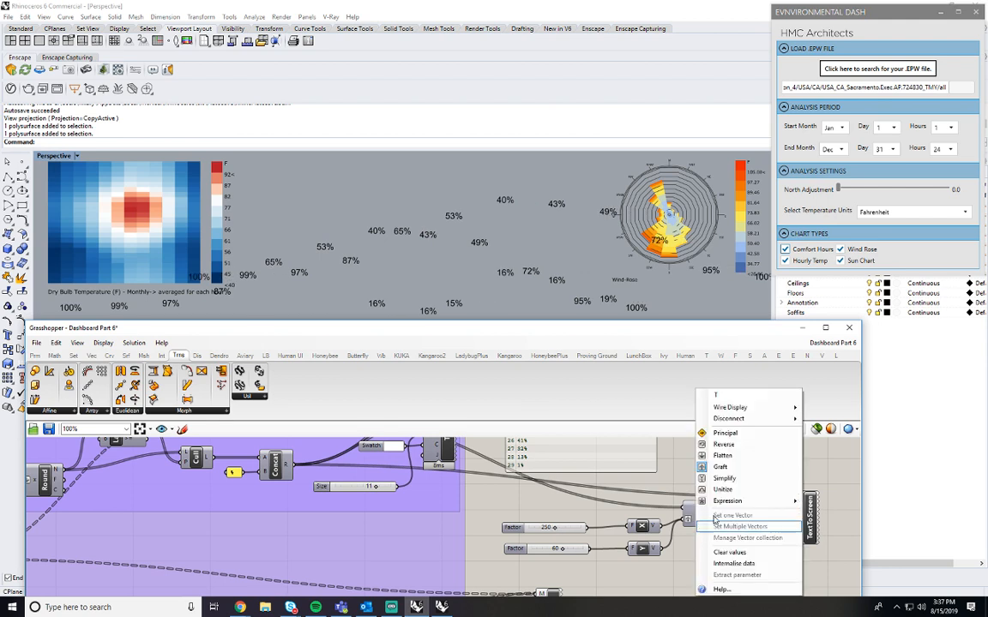
left_click(731, 470)
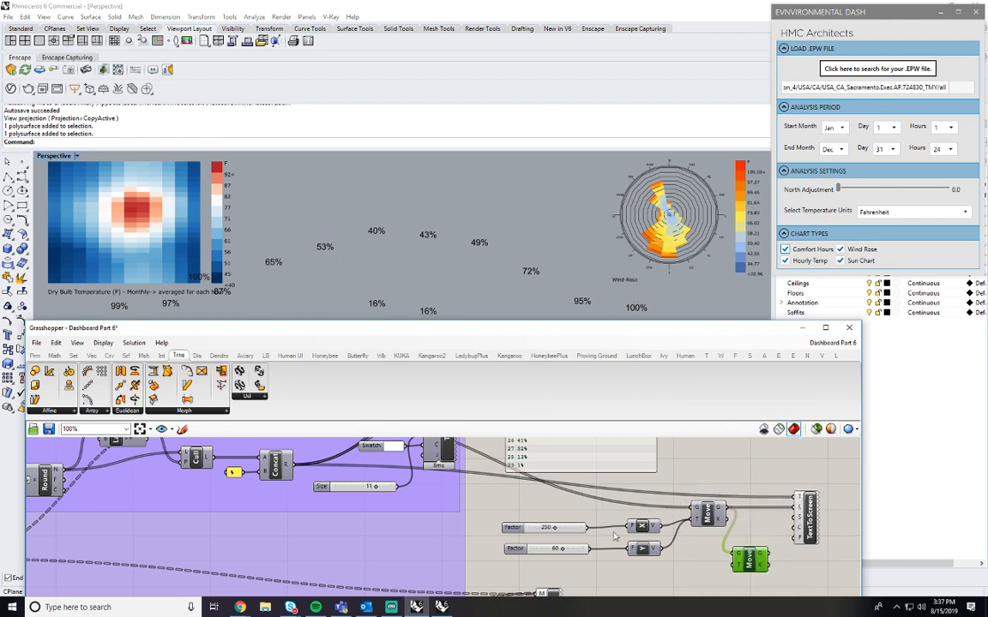
Set Unit X's factor slider to 170, and try grafting the first Move's G input before removing the graft.
left_click_drag(549, 529, 542, 528)
right_click(698, 517)
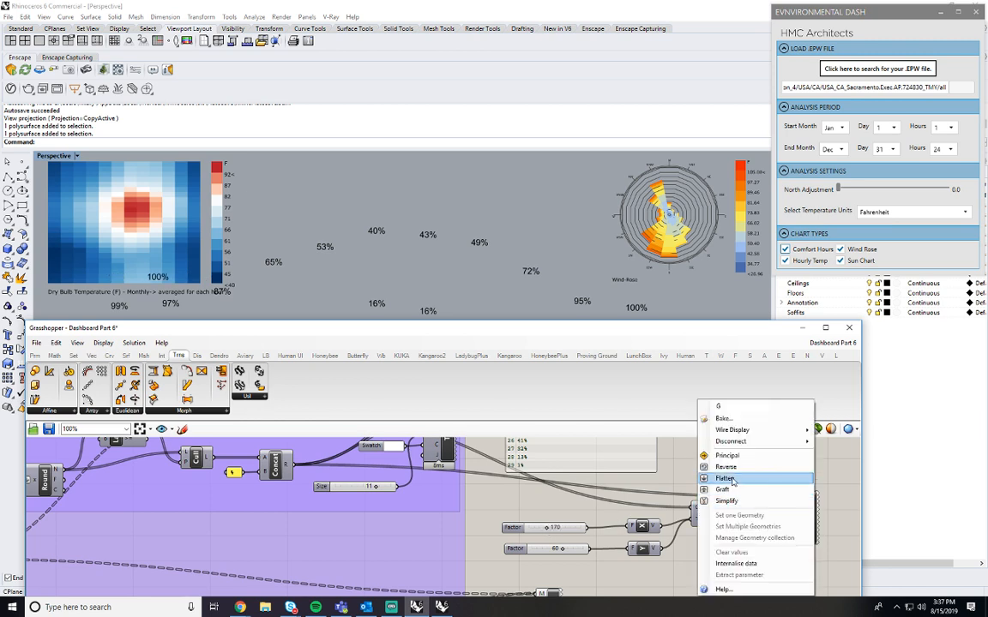
left_click(733, 492)
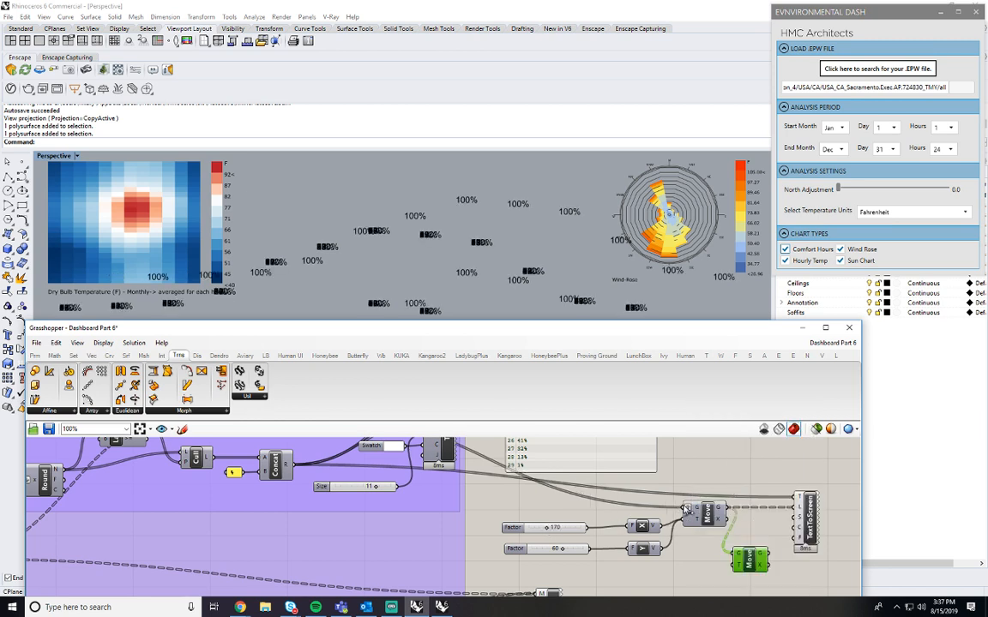
right_click(699, 508)
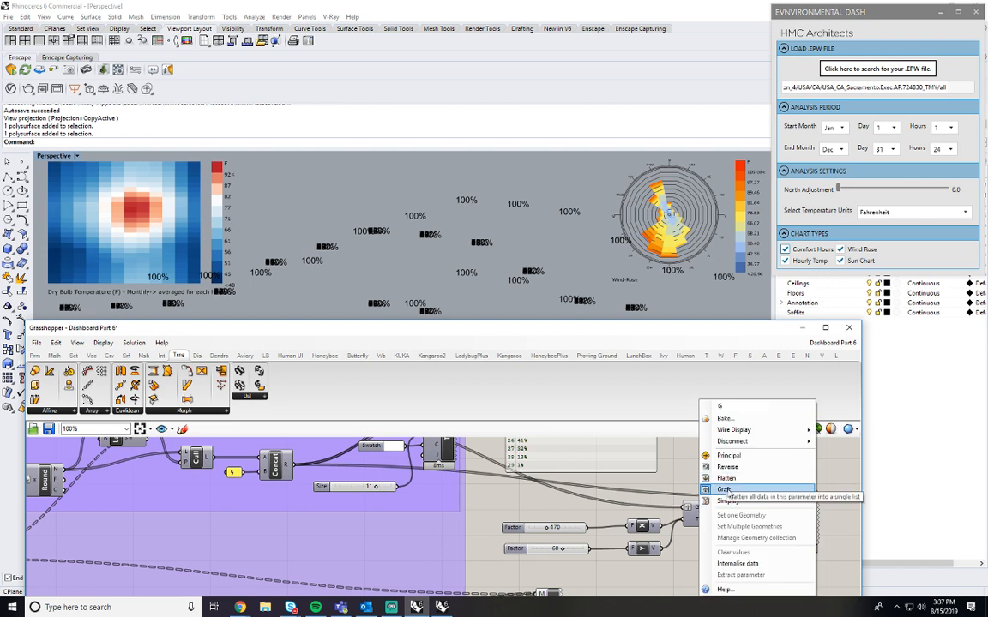
left_click(724, 489)
Try flattening the first Move's T input, and remove the flatten.
right_click(697, 518)
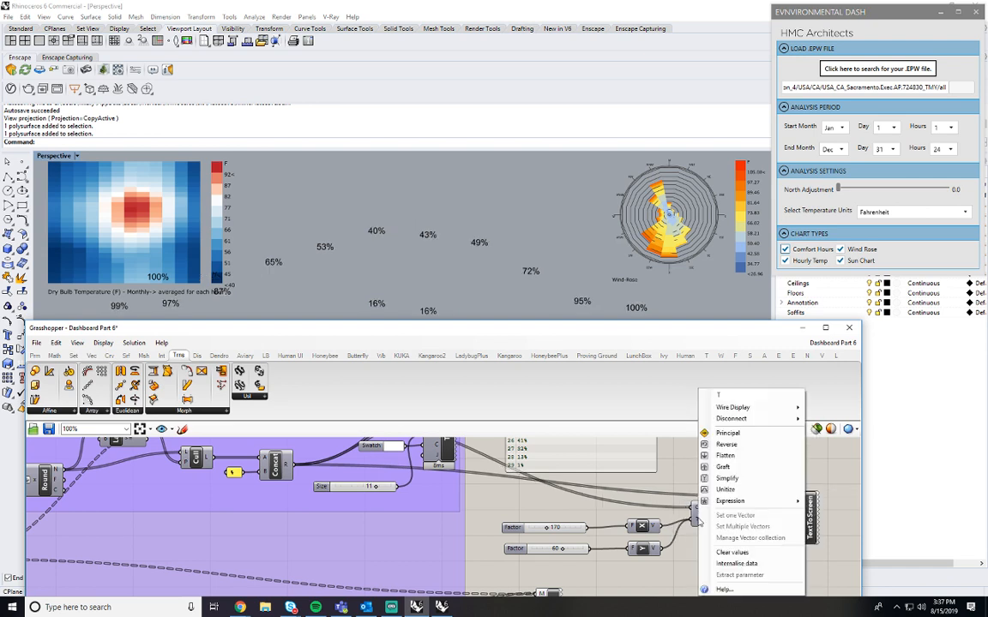
left_click(729, 458)
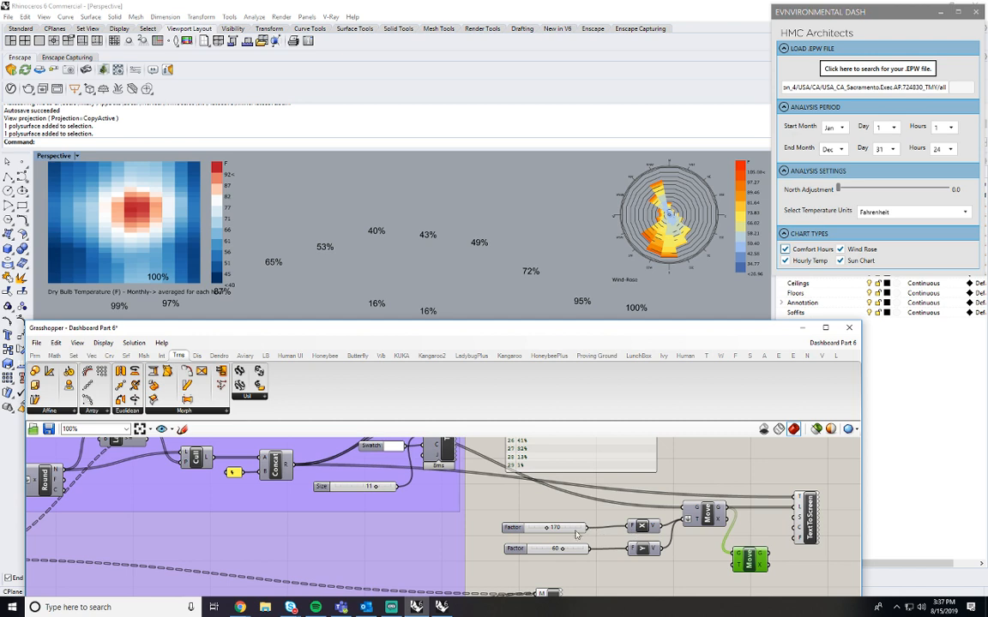
mouse_move(549, 529)
left_mouse_down()
mouse_move(535, 529)
mouse_move(546, 528)
left_mouse_up()
right_click(690, 518)
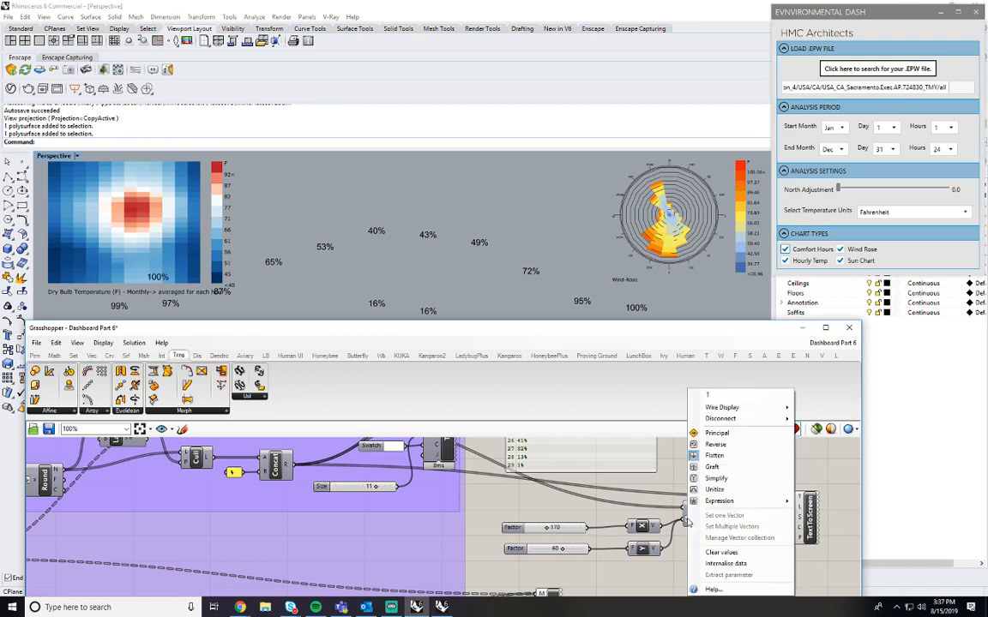
left_click(717, 445)
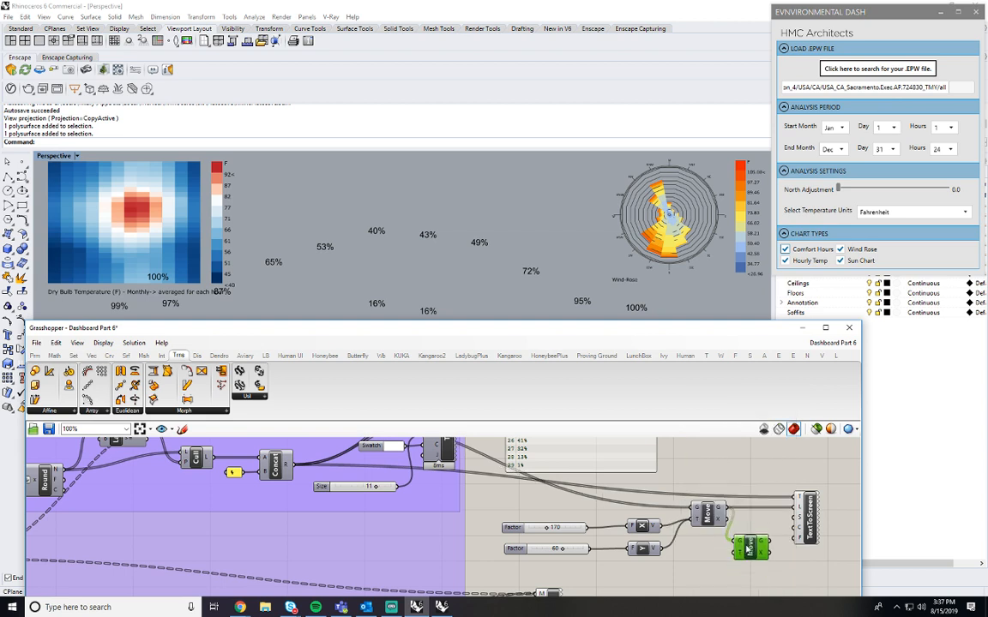
Drive the second Move's T input with Unit Y, connect its G output to TextToScreen's L input, and realign the components.
left_click_drag(662, 548, 794, 509, "ctrl")
left_click_drag(744, 549, 752, 543)
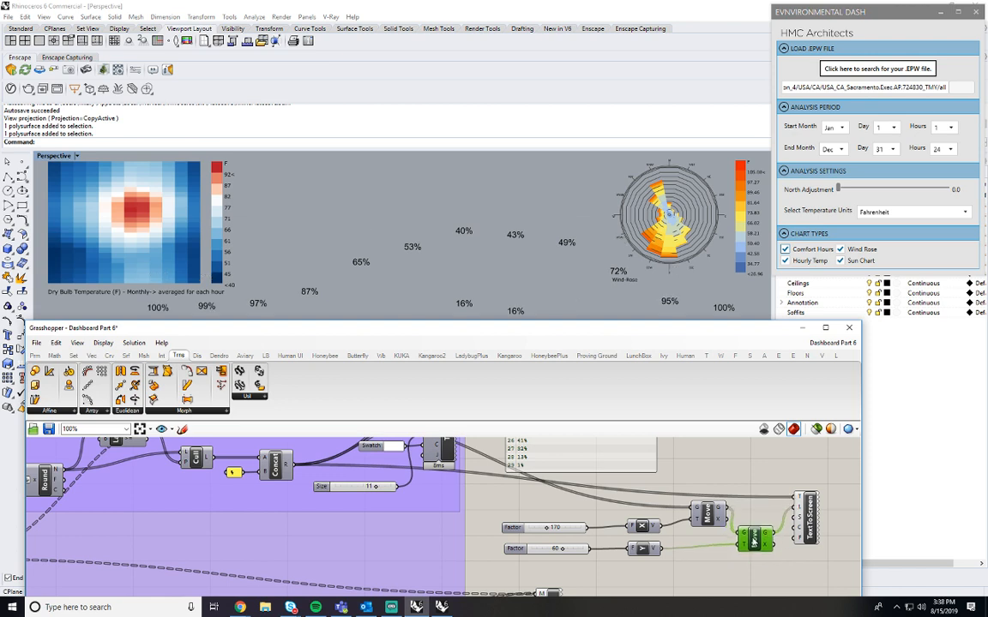
left_click_drag(705, 519, 701, 527)
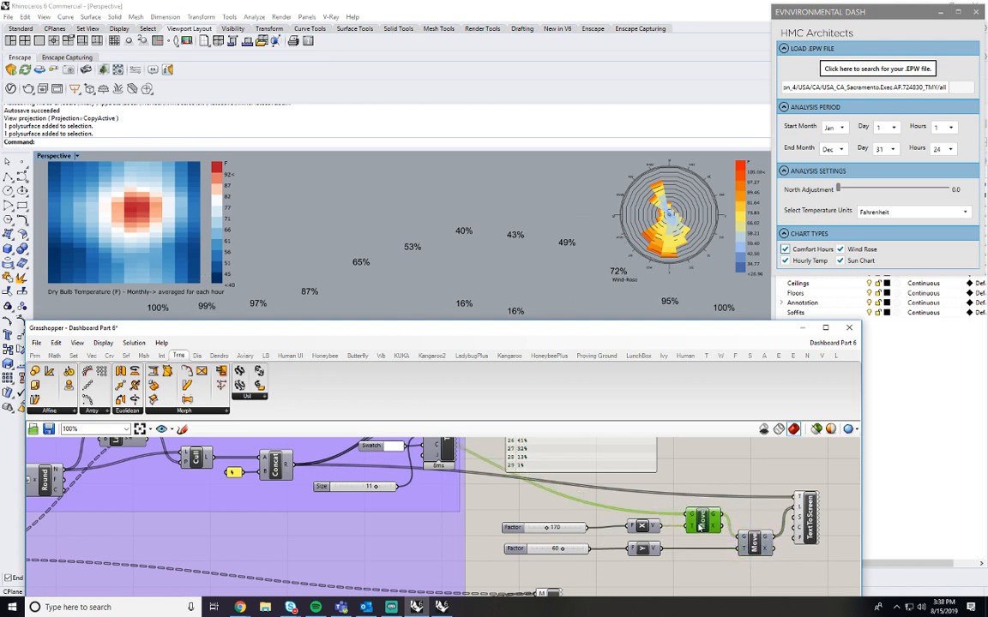
left_click_drag(505, 529, 523, 518)
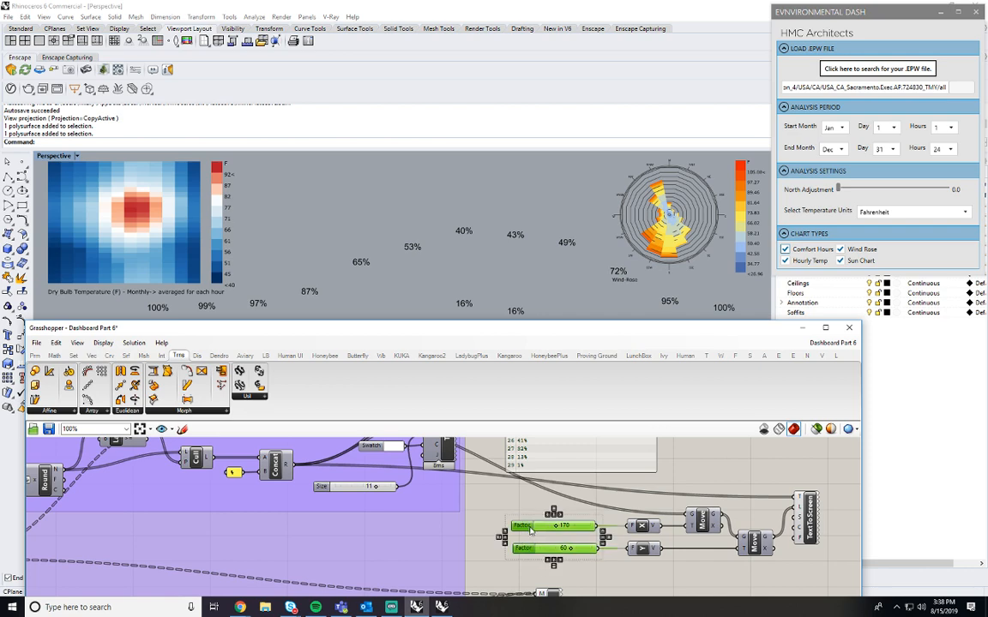
Duplicate the Scale Factor slider and place the copy below the Unit Y component.
left_click_drag(467, 331, 474, 257)
left_click(657, 463)
double_click(657, 520)
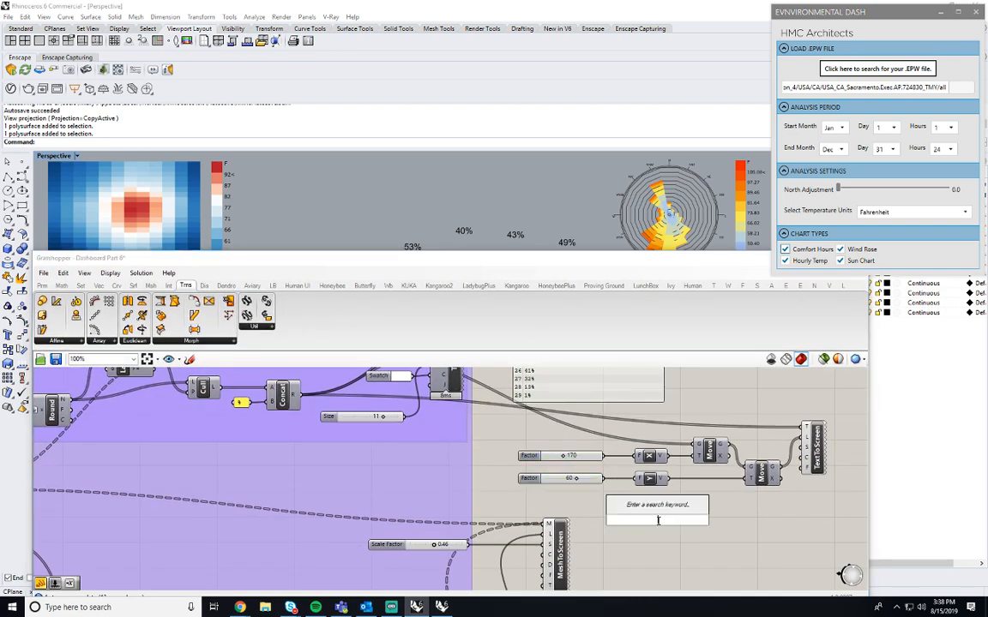
left_click(670, 560)
left_click_drag(397, 544, 667, 506, "alt")
Try driving TextToScreen's S input with the copied slider at 0.93 and 1.00, and undo the connection and value changes.
left_click_drag(738, 509, 722, 457)
left_click_drag(601, 249, 704, 190)
left_click_drag(784, 438, 814, 437)
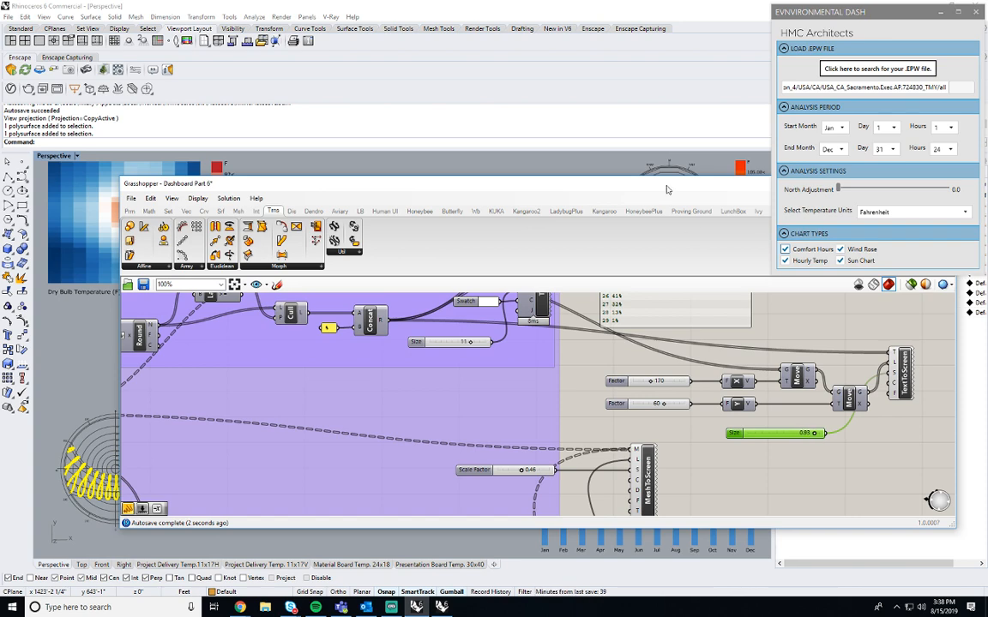
left_click_drag(667, 189, 575, 341)
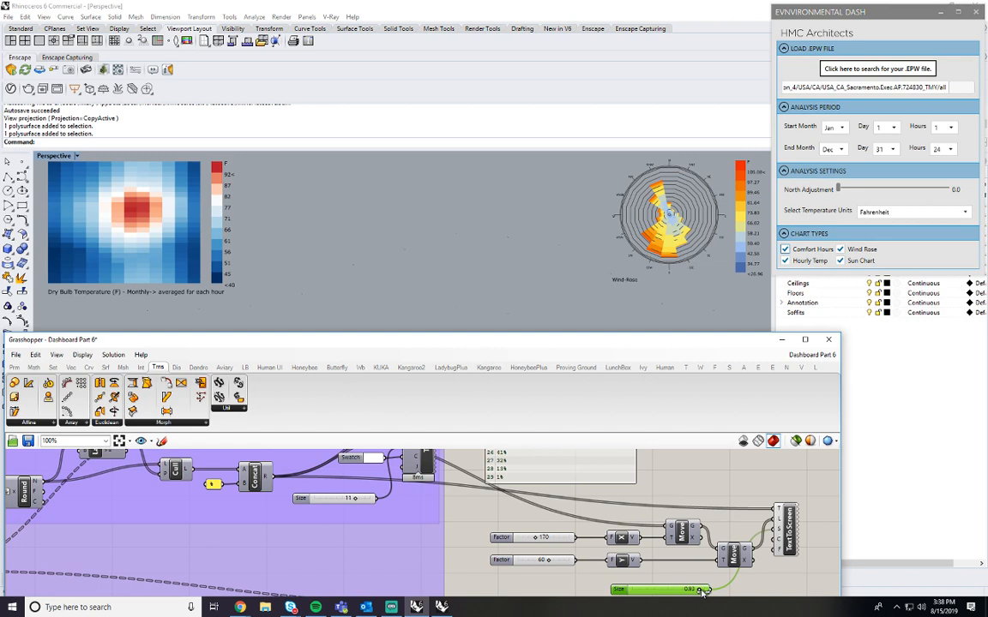
left_click_drag(706, 590, 730, 592)
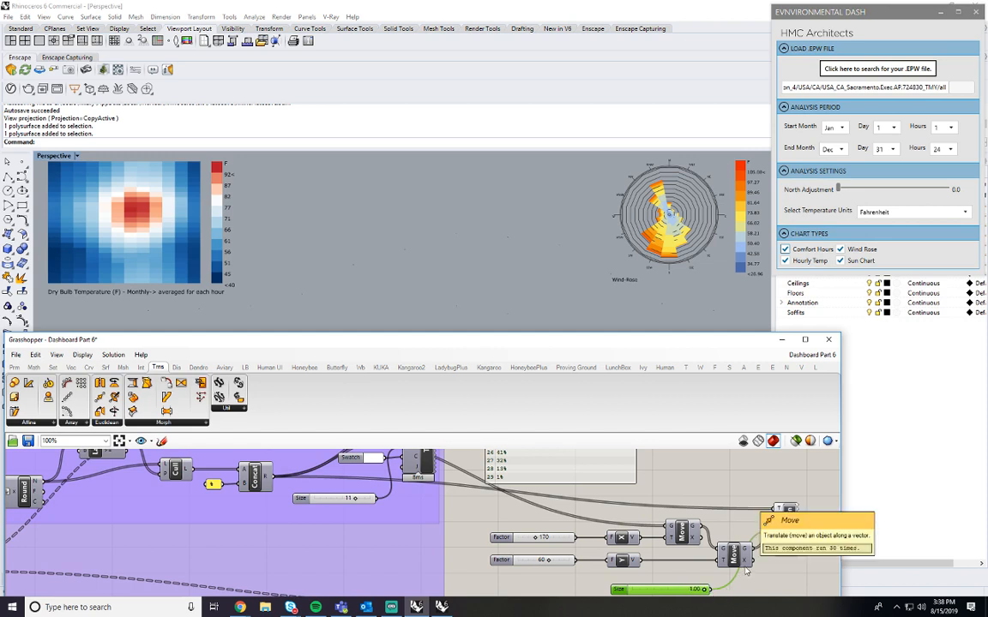
key("ctrl+z")
key("ctrl+z")
key("ctrl+z")
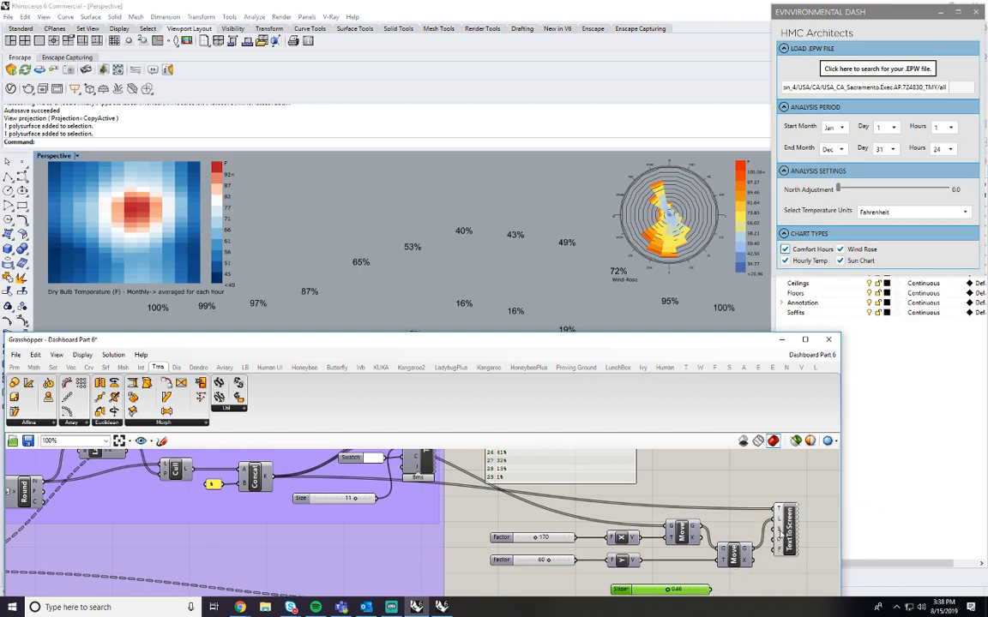
Set the copied slider's maximum to 12 and use it to drive TextToScreen's S input at 9.53.
mouse_move(782, 533)
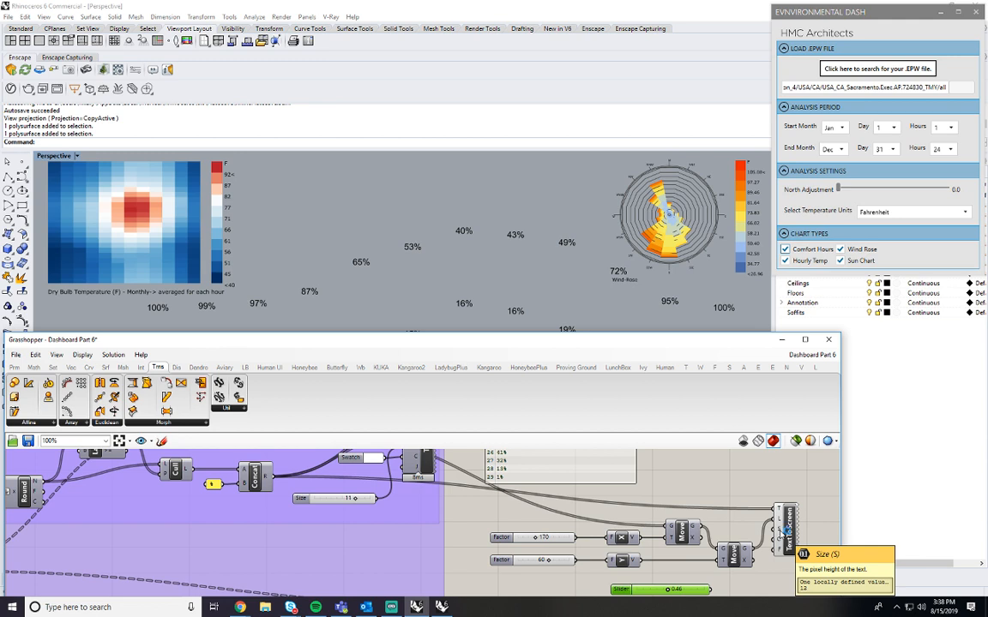
double_click(620, 589)
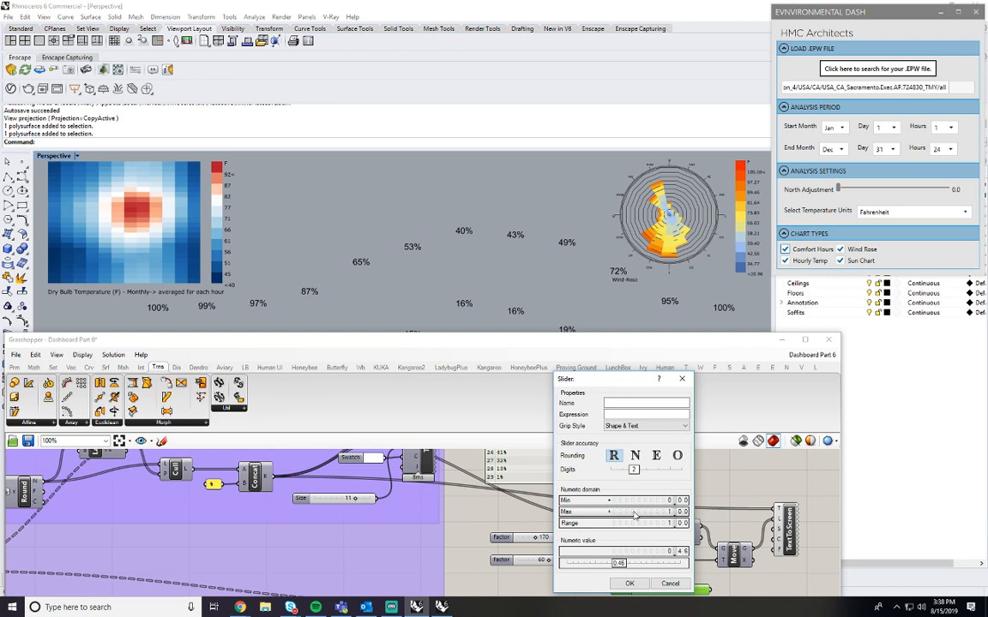
double_click(634, 512)
type("12")
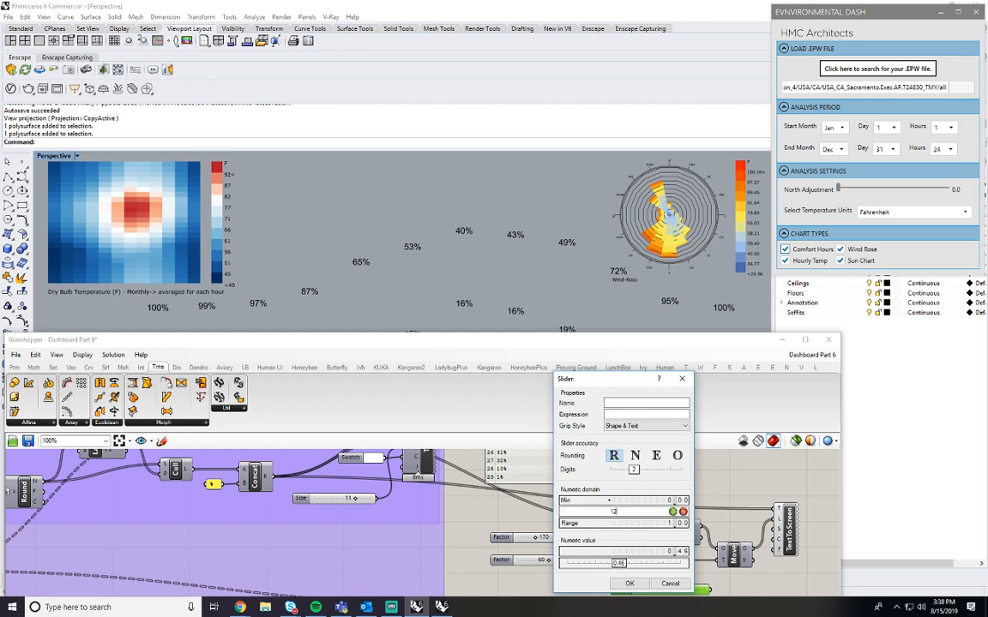
key("Return")
left_click(638, 586)
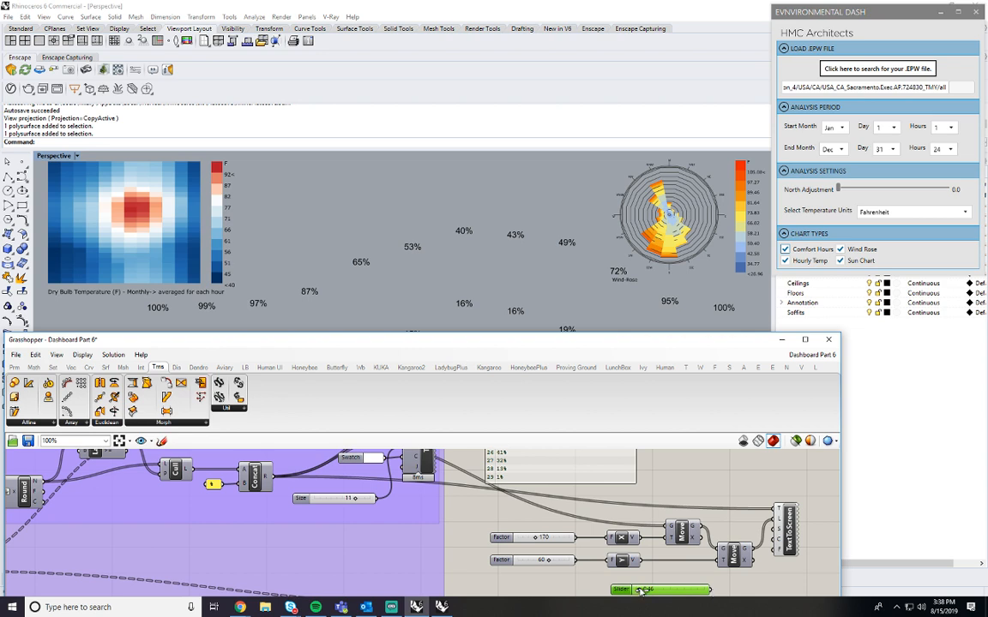
left_click_drag(641, 591, 780, 533)
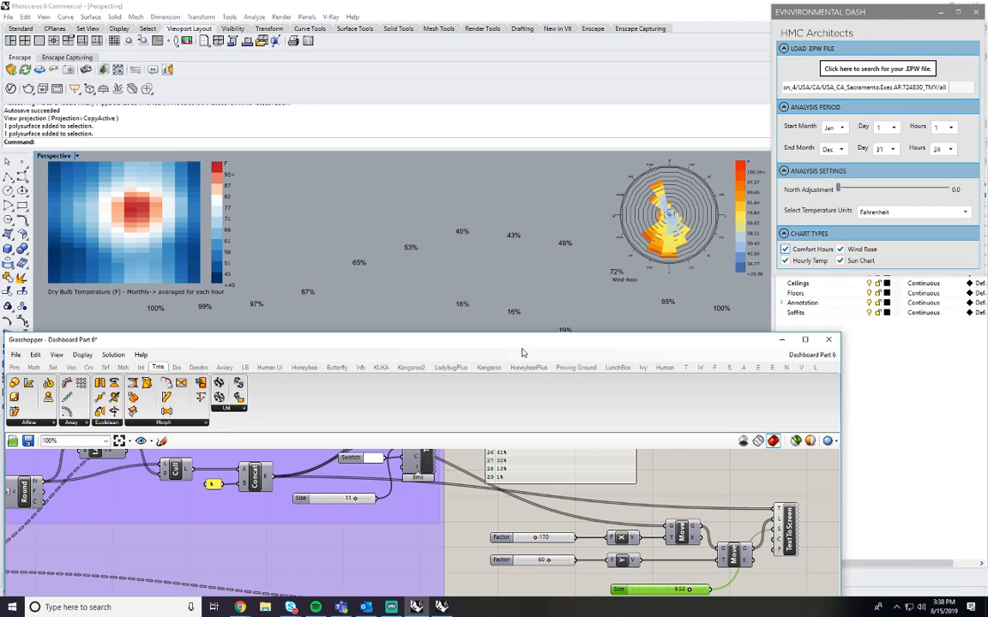
left_click_drag(525, 341, 619, 231)
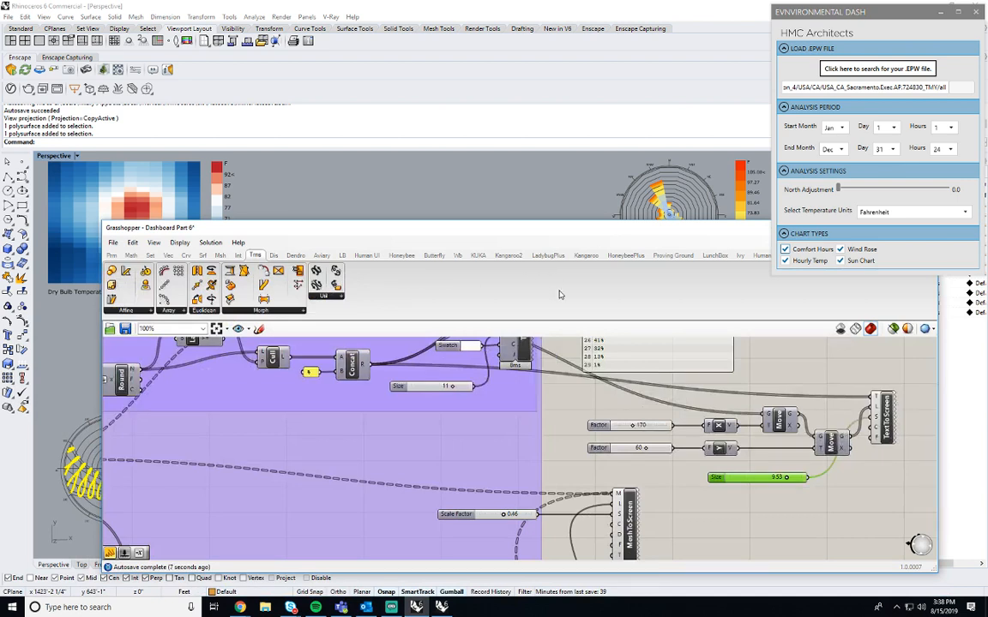
left_click(763, 255)
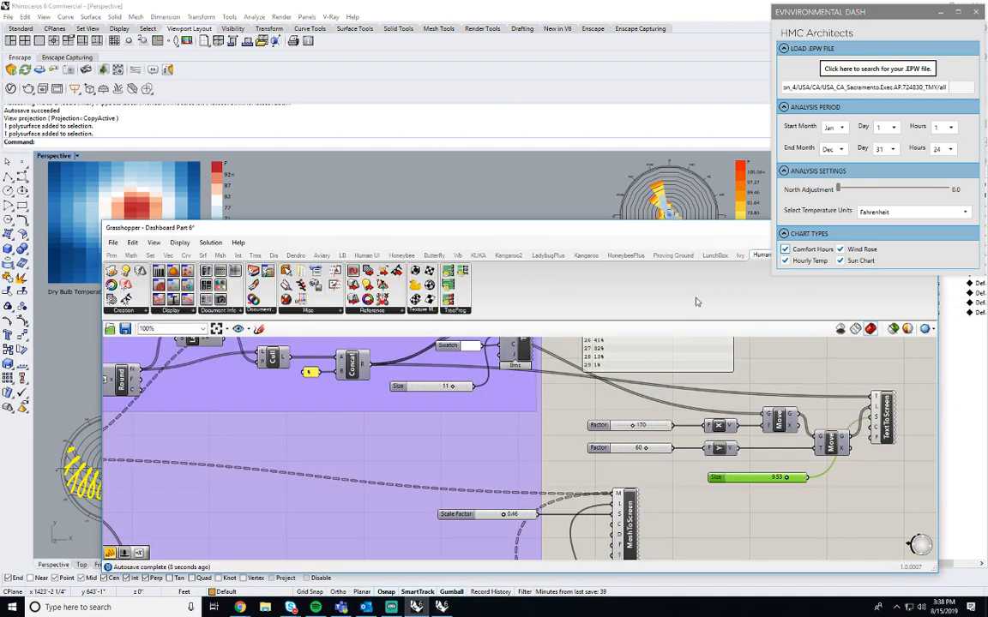
left_click(170, 310)
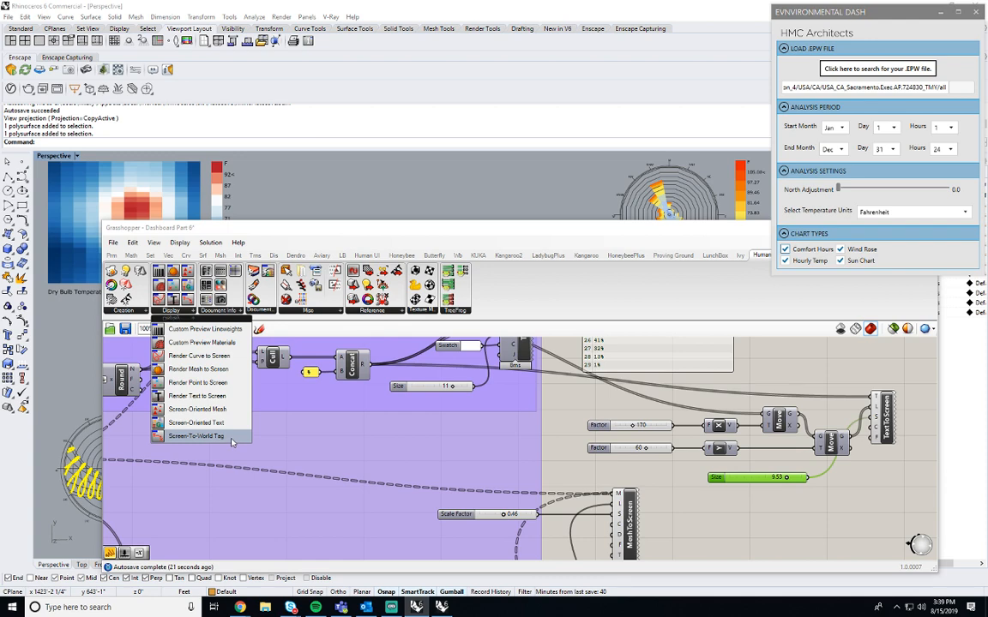
left_click(562, 419)
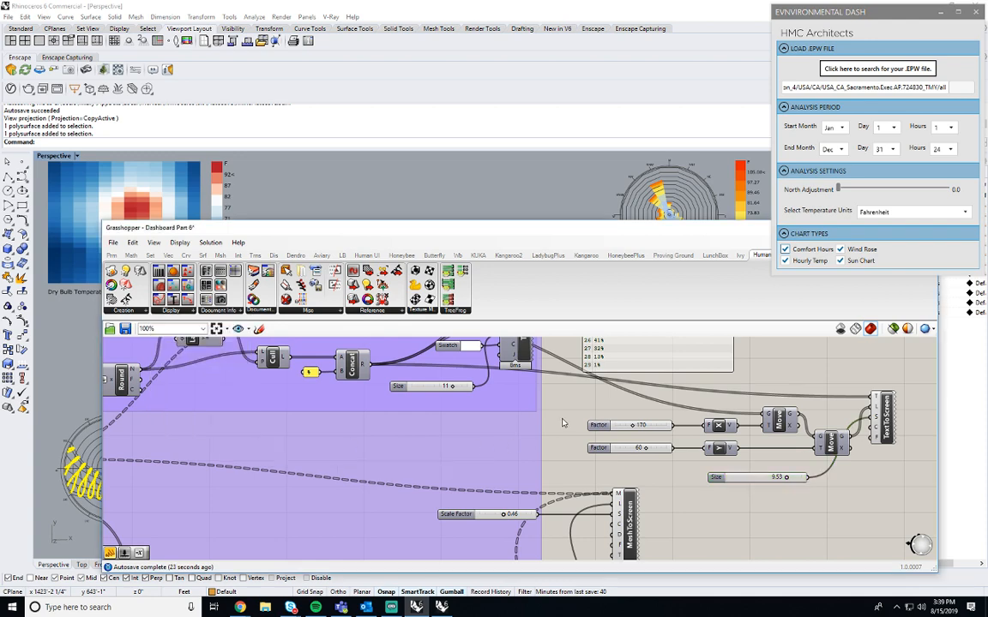
Add a Mesh parameter beside the percentage panel and connect the panel's output to it.
right_click_drag(562, 419, 562, 534)
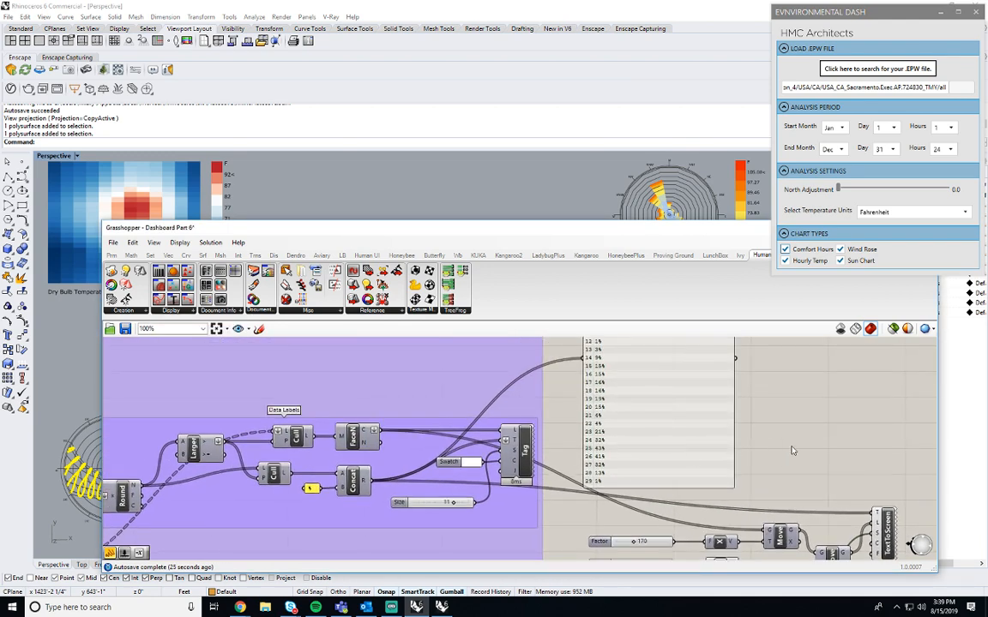
double_click(717, 403)
type("mesh")
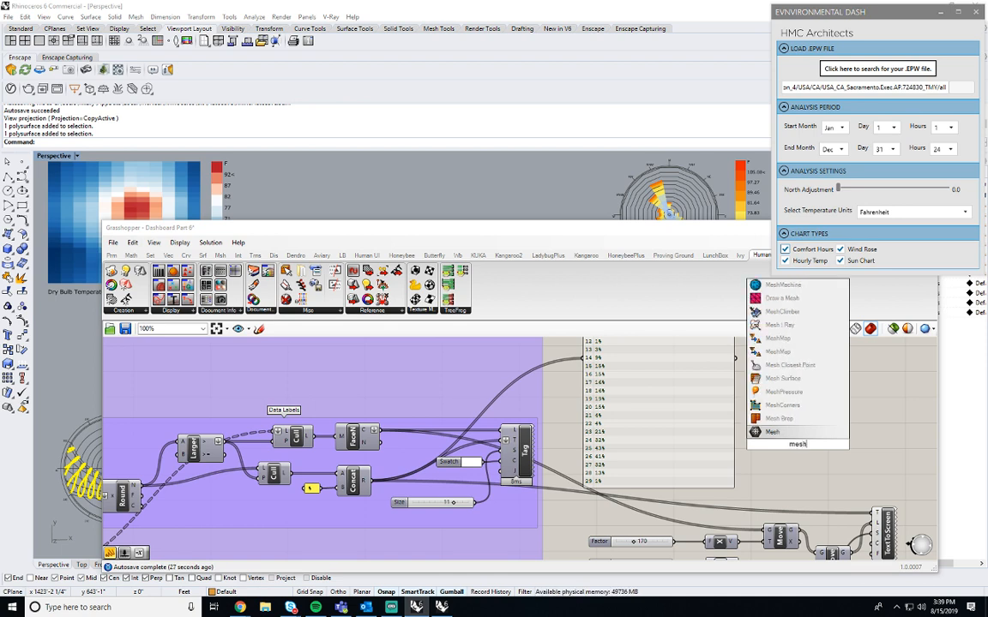
key("Return")
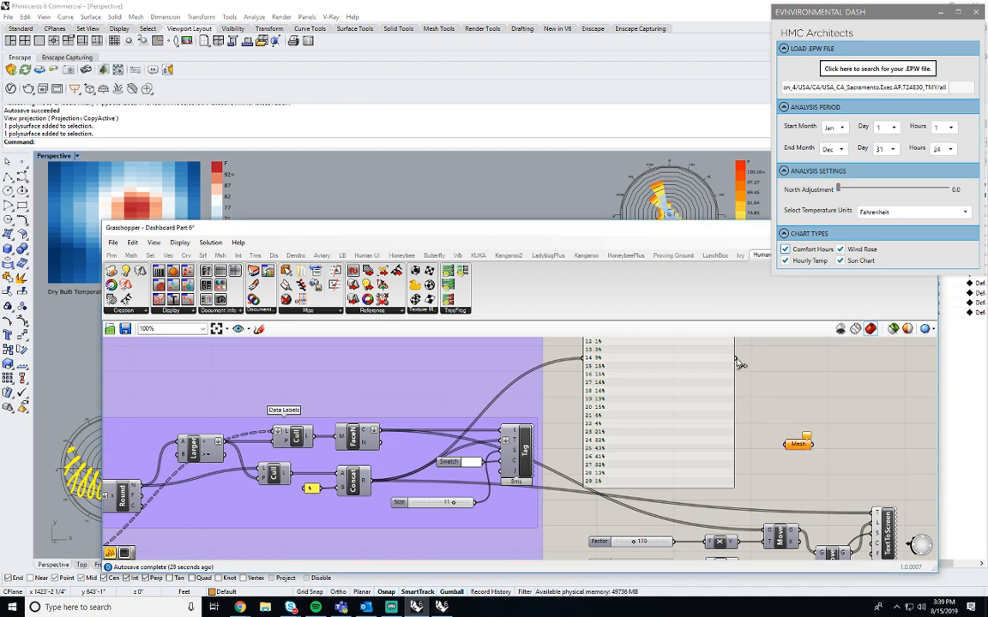
left_click_drag(735, 359, 836, 391)
Search the components for "text" and "text to mesh" to find one that converts text to a mesh.
double_click(811, 419)
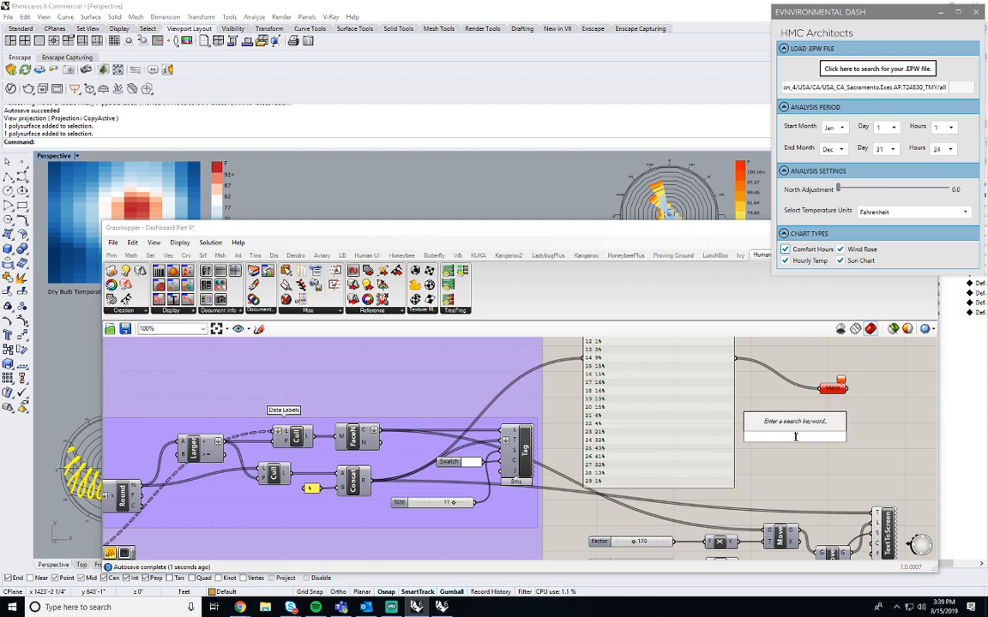
type("text")
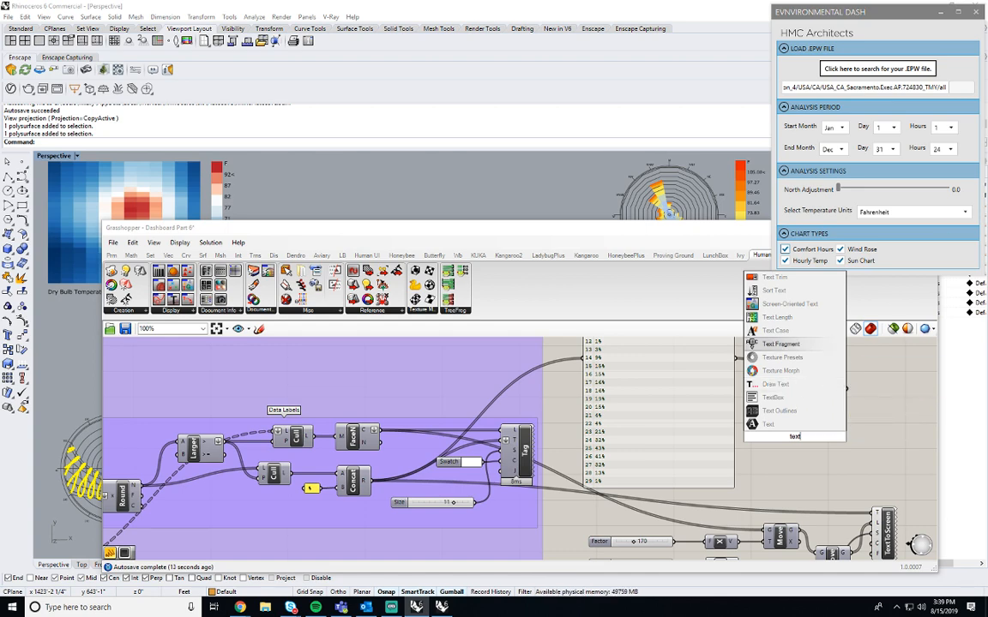
left_click(776, 344)
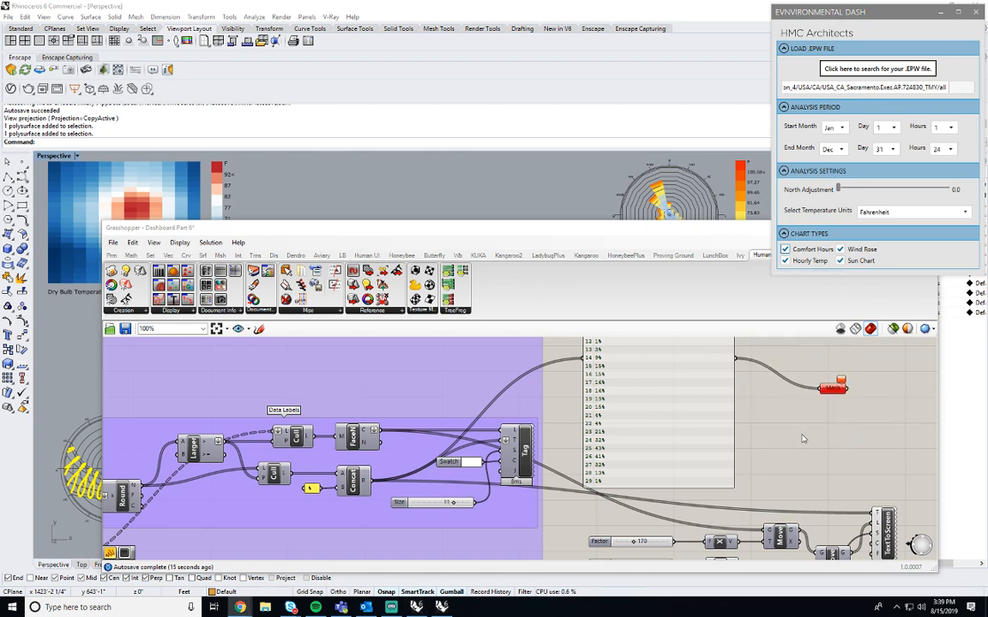
right_click_drag(805, 435, 765, 450)
double_click(764, 449)
type("te")
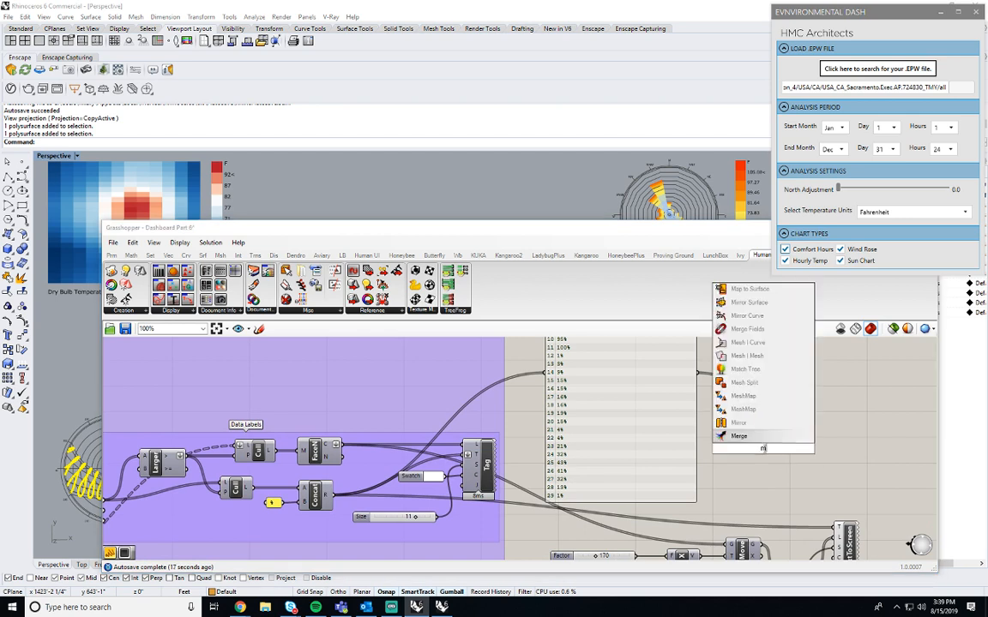
type("xt to me")
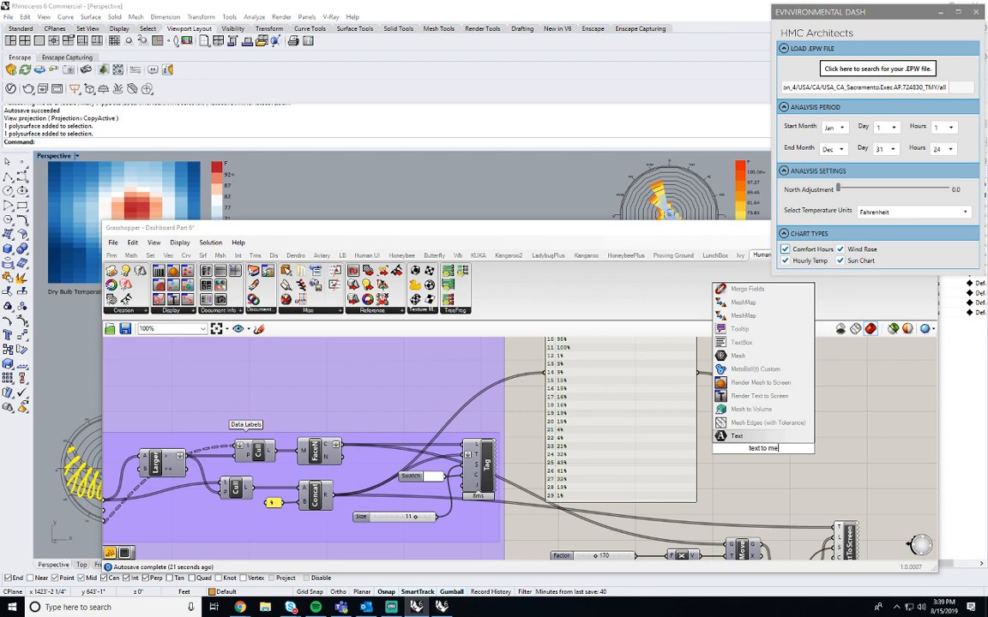
key("BackSpace")
type("esh")
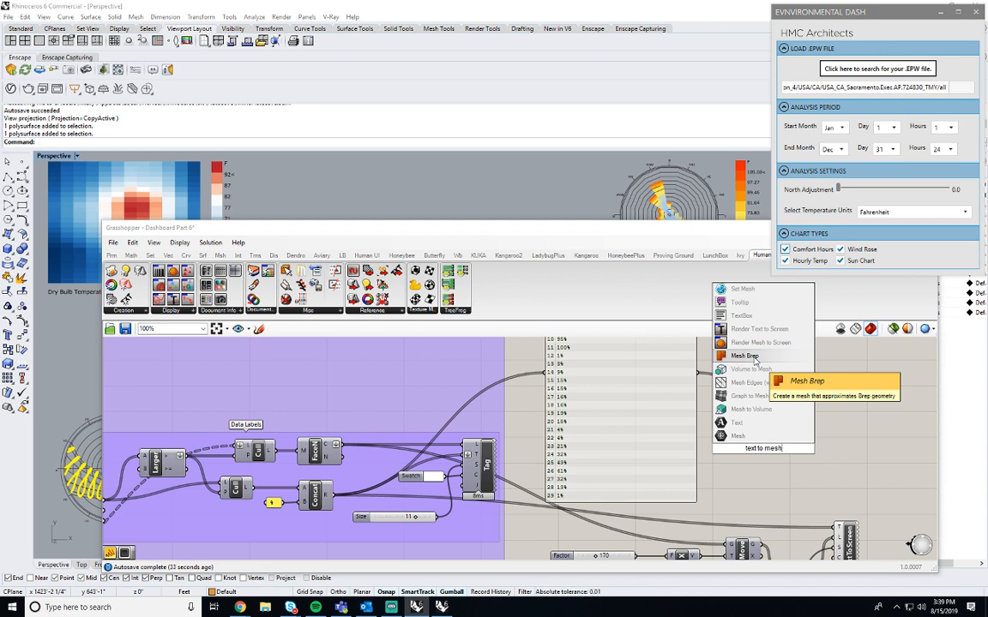
left_click(755, 360)
Find Text Outlines by searching for "text brep", place it beside the Mesh parameter, and locate it among its plug-in's Text components.
double_click(834, 429)
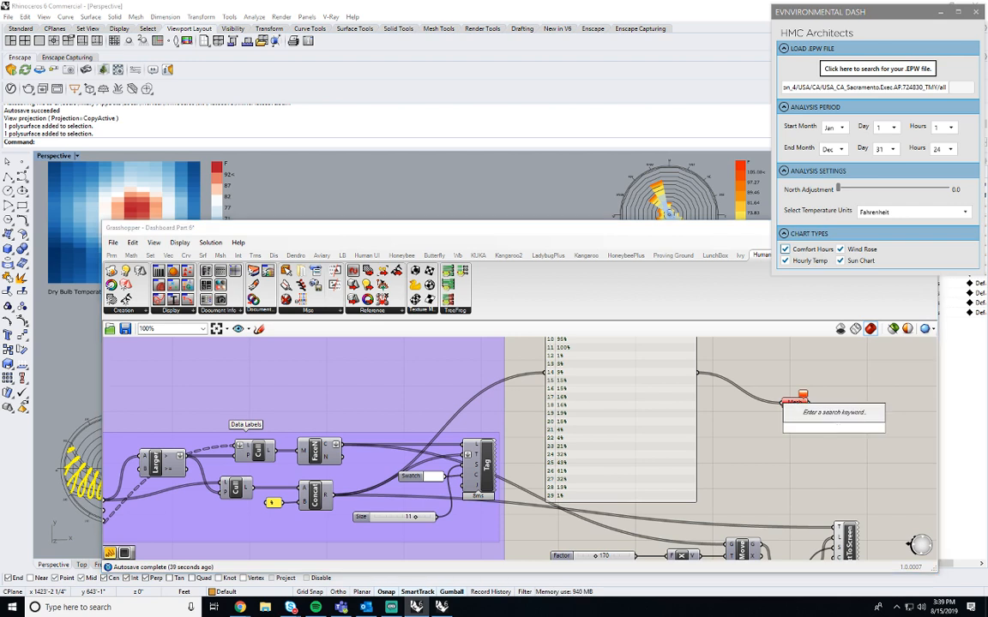
type("text brep")
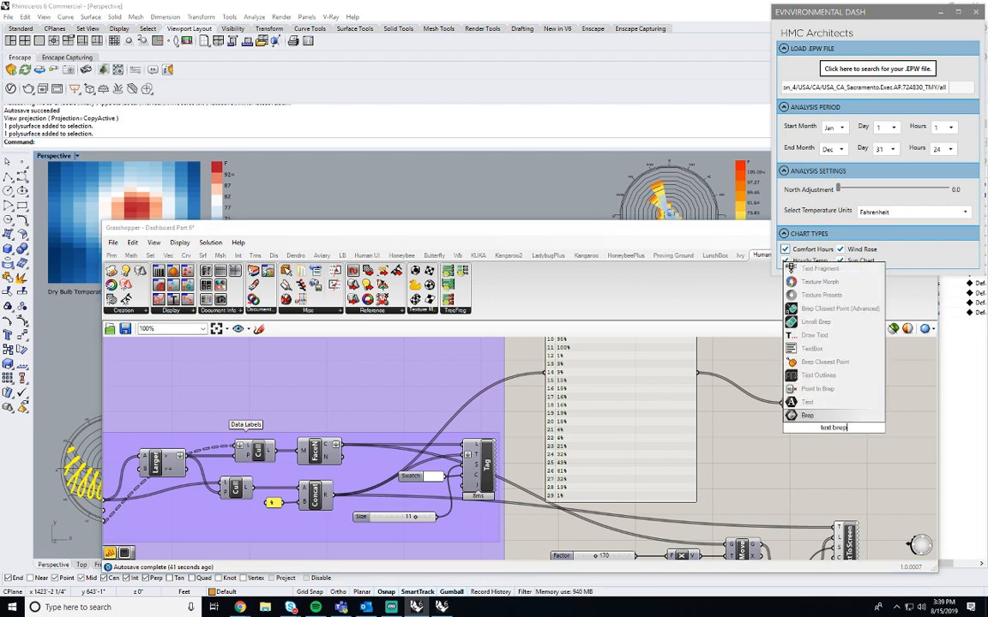
left_click(820, 377)
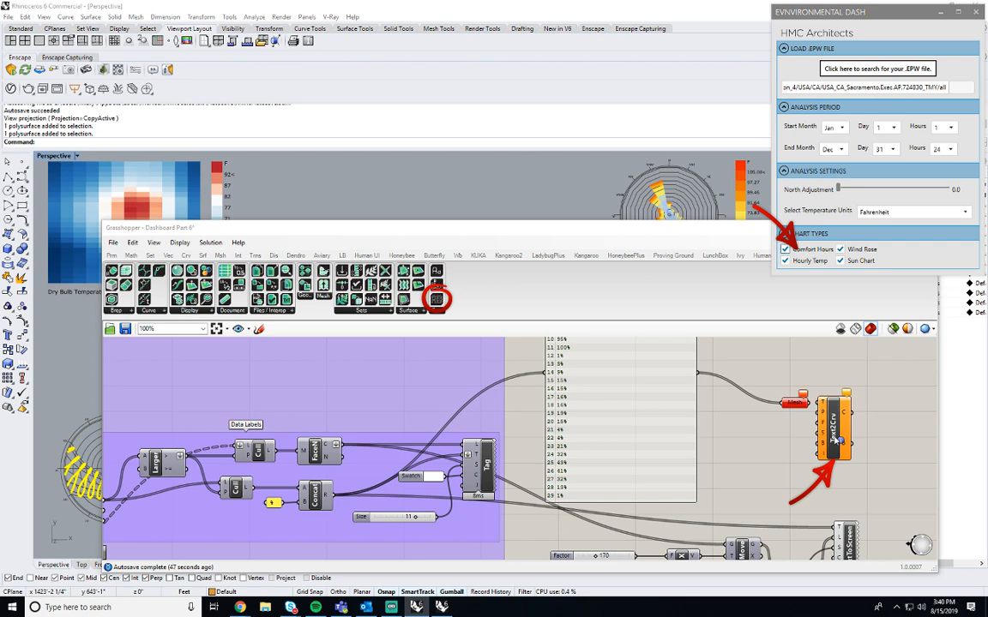
left_click_drag(740, 229, 677, 286)
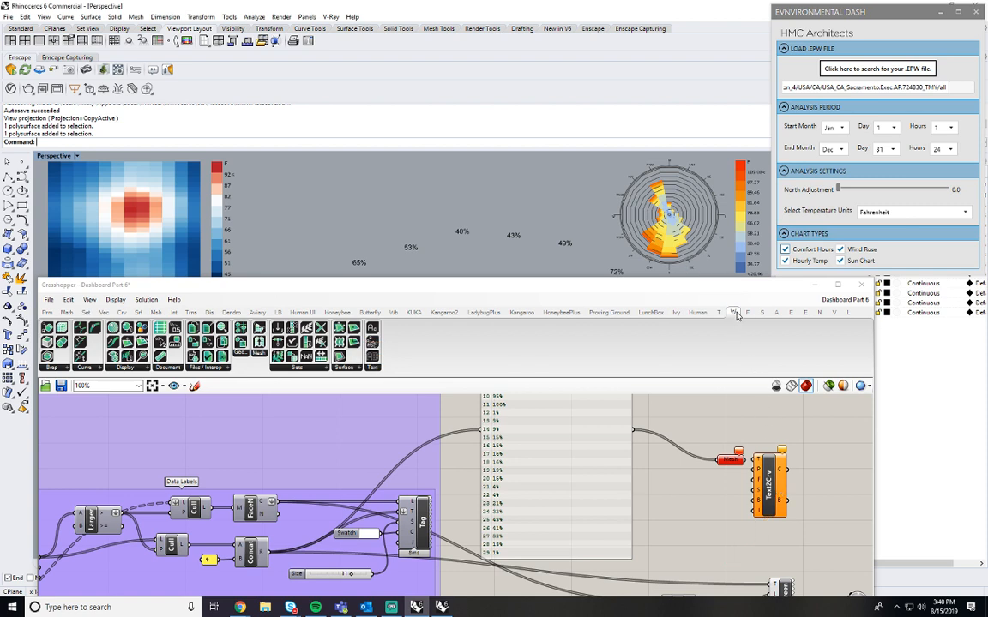
left_click(372, 367)
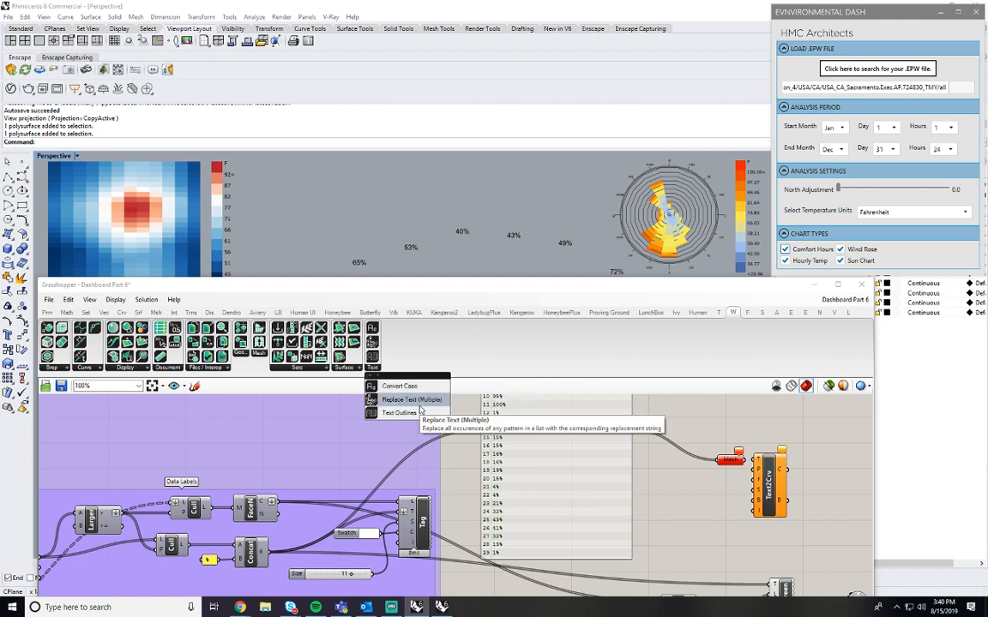
Connect Concatenate's output to Text Outlines' T input and delete the Mesh parameter fed by the percentage panel.
left_click(420, 410)
left_click(742, 512)
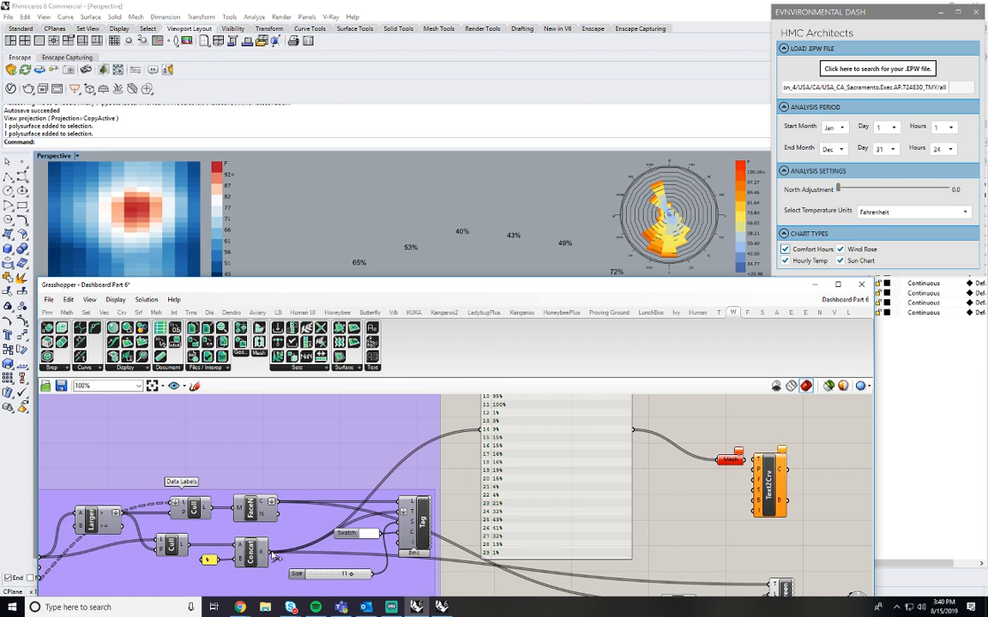
left_click_drag(268, 552, 707, 443)
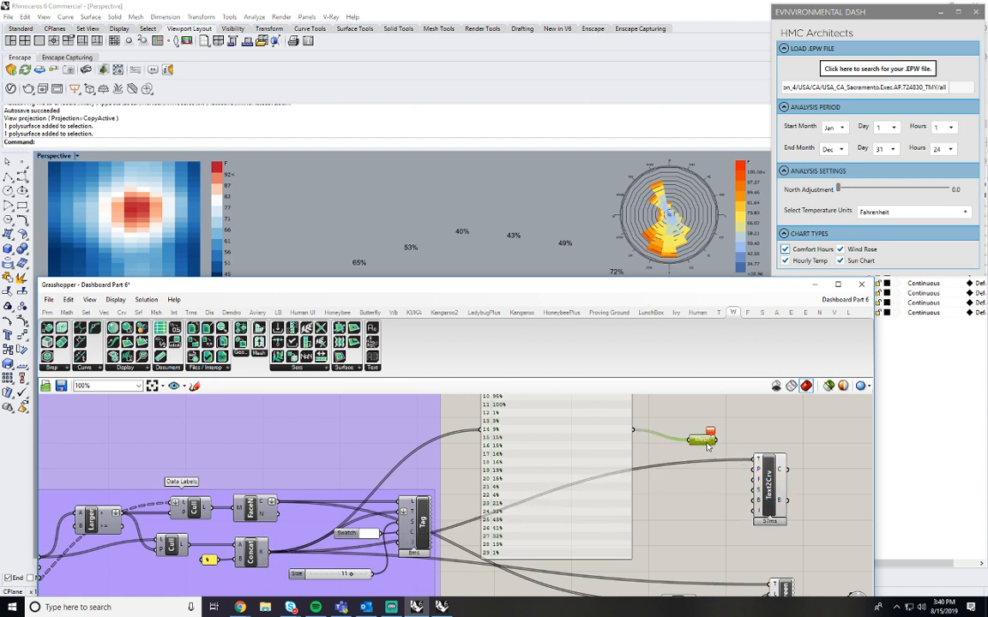
key("Delete")
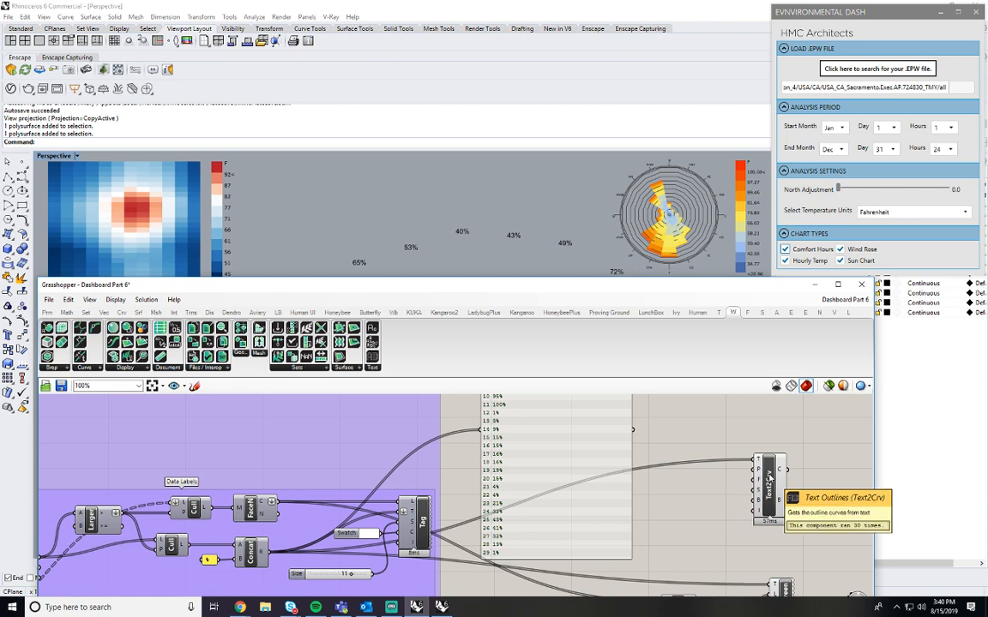
left_click(770, 479)
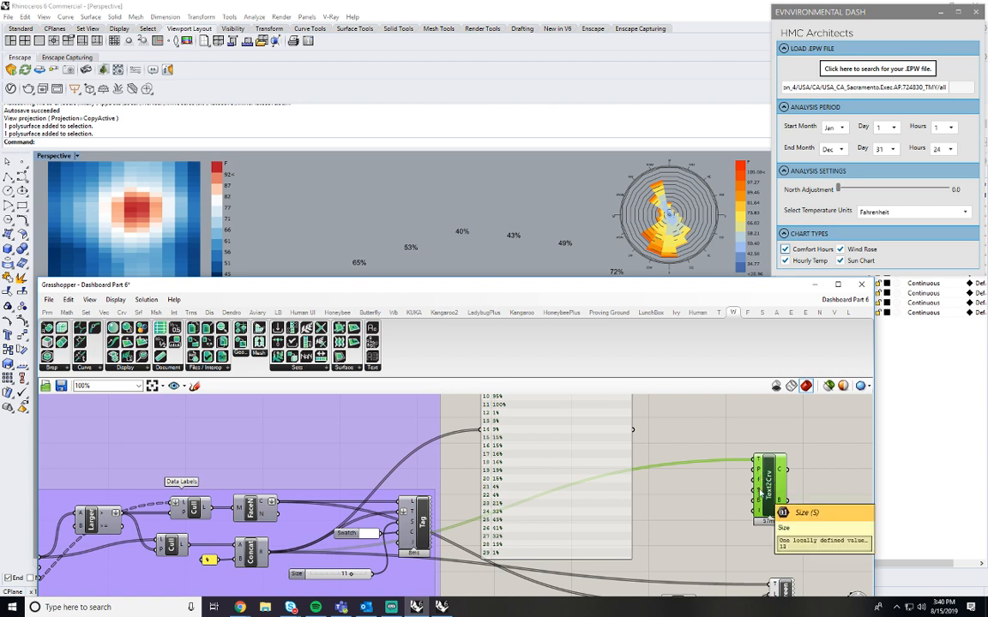
Connect the Face Normals centres output to Text Outlines' P input and check the outlined labels in the viewport.
scroll(727, 467, "down", 2)
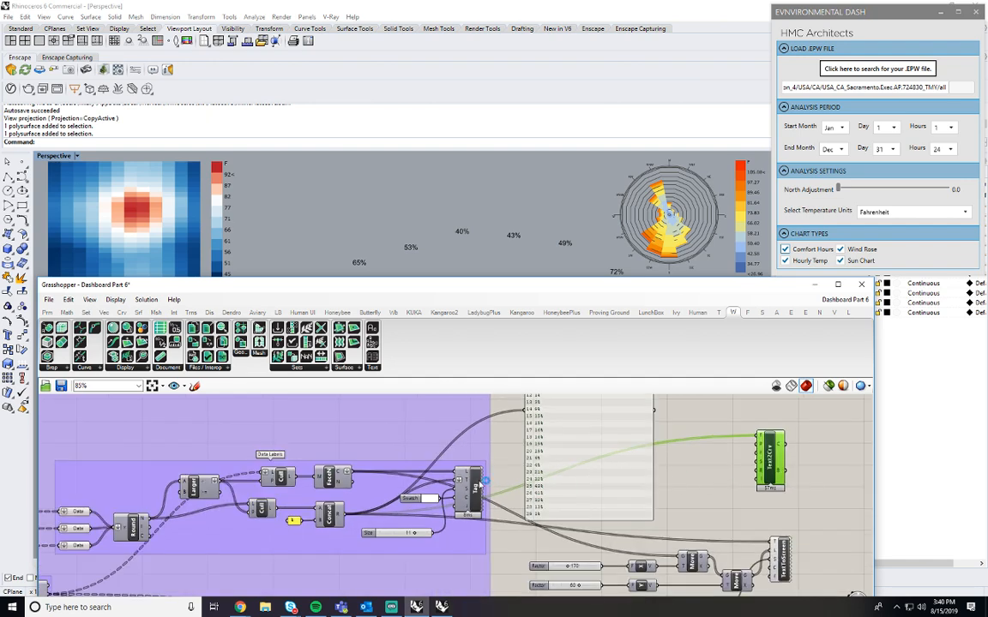
left_click_drag(484, 482, 768, 448)
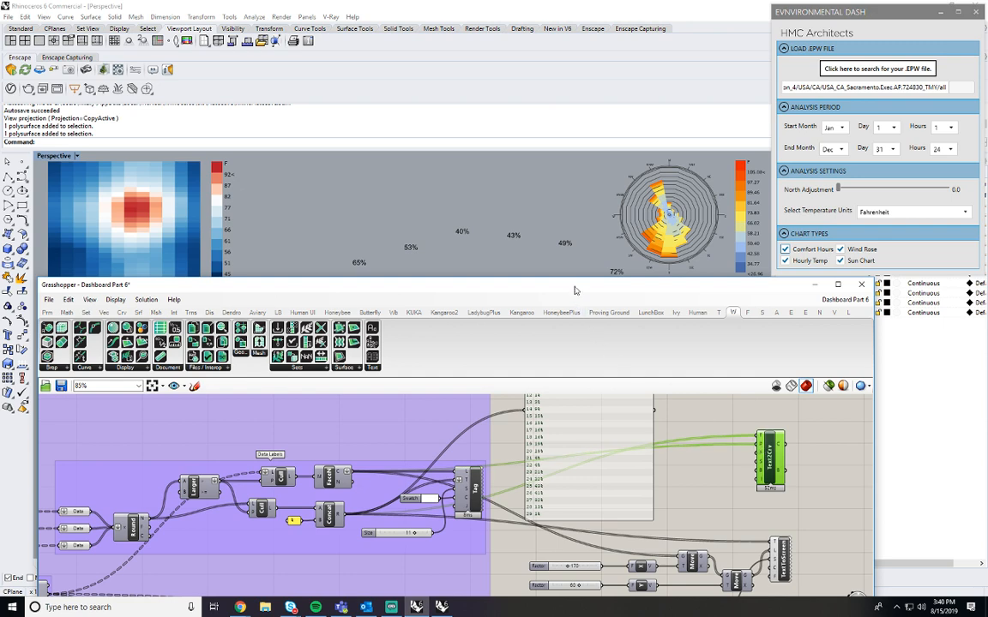
left_click_drag(576, 287, 558, 477)
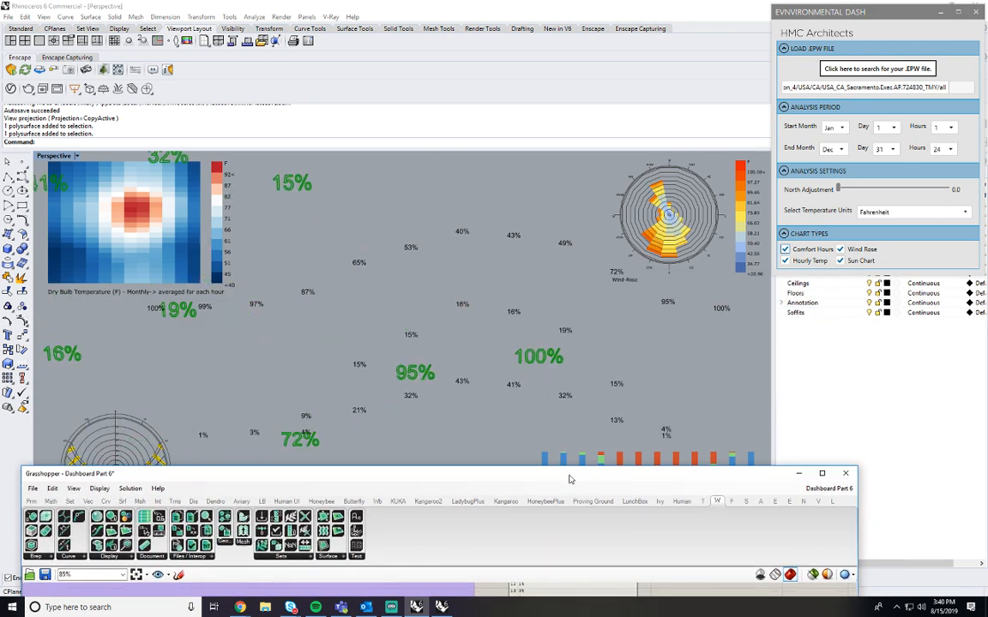
left_click_drag(569, 480, 522, 233)
mouse_move(720, 393)
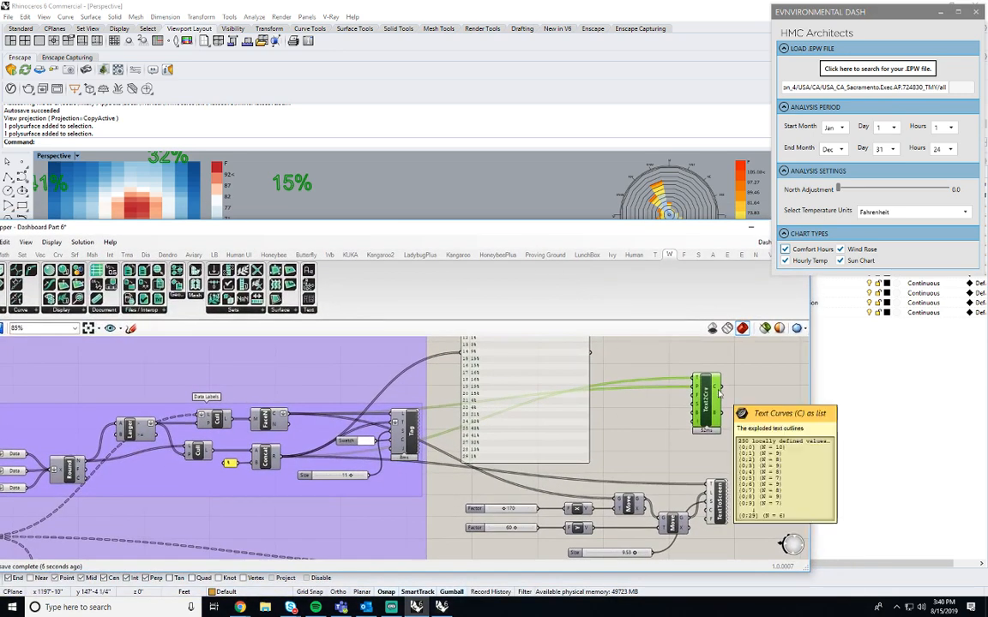
mouse_move(718, 413)
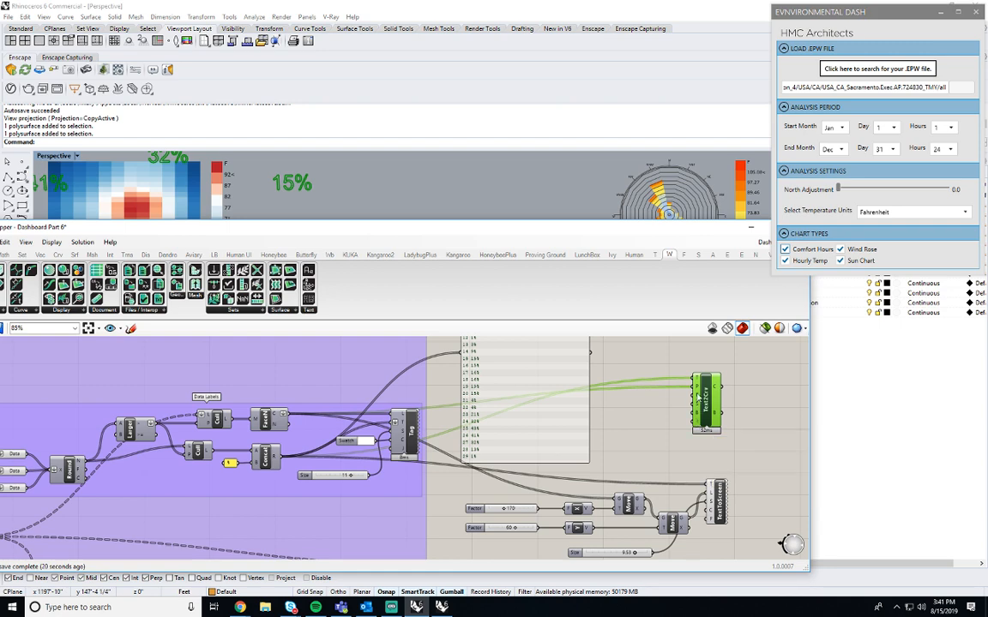
Reposition the Text Outlines component and delete the TextToScreen component.
key("ctrl+z")
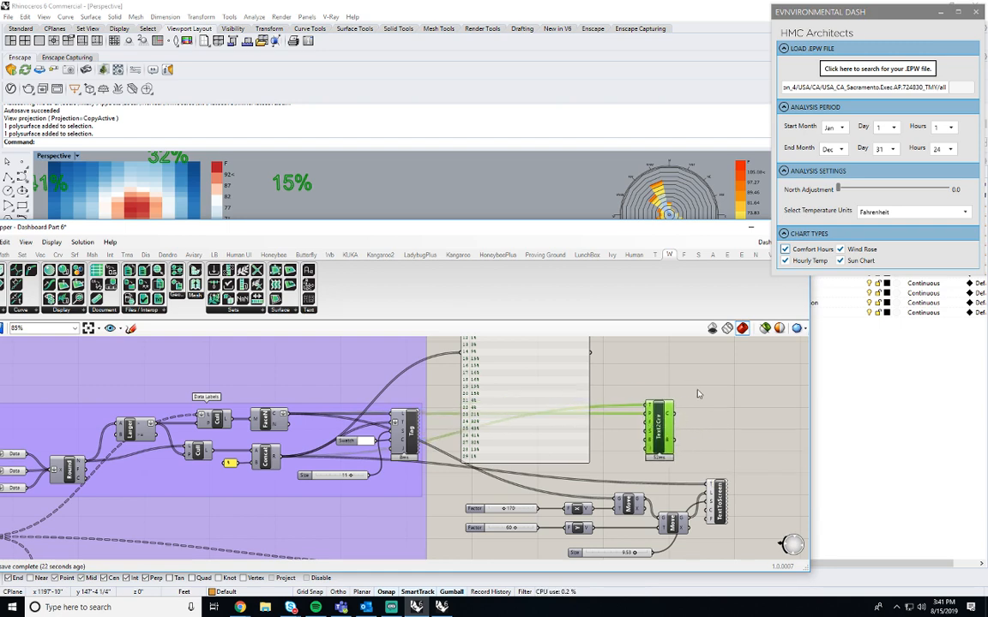
scroll(698, 394, "down", 2)
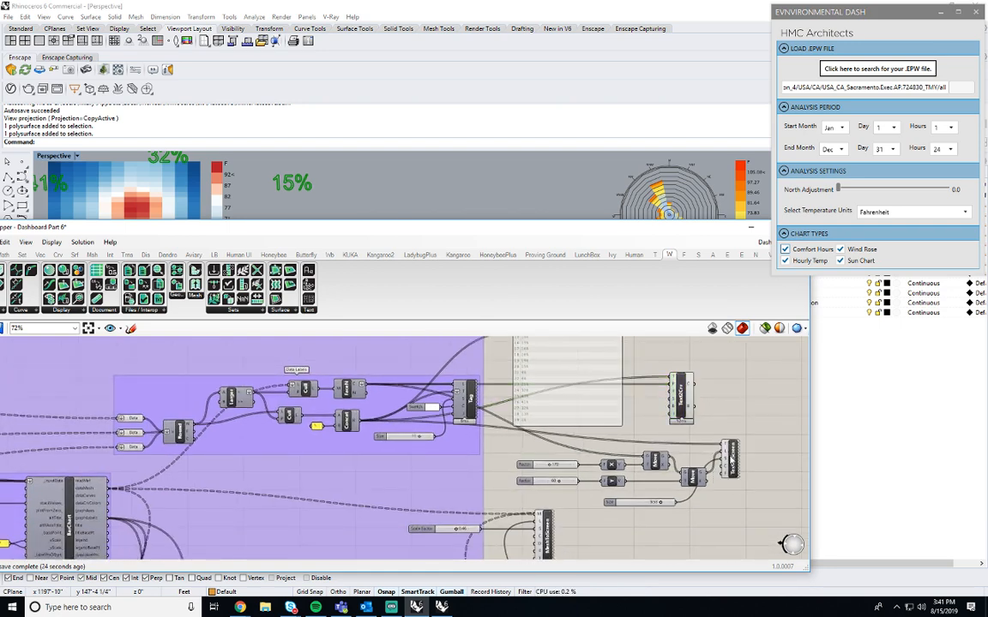
left_click(728, 459)
key("Delete")
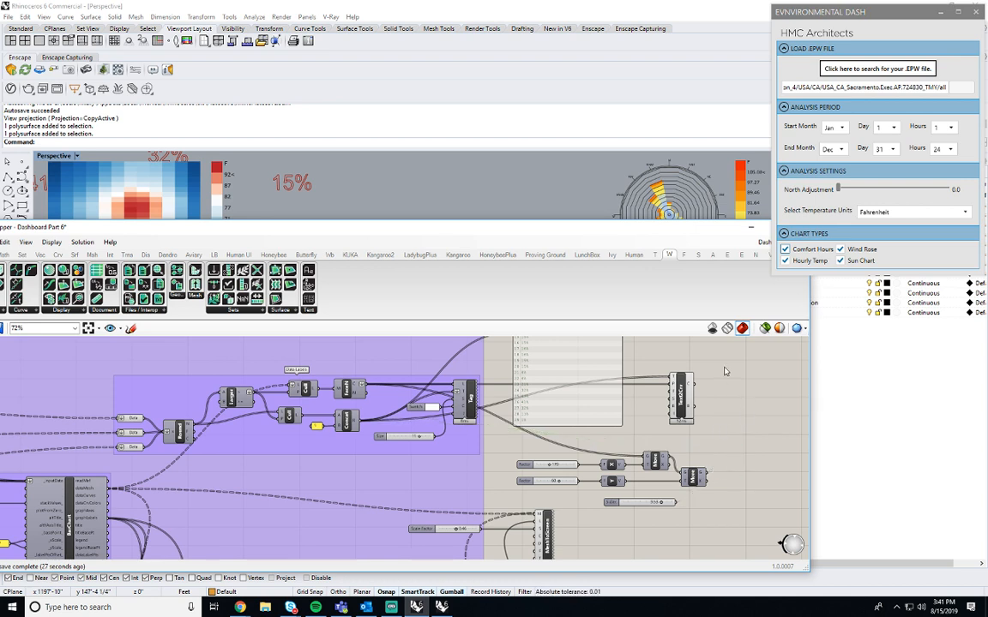
Try meshing the labels by adding a Mesh parameter beside Text Outlines and connecting its C output to it.
right_click_drag(725, 371, 703, 453)
double_click(703, 453)
type("mesh")
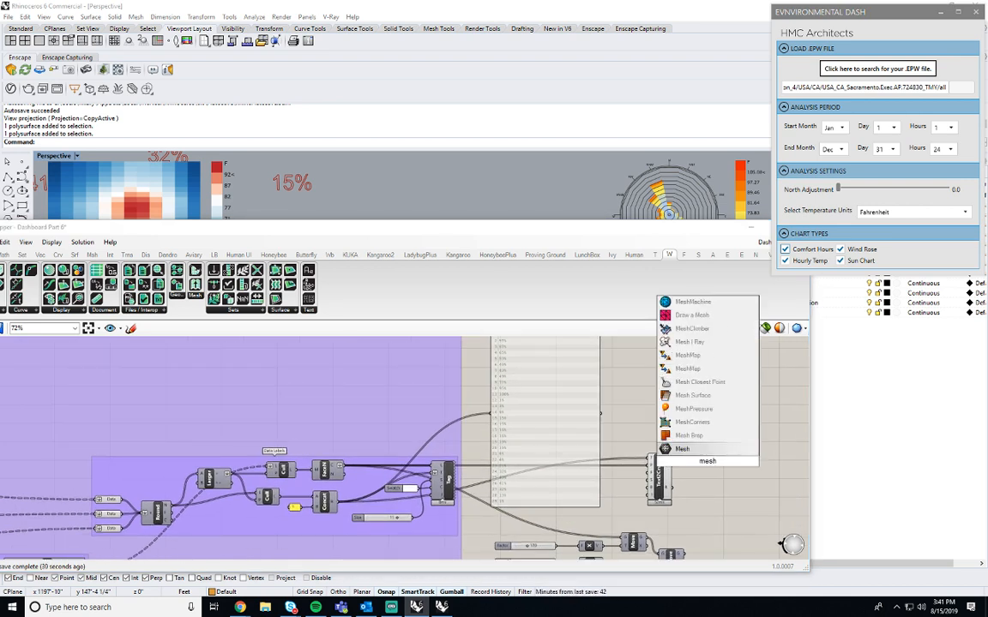
key("Return")
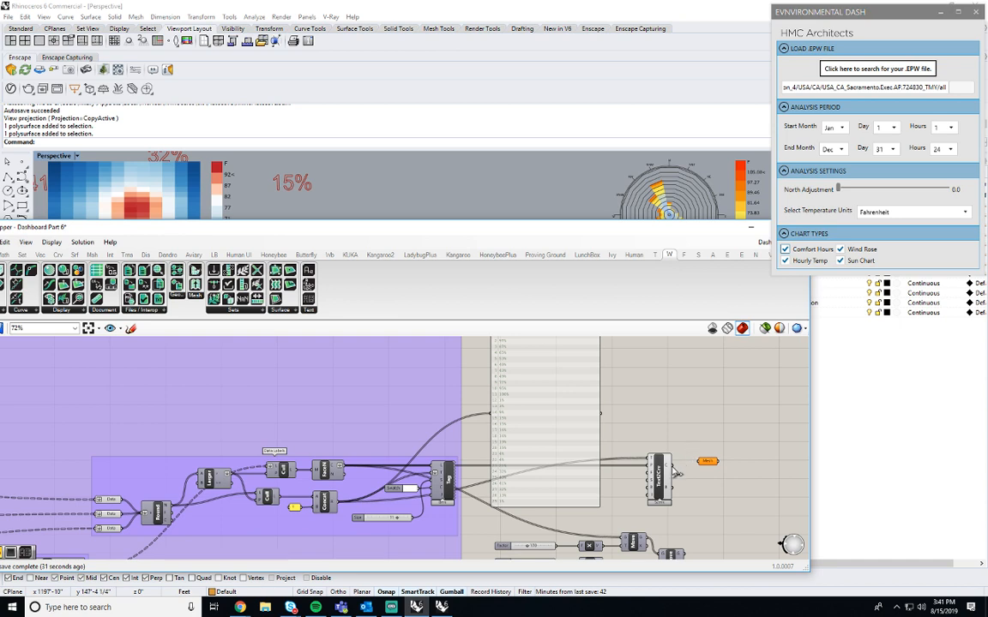
left_click_drag(673, 469, 704, 468)
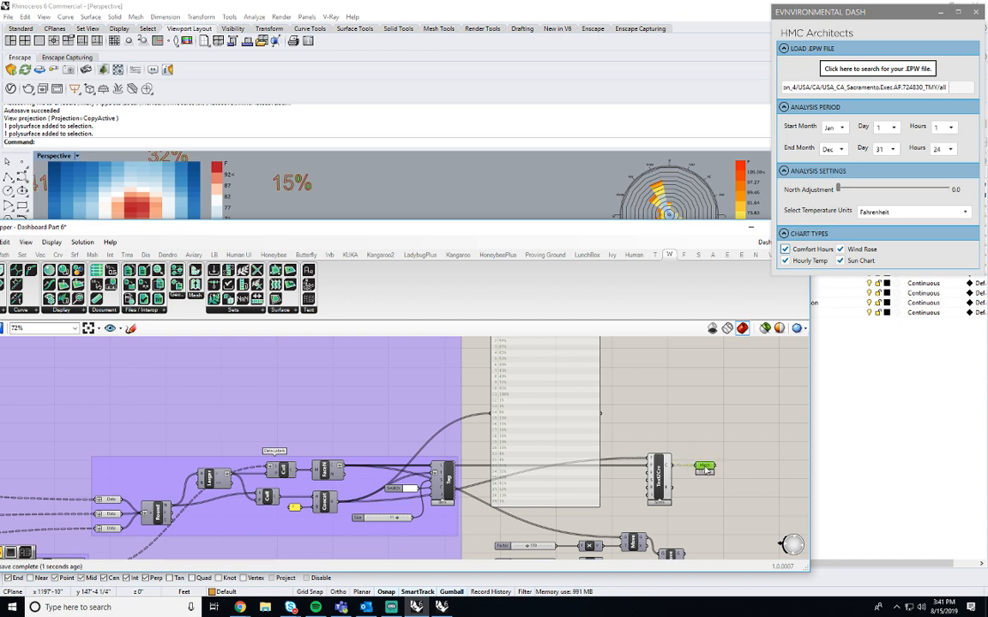
Turn off Text Outlines' preview and inspect the meshed percentage labels up close in the viewport.
left_click(659, 475)
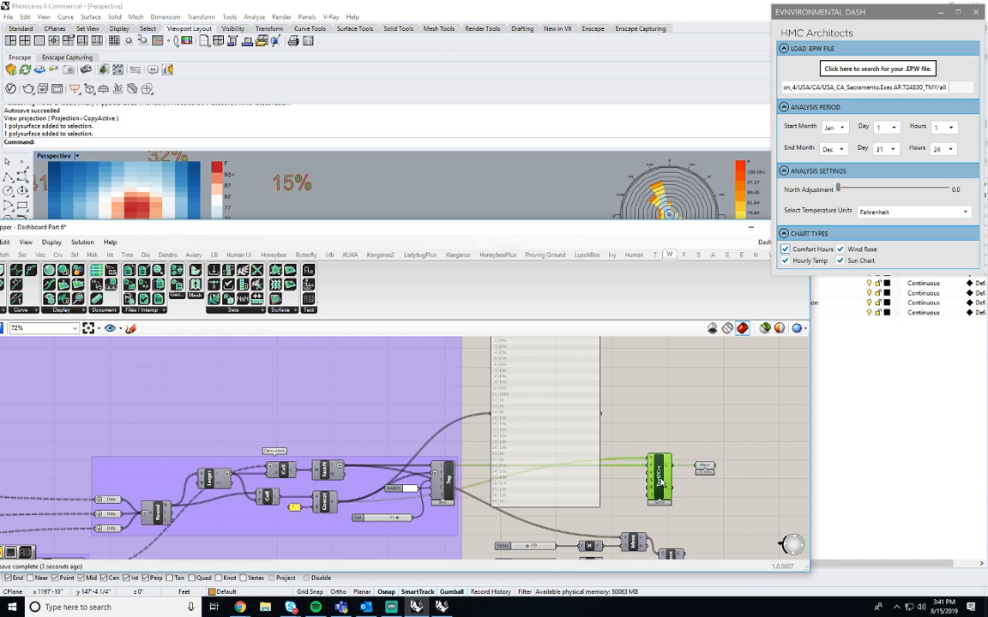
right_click(658, 474)
left_click(682, 506)
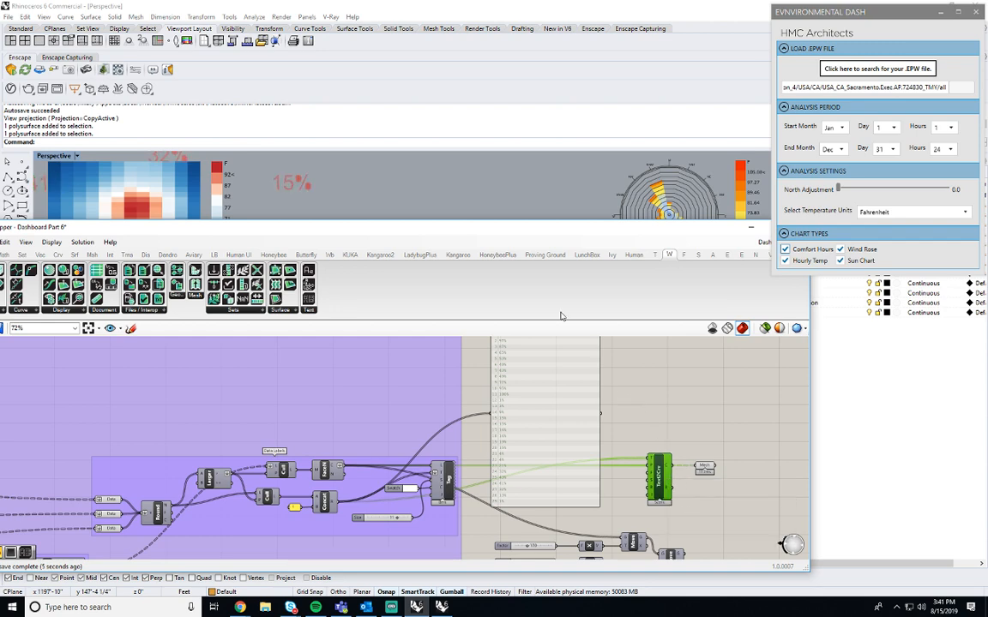
left_click_drag(470, 230, 507, 458)
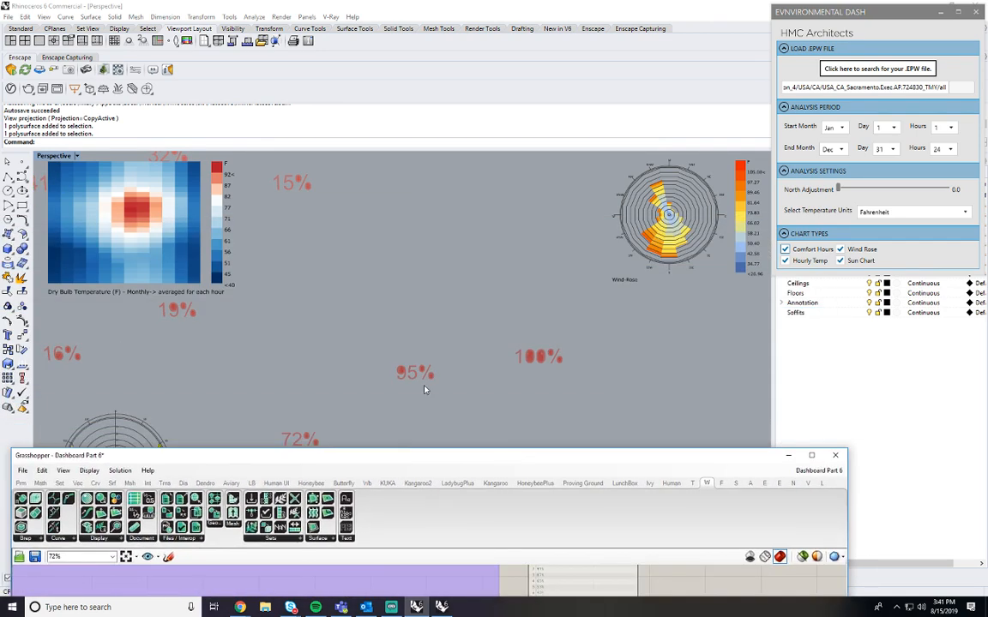
scroll(423, 389, "up", 4)
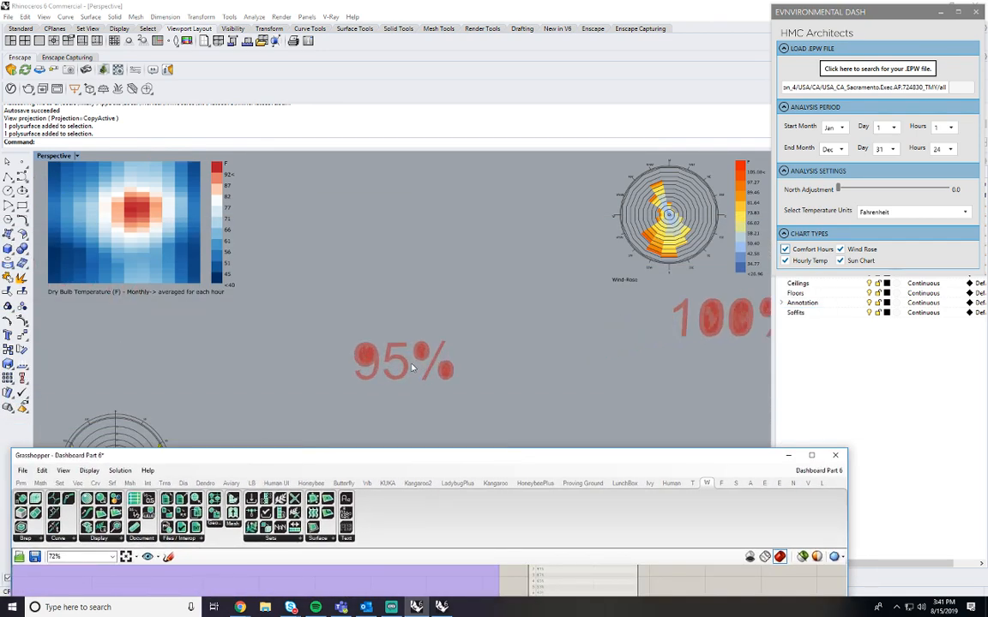
scroll(412, 367, "down", 2)
Remove the Mesh parameter and turn Text Outlines' preview back on.
left_click_drag(639, 457, 602, 290)
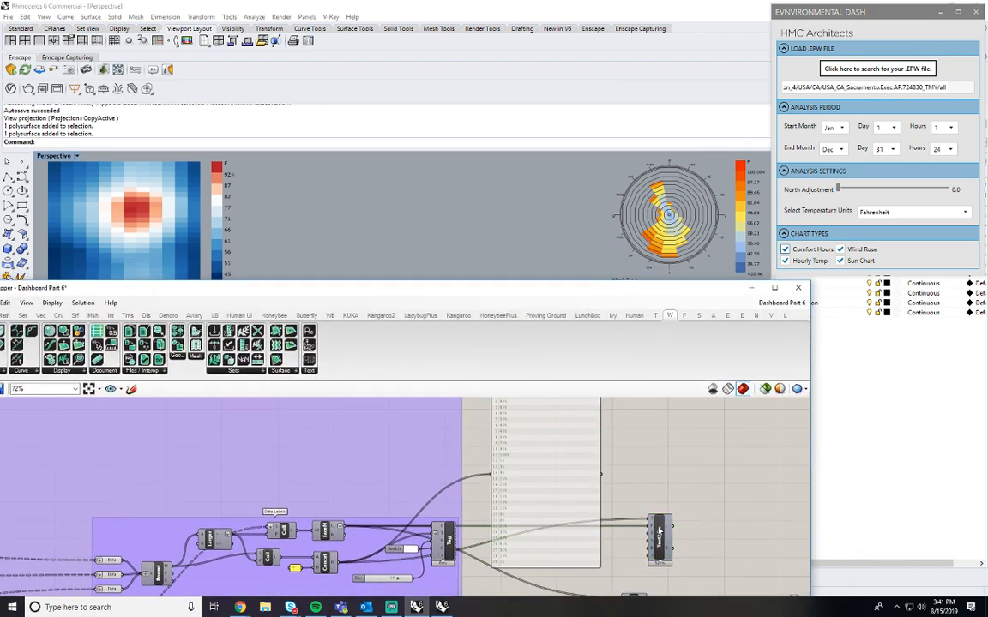
right_click(660, 530)
left_click(691, 546)
left_click_drag(612, 291, 623, 163)
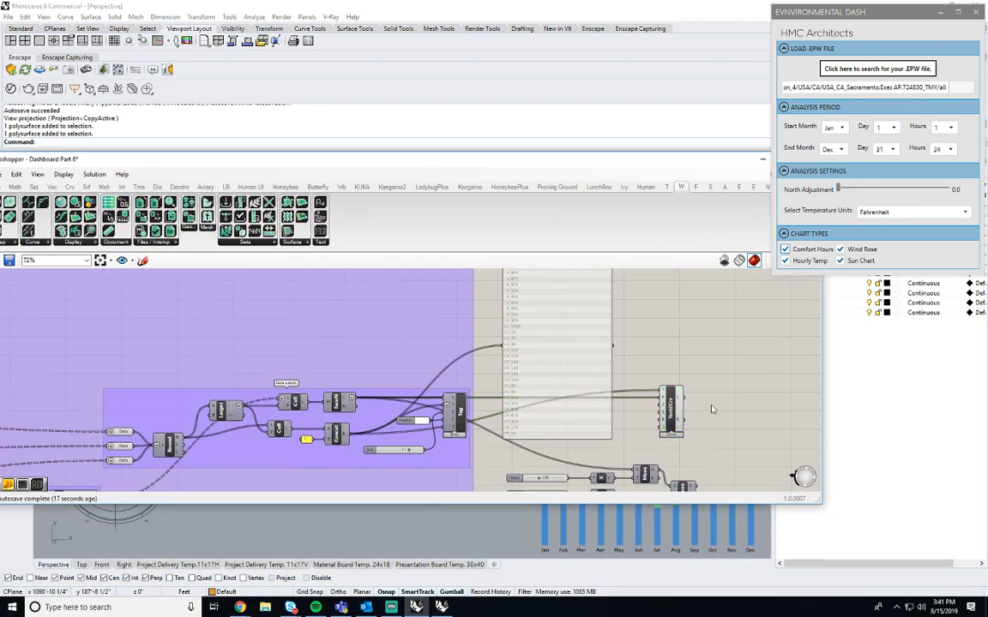
Add a panel containing "Wombat" above the Text Outlines component.
scroll(639, 364, "down", 2)
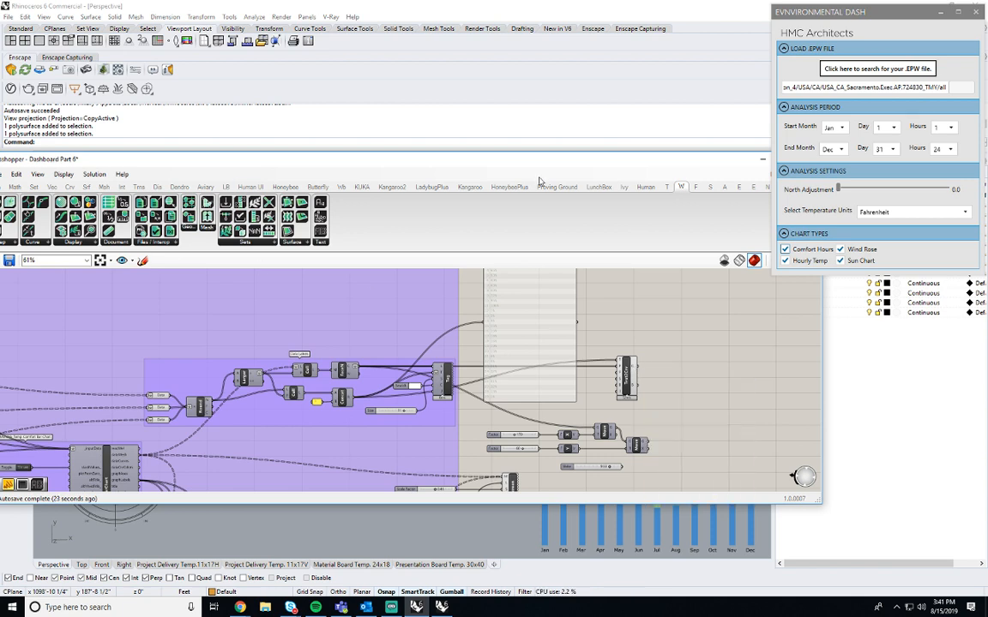
mouse_move(648, 190)
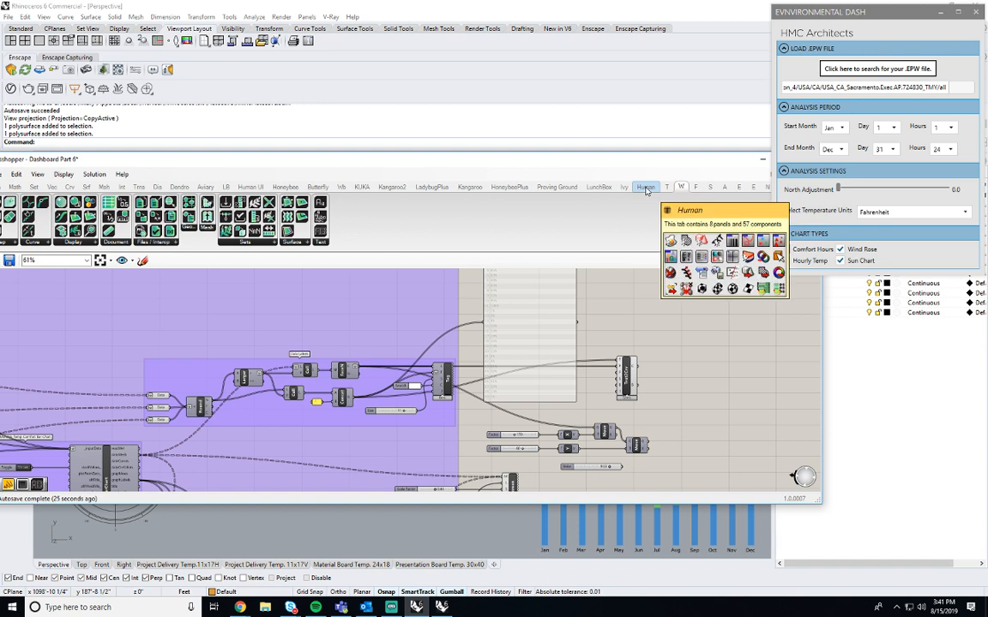
double_click(625, 295)
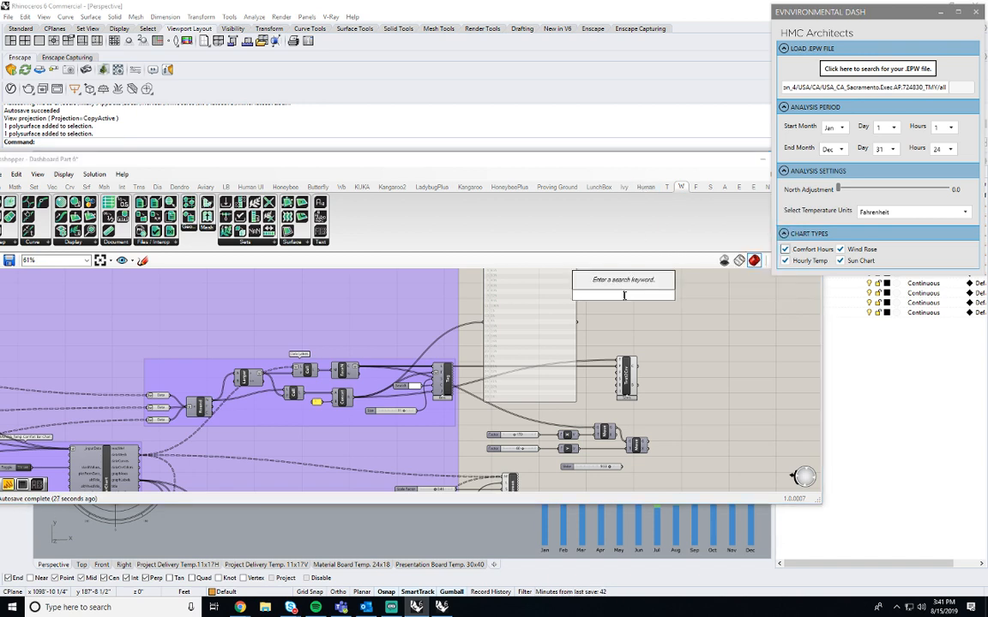
type("\"Wombat")
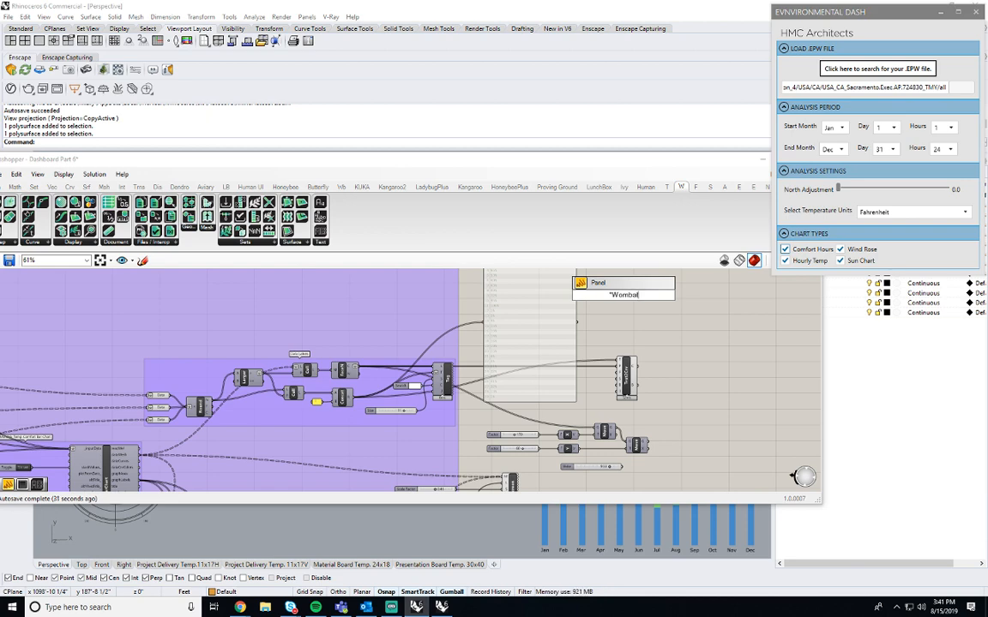
key("Return")
scroll(631, 300, "up", 4)
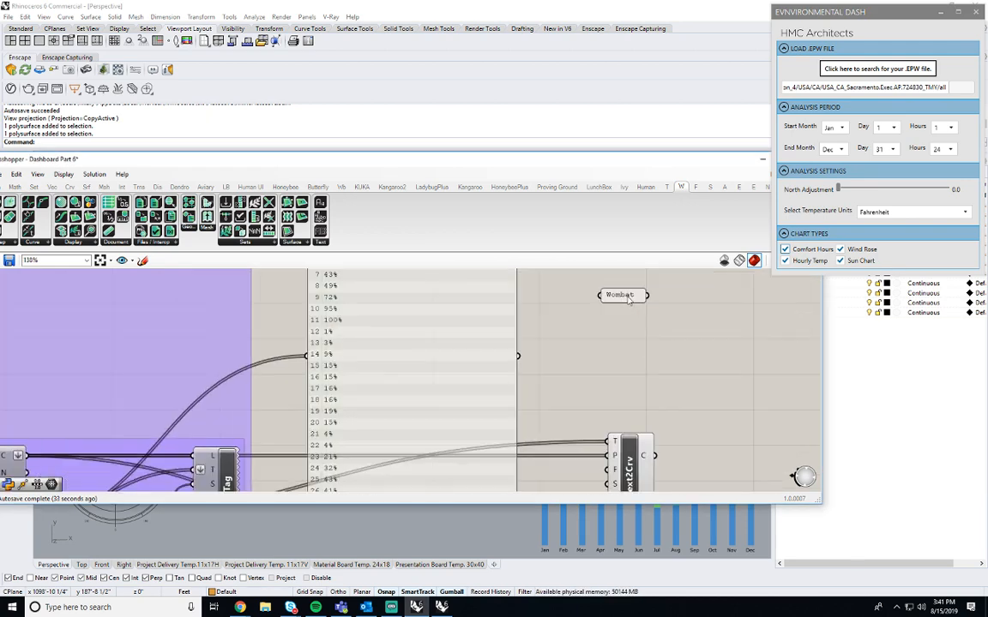
Title the Wombat panel "Plugins Used", widen it to fit the title and centre its text.
right_click(628, 299)
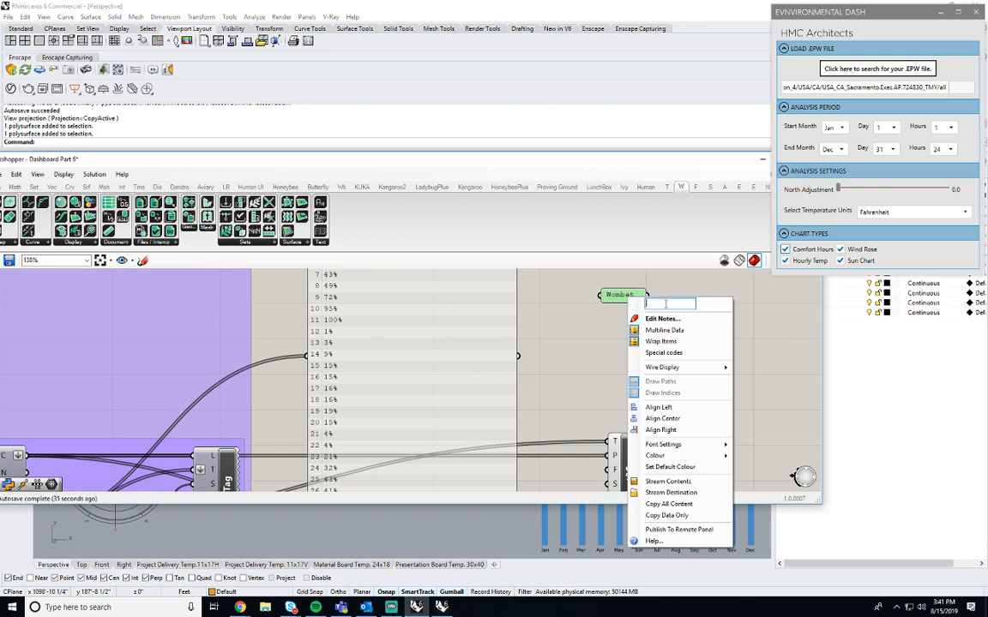
type("Plugin-")
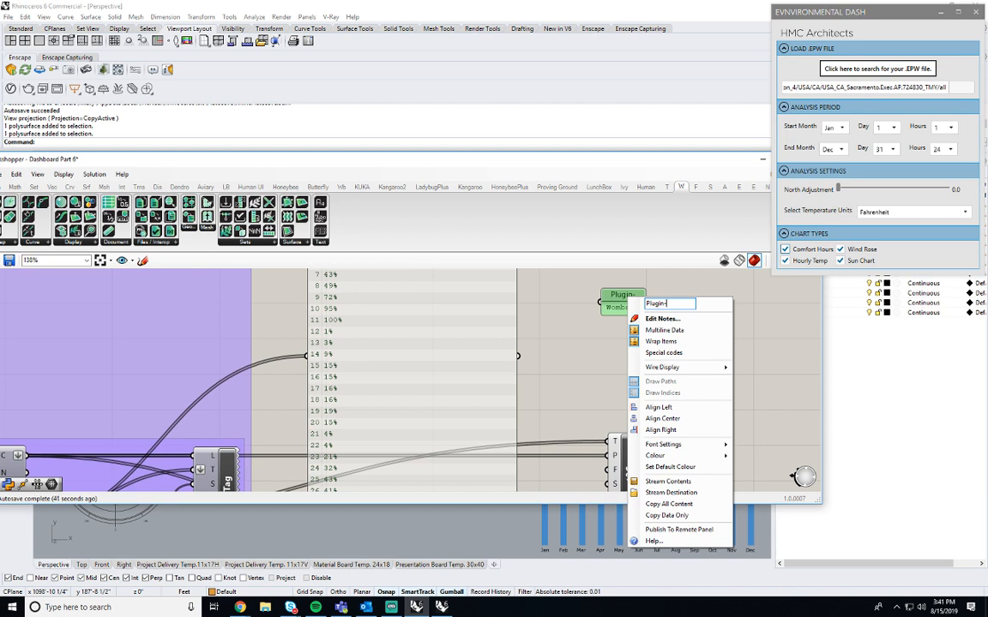
key("BackSpace")
type("s Used")
key("Return")
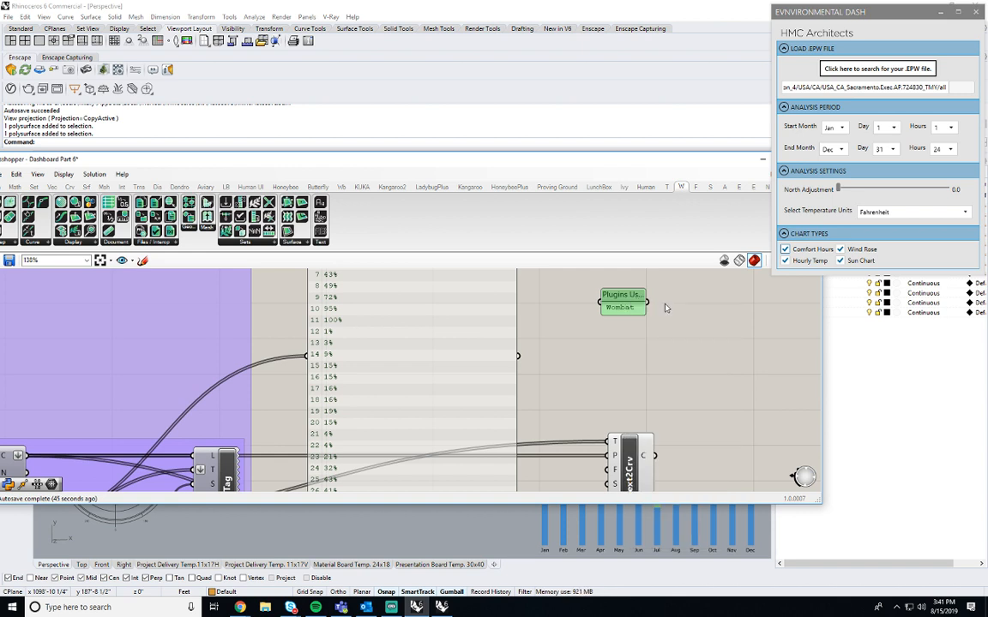
left_click_drag(645, 302, 718, 302)
left_click(738, 395)
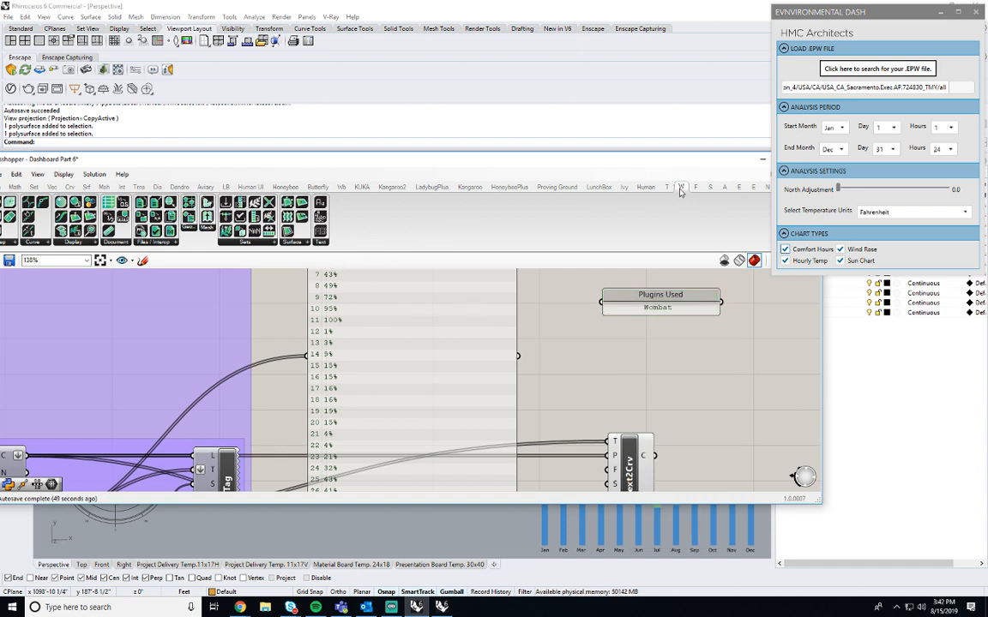
Move the Text Outlines component farther from the percentage panel and bring the whole Grasshopper window into view.
mouse_move(680, 189)
scroll(542, 375, "down", 8)
right_click_drag(673, 348, 762, 342)
scroll(726, 393, "down", 3)
right_click_drag(725, 393, 616, 388)
scroll(637, 324, "up", 4)
scroll(637, 325, "up", 5)
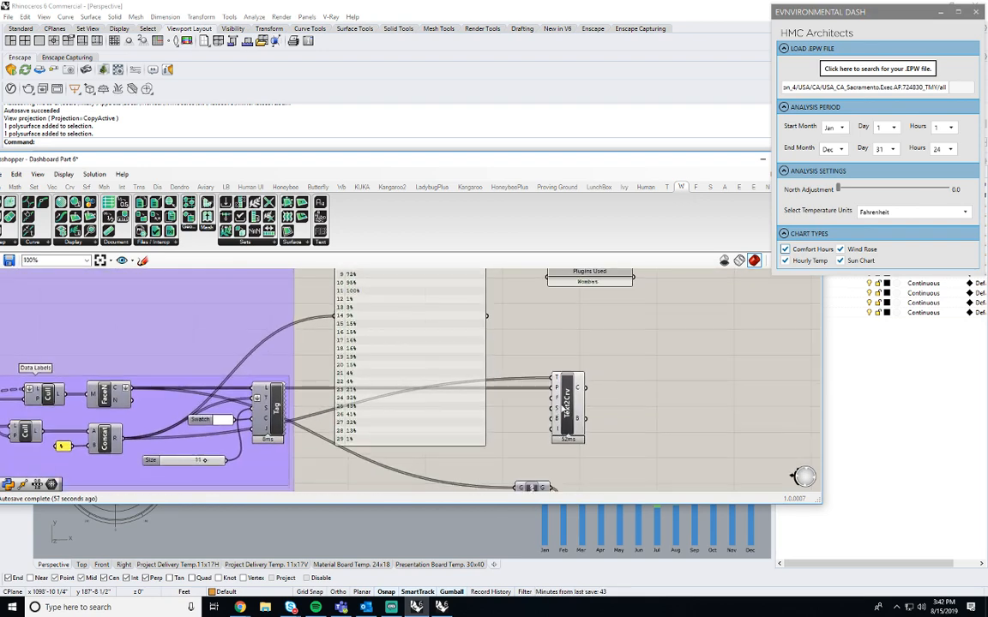
left_click_drag(566, 403, 626, 403)
scroll(659, 348, "down", 2)
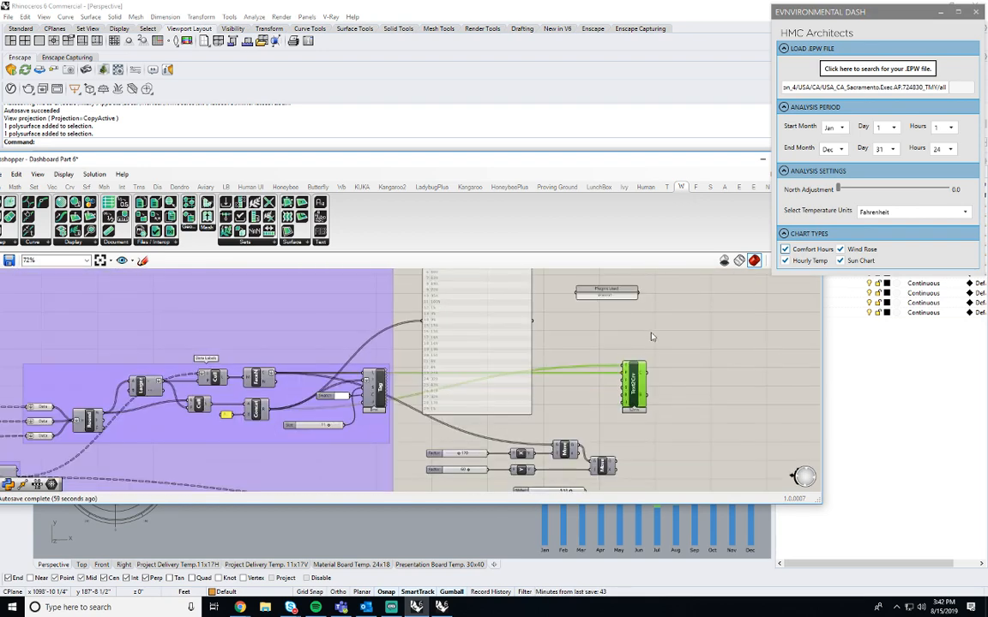
left_click(648, 345)
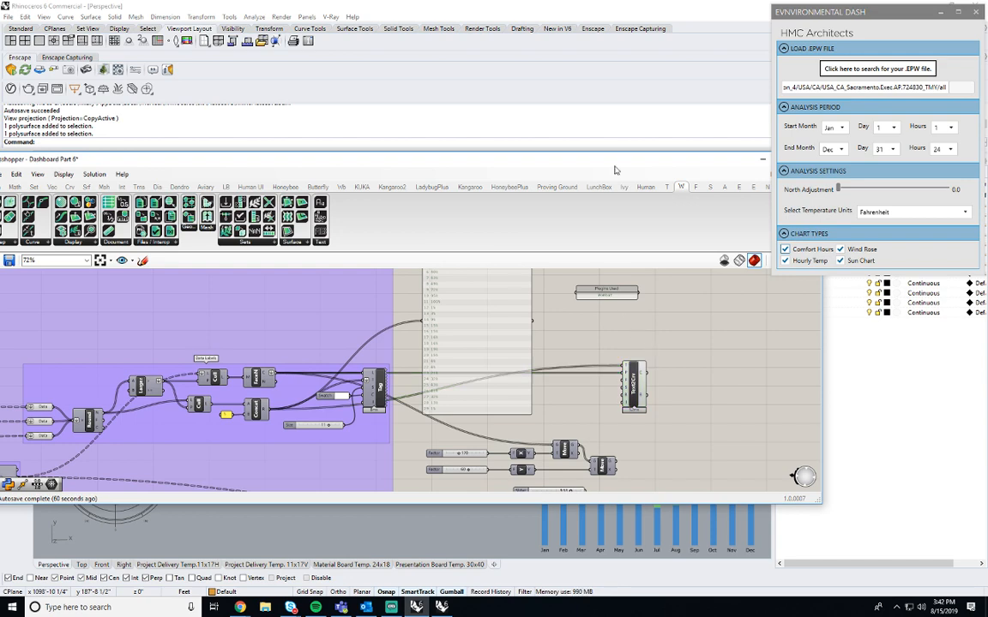
left_click_drag(614, 170, 659, 157)
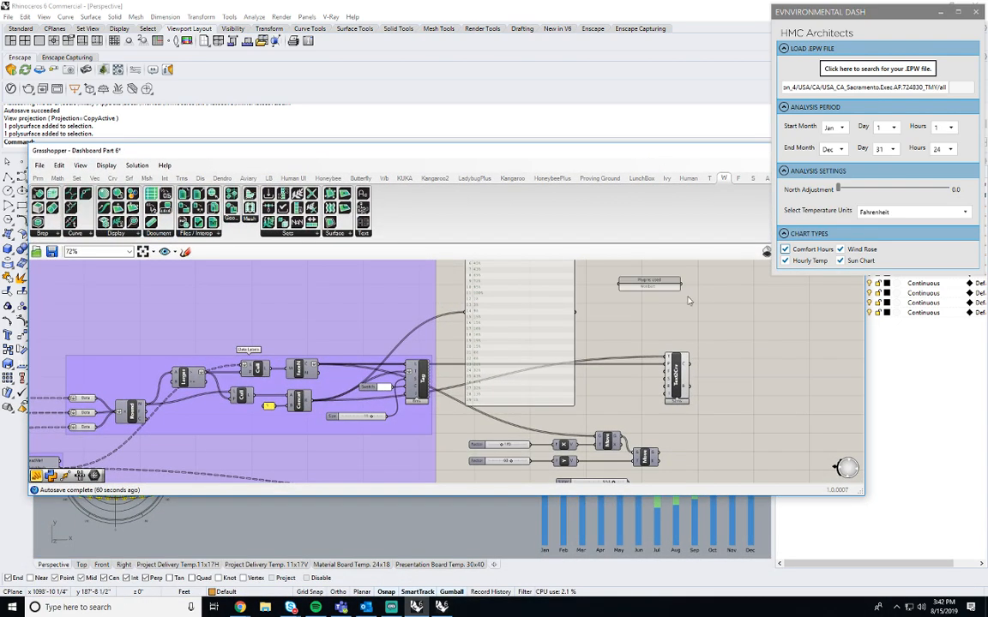
right_click_drag(688, 300, 667, 367)
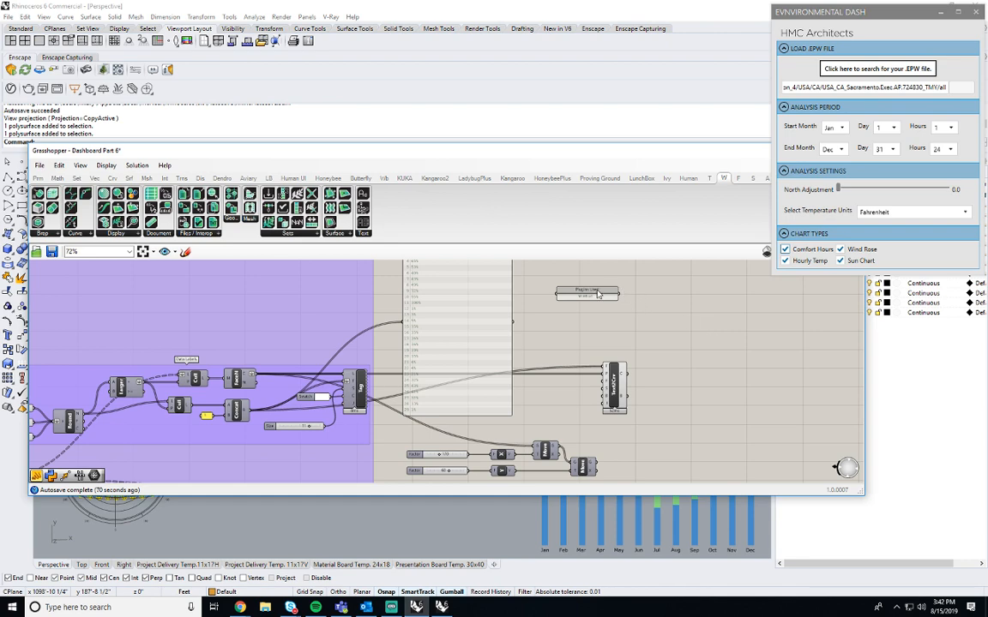
Move the Plugins Used panel higher above Text Outlines, group it and give the group a blob outline.
left_click_drag(598, 294, 647, 288)
mouse_move(657, 327)
right_mouse_down()
mouse_move(679, 318)
mouse_move(654, 327)
right_mouse_up()
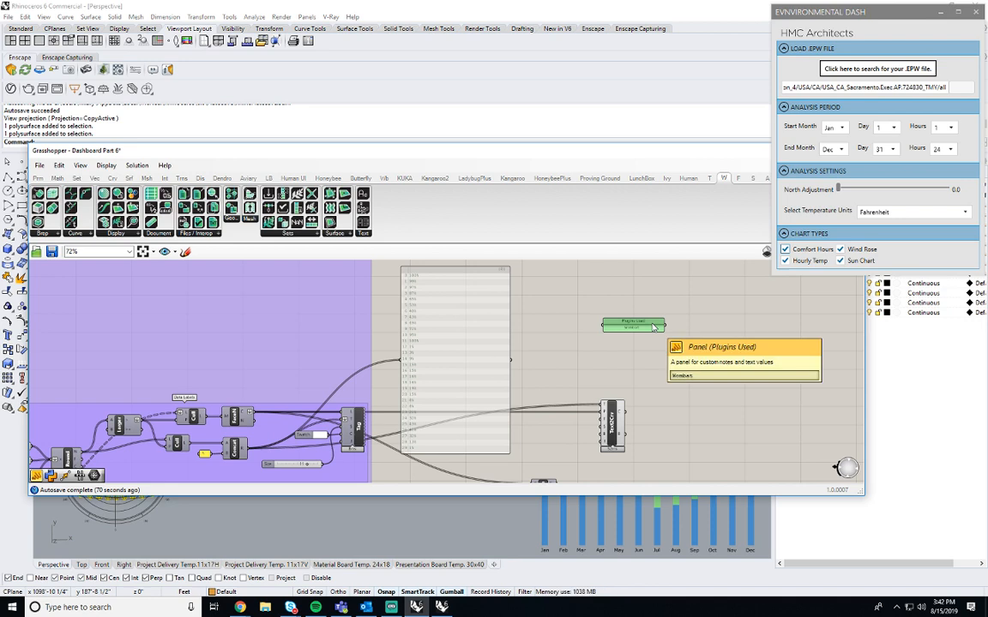
left_click(683, 355)
right_click(666, 335)
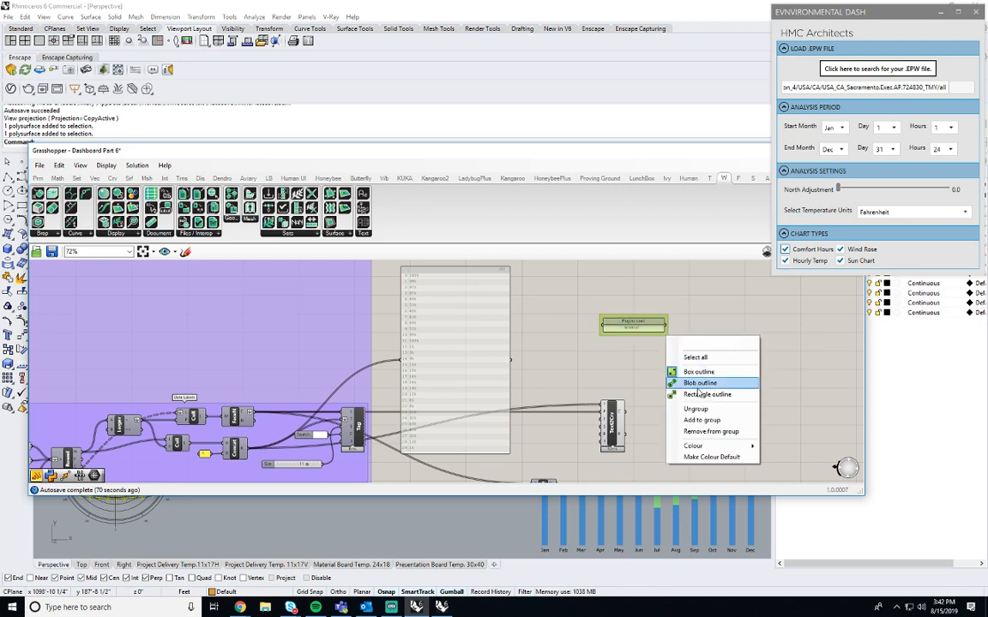
left_click(692, 382)
left_click(677, 298)
Colour the group around the Plugins Used panel solid yellow.
right_click(635, 306)
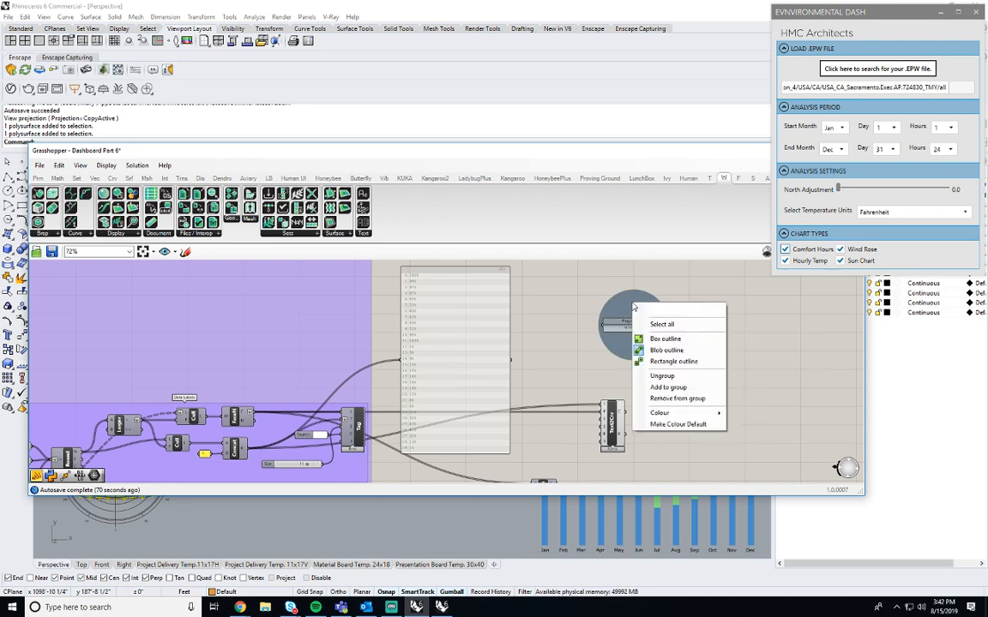
mouse_move(693, 414)
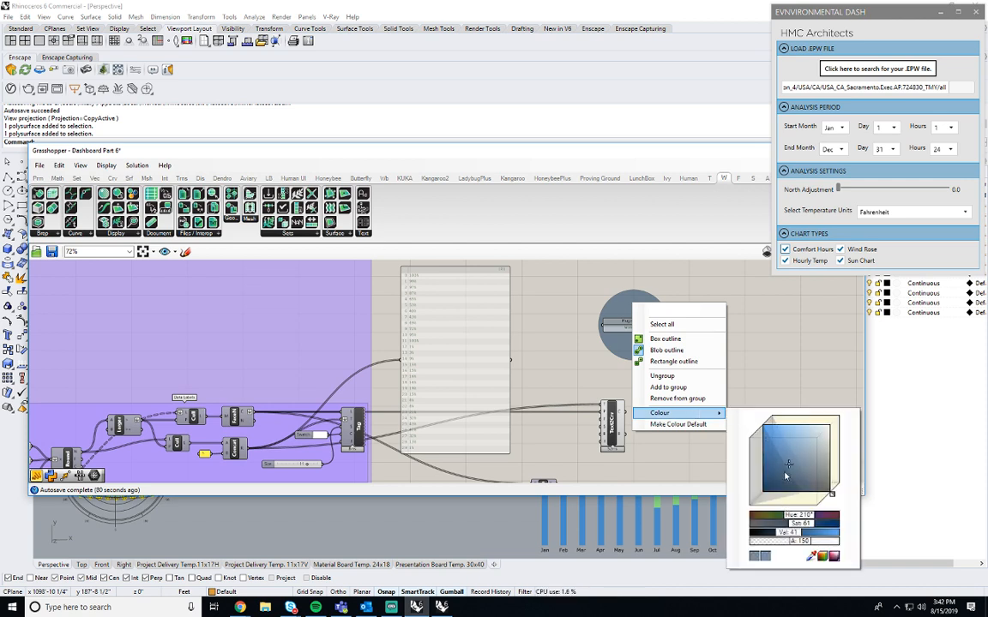
left_click(763, 478)
left_click_drag(793, 520, 842, 542)
left_click(764, 365)
Add a Render Curve to Screen component beside the Text Outlines component.
scroll(763, 364, "down", 3)
right_click_drag(694, 368, 762, 378)
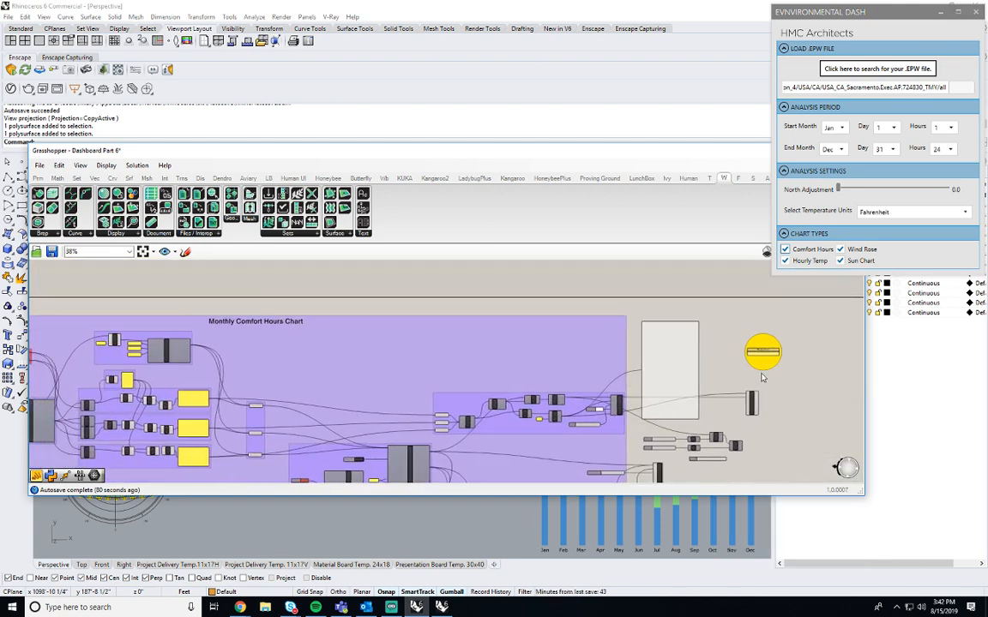
scroll(690, 343, "down", 3)
scroll(437, 343, "down", 3)
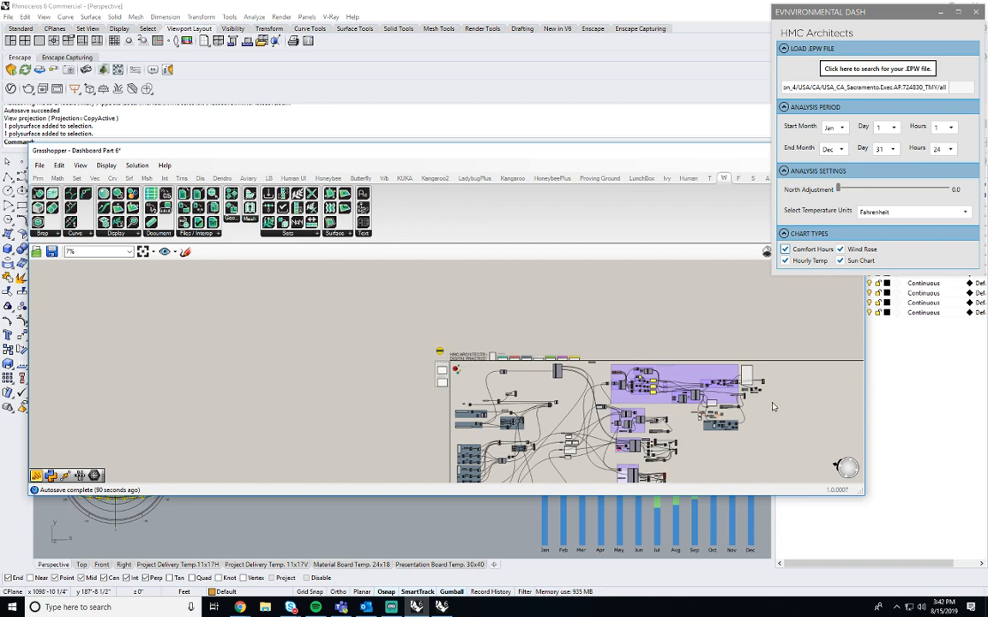
scroll(772, 407, "up", 5)
scroll(758, 394, "up", 3)
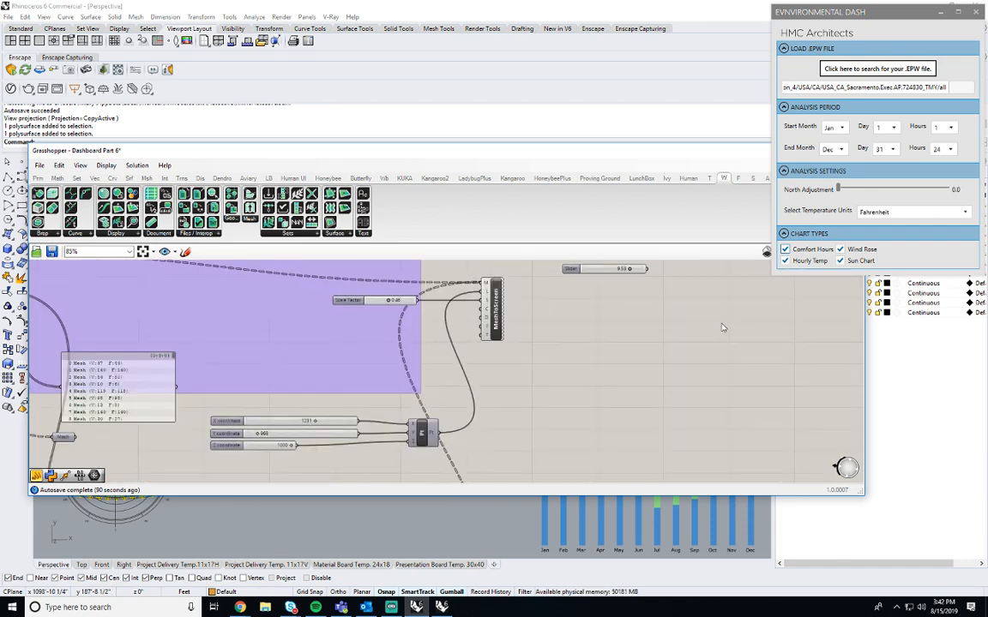
right_click_drag(720, 323, 649, 385)
double_click(673, 408)
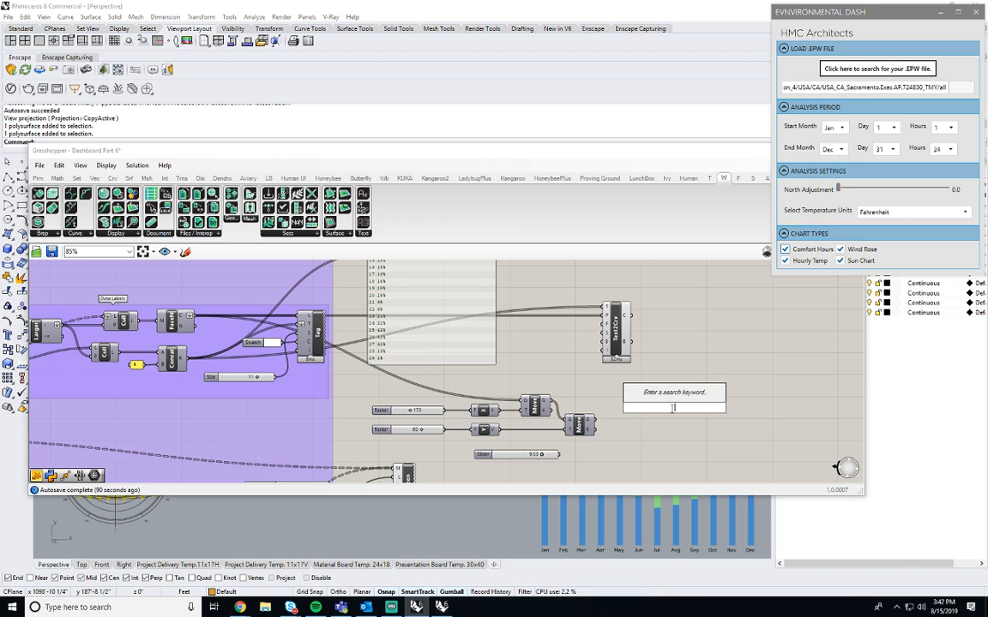
type("ren")
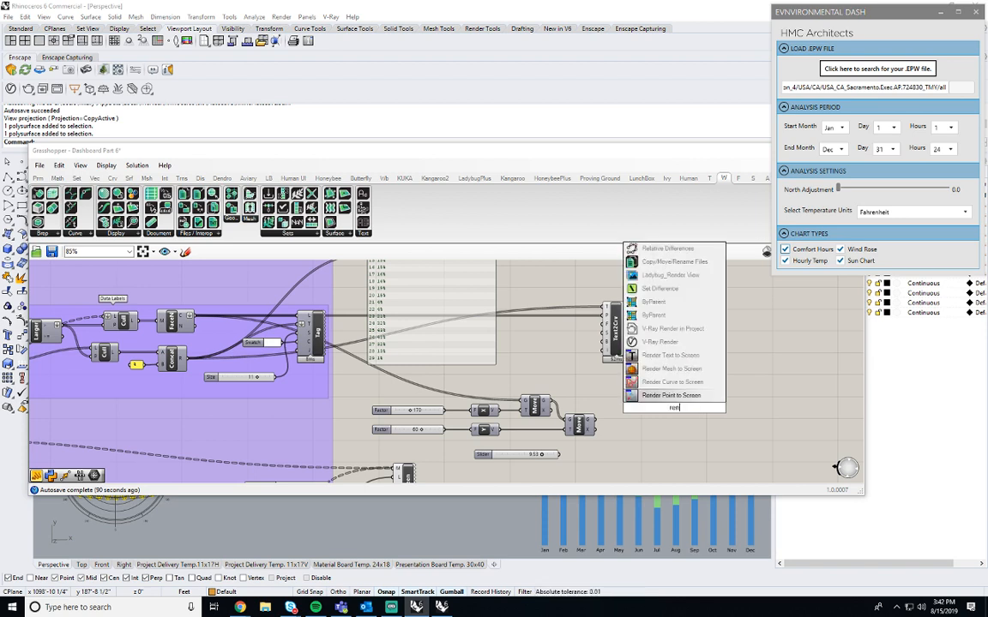
type("der")
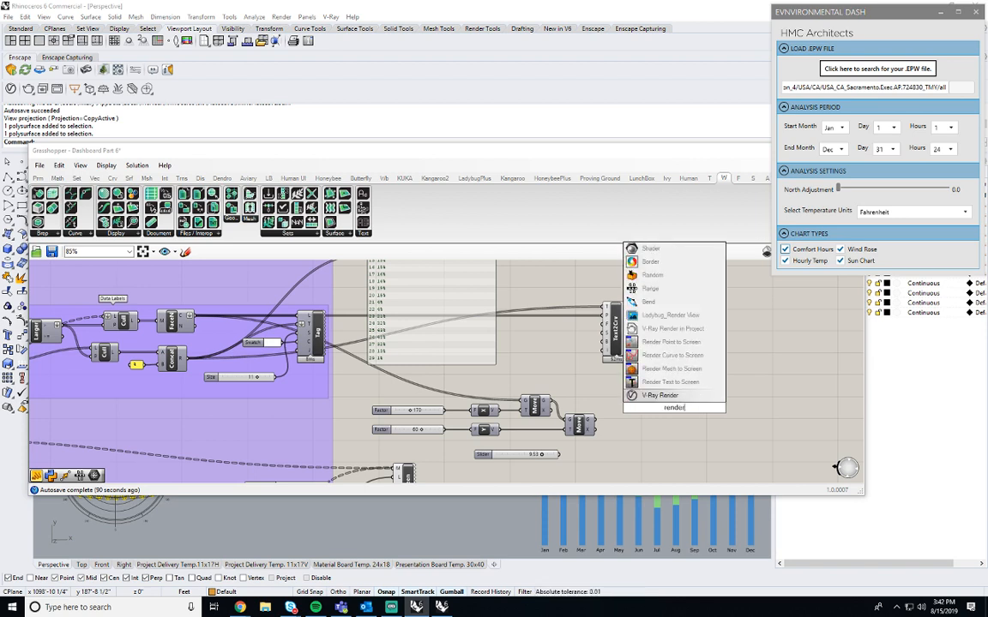
left_click(671, 355)
Connect Text Outlines' curve output to Render Curve to Screen and turn off Text Outlines' preview.
left_click_drag(631, 316, 672, 341)
right_click(619, 329)
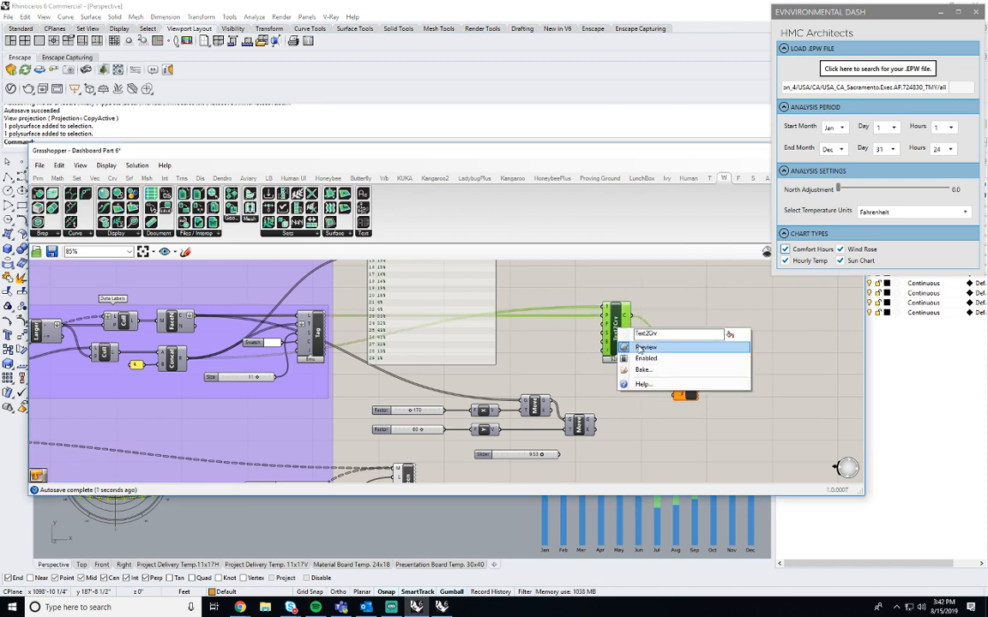
left_click(647, 346)
left_click(702, 307)
Feed the mesh renderer's existing point and Scale Factor slider into Render Curve to Screen's L and S inputs.
scroll(673, 363, "down", 5)
right_click_drag(671, 448, 690, 403)
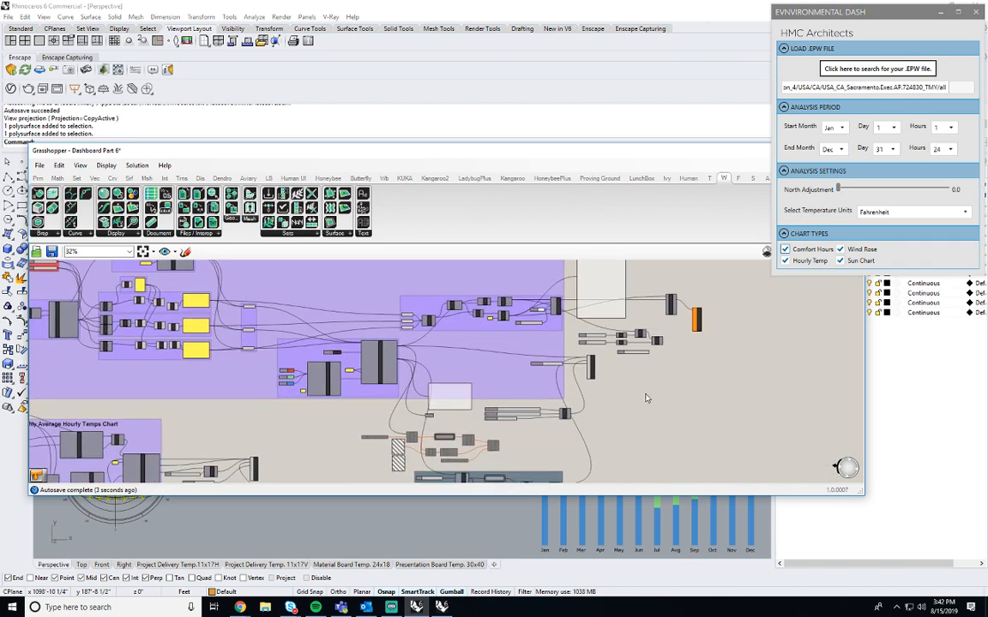
scroll(598, 397, "up", 4)
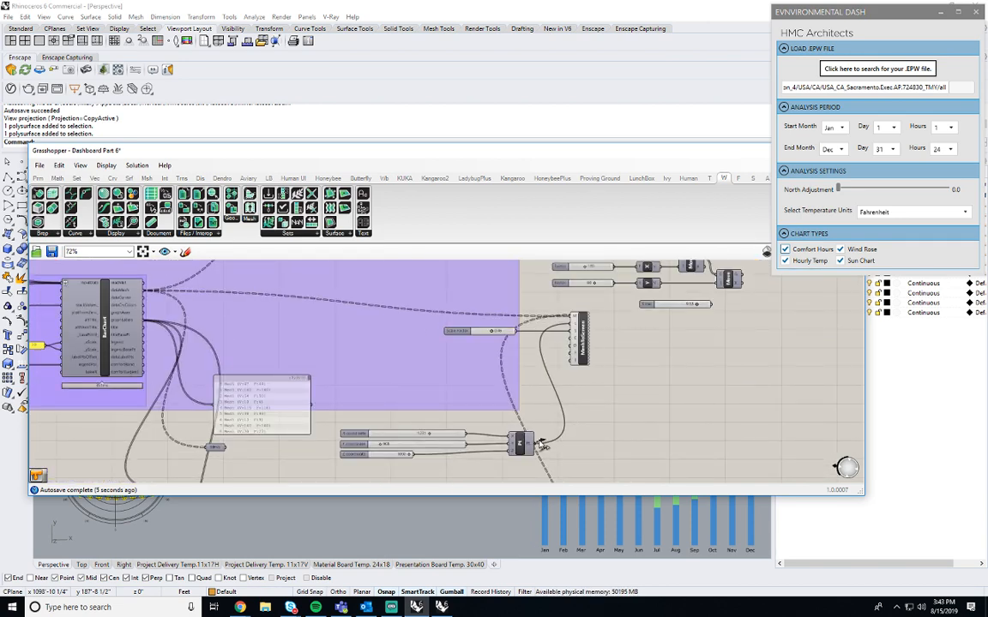
scroll(541, 450, "down", 2)
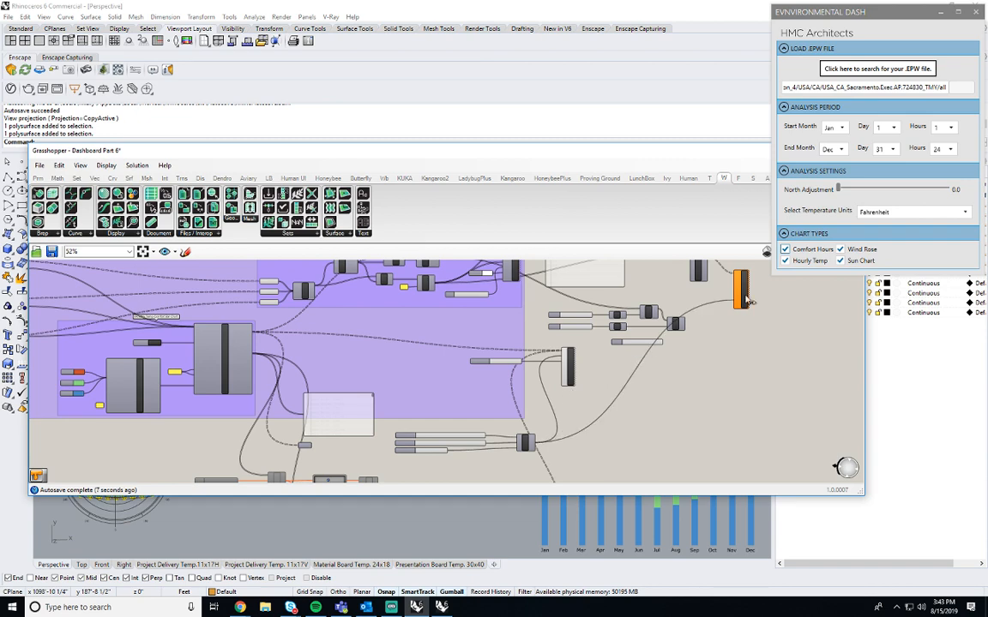
scroll(712, 292, "up", 2)
scroll(715, 292, "up", 1)
scroll(715, 291, "down", 1)
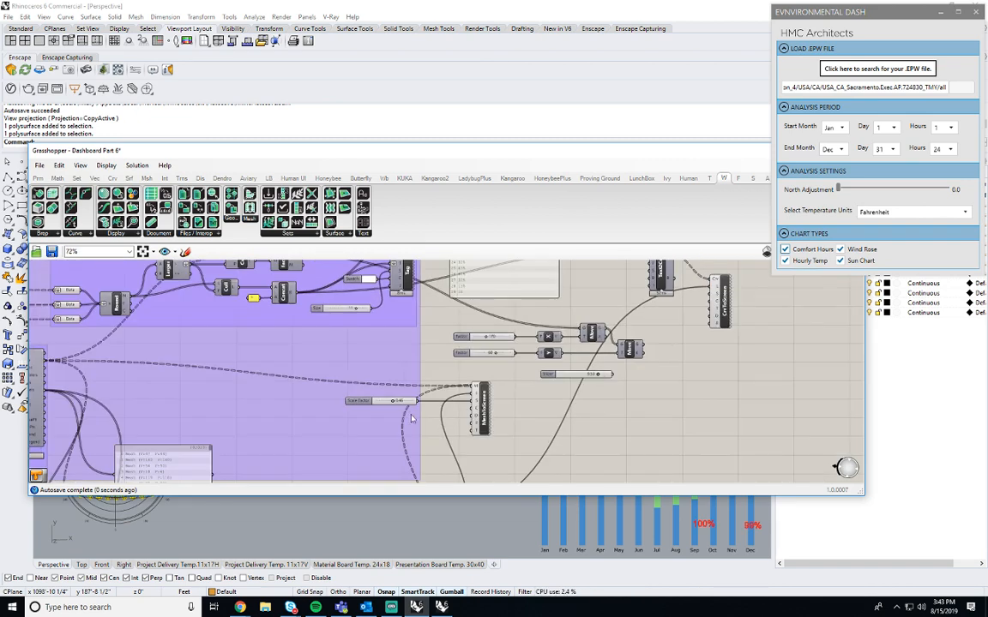
left_click_drag(423, 407, 714, 300)
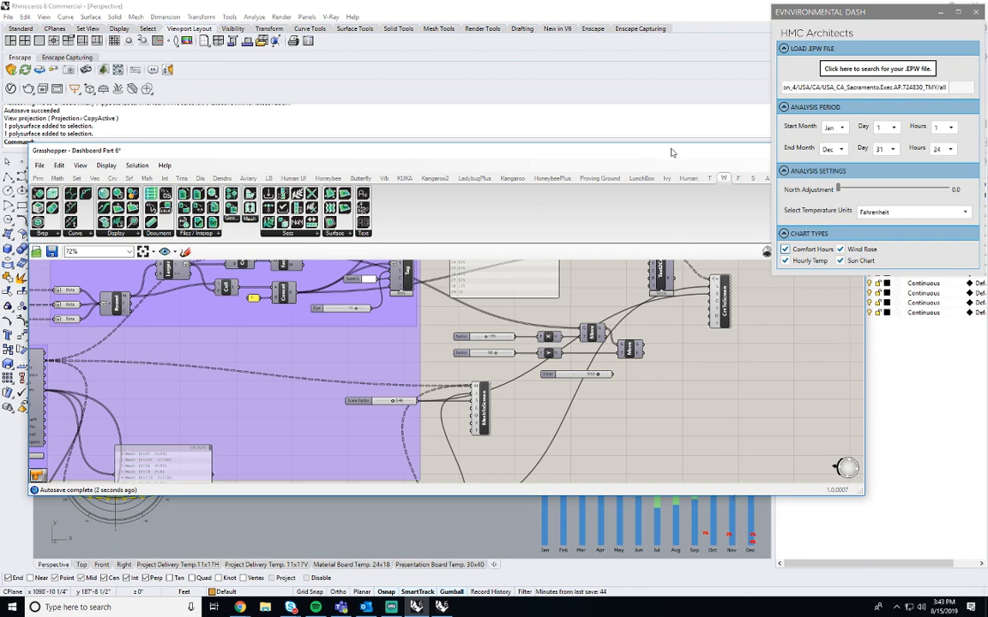
Turn Text Outlines' preview back on and uncover the Perspective viewport temporarily to compare the on-screen labels with the model-space ones.
left_click_drag(673, 151, 587, 176)
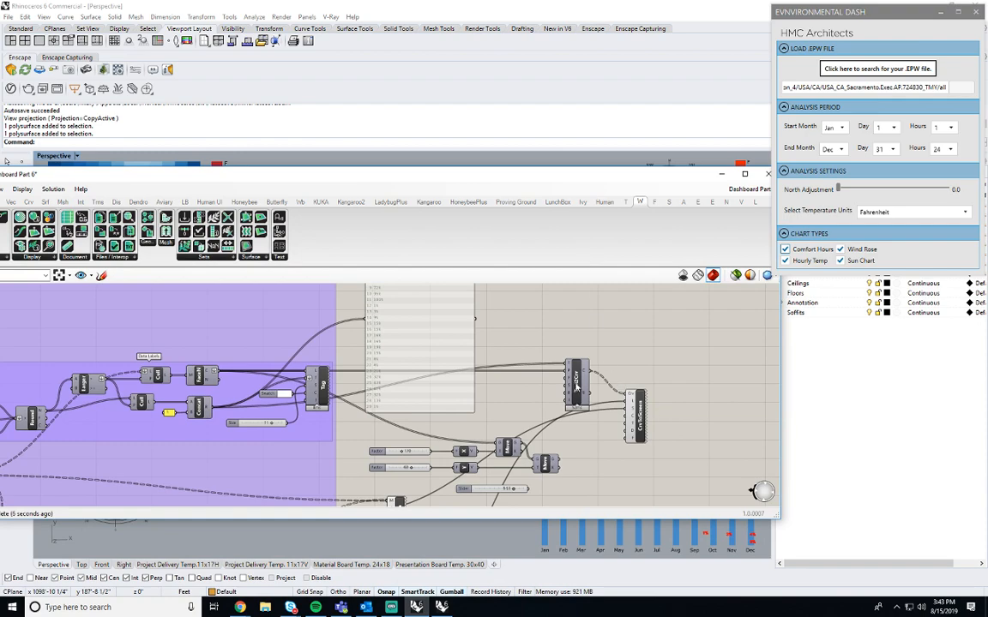
right_click(577, 388)
left_click(591, 403)
left_click(614, 336)
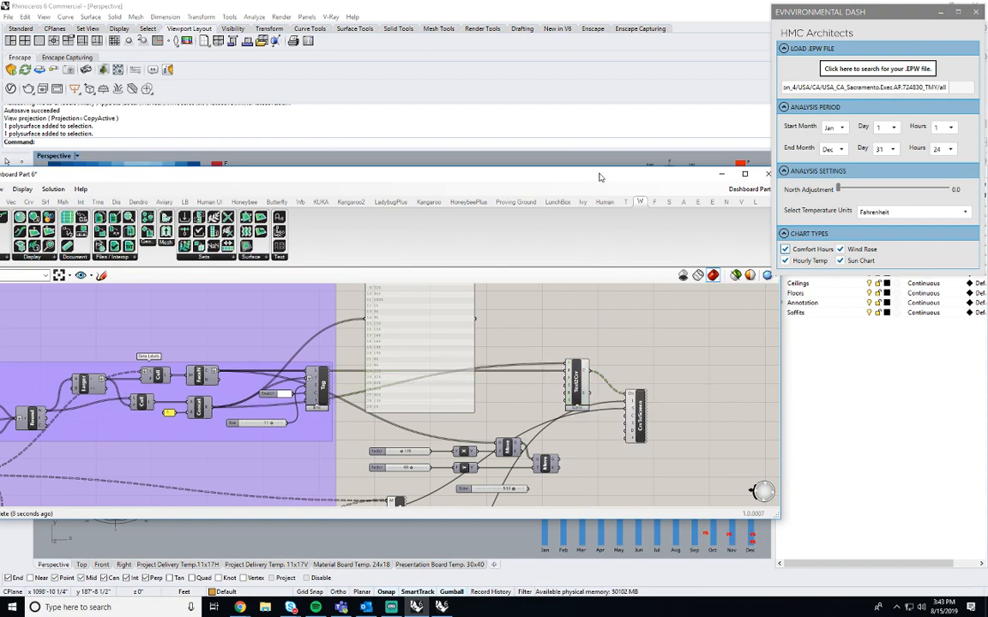
mouse_move(601, 178)
left_mouse_down()
mouse_move(545, 87)
mouse_move(553, 69)
mouse_move(637, 523)
left_mouse_up()
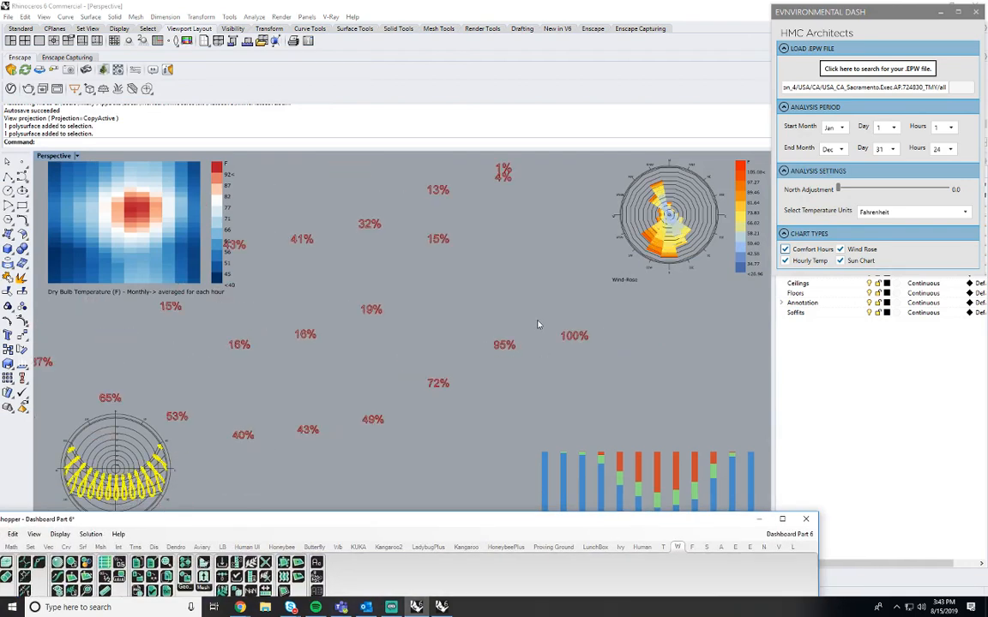
scroll(606, 345, "down", 6)
scroll(489, 333, "up", 4)
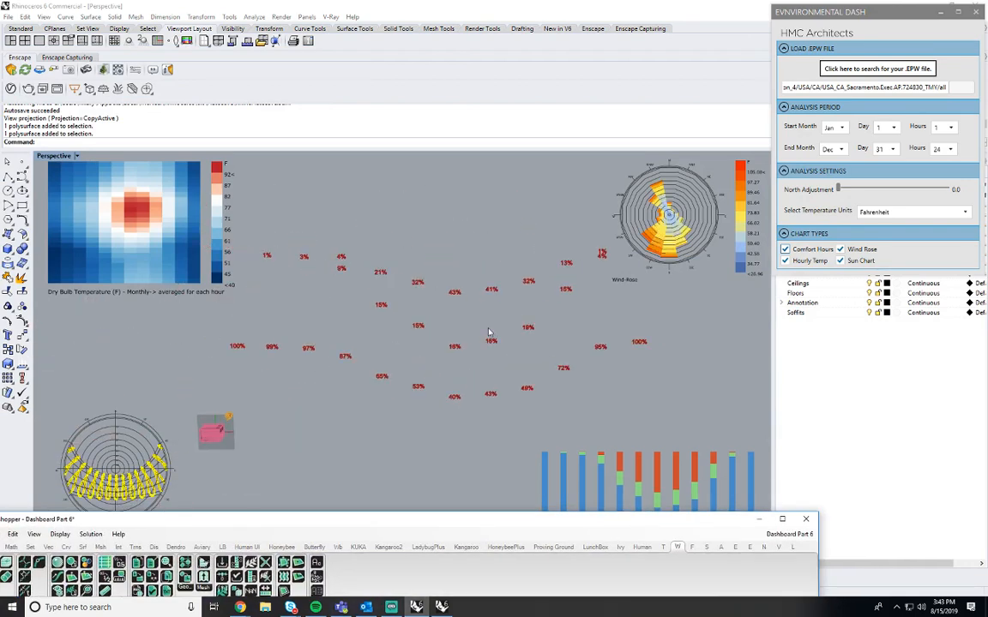
left_click_drag(579, 523, 584, 606)
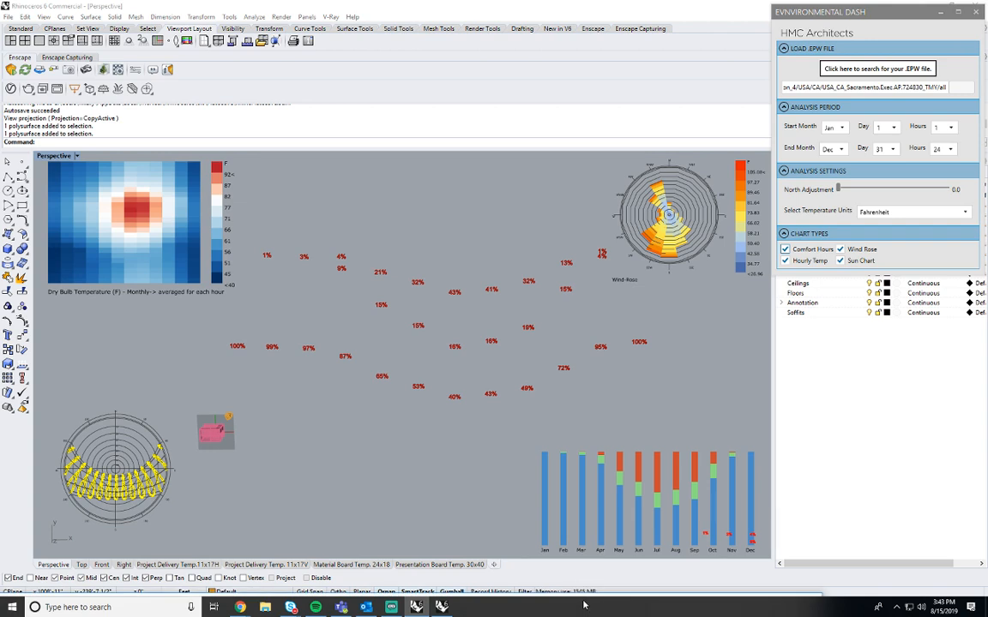
left_click_drag(583, 605, 557, 120)
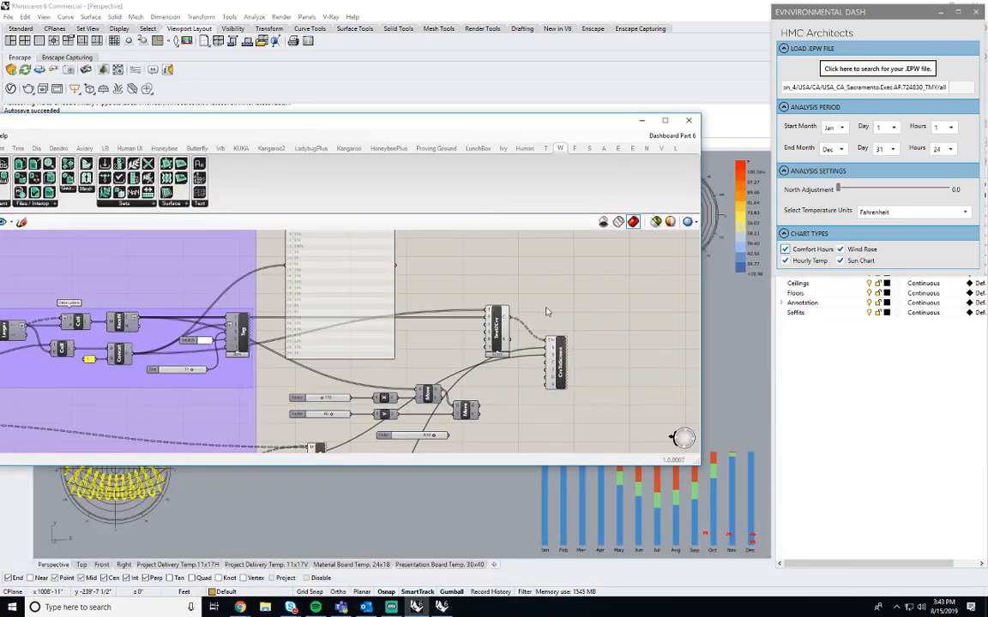
Duplicate the X, Y and Z coordinate sliders with their point component and place the copy beside the mesh renderer.
scroll(606, 438, "up", 2)
scroll(385, 420, "down", 2)
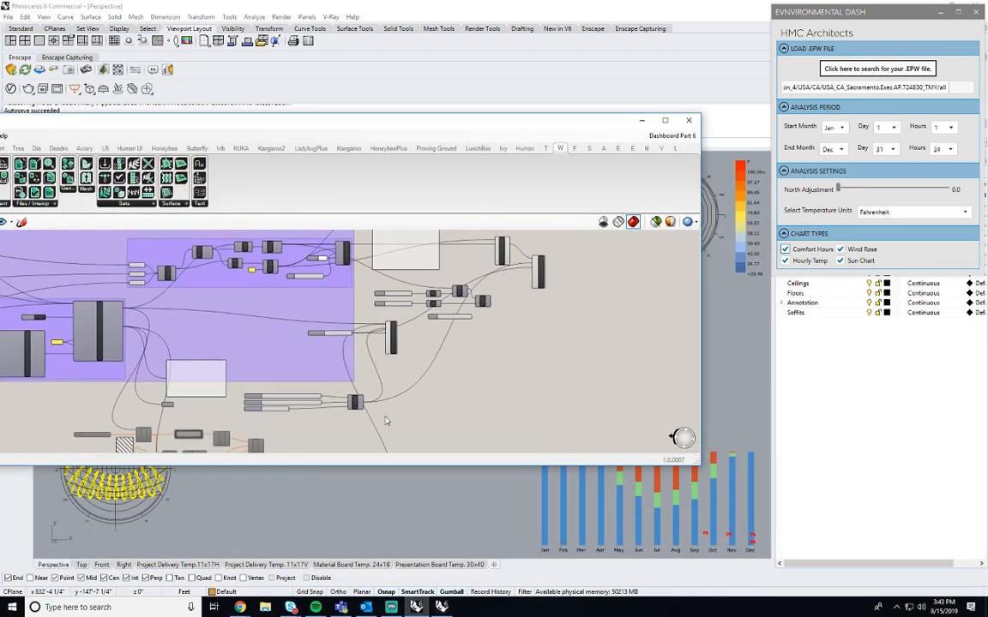
scroll(349, 417, "up", 2)
left_click_drag(364, 422, 204, 379)
left_click_drag(360, 403, 614, 313, "alt")
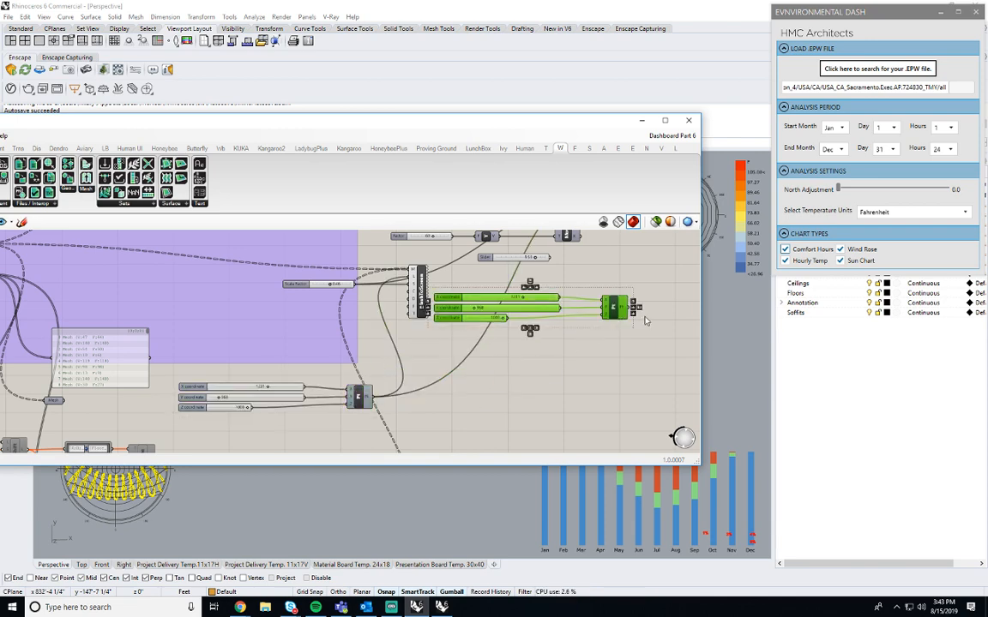
Move Render Curve to Screen farther from Text Outlines to make room for its inputs.
right_click_drag(646, 322, 492, 487)
scroll(518, 324, "down", 1)
left_click_drag(512, 357, 641, 347)
right_click_drag(535, 440, 474, 380)
left_click(385, 338)
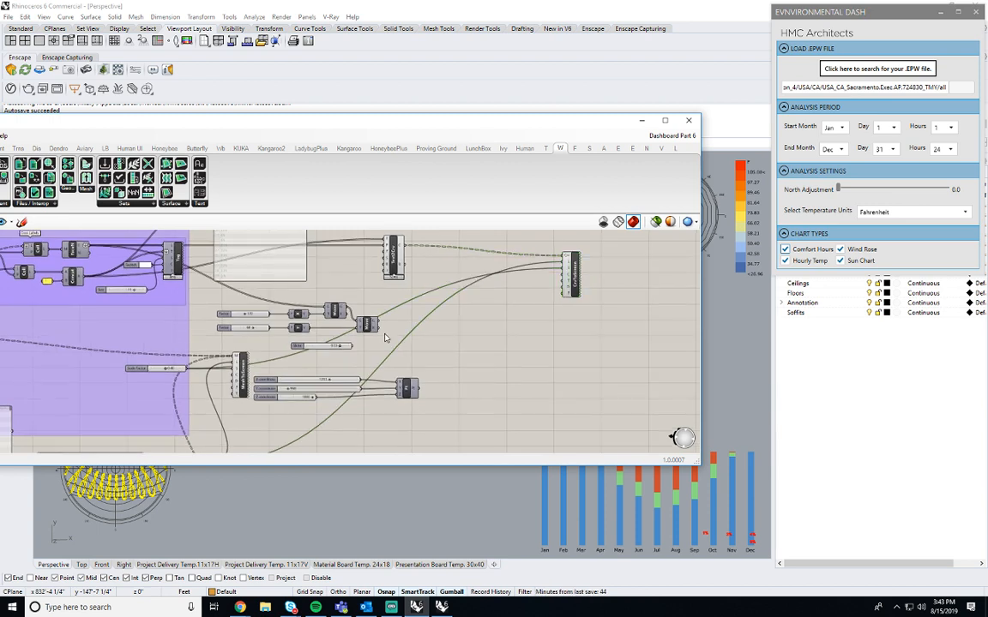
Delete the two Move components with their vectors and sliders, and shift the copied coordinate sliders and point into the freed space.
left_click_drag(385, 357, 219, 259)
key("Delete")
left_click_drag(420, 399, 224, 330)
left_click_drag(309, 388, 311, 315)
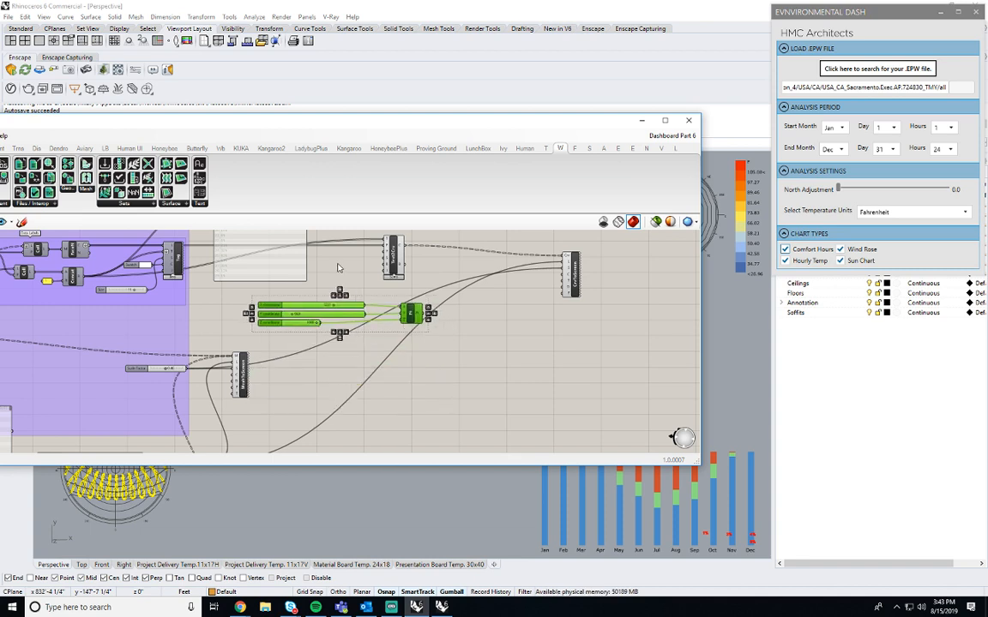
Delete the percentage list panel and move Text Outlines close to the Data Labels group.
right_click_drag(337, 264, 383, 341)
left_click(333, 265)
key("Delete")
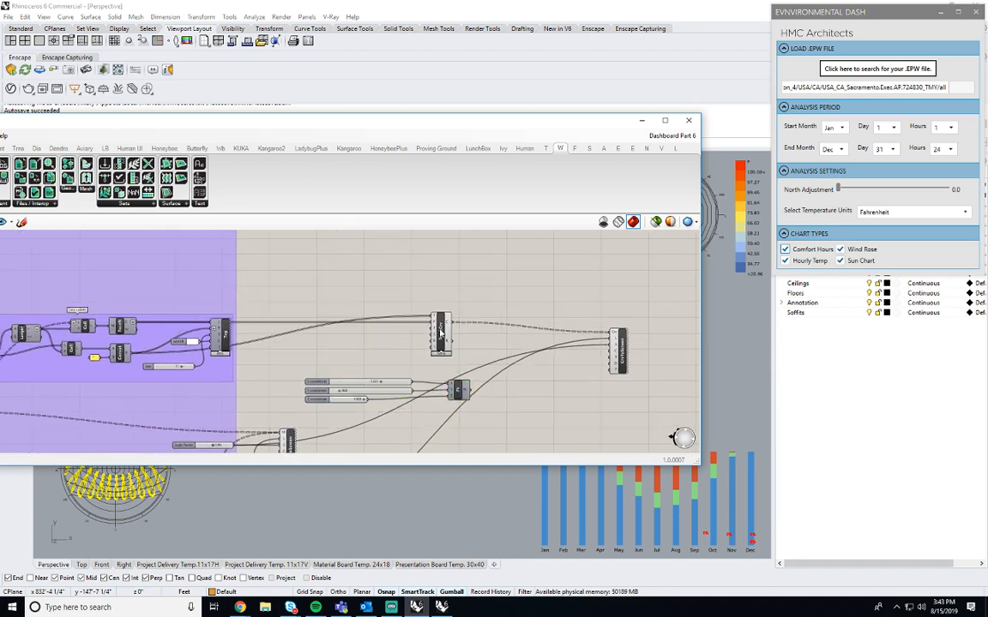
left_click_drag(440, 336, 263, 294)
left_click(323, 297)
left_click(311, 315)
Bring the copied coordinate sliders, their point and Render Curve to Screen closer to the Data Labels group.
right_click_drag(428, 338, 505, 300)
left_click_drag(573, 388, 387, 322)
left_click_drag(538, 354, 489, 346)
left_click(508, 307)
right_click_drag(508, 305, 427, 310)
left_click(617, 310)
left_click_drag(616, 316, 498, 350)
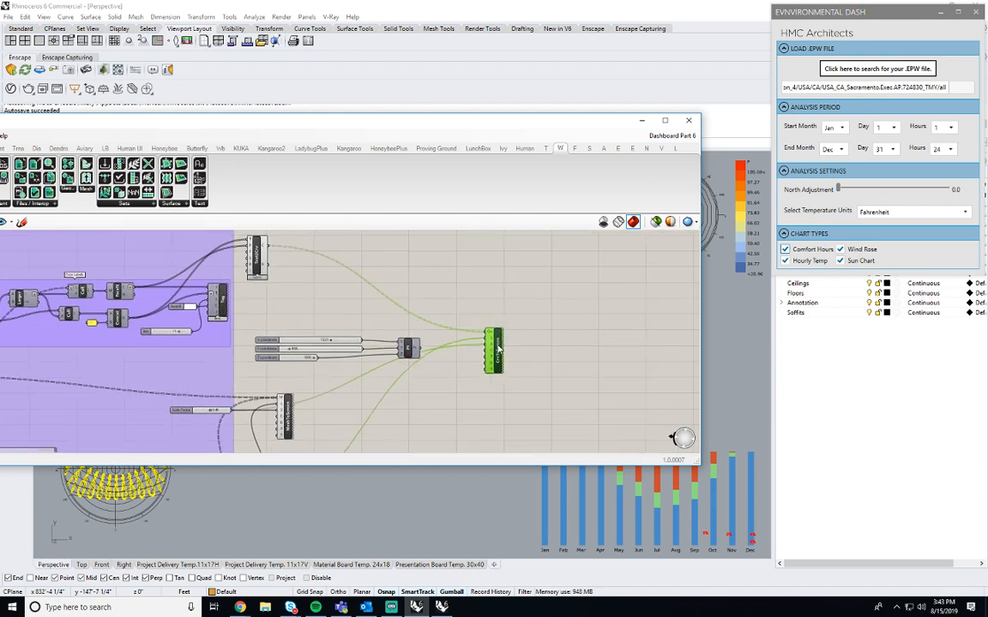
Connect the copied point to Render Curve to Screen's L input and set X coordinate to 912 and Y coordinate to 793.
left_click_drag(432, 354, 486, 351)
scroll(316, 352, "up", 3)
left_click_drag(360, 342, 278, 359)
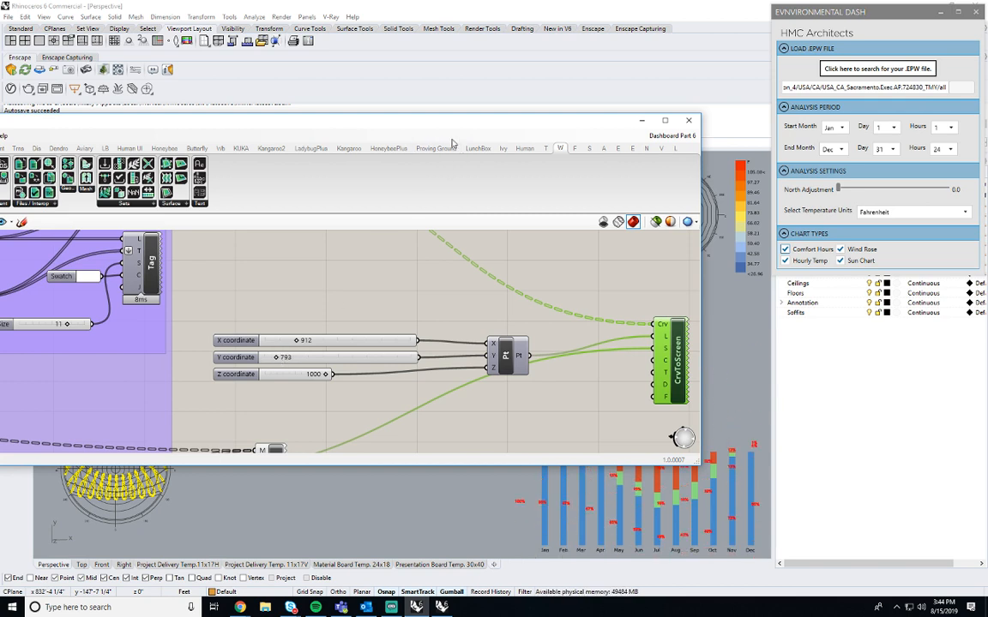
Copy the Scale Factor slider beneath the copied coordinate sliders and align it with them.
scroll(536, 274, "down", 6)
scroll(395, 356, "up", 4)
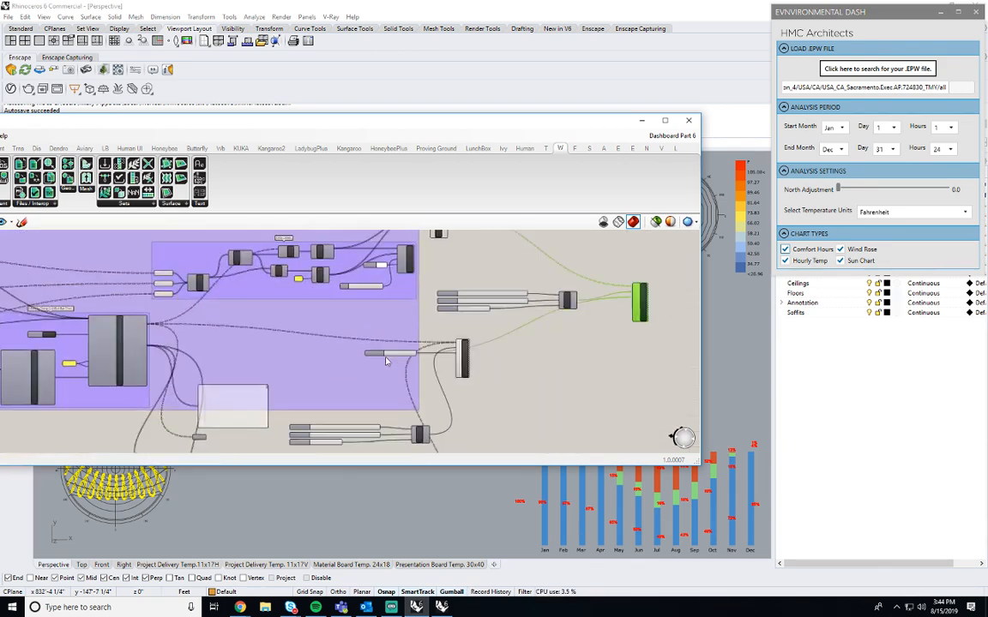
left_click_drag(377, 355, 480, 304)
left_click(566, 310)
right_click_drag(567, 306, 467, 394)
left_click_drag(538, 395, 370, 352)
left_click(441, 285)
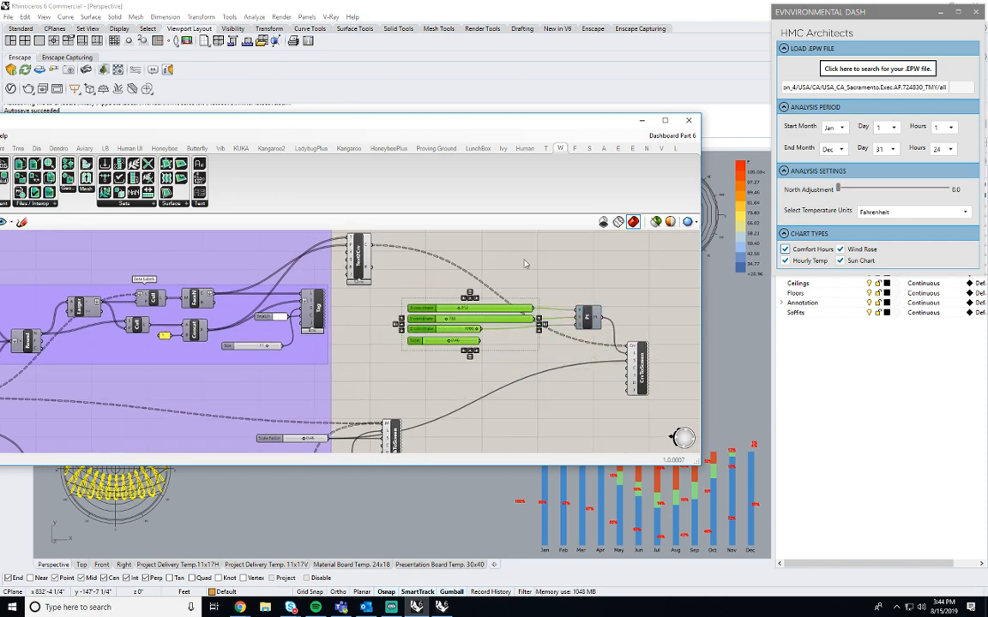
Replace Render Curve to Screen's S input source with the copied scale slider.
left_click(629, 270)
right_click_drag(629, 270, 576, 258)
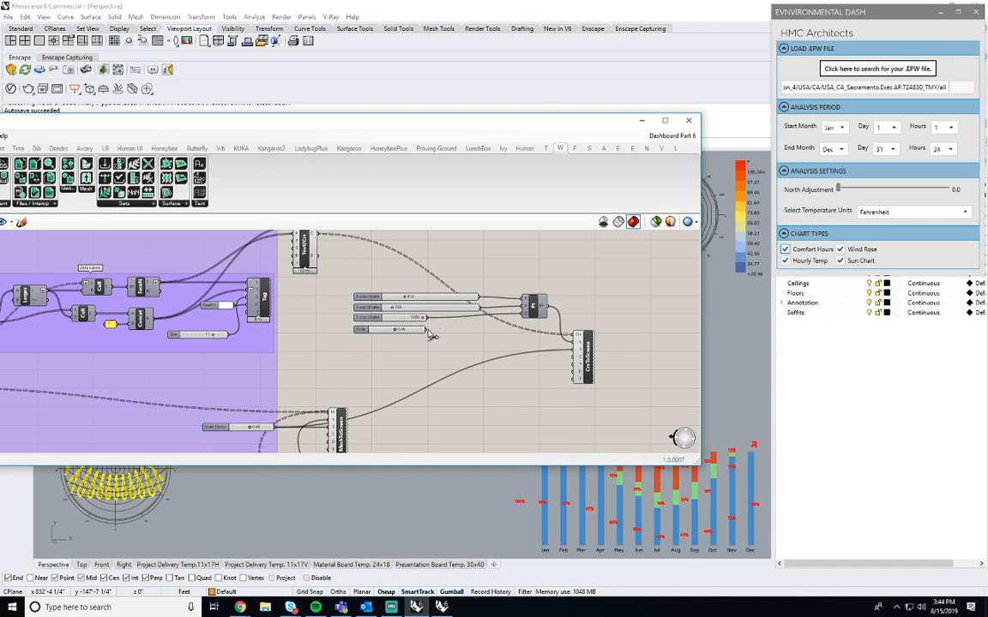
left_click_drag(427, 331, 576, 352)
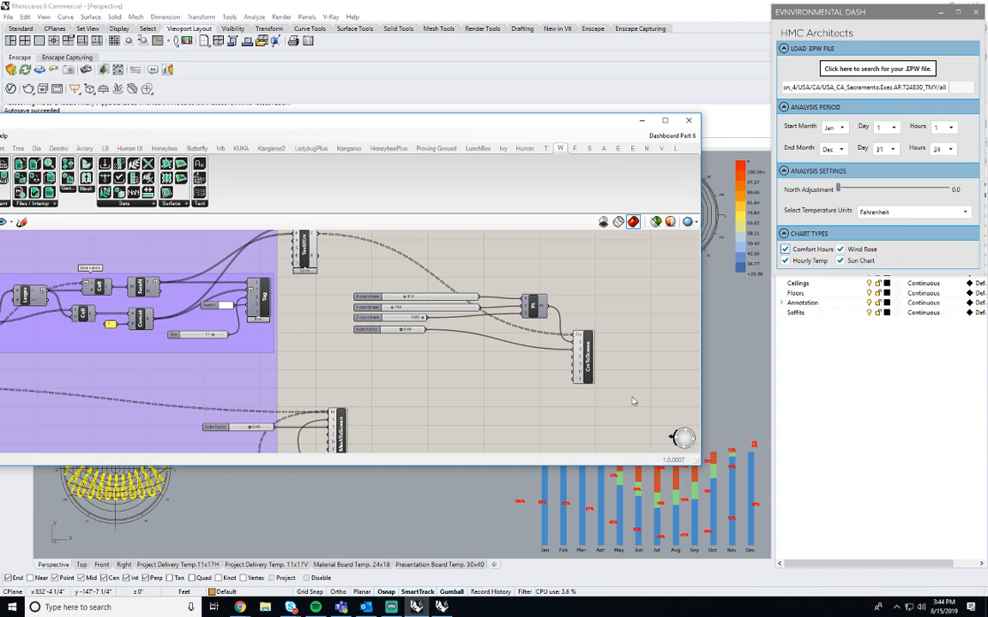
Add a Colour Swatch and connect it to Render Curve to Screen's C input.
left_click_drag(524, 120, 472, 29)
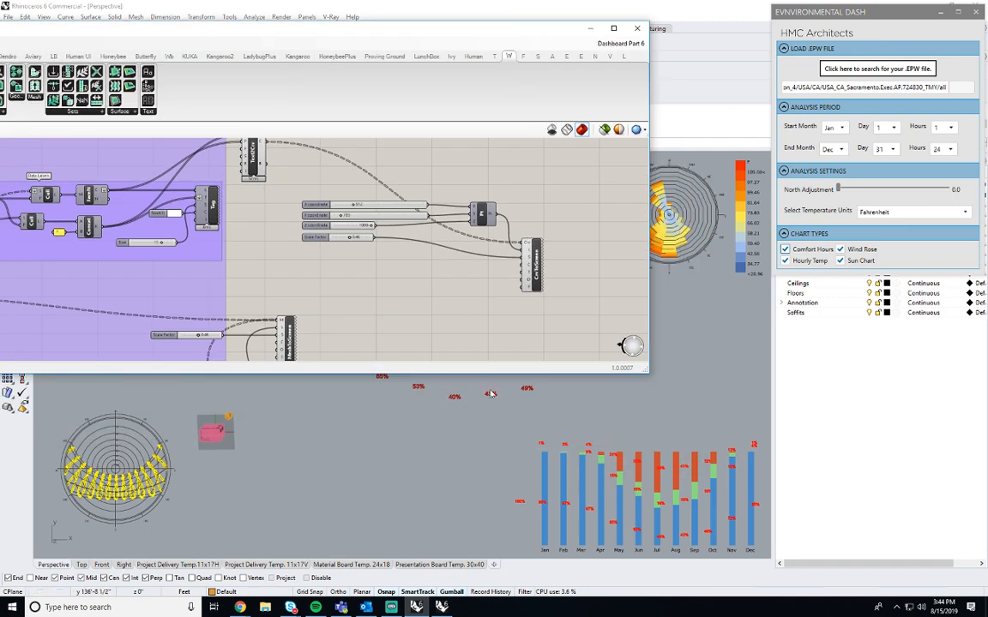
double_click(466, 323)
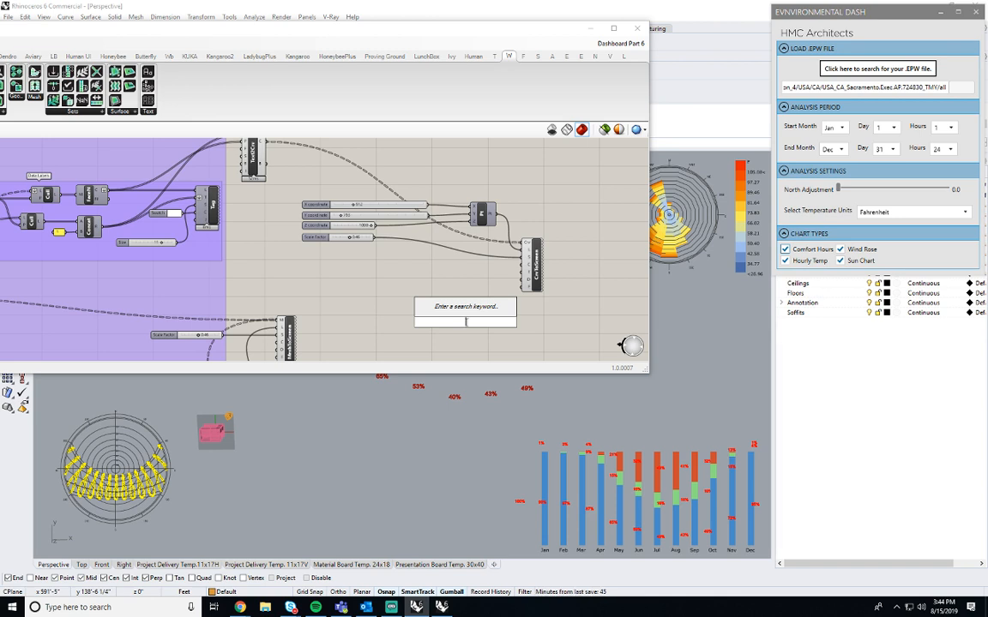
type("cou")
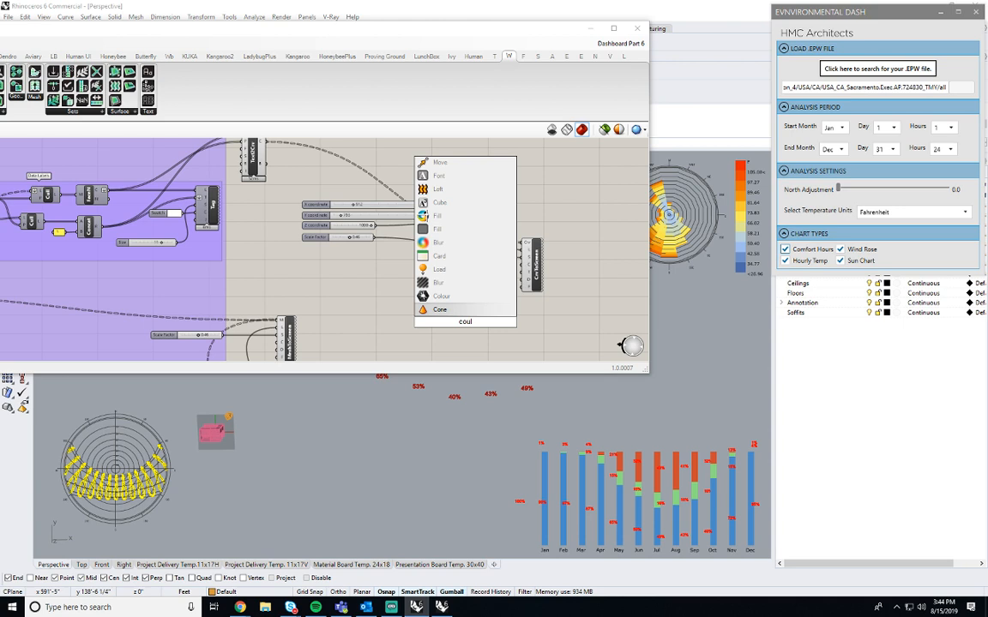
type("l")
key("BackSpace")
key("BackSpace")
type("lu")
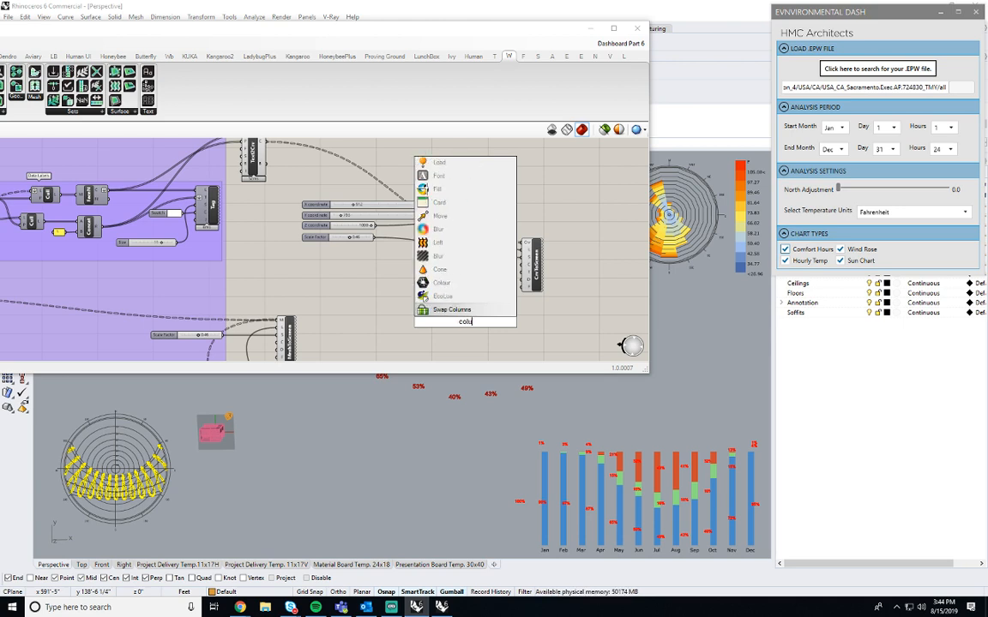
key("BackSpace")
type("ou")
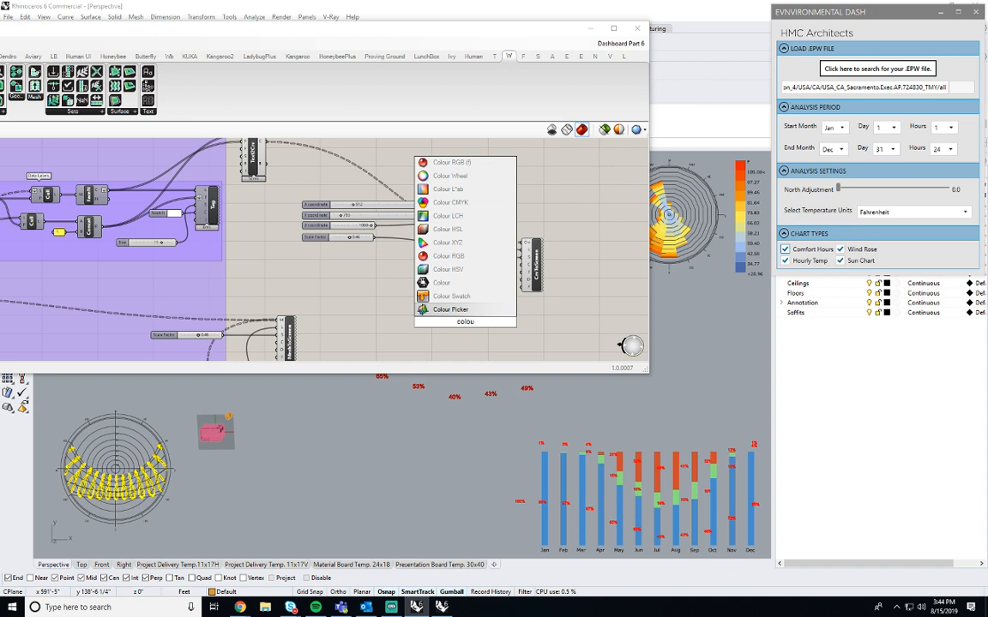
left_click(459, 296)
left_click_drag(471, 268, 521, 265)
left_click_drag(460, 270, 468, 267)
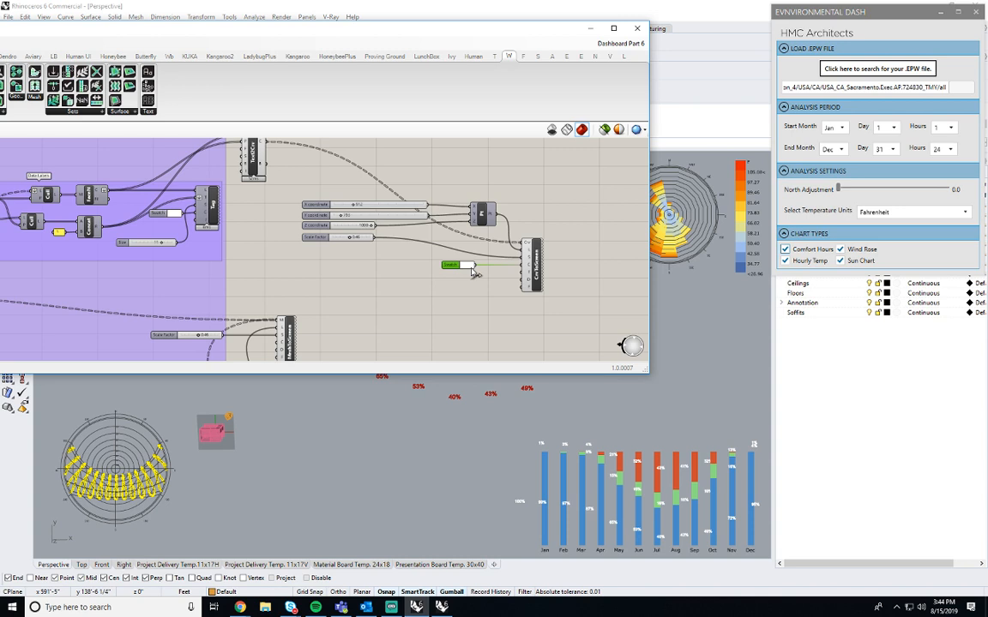
Set the new swatch's colour to near-black with hue 0, saturation 0 and value 13.
left_click(471, 269)
left_click_drag(529, 327, 550, 357)
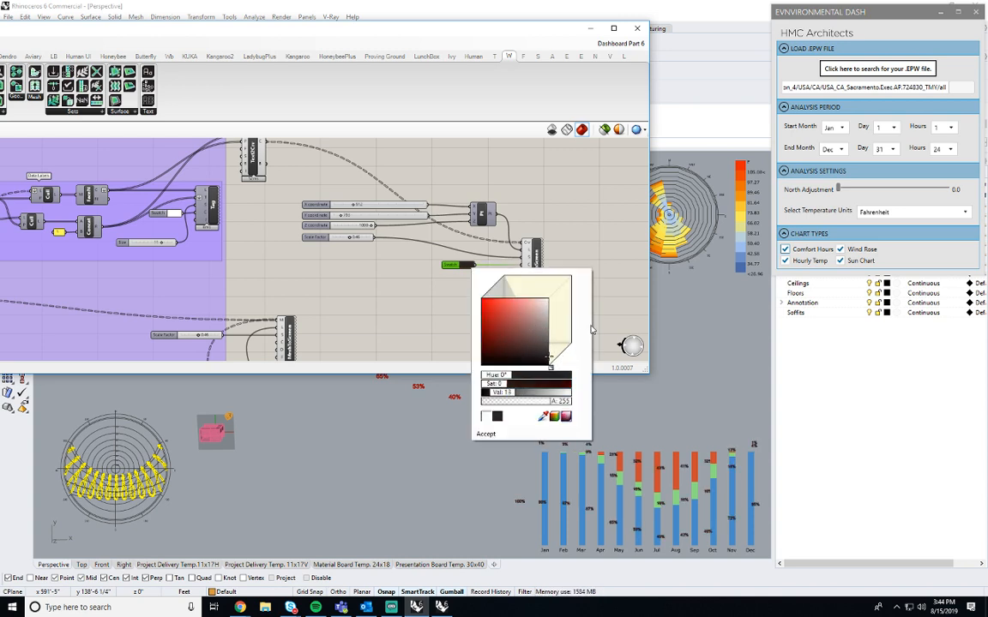
left_click(413, 309)
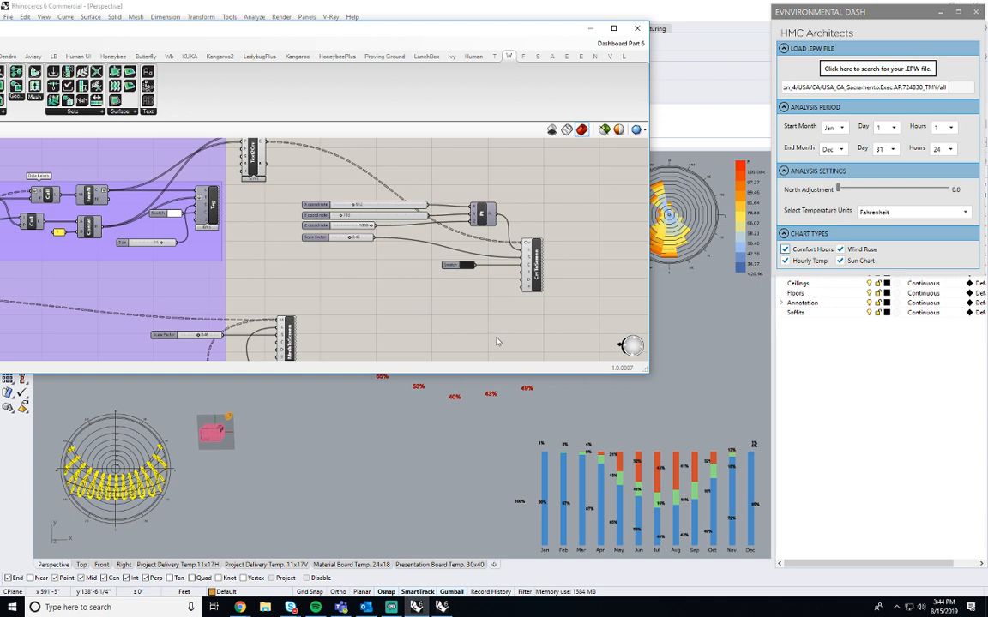
Try a new 0.5 number slider as the source of Render Curve to Screen's T input.
right_click(531, 273)
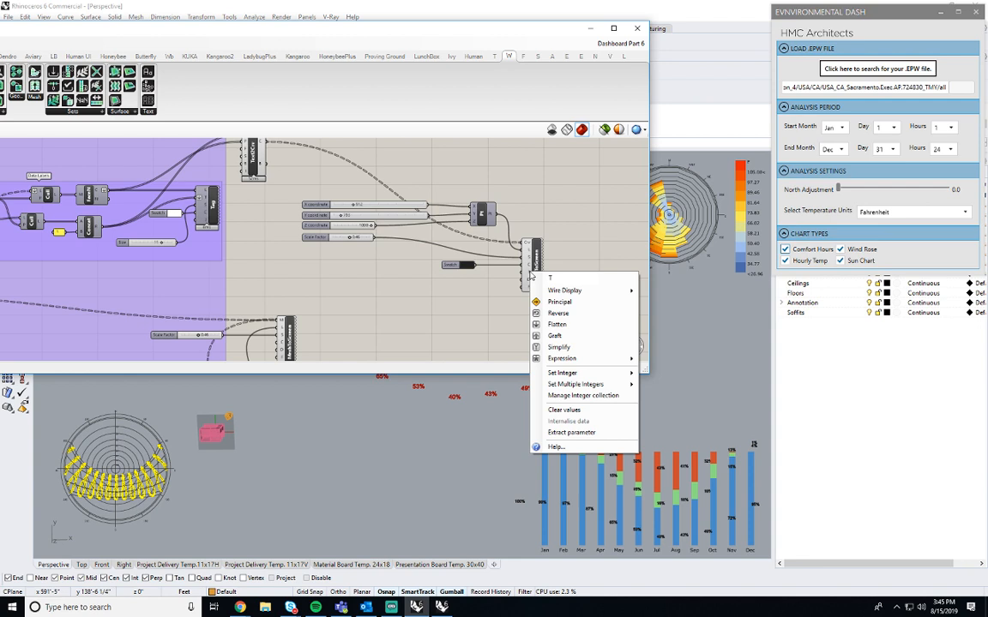
mouse_move(605, 373)
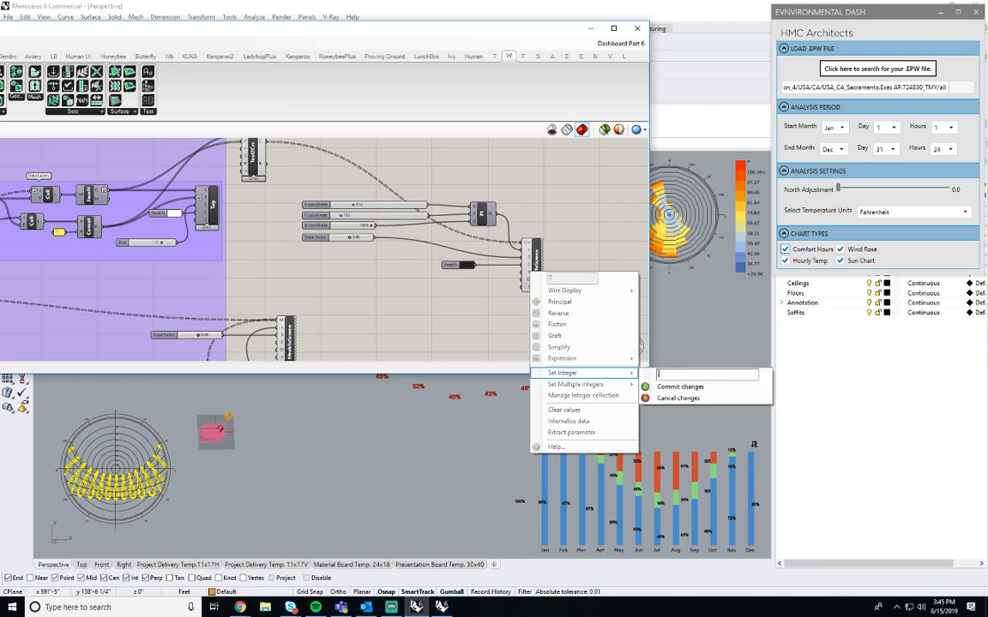
left_click(677, 387)
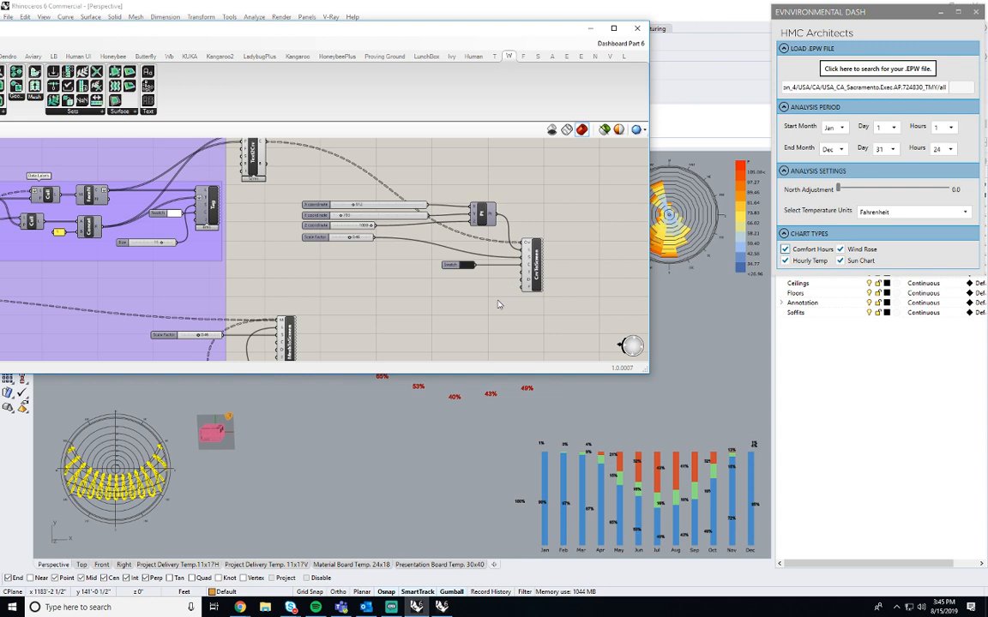
double_click(448, 276)
type(".5")
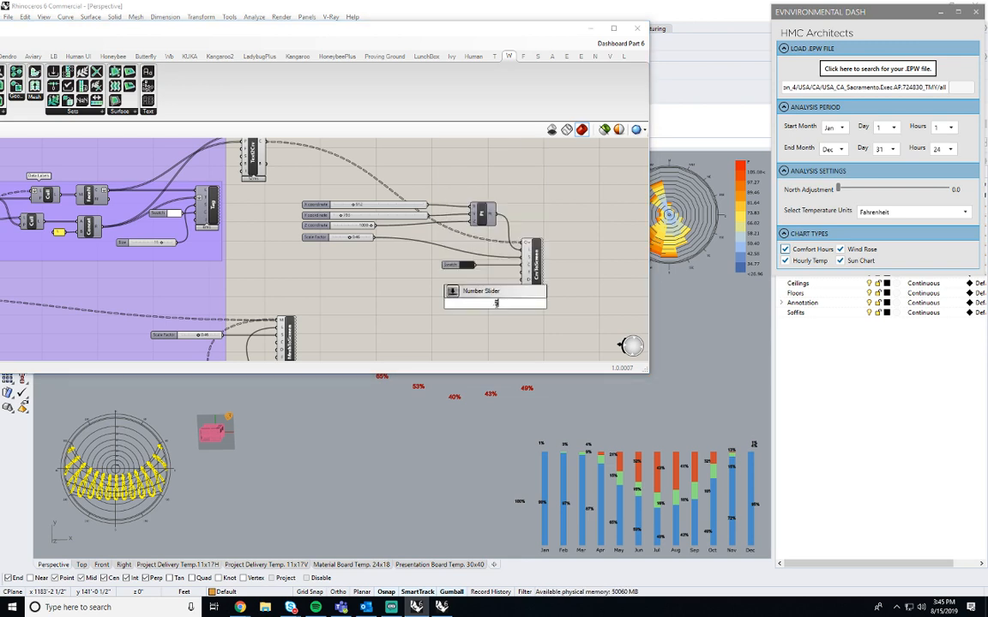
key("Return")
left_click(471, 306)
left_click_drag(472, 310, 424, 302)
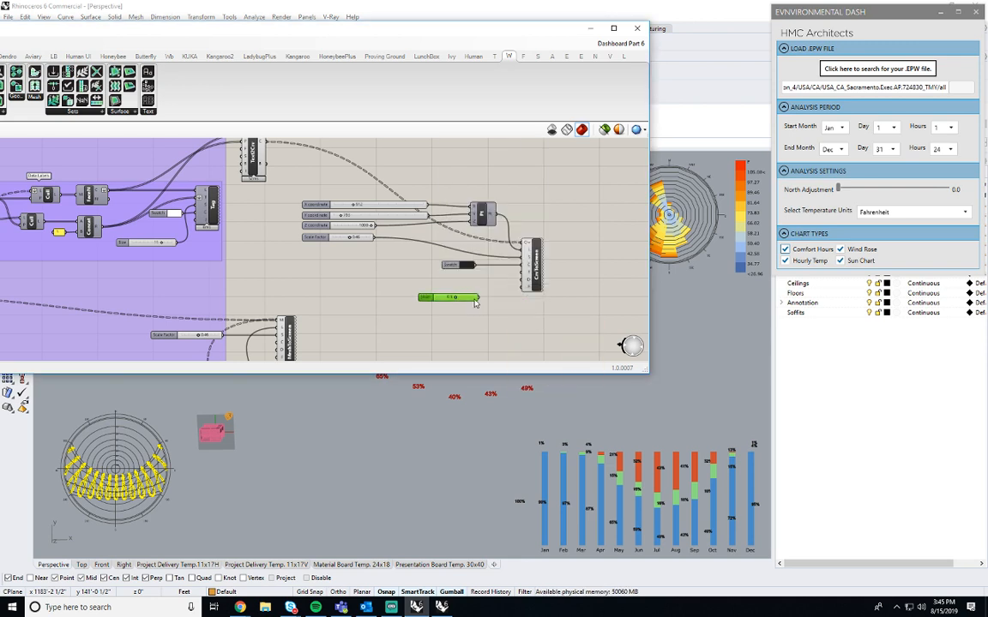
left_click_drag(488, 297, 527, 275)
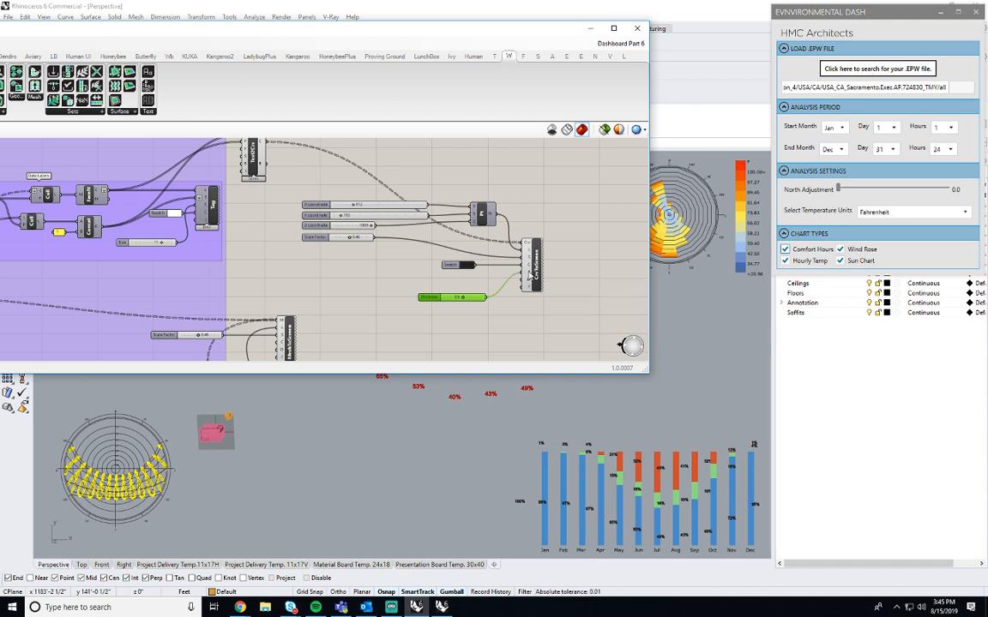
Enable Scale With Viewport on Render Curve to Screen and delete the slider feeding its T input.
right_click(536, 274)
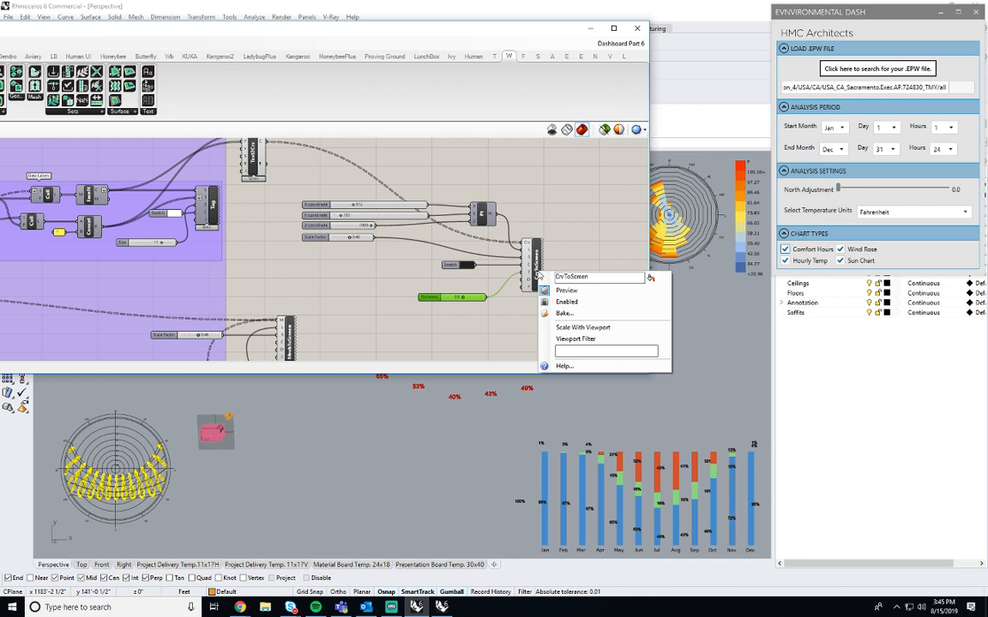
left_click(544, 327)
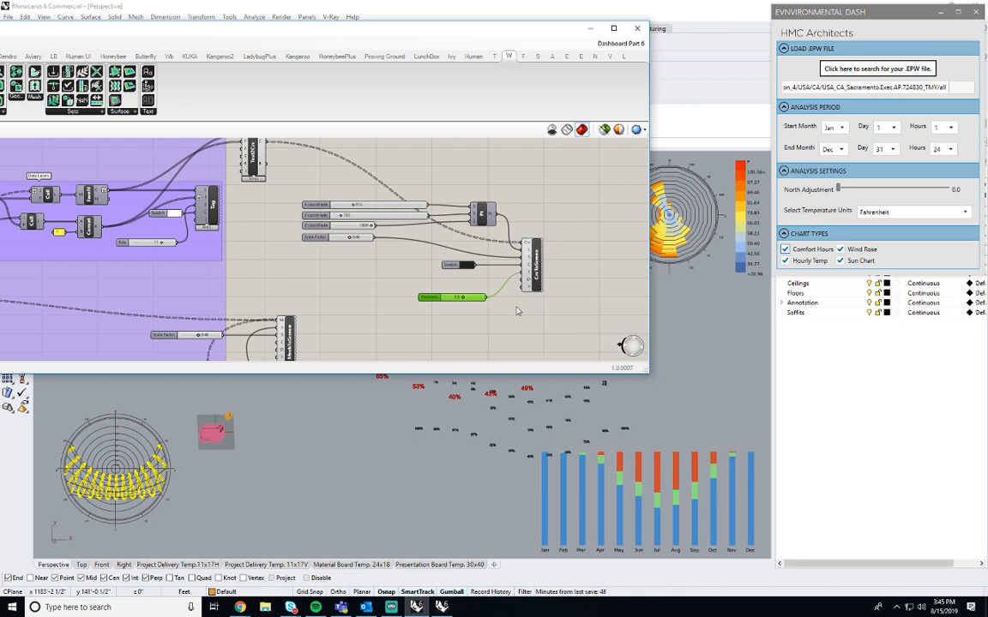
left_click(517, 311)
left_click(448, 299)
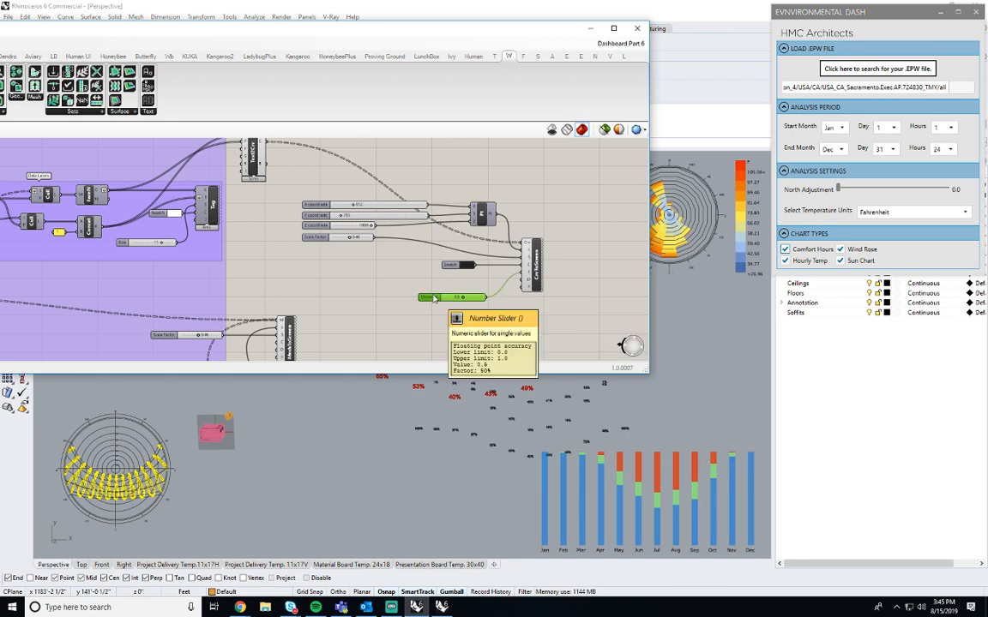
key("Delete")
Try feeding Render Curve to Screen's S input from the Scale Factor slider used by Render Mesh to Screen.
scroll(420, 305, "down", 1)
right_click_drag(419, 304, 473, 221)
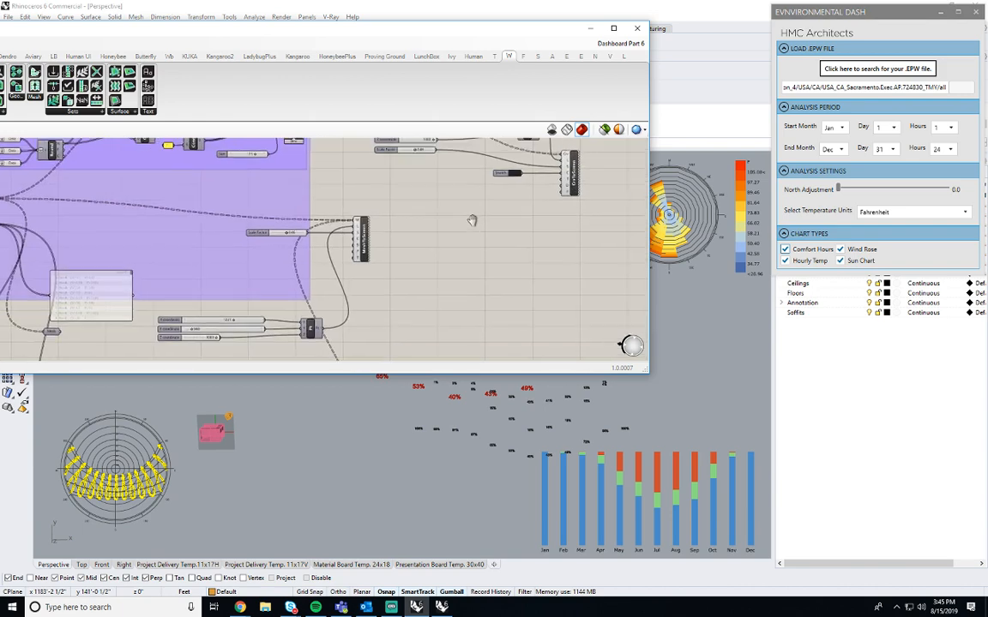
scroll(300, 227, "up", 1)
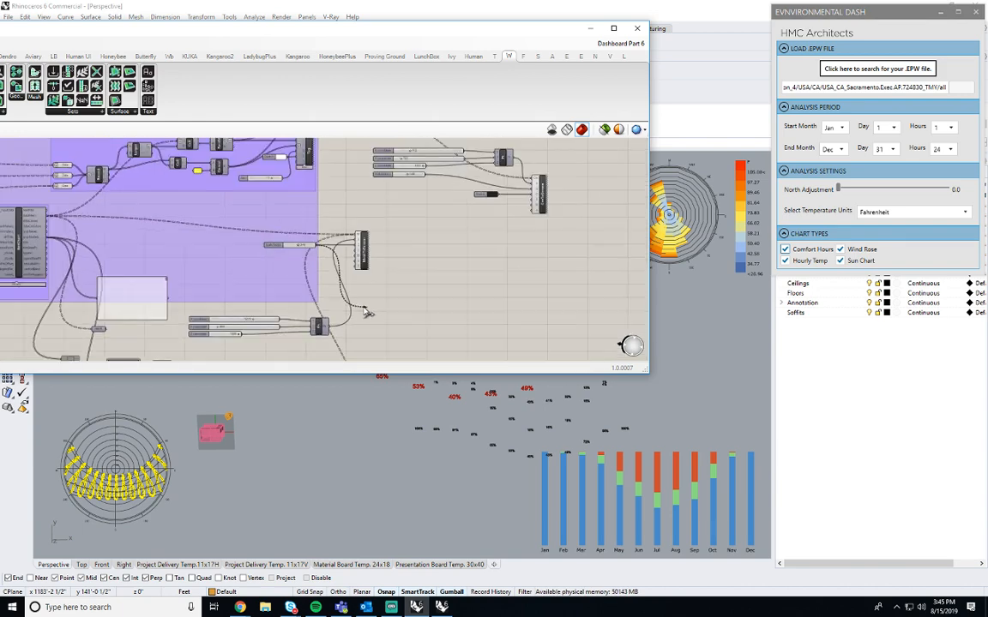
scroll(532, 185, "up", 1)
scroll(532, 184, "up", 1)
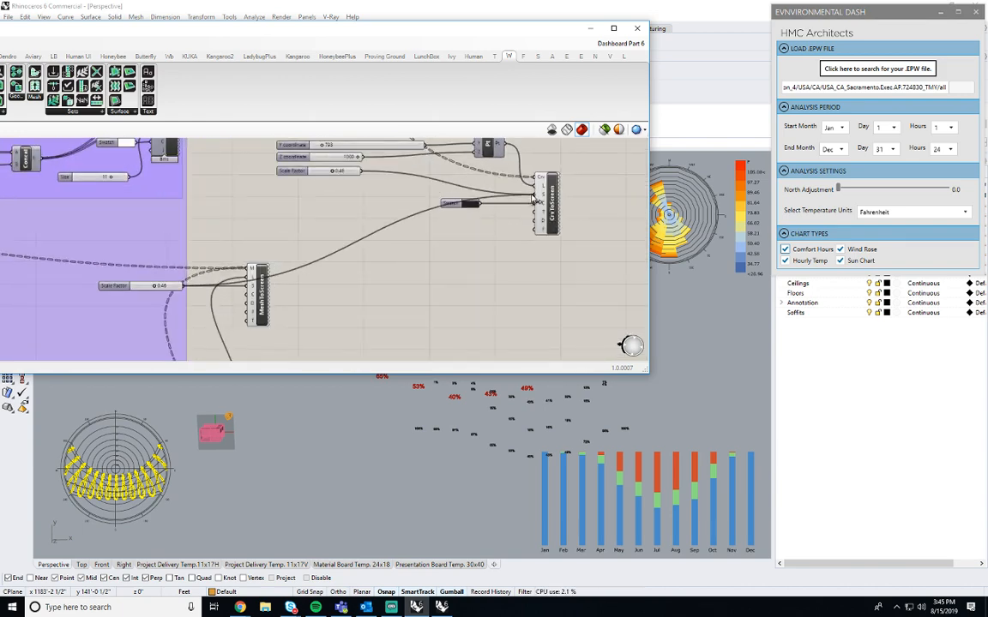
left_click_drag(532, 195, 535, 195)
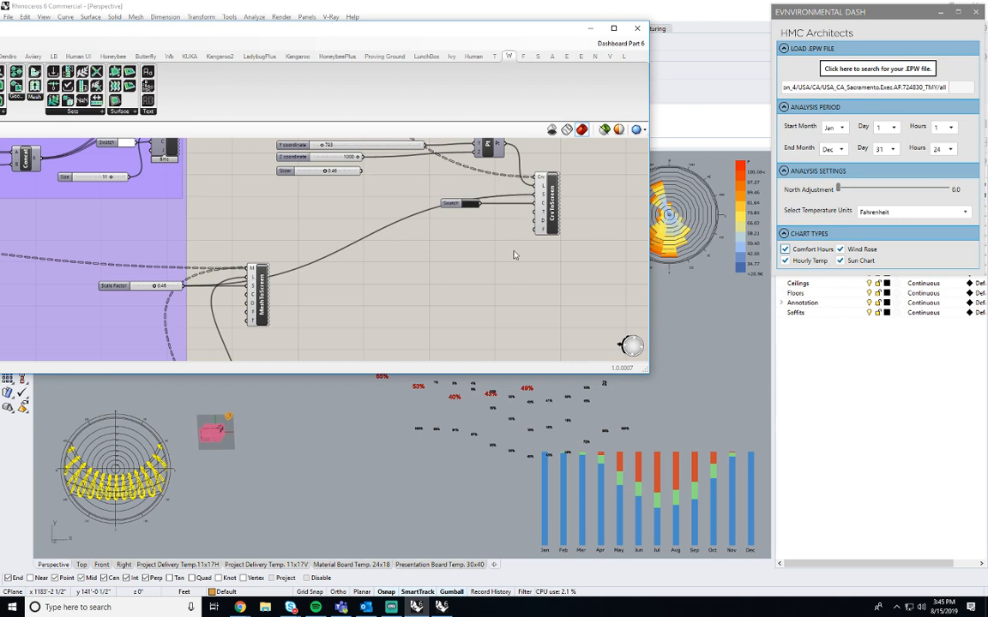
right_click_drag(522, 269, 492, 315)
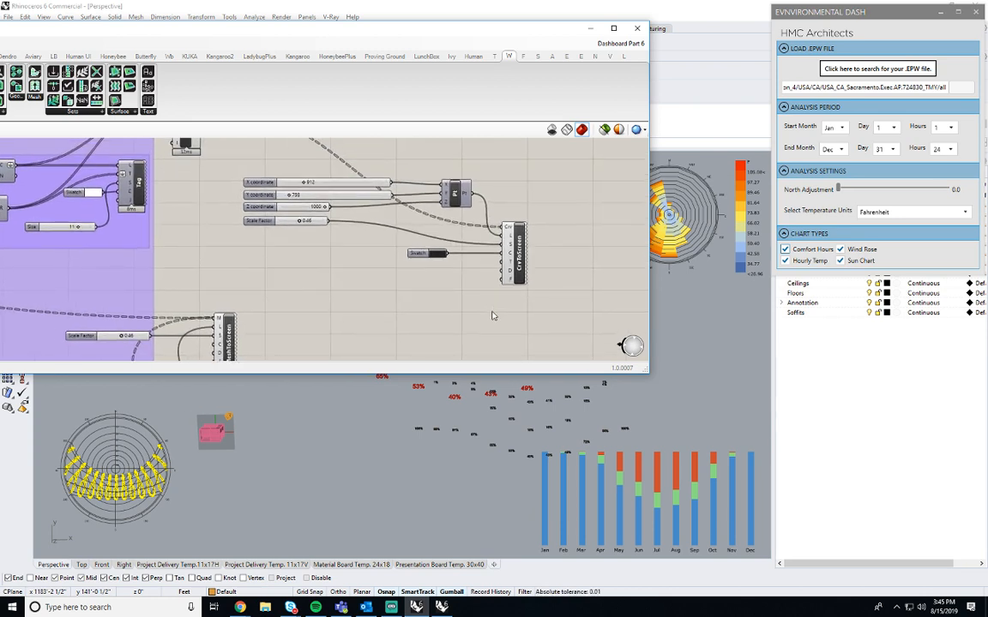
Try sharing Render Mesh to Screen's point and Scale Factor slider with Render Curve to Screen's L and S inputs.
scroll(389, 246, "down", 3)
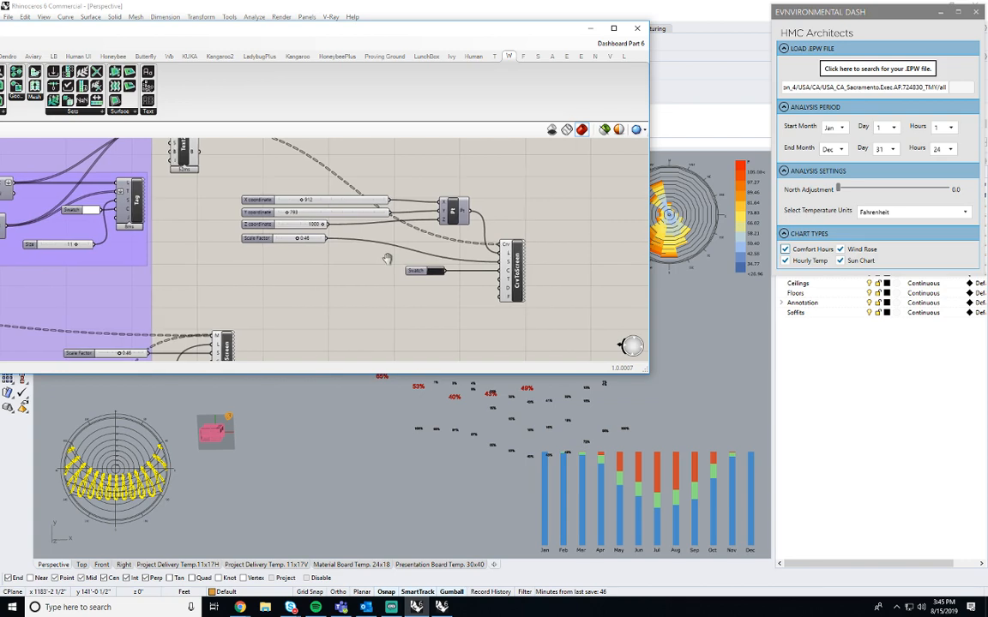
right_click_drag(453, 238, 443, 239)
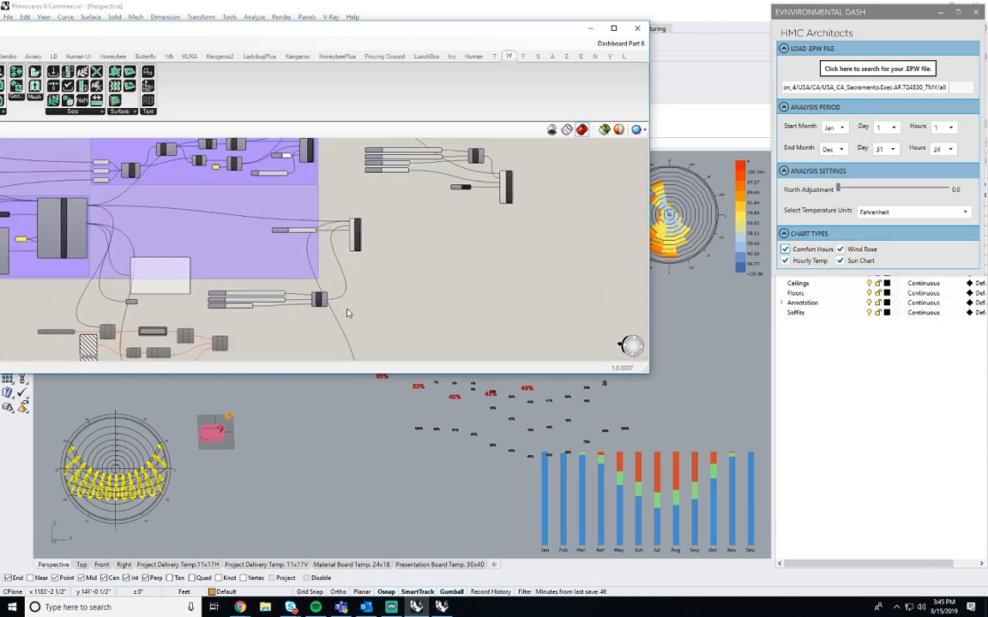
left_click_drag(326, 300, 452, 185)
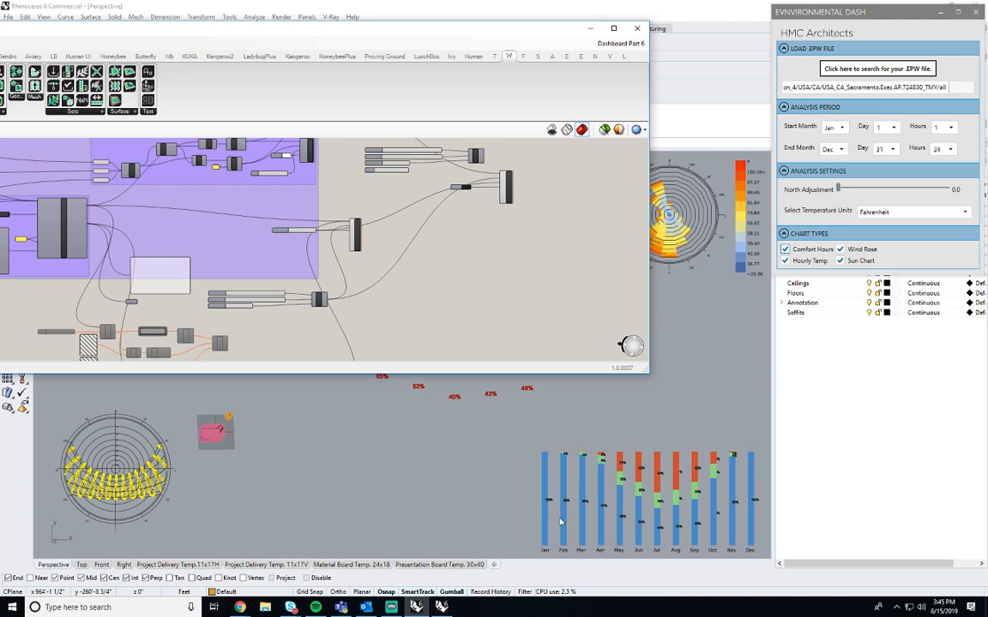
scroll(439, 159, "up", 3)
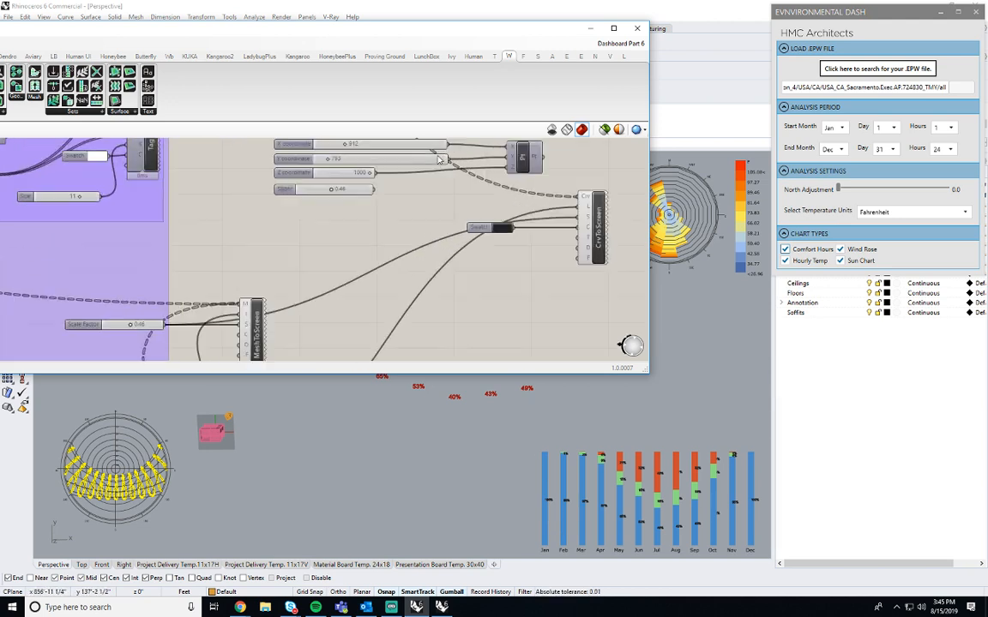
Reconnect the copied Scale Factor slider to Render Curve to Screen's S input and the copied point to its L input.
left_click_drag(374, 189, 526, 216)
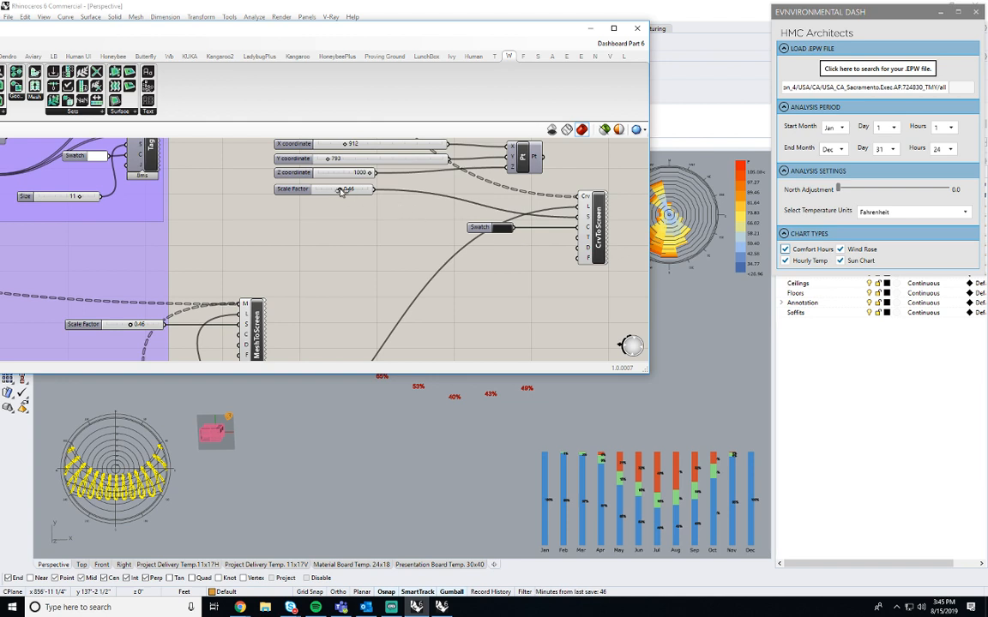
left_click_drag(340, 190, 341, 193)
right_click_drag(392, 230, 383, 262)
left_click_drag(534, 189, 571, 241)
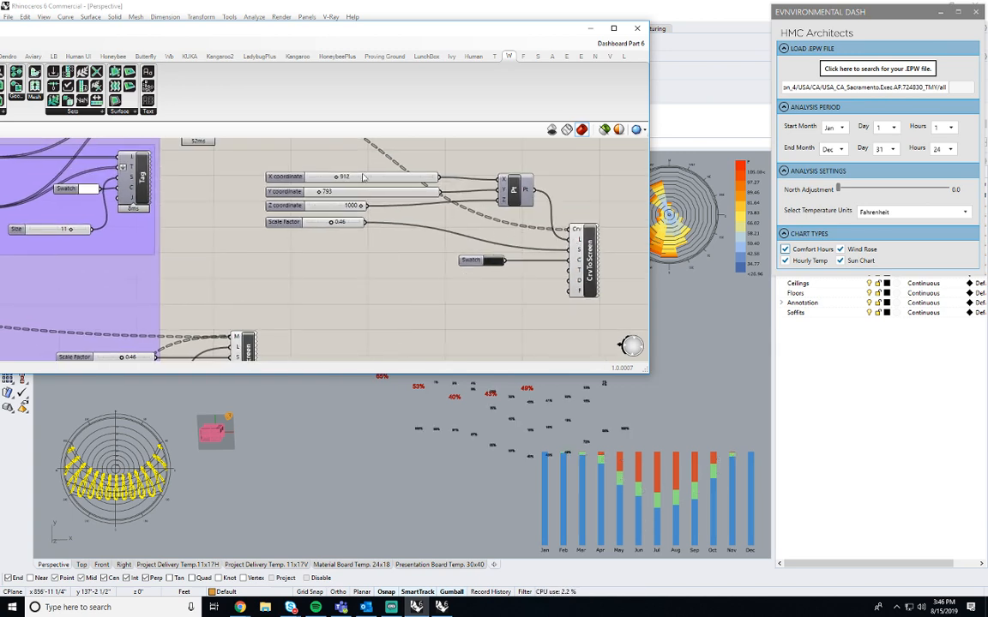
Set the copied X coordinate slider to 1221 and the copied Y coordinate slider to 999.
left_click_drag(335, 178, 385, 184)
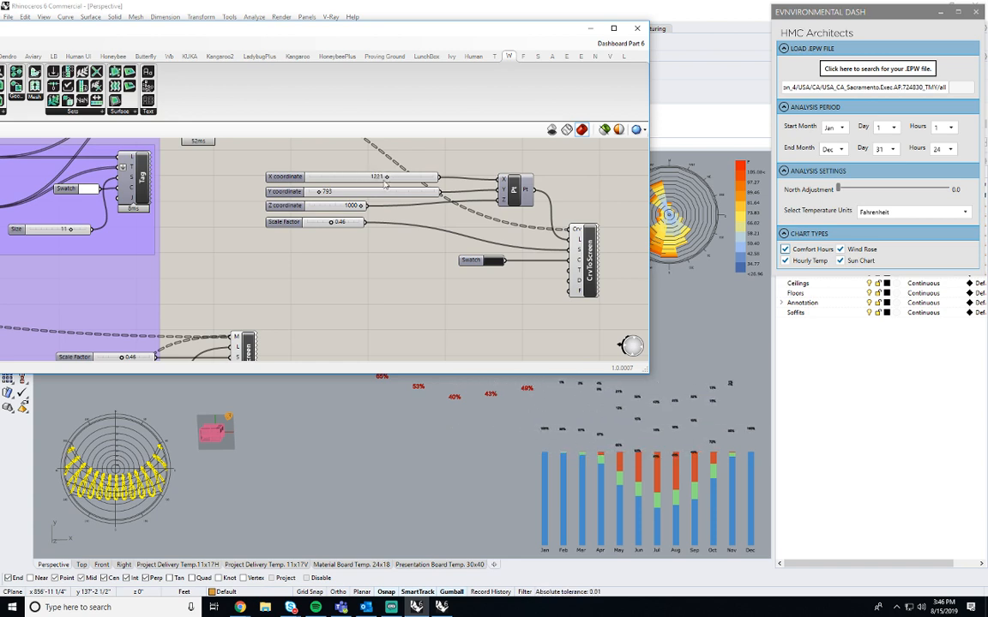
left_click_drag(317, 194, 350, 209)
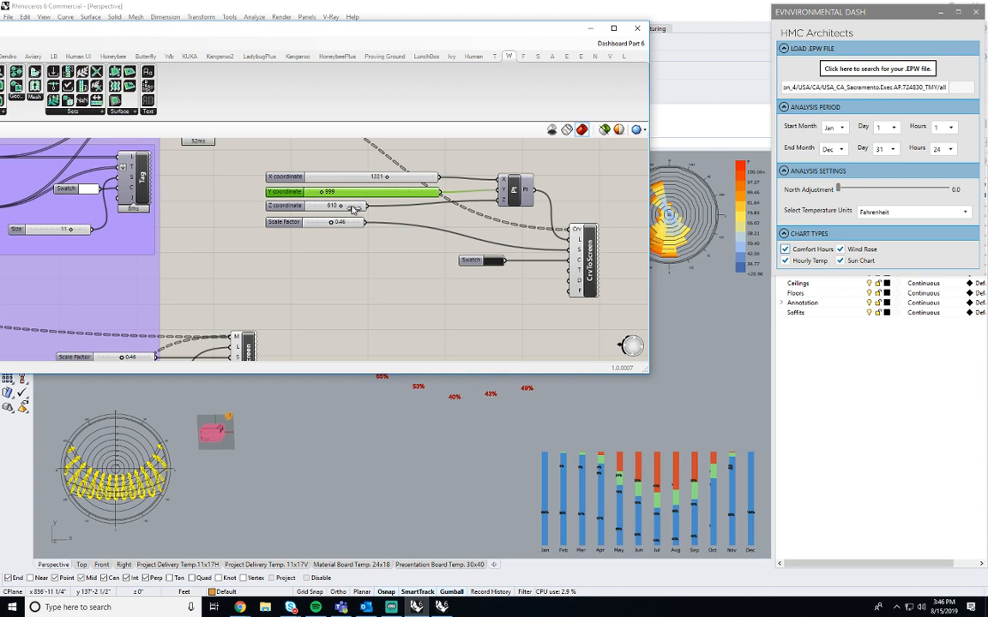
Raise the copied Z coordinate slider's maximum to 10000, set it to 9850 and check the labels in the Perspective view.
double_click(283, 207)
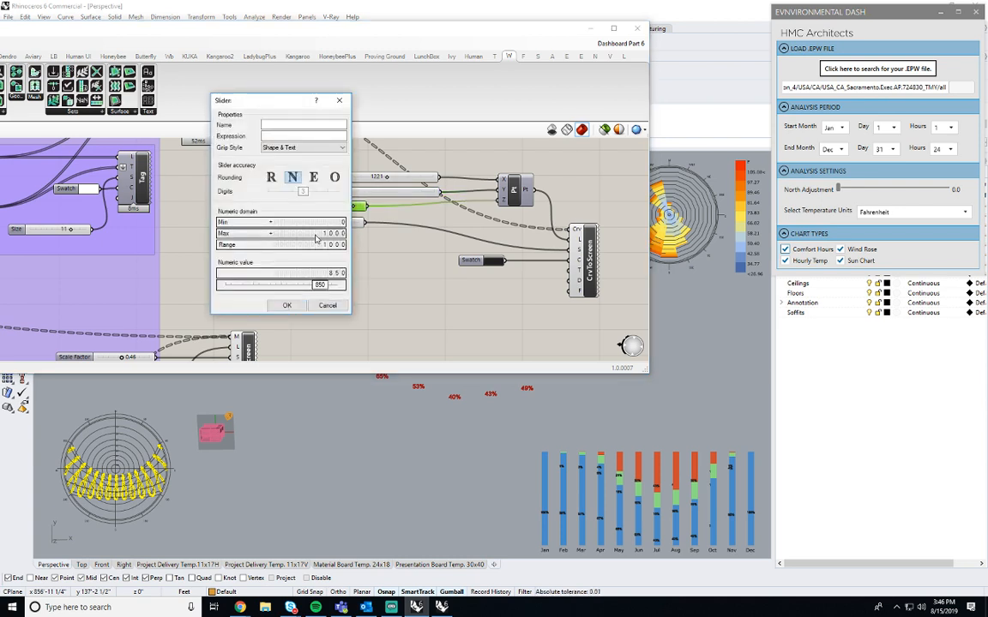
double_click(315, 233)
type("10")
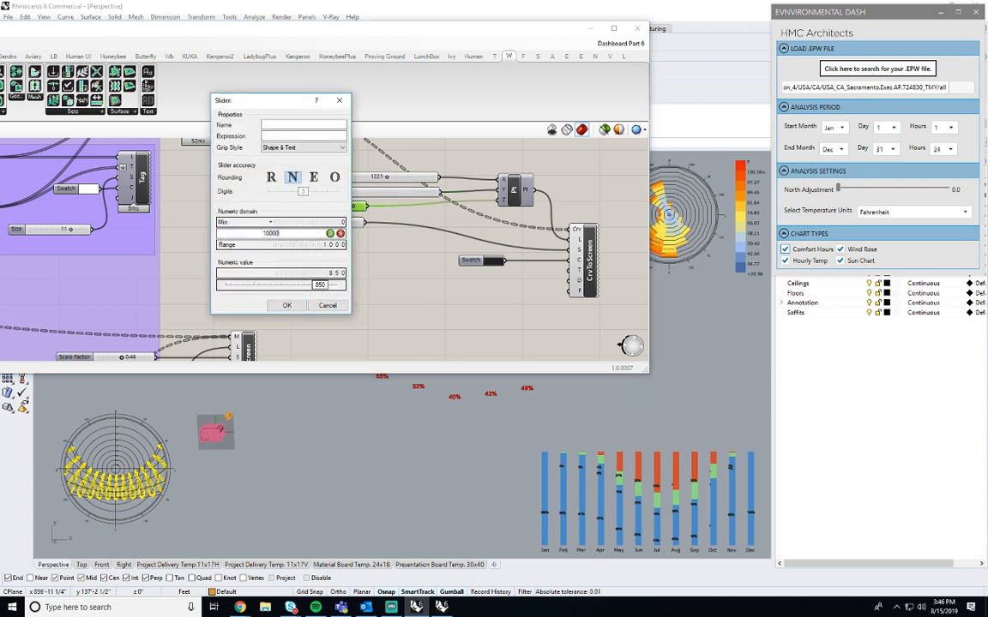
key("Return")
left_click(286, 305)
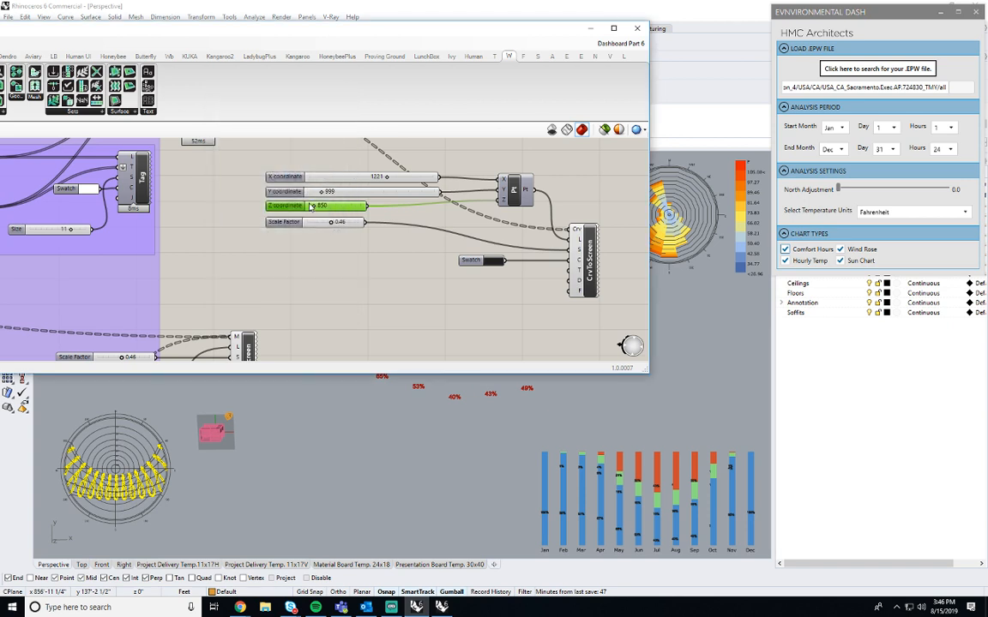
left_click_drag(315, 209, 362, 209)
right_click_drag(580, 503, 637, 475)
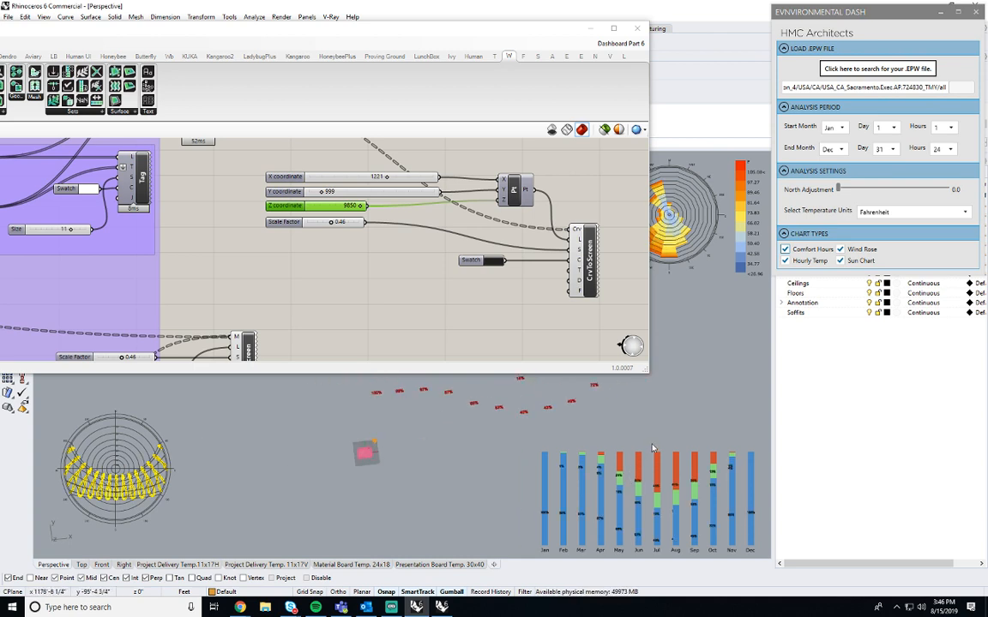
right_click_drag(652, 444, 672, 445)
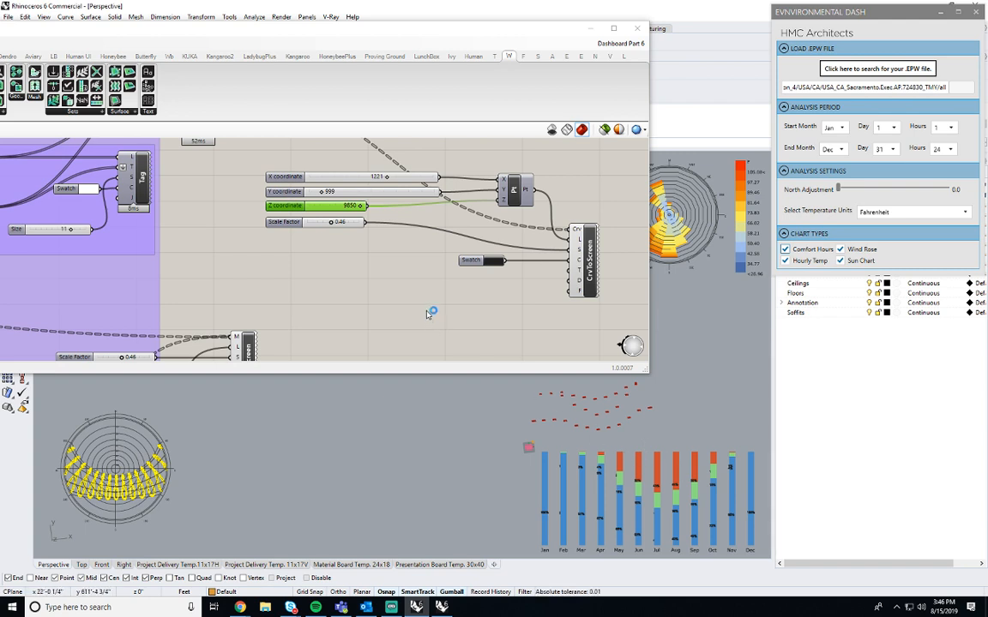
Try a Scale Factor of 0.48 for the percentage labels, with the Y coordinate at 973 and the X coordinate at 1223.
scroll(325, 223, "up", 3)
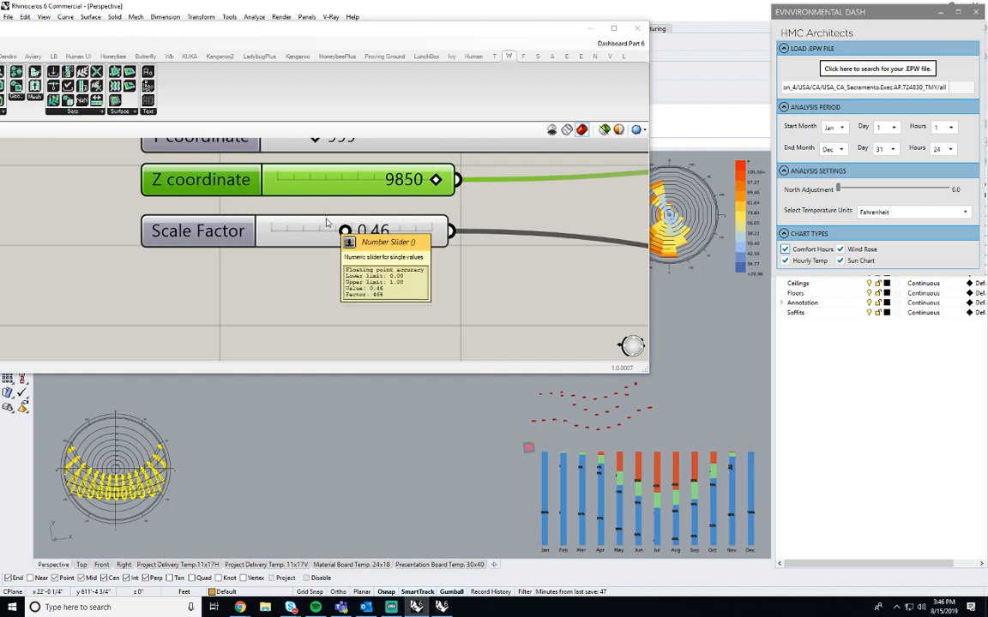
left_click_drag(345, 230, 346, 230)
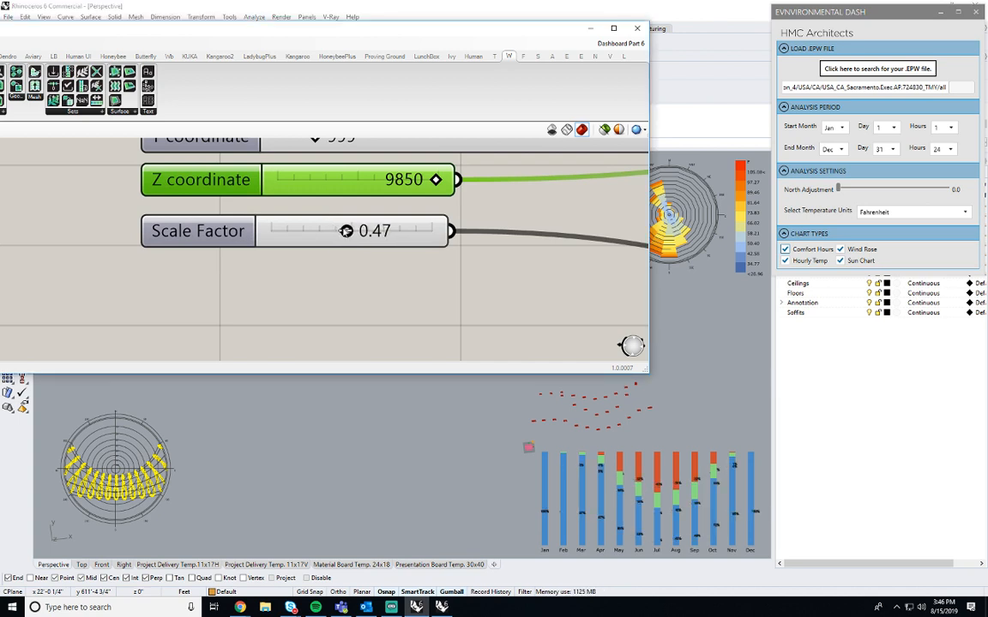
left_click_drag(345, 231, 347, 231)
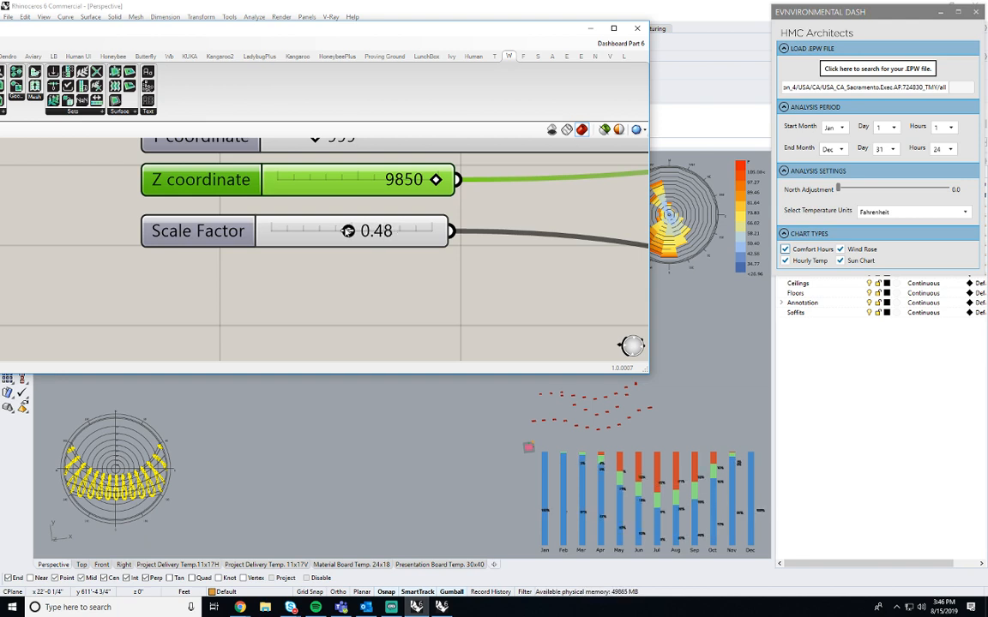
right_click_drag(344, 229, 287, 309)
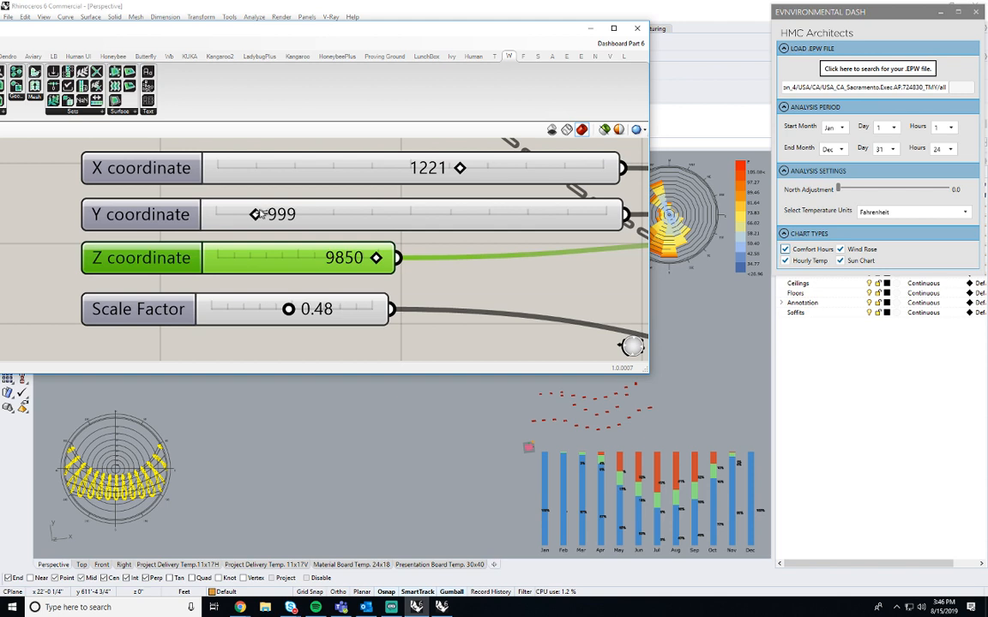
left_click_drag(257, 214, 259, 216)
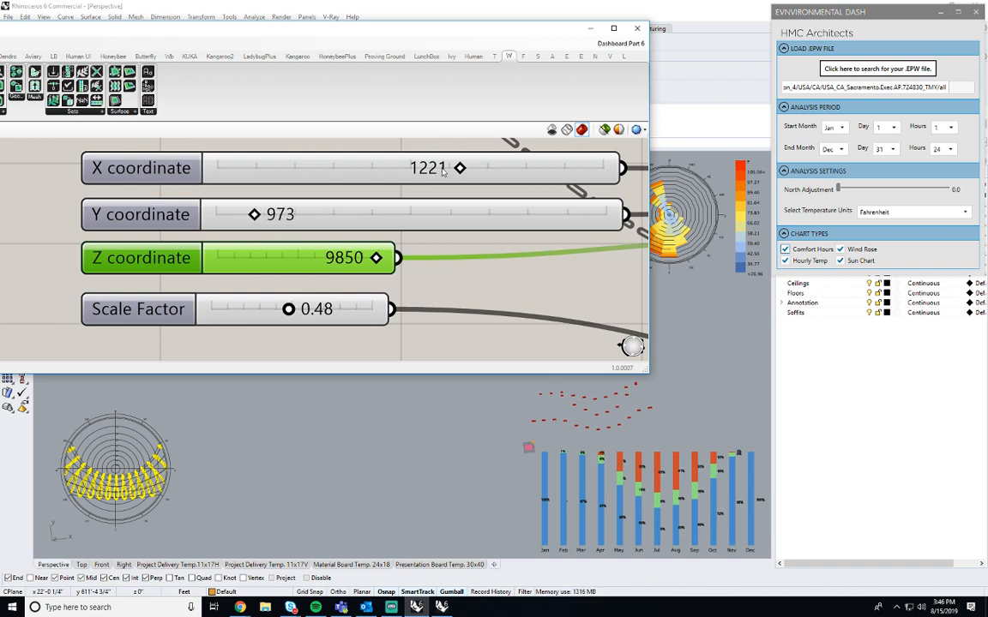
left_click_drag(460, 168, 460, 170)
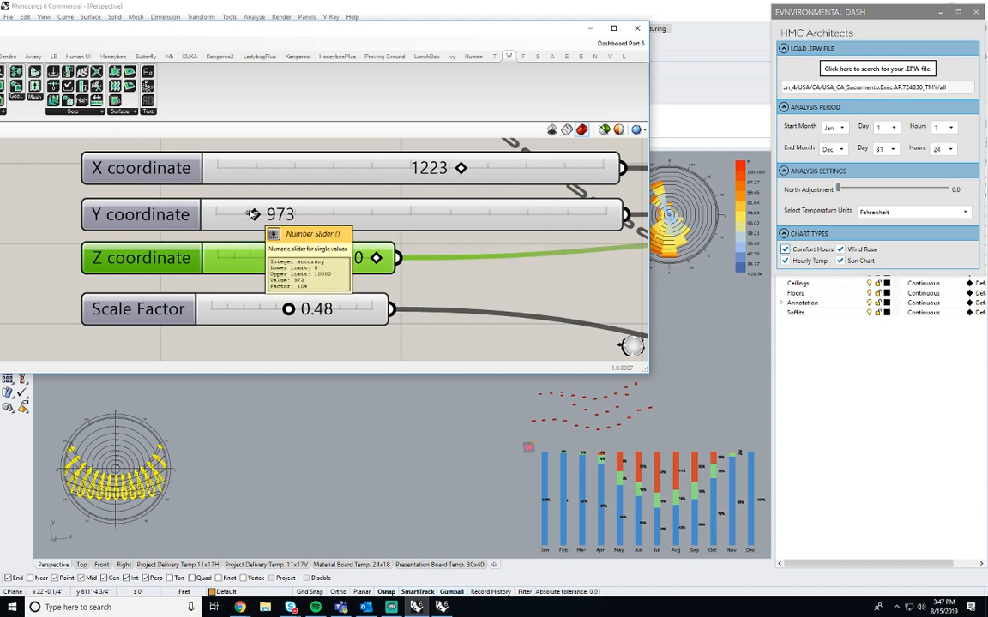
Set the labels' Scale Factor to 0.46, X coordinate to 1240, Z coordinate to 10000 and Y coordinate to 960.
left_click_drag(288, 310, 285, 314)
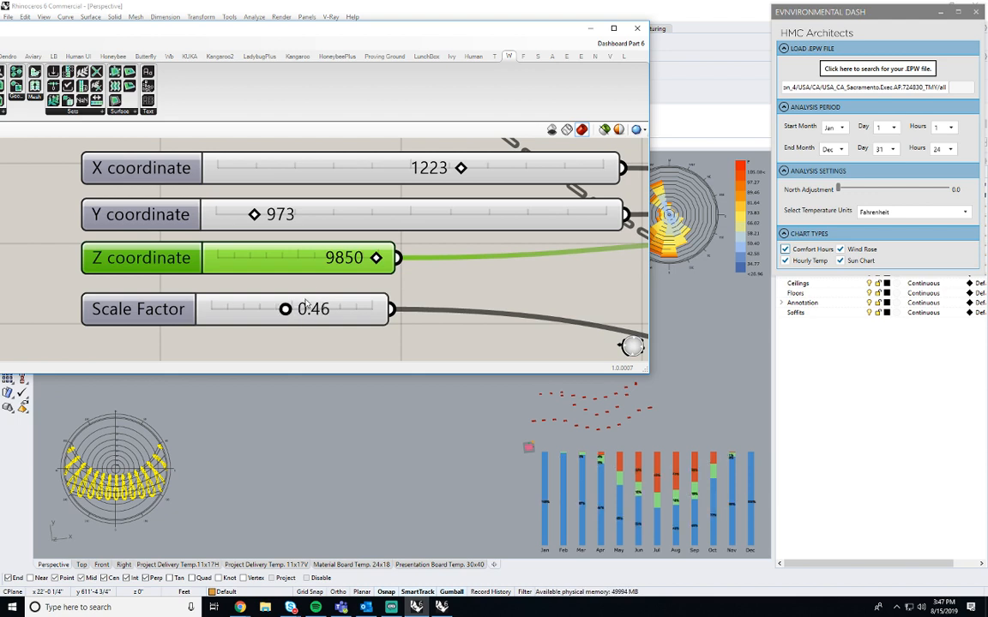
left_click_drag(461, 168, 470, 168)
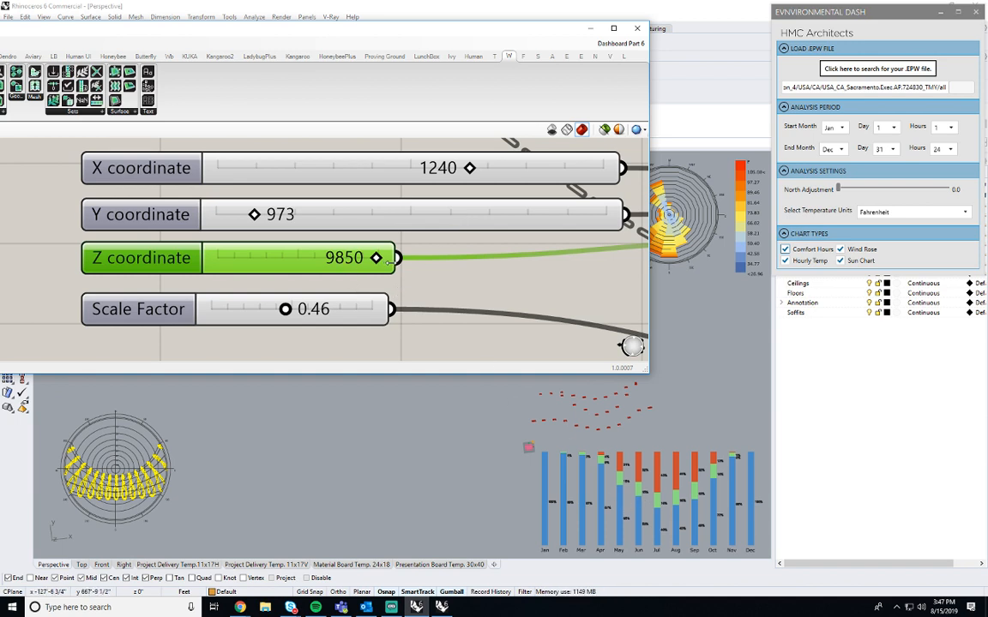
left_click_drag(386, 265, 616, 259)
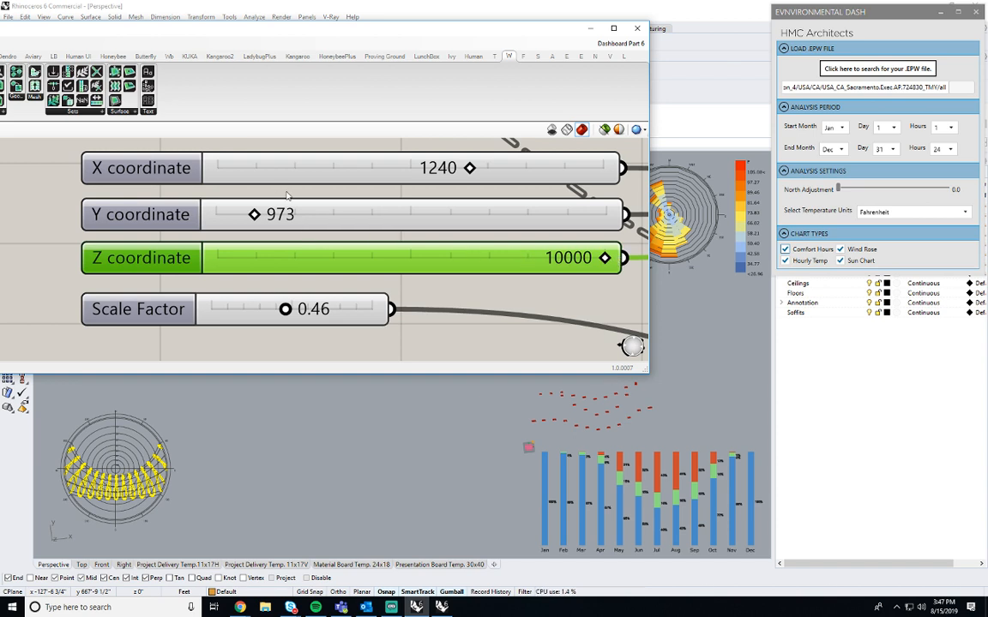
right_click_drag(368, 436, 353, 427)
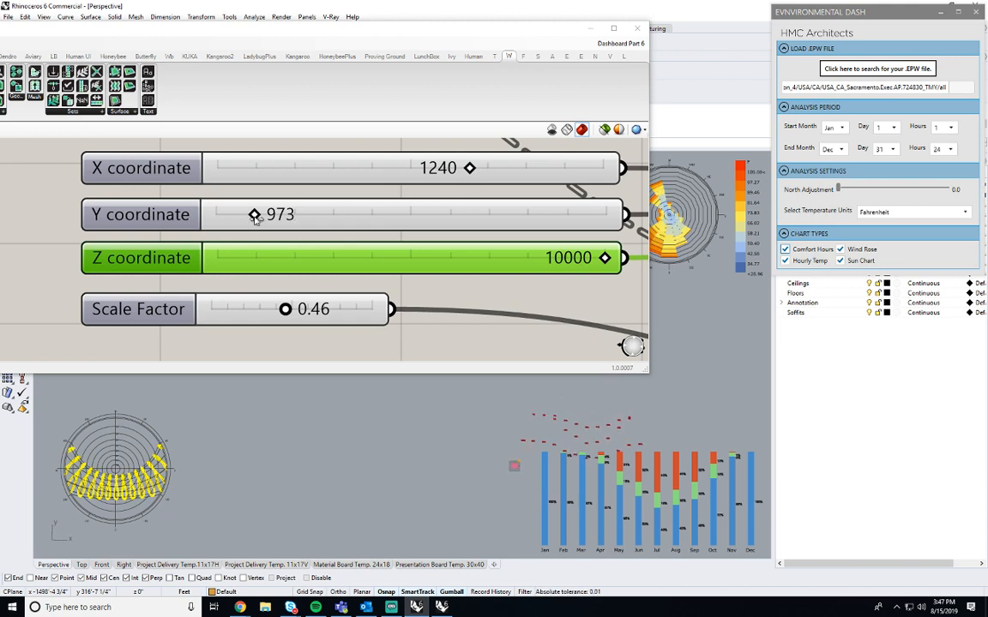
left_click_drag(254, 215, 255, 218)
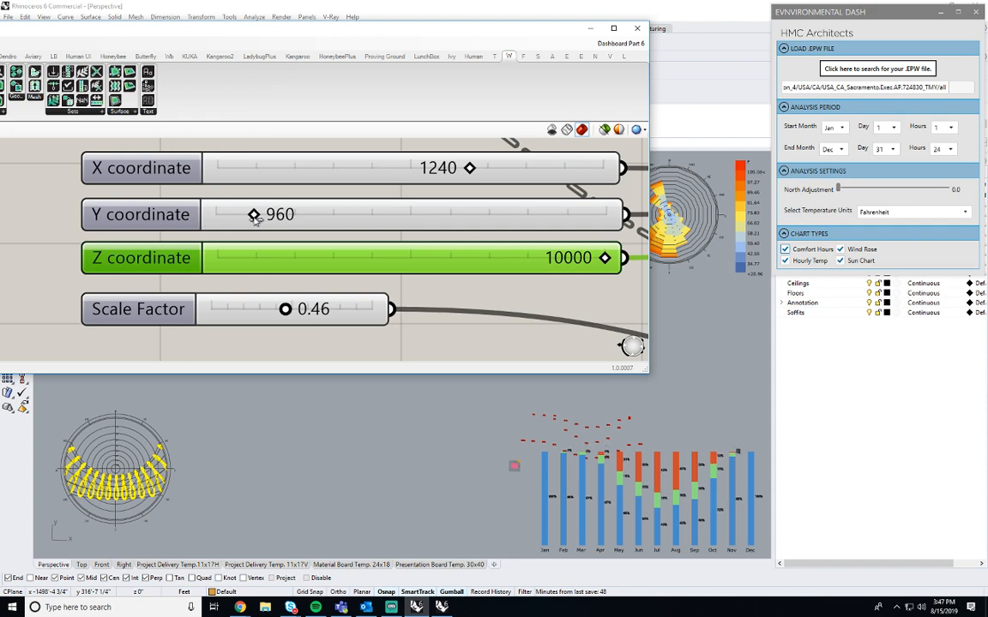
Turn off the preview of the Text2Crv component so its original text curves no longer show in the viewport.
scroll(361, 250, "down", 5)
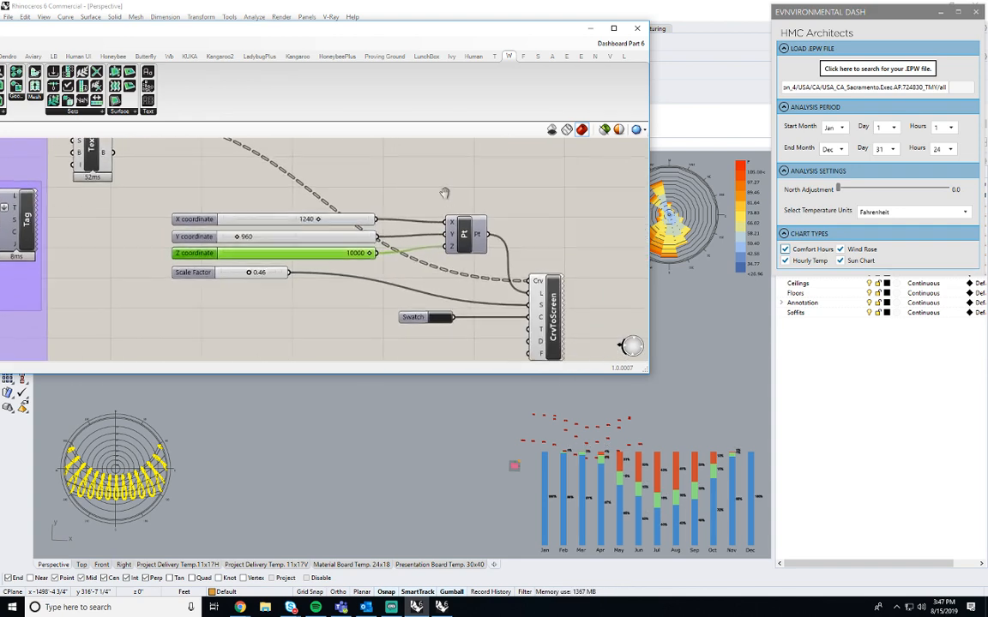
scroll(506, 225, "down", 2)
right_click_drag(326, 167, 352, 162)
right_click(347, 176)
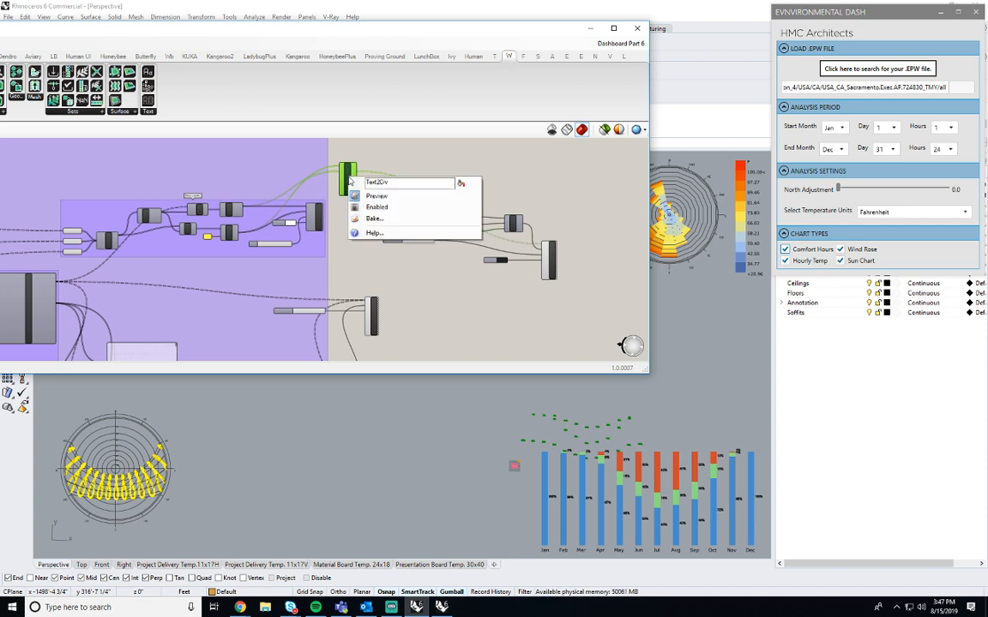
left_click(369, 197)
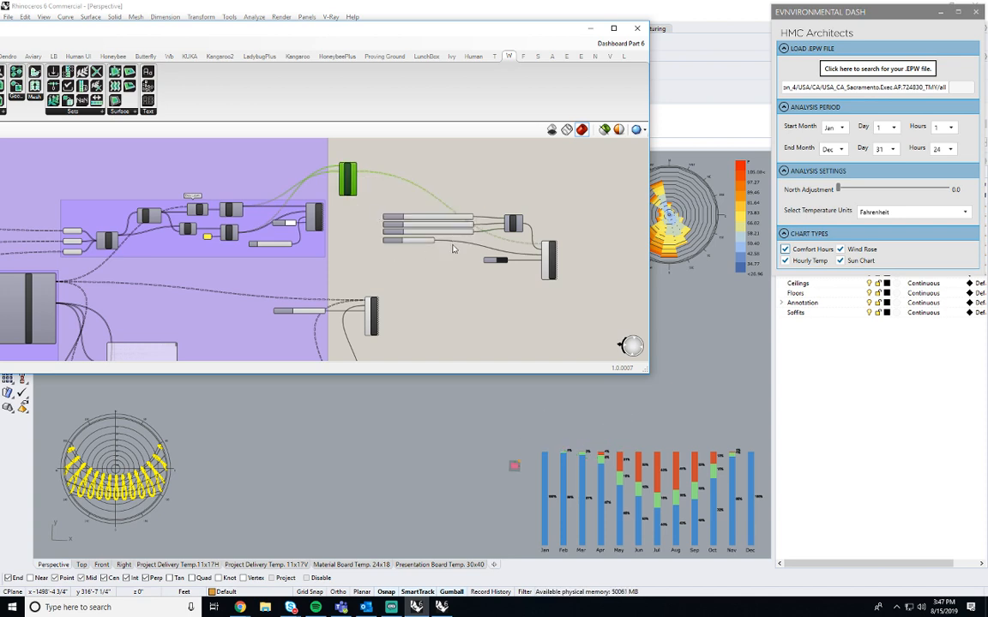
Lengthen the labels' Y coordinate slider for finer control and set its value to 969.
scroll(452, 250, "up", 5)
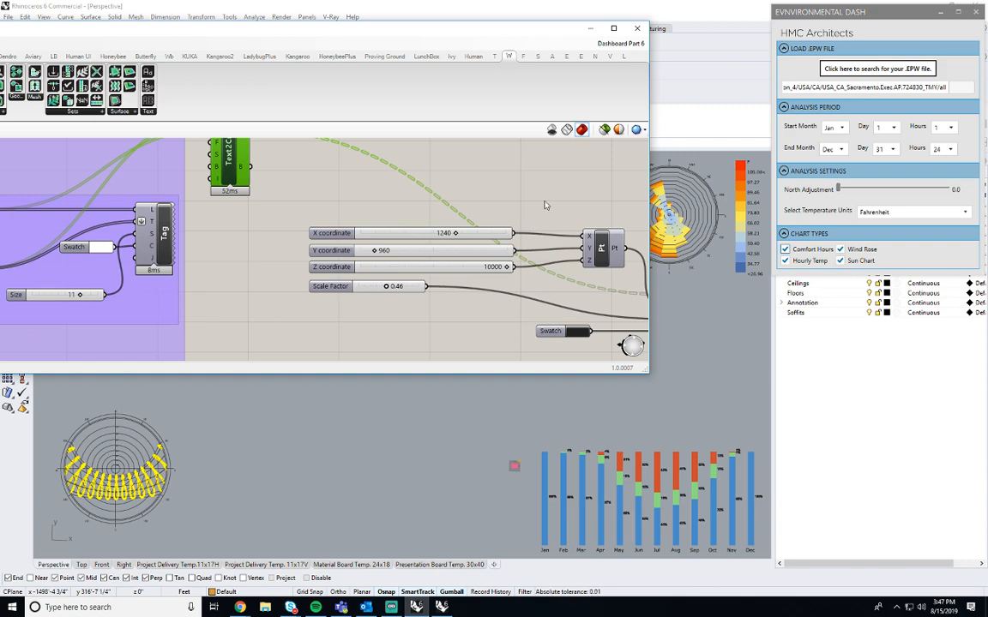
right_click_drag(542, 198, 423, 152)
scroll(423, 153, "down", 5)
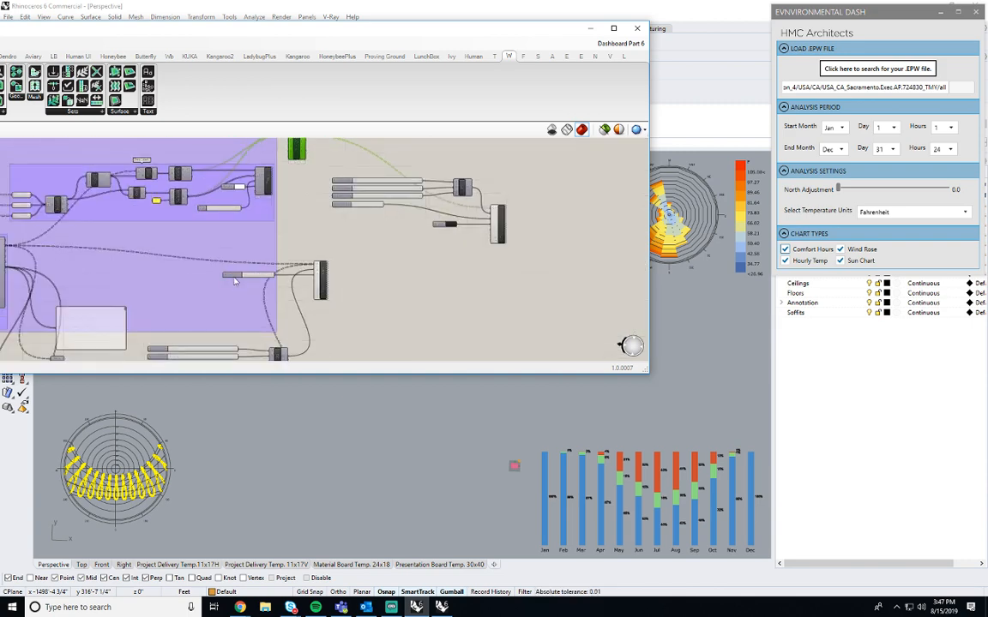
scroll(478, 234, "up", 5)
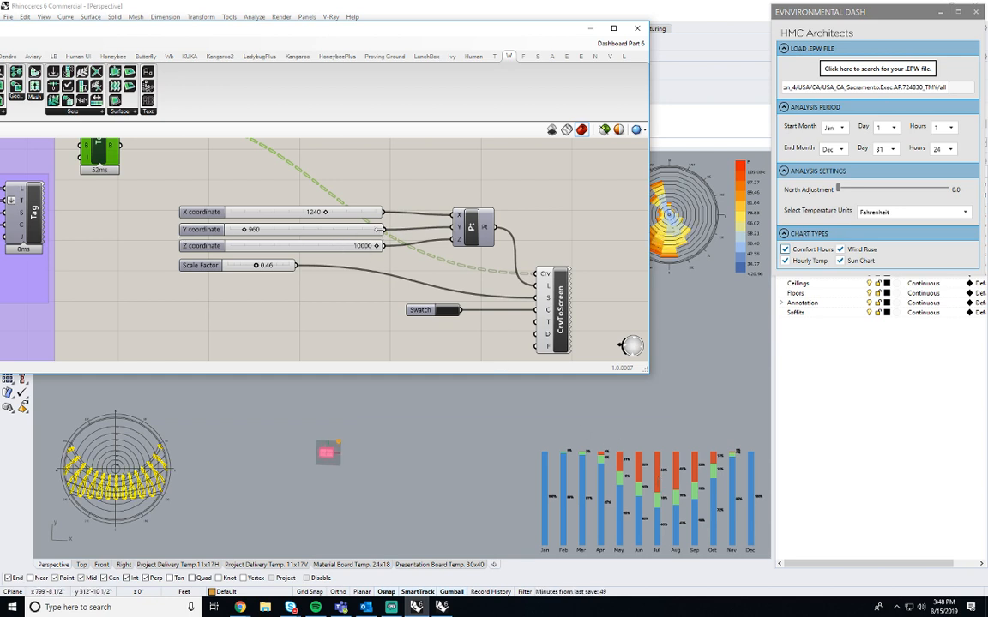
left_click_drag(381, 229, 442, 229)
scroll(260, 234, "up", 4)
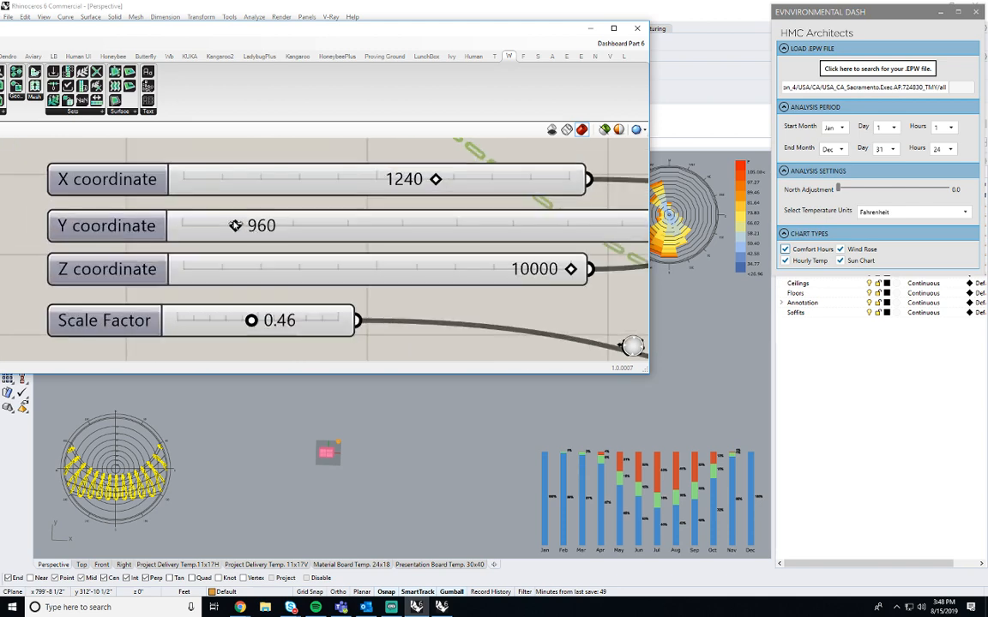
left_click_drag(235, 226, 236, 225)
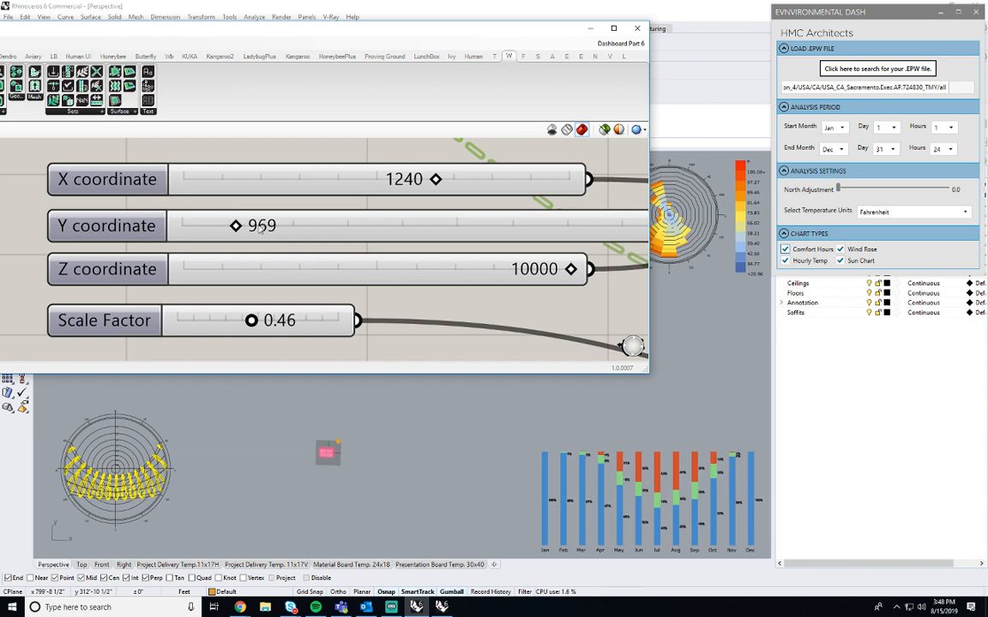
Enter an exact value of 965 for the labels' Y coordinate slider.
double_click(261, 225)
left_click_drag(410, 225, 393, 226)
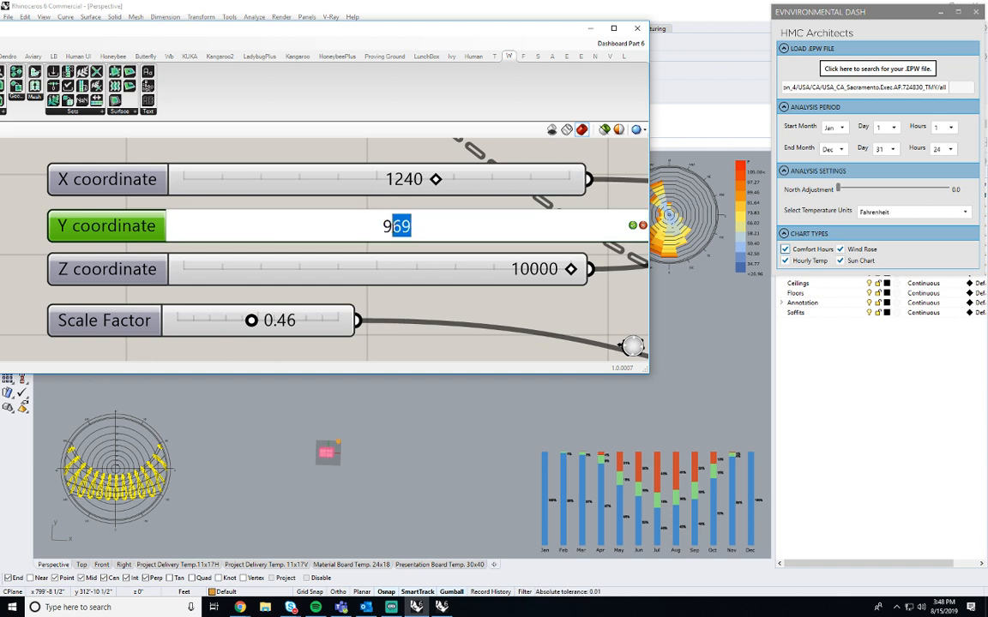
type("56")
key("BackSpace")
key("BackSpace")
type("65")
left_click(632, 226)
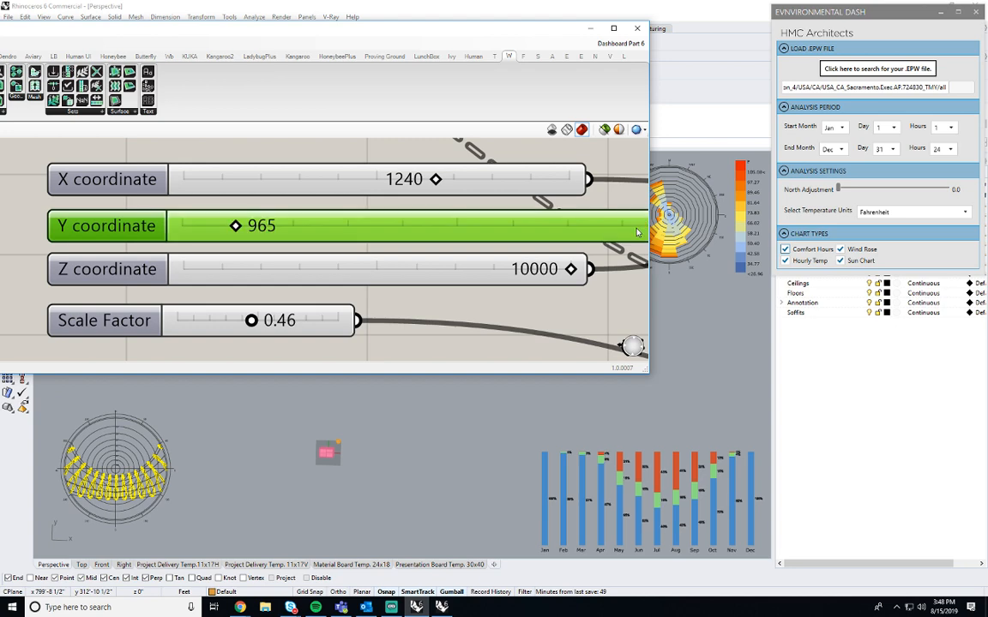
left_click(565, 304)
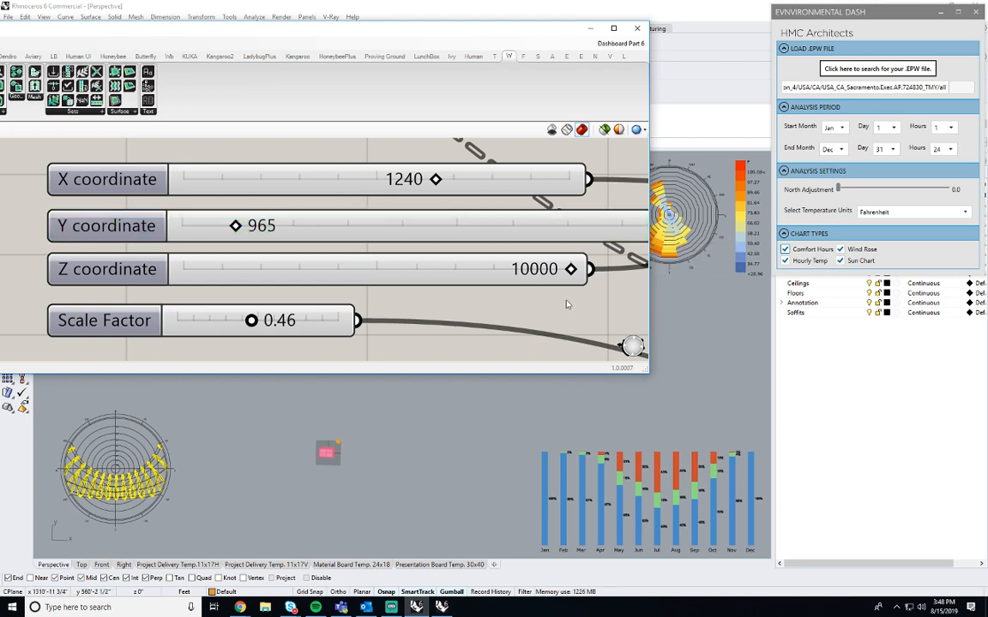
Connect Render Mesh to Screen's Scale Factor slider to Render Curve to Screen's S input and set the shared slider to 0.53.
scroll(412, 191, "down", 5)
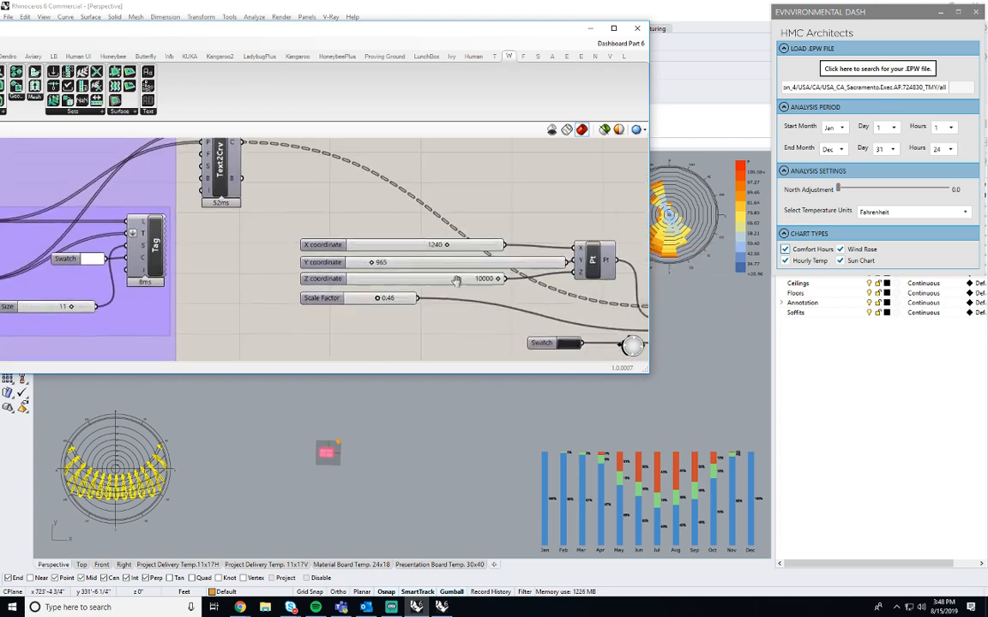
right_click_drag(412, 191, 399, 195)
left_click_drag(247, 271, 506, 208)
scroll(173, 263, "up", 3)
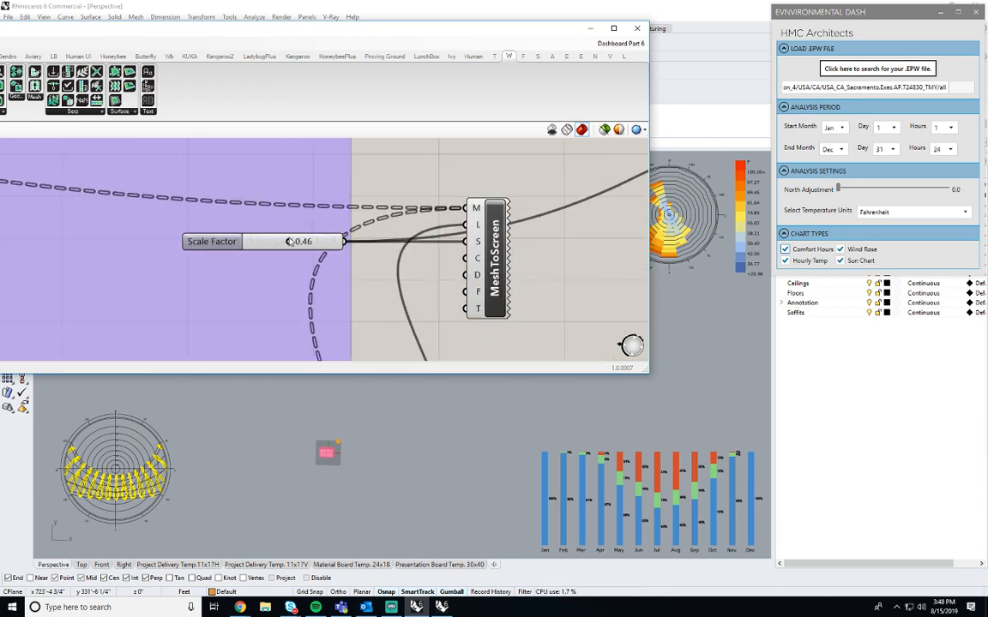
left_click_drag(292, 242, 295, 242)
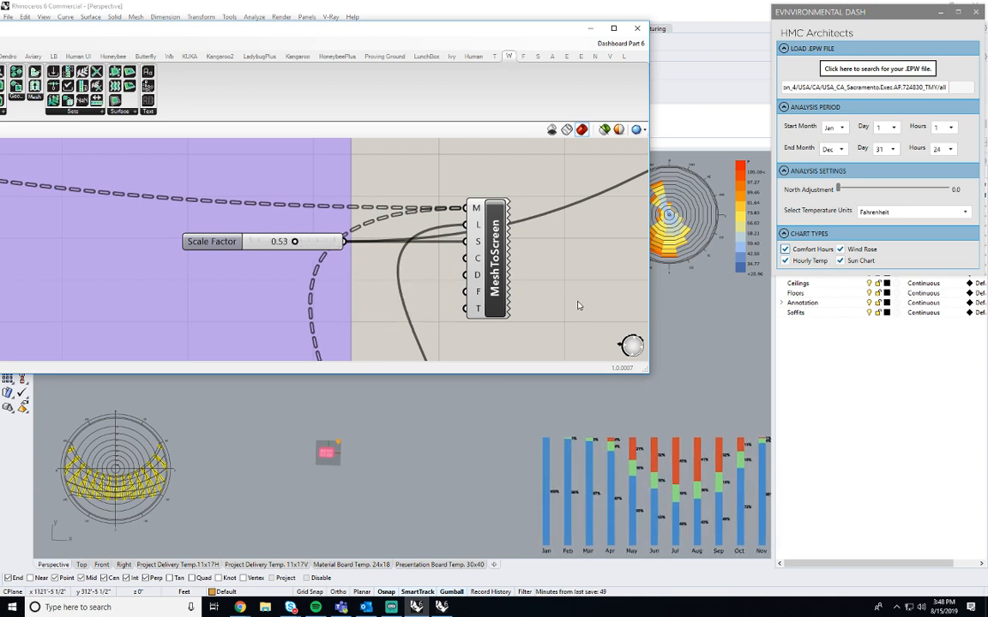
Lower the X coordinate slider of Render Mesh to Screen's point until all twelve months of the chart fit in the viewport.
scroll(578, 306, "down", 3)
scroll(471, 229, "down", 4)
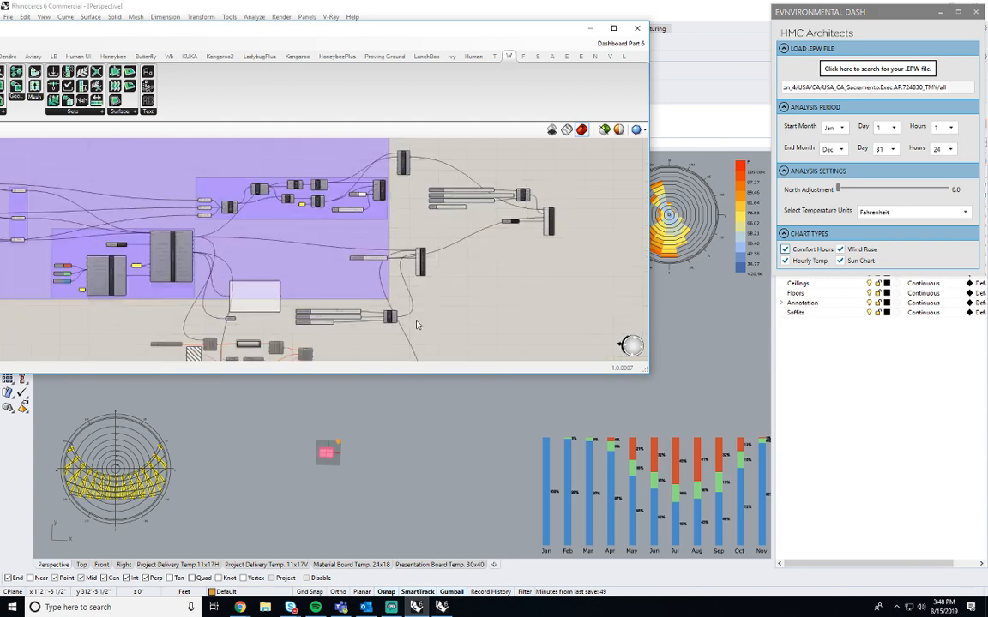
scroll(403, 316, "up", 5)
left_click_drag(285, 307, 274, 309)
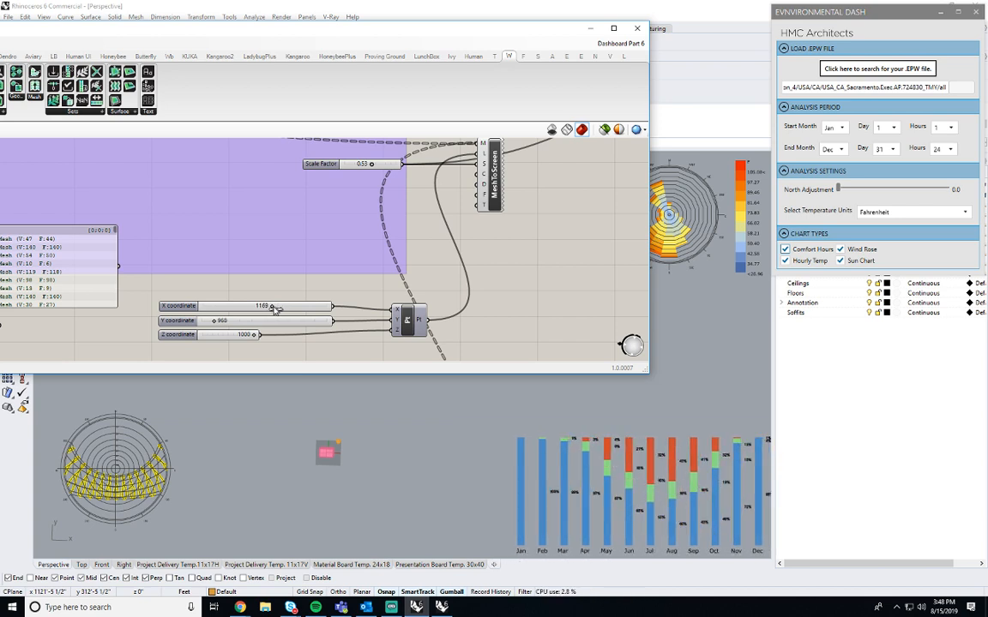
left_click_drag(273, 307, 271, 307)
Set the X coordinate slider of Render Curve to Screen's point to 1175 to line the labels up with the bars.
right_click_drag(515, 212, 442, 297)
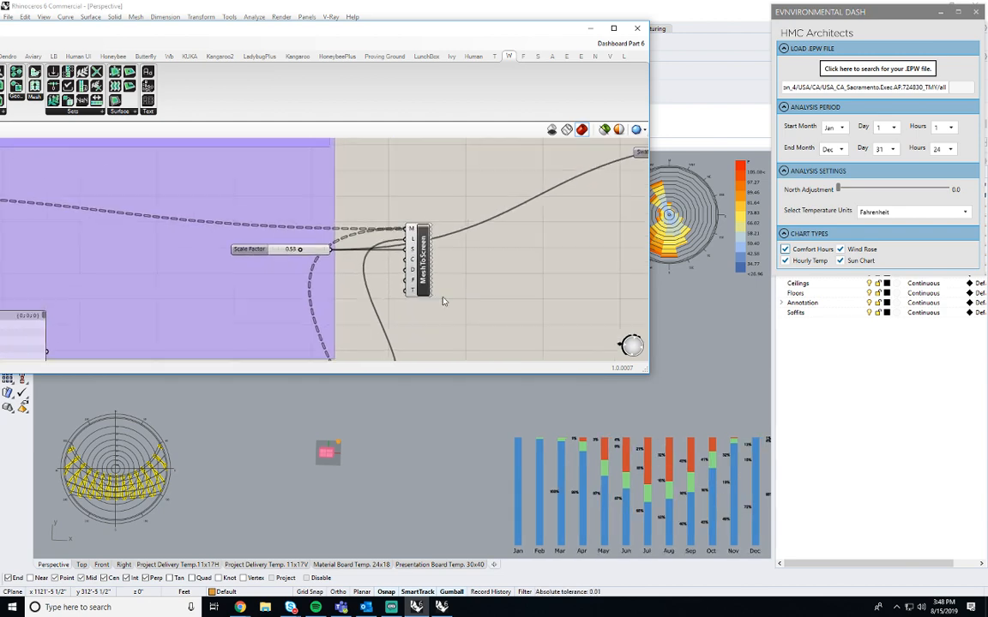
scroll(443, 297, "down", 5)
scroll(461, 215, "up", 6)
right_click_drag(557, 283, 491, 286)
scroll(425, 217, "up", 1)
scroll(424, 218, "up", 1)
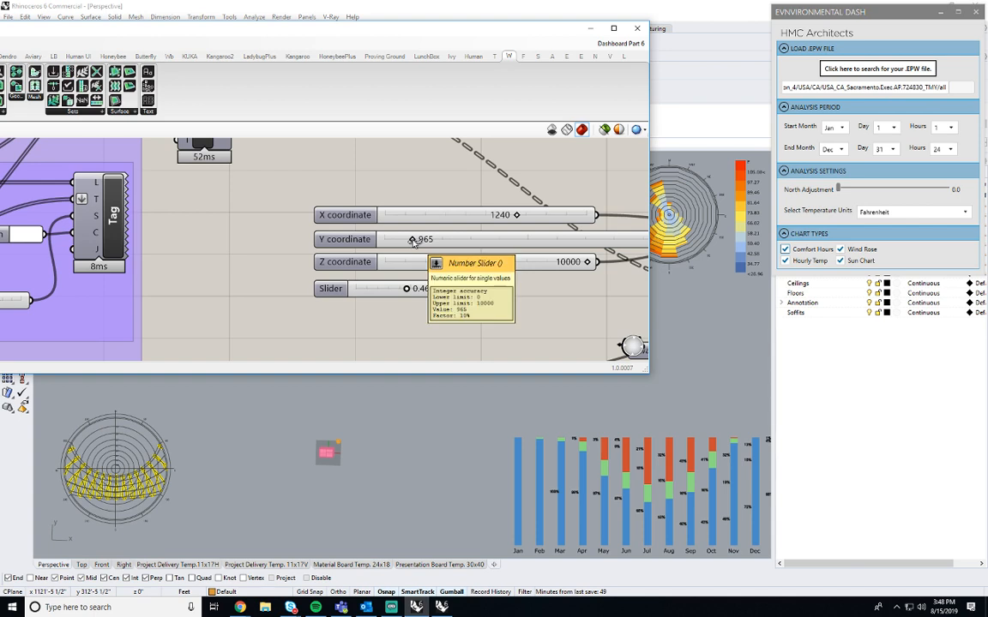
left_click_drag(516, 216, 500, 223)
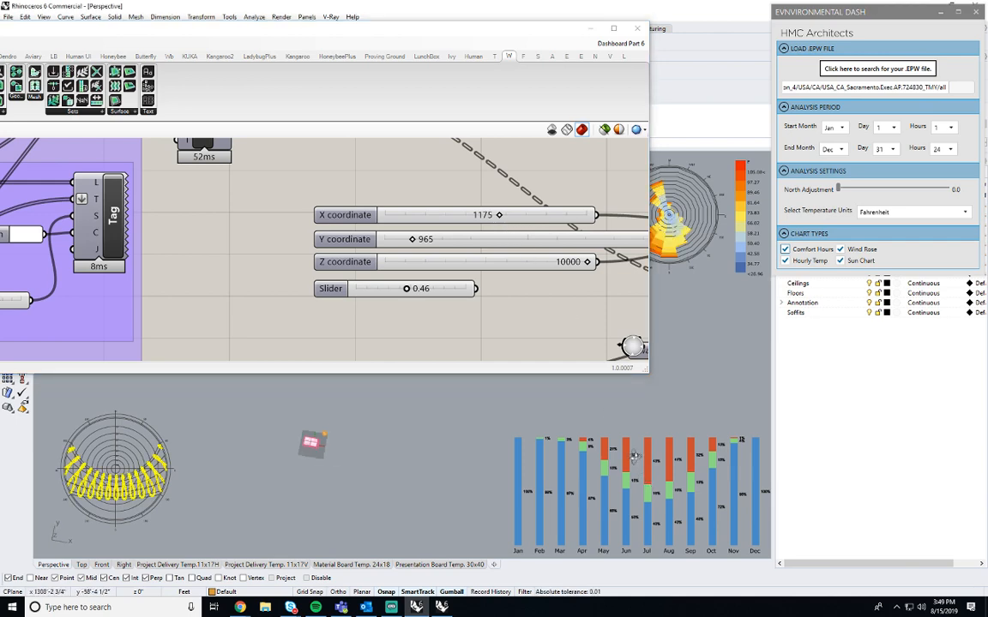
Move the Grasshopper window off the Rhino viewport and examine the on-screen charts while orbiting and zooming around the model.
left_click_drag(504, 33, 987, 97)
left_click(831, 324)
right_click_drag(626, 300, 491, 365)
scroll(485, 368, "up", 4)
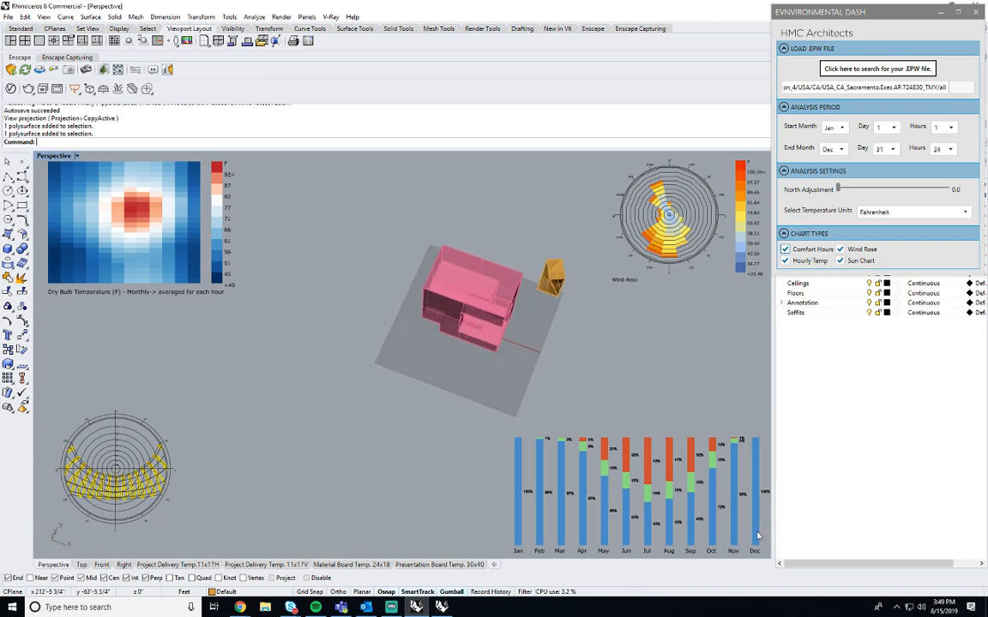
right_click_drag(553, 345, 432, 323)
scroll(534, 329, "up", 5)
scroll(364, 289, "up", 4)
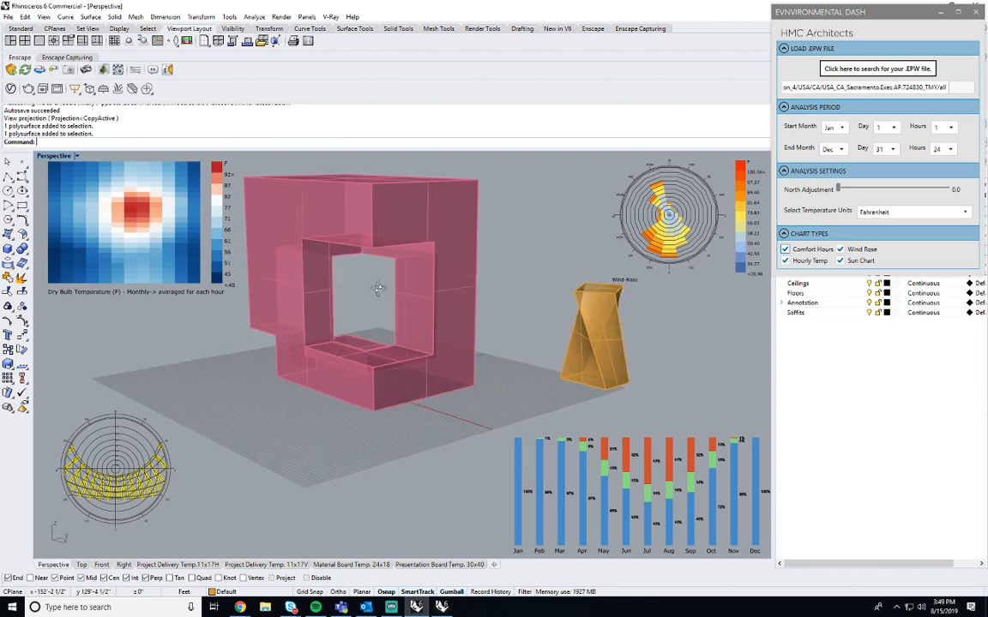
right_click_drag(365, 289, 525, 351)
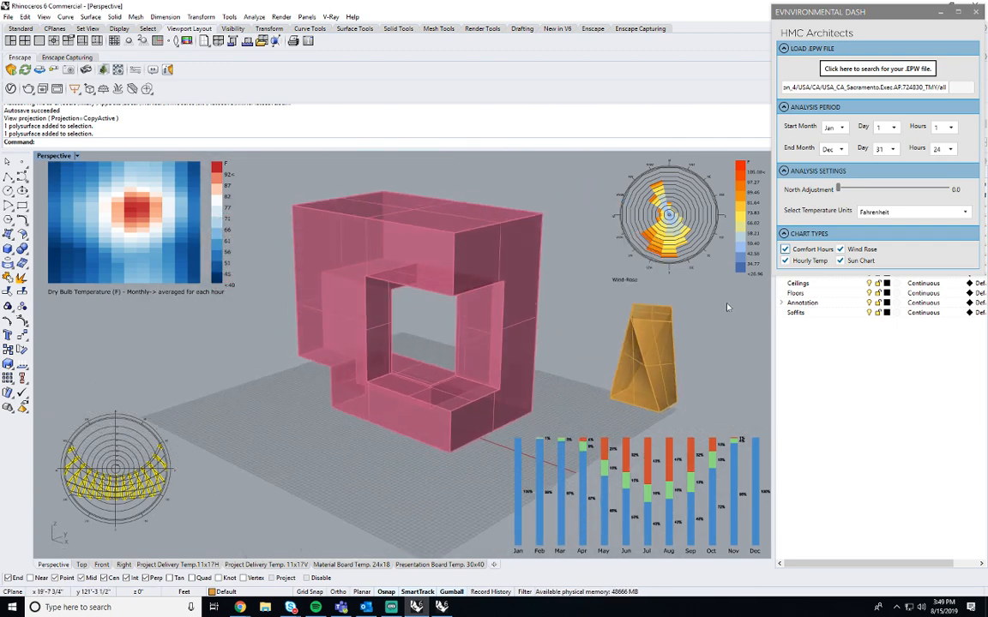
right_click_drag(722, 386, 708, 384, "shift")
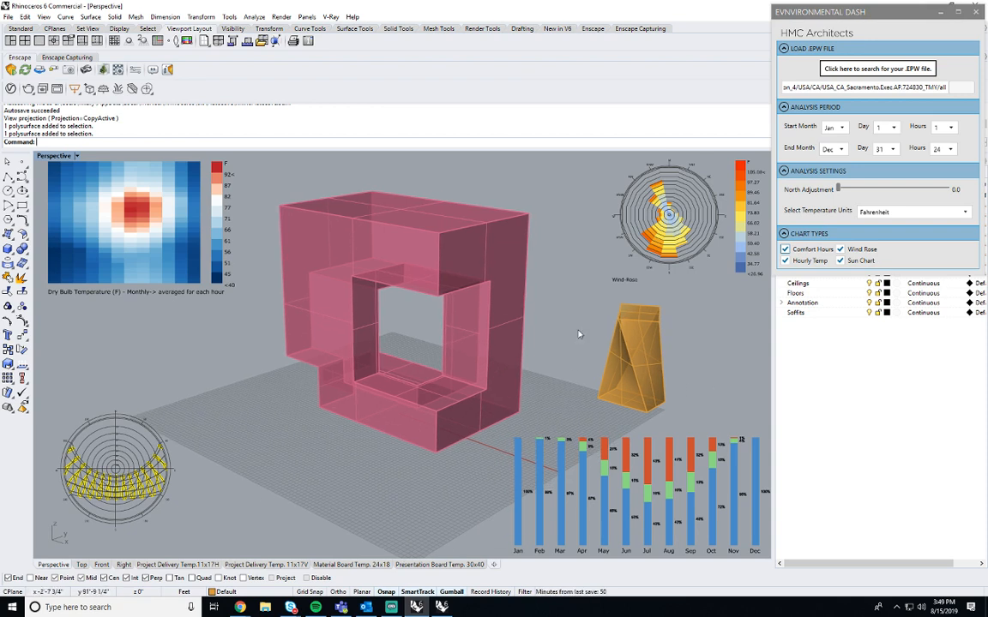
right_click_drag(555, 414, 592, 382)
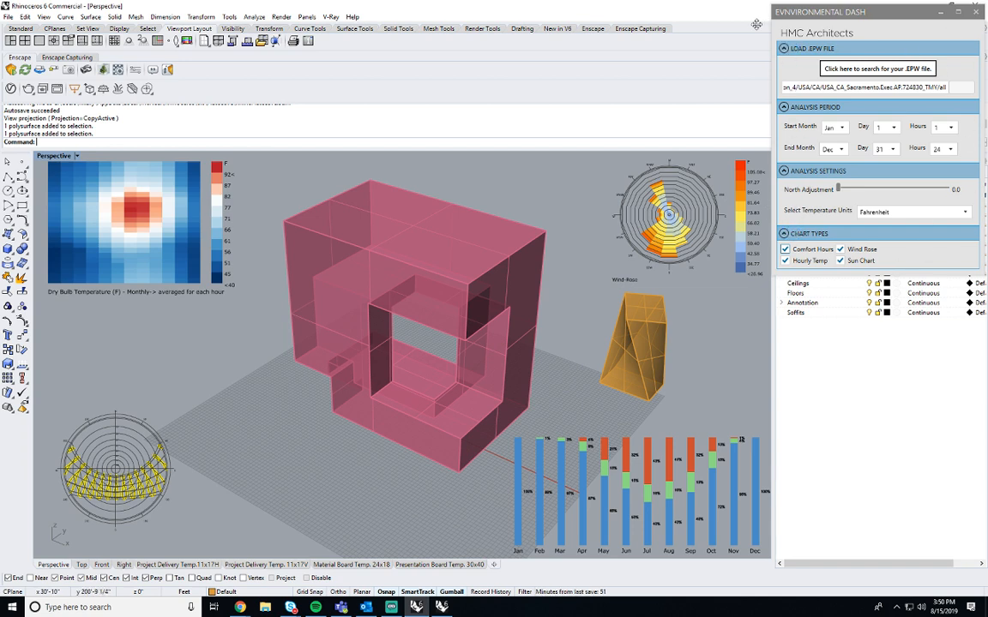
Bring the environmental dash window over the viewport and review its settings, collapsing and re-expanding the Chart Types section.
left_click_drag(803, 16, 771, 29)
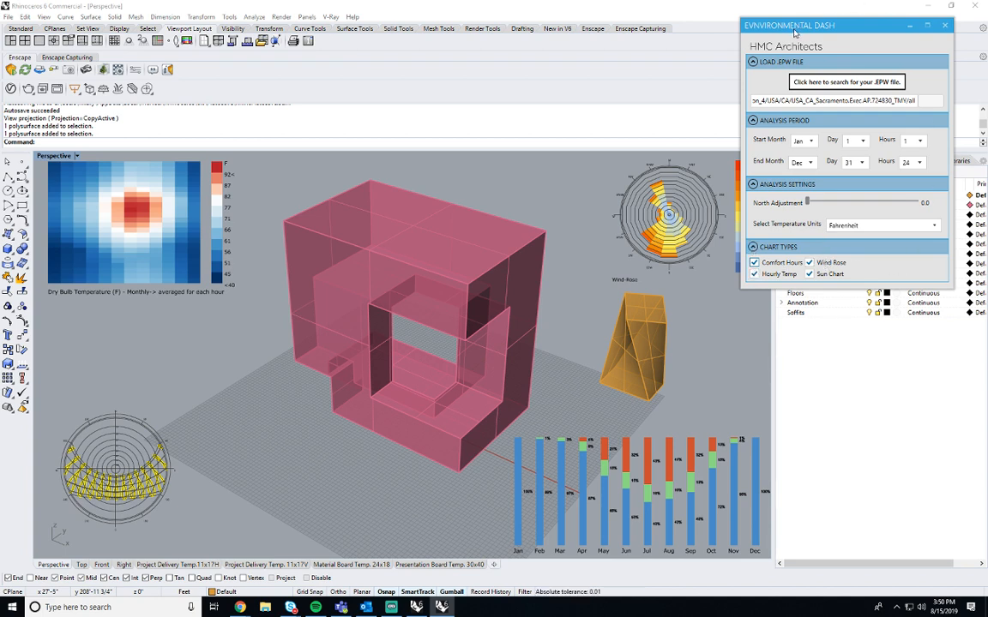
left_click_drag(799, 29, 710, 29)
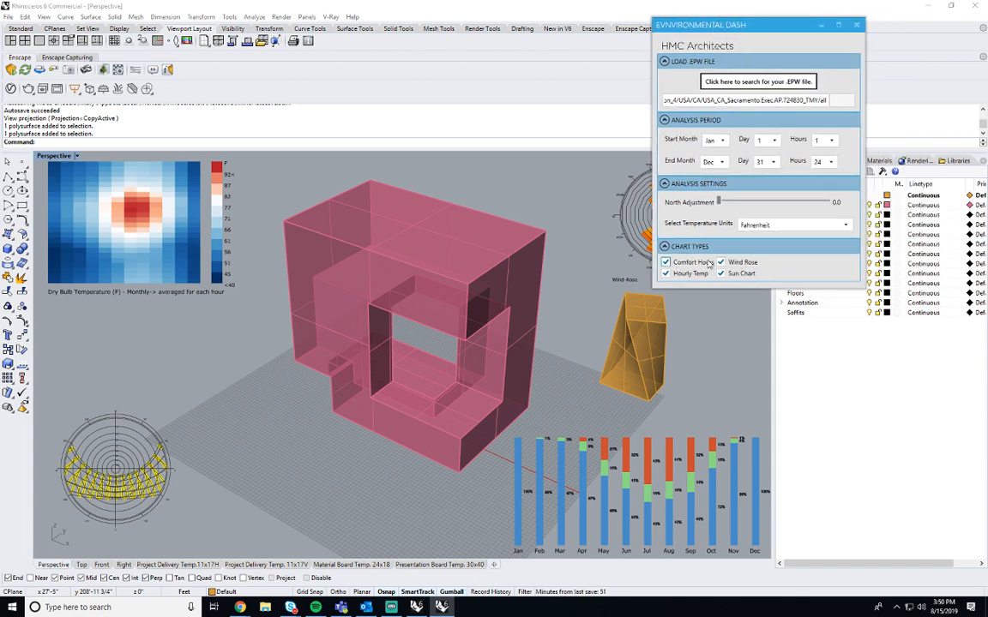
left_click(663, 247)
left_click(662, 248)
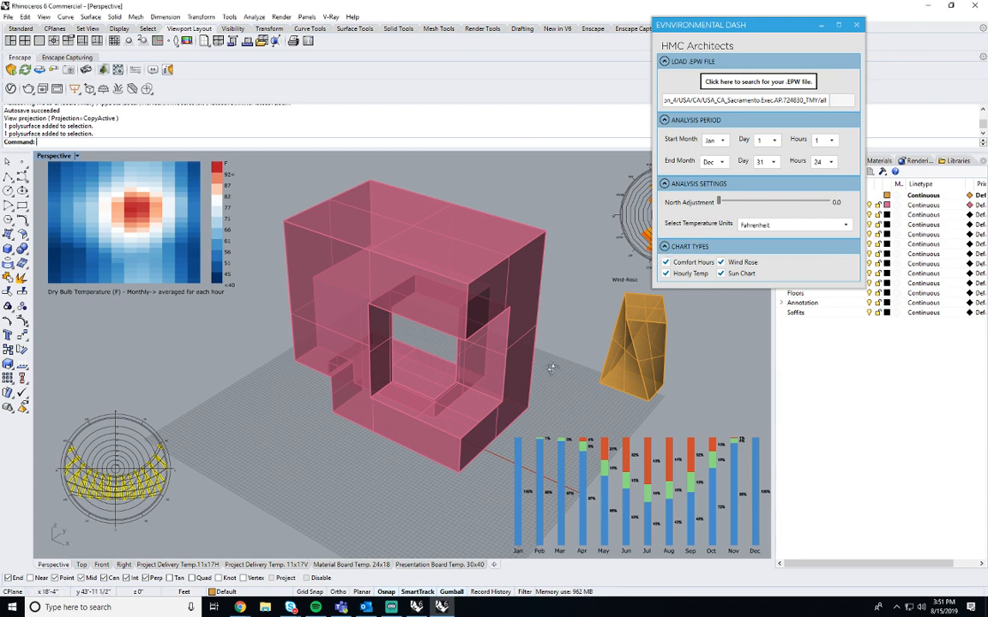
Move the environmental dash window clear of the wind rose and inspect the four fixed charts from several model views.
right_click_drag(677, 406, 531, 352)
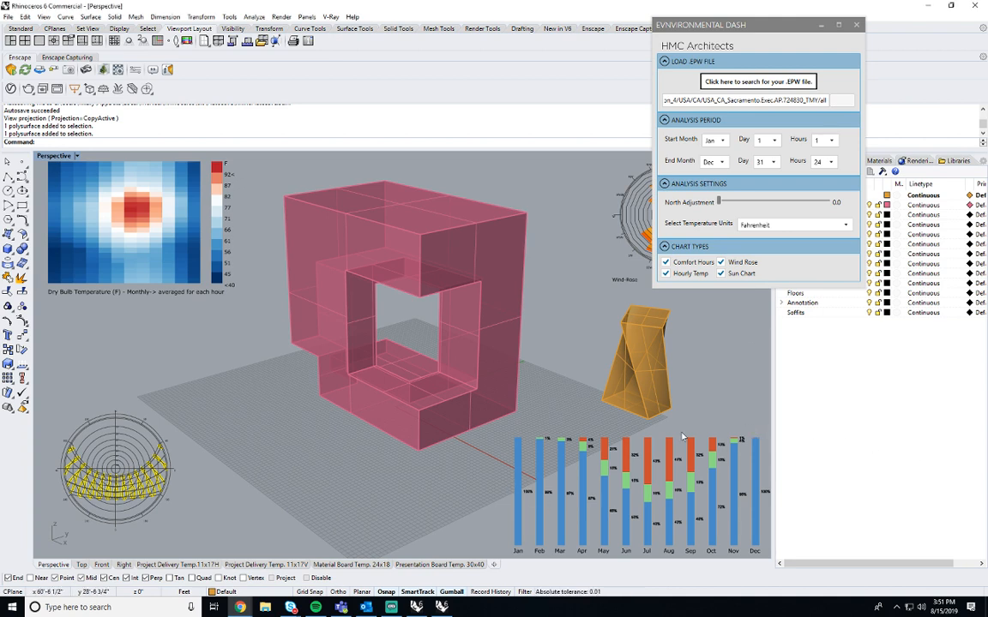
left_click_drag(766, 34, 883, 43)
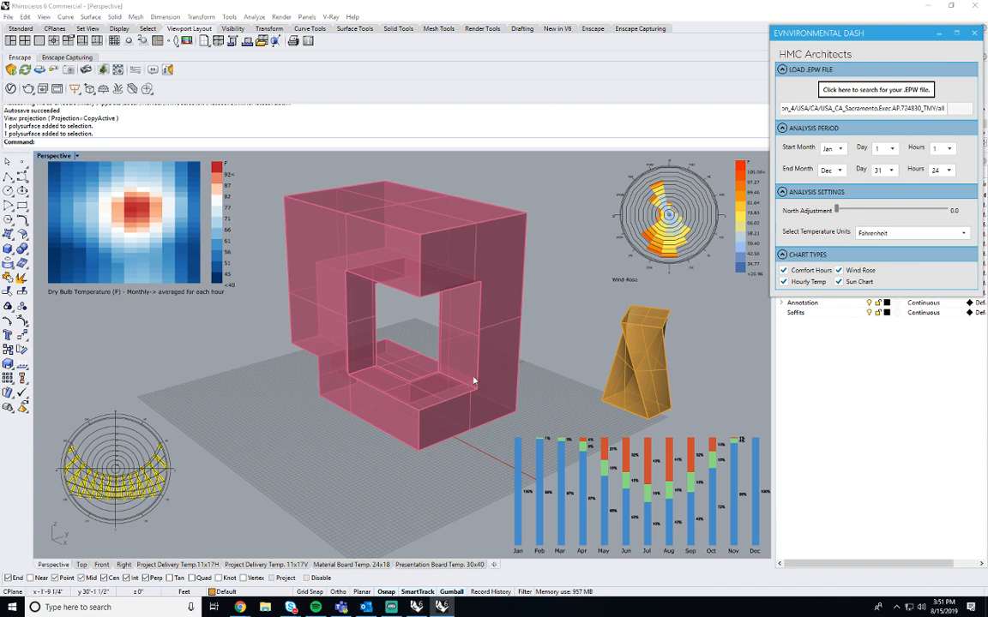
right_click_drag(497, 374, 471, 393)
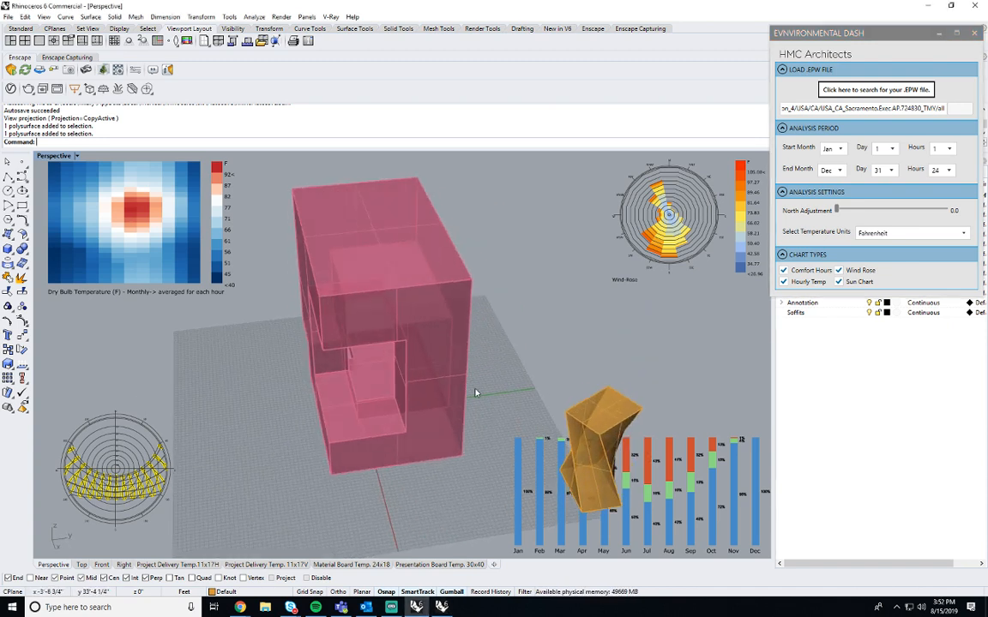
right_click_drag(475, 393, 416, 335)
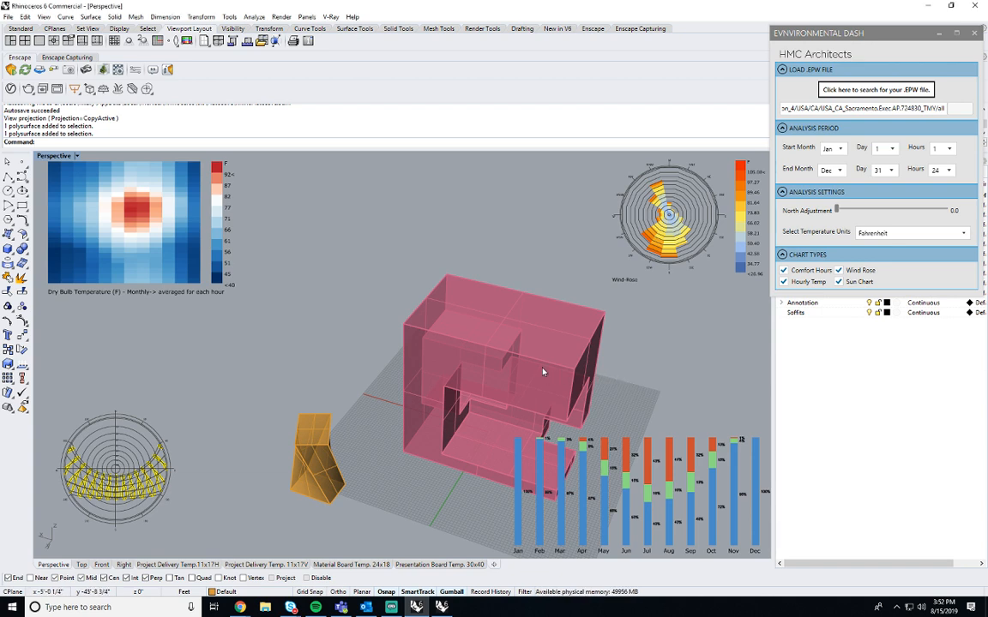
right_click_drag(540, 370, 526, 358)
scroll(525, 358, "down", 5)
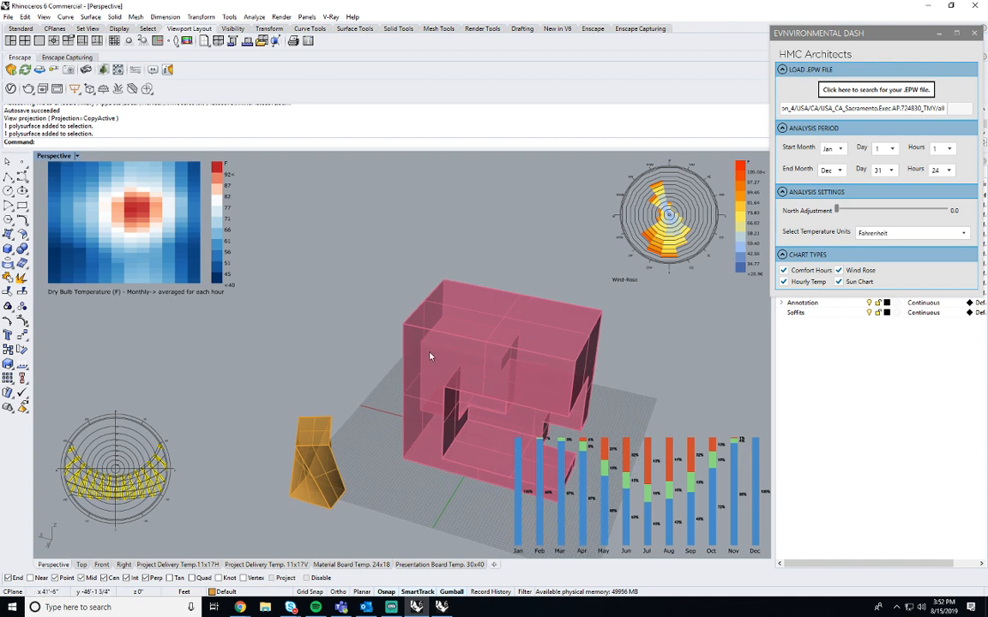
scroll(532, 390, "up", 3)
right_click_drag(529, 388, 586, 403)
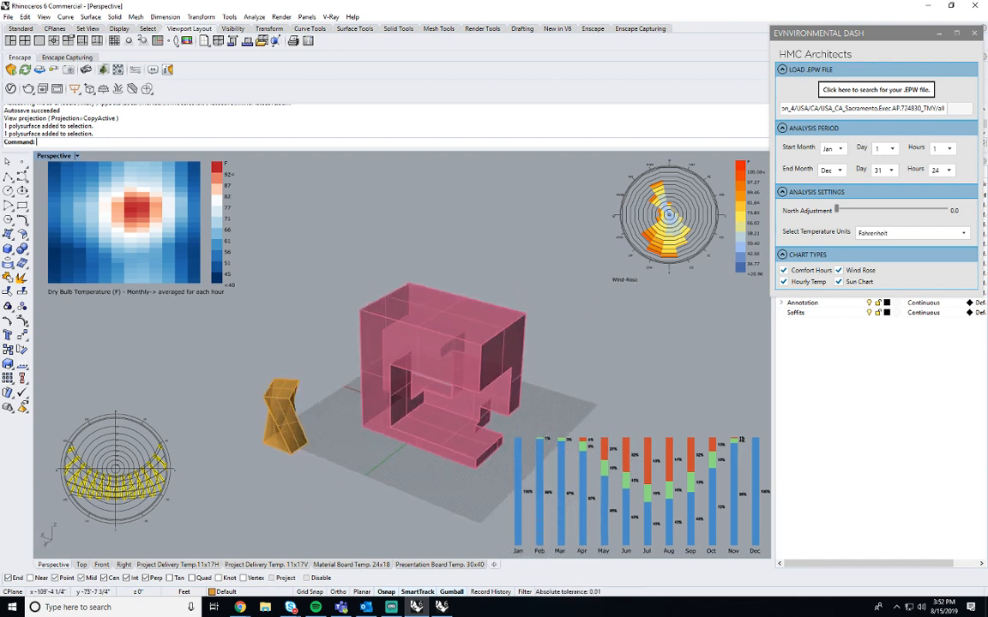